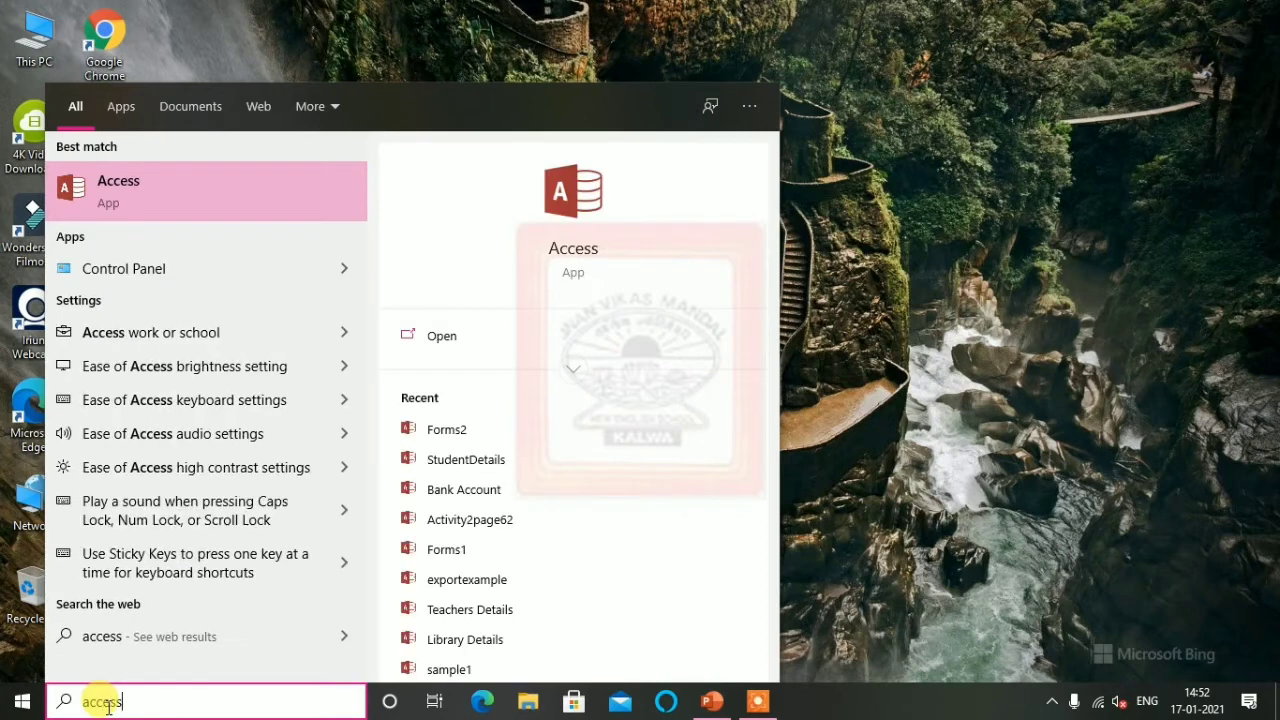
# - Open Access and create a blank database named studentformatreport
pyautogui.click(151, 200)
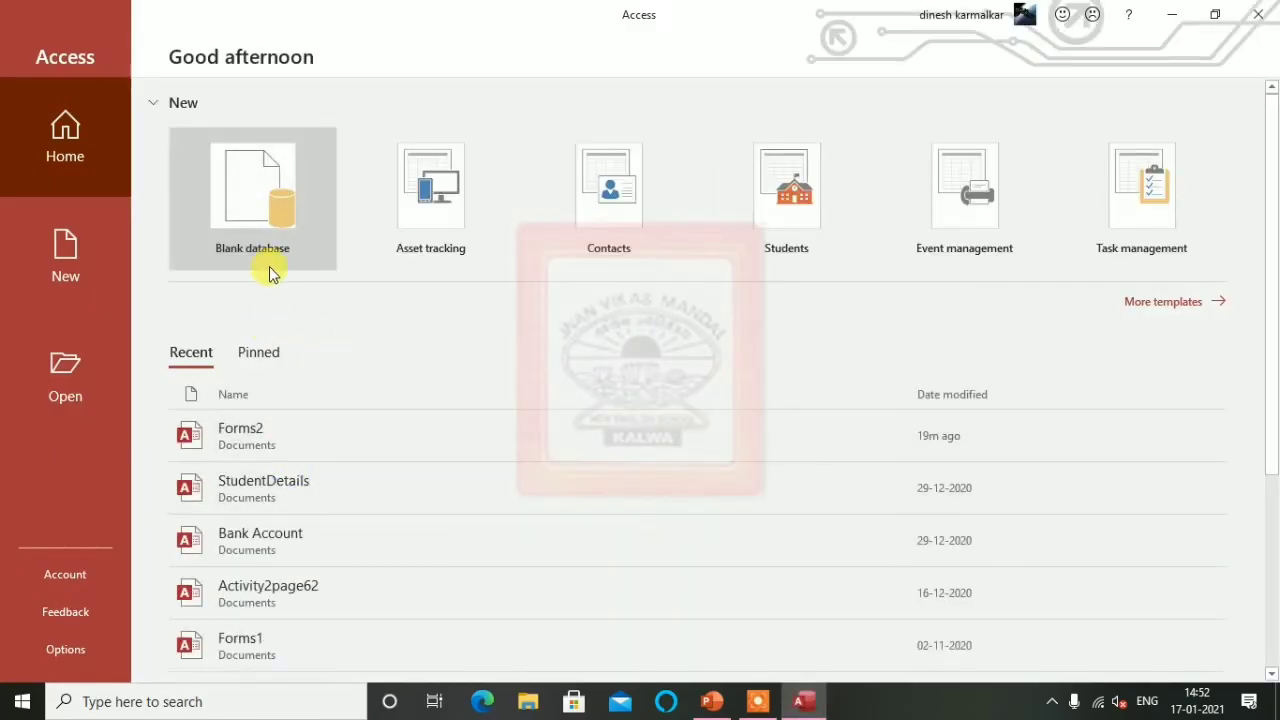
pyautogui.click(252, 215)
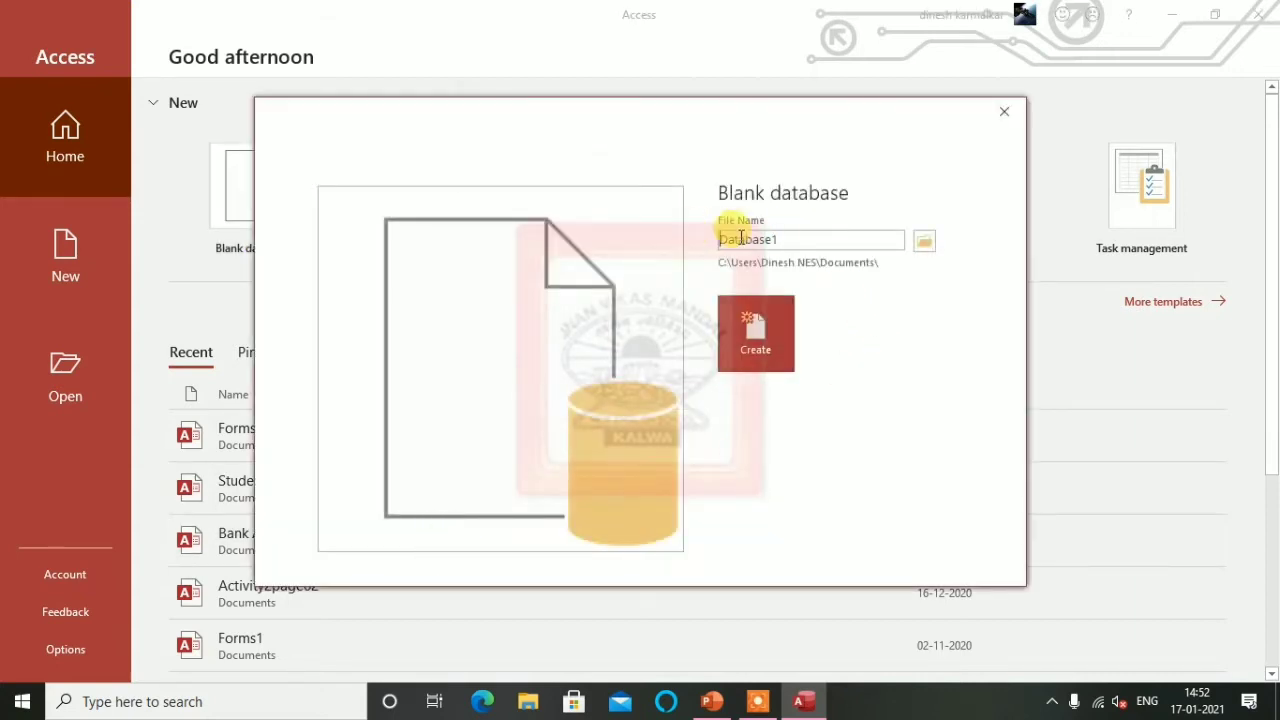
pyautogui.moveTo(797, 240); pyautogui.dragTo(701, 240)
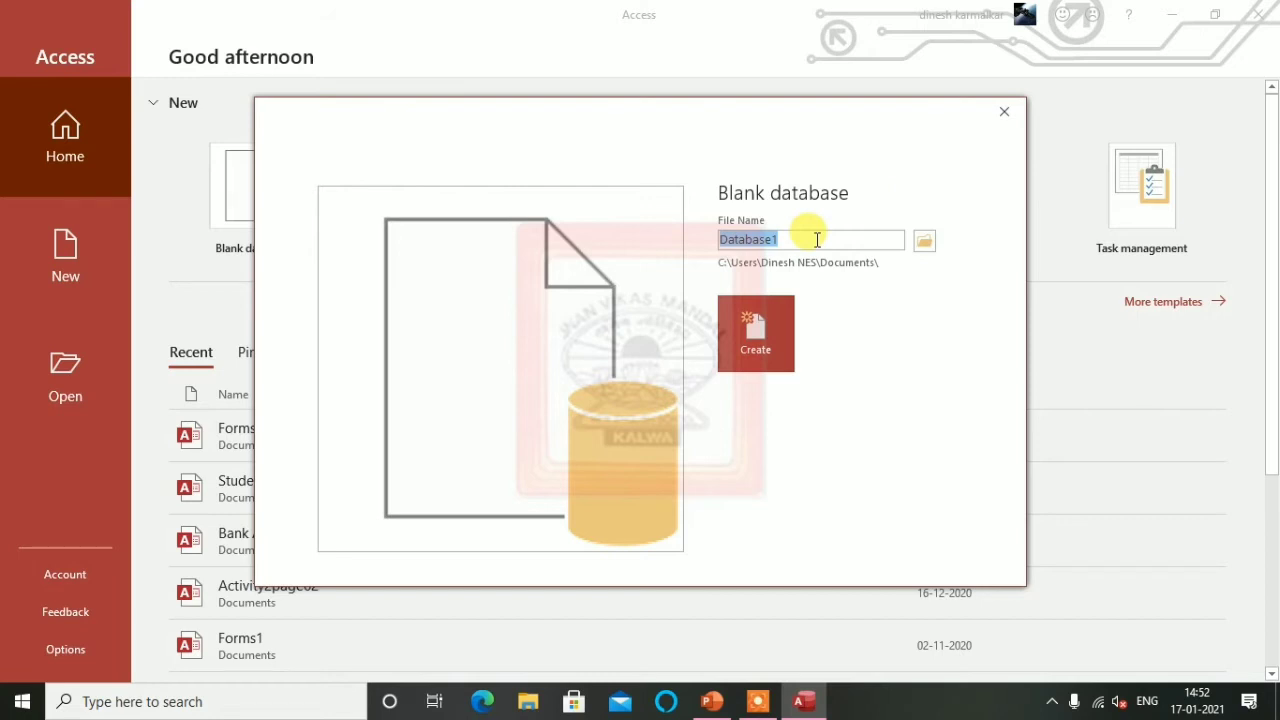
pyautogui.write('student')
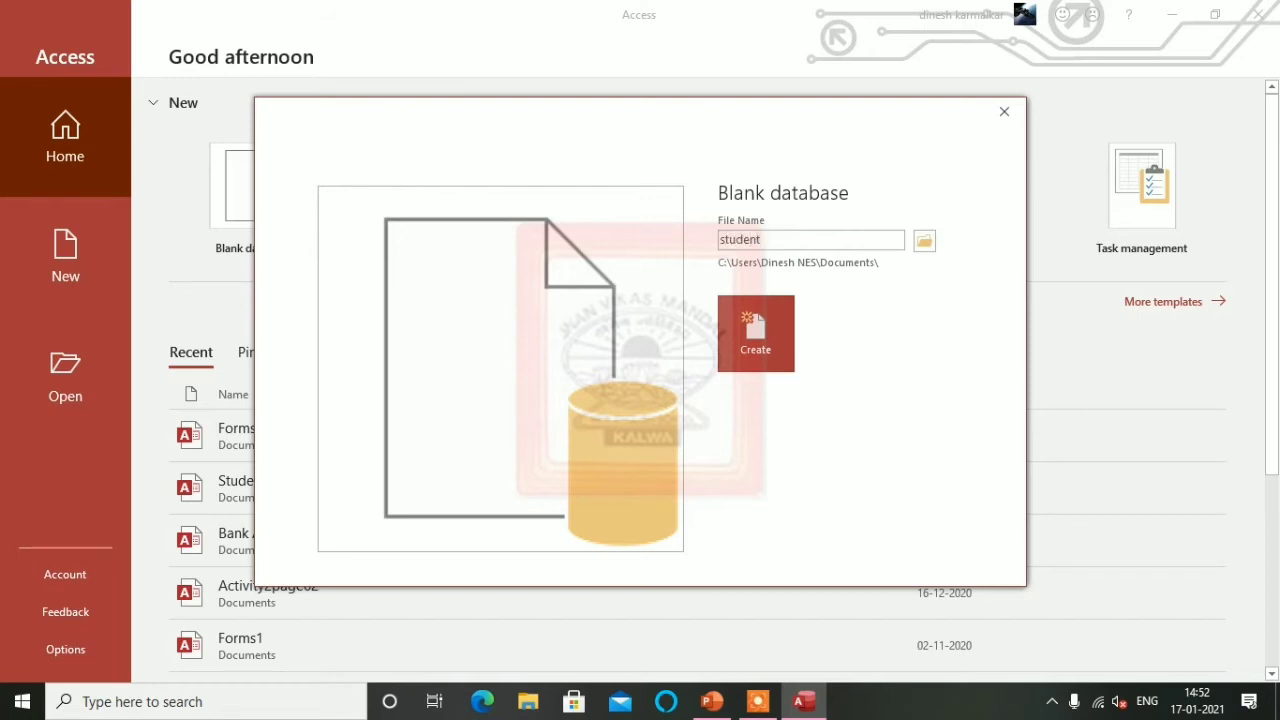
pyautogui.write('formatreport')
pyautogui.click(760, 345)
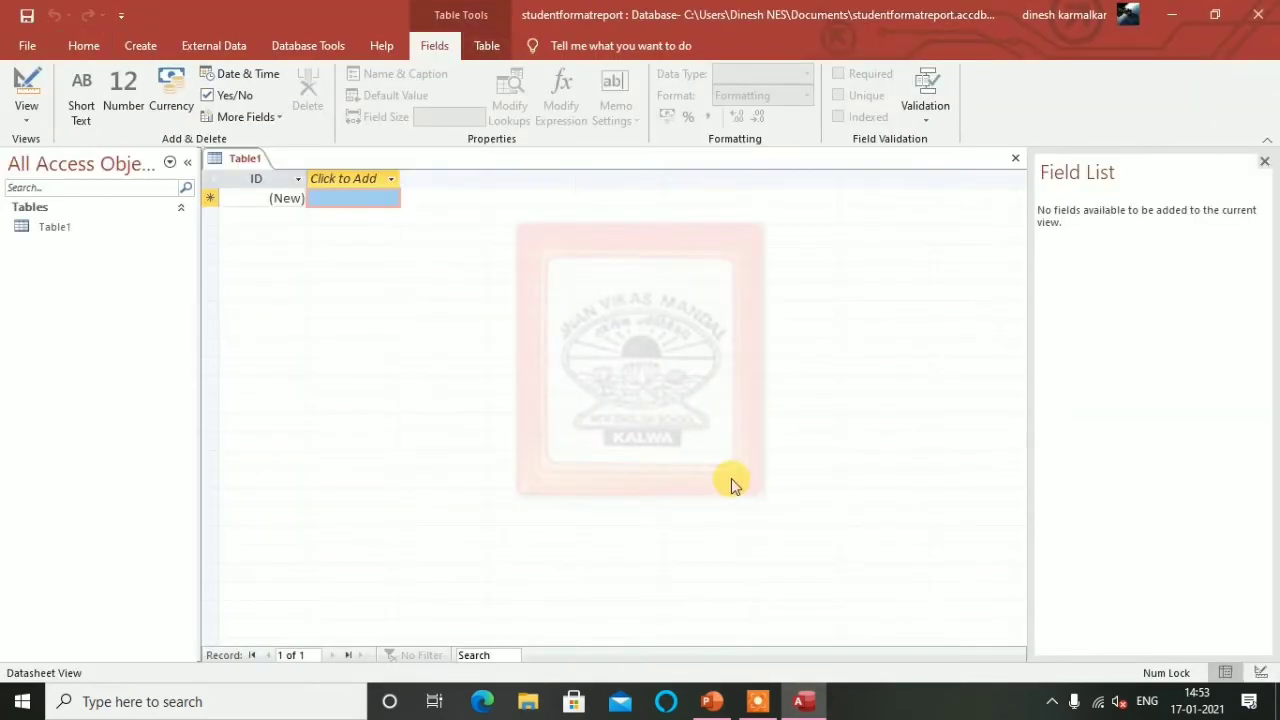
# - Switch the new table to Design View, saving it as student after checking the table name on the PowerPoint slide
pyautogui.click(26, 116)
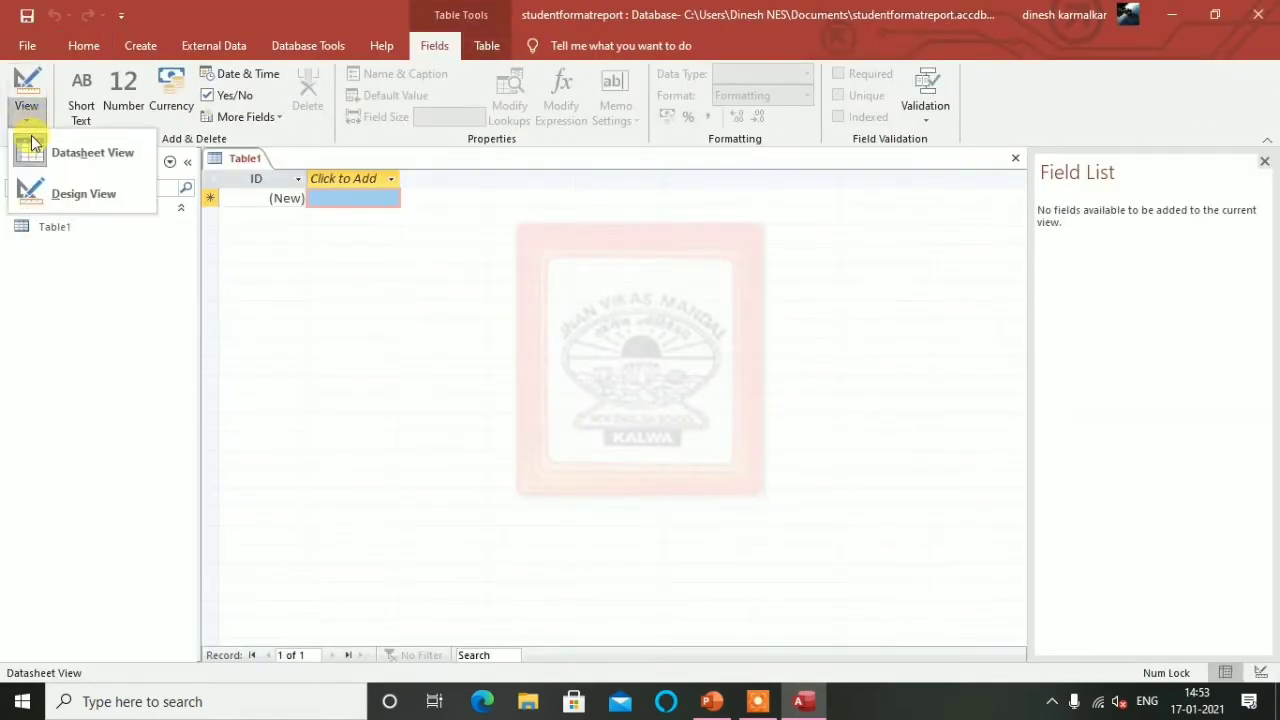
pyautogui.click(72, 196)
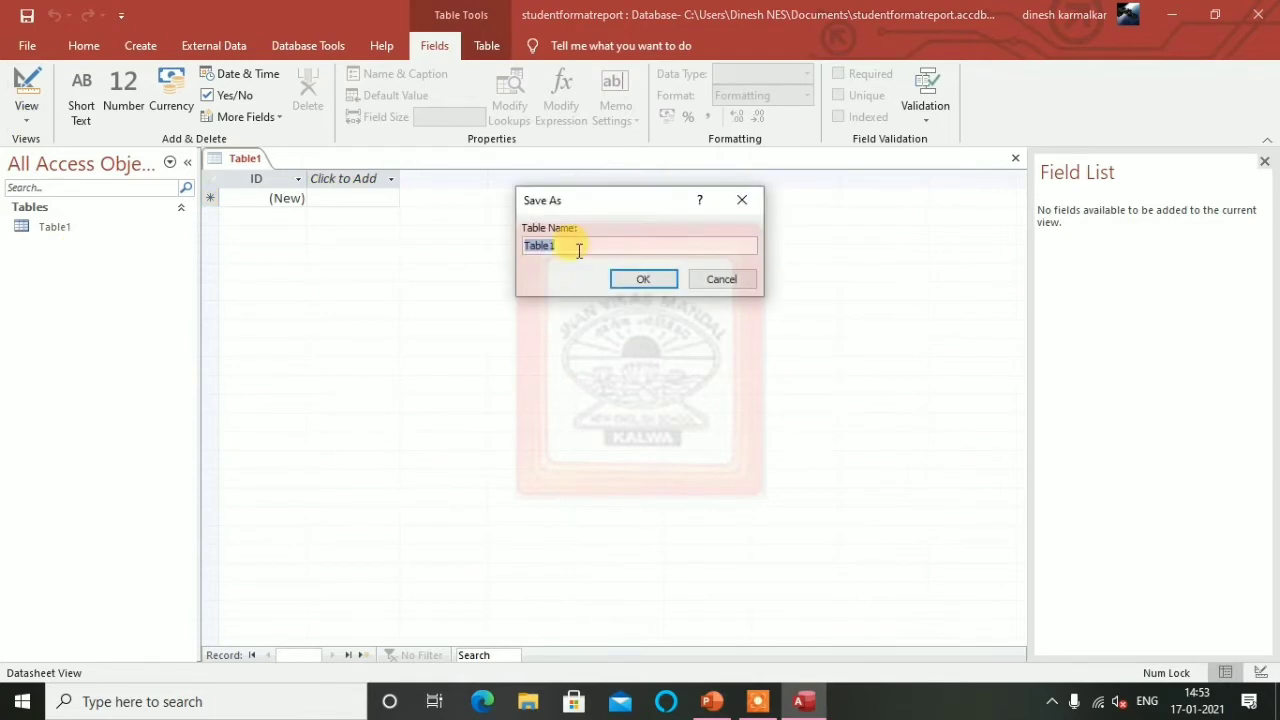
pyautogui.write('student')
pyautogui.click(709, 701)
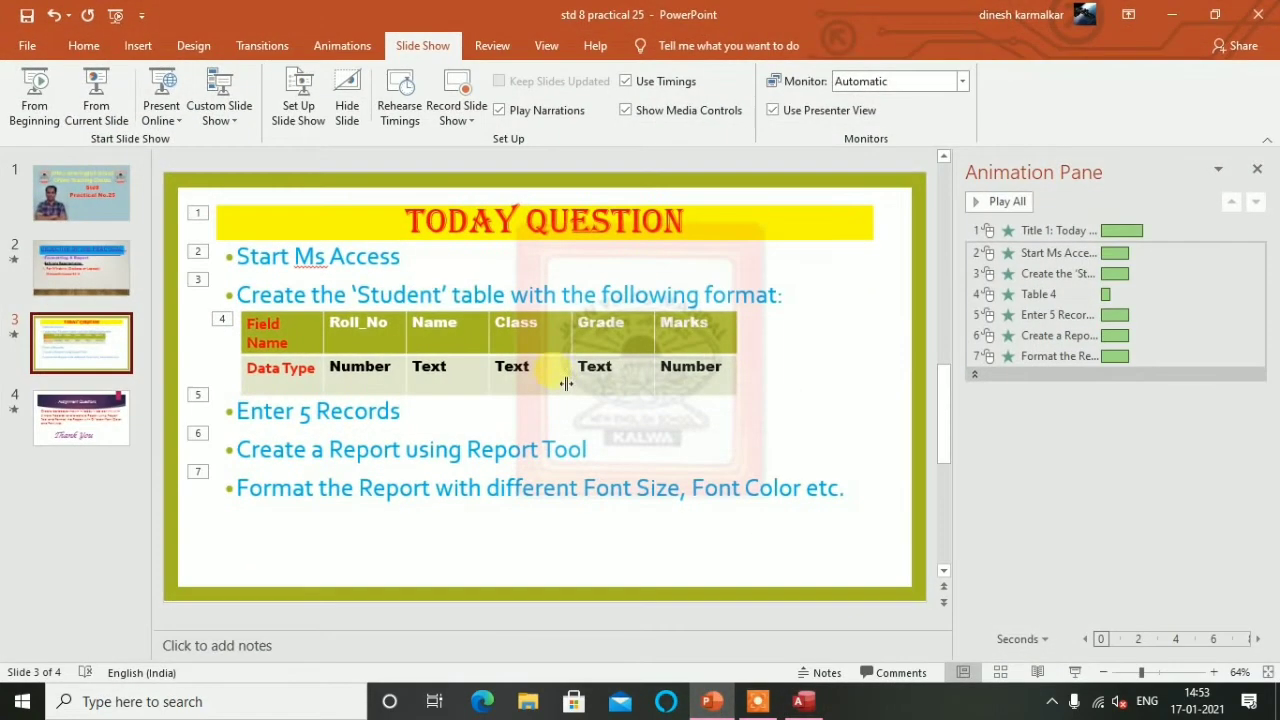
pyautogui.click(800, 701)
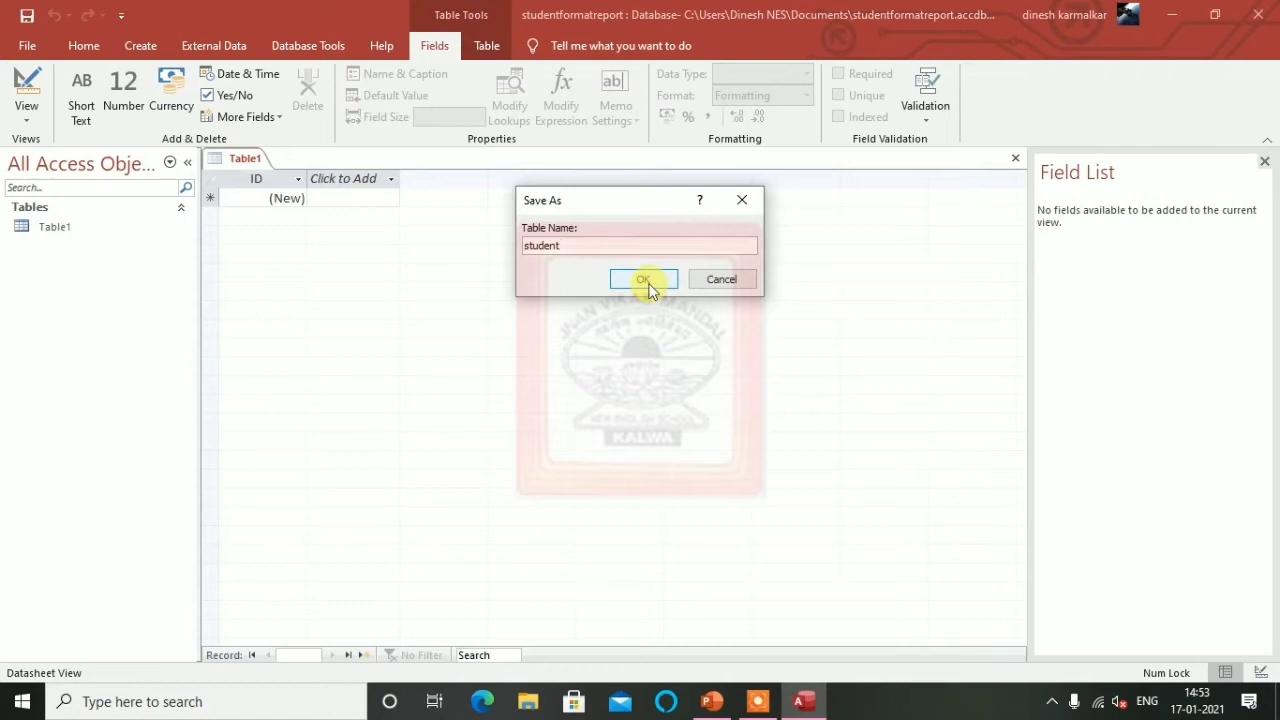
pyautogui.click(645, 282)
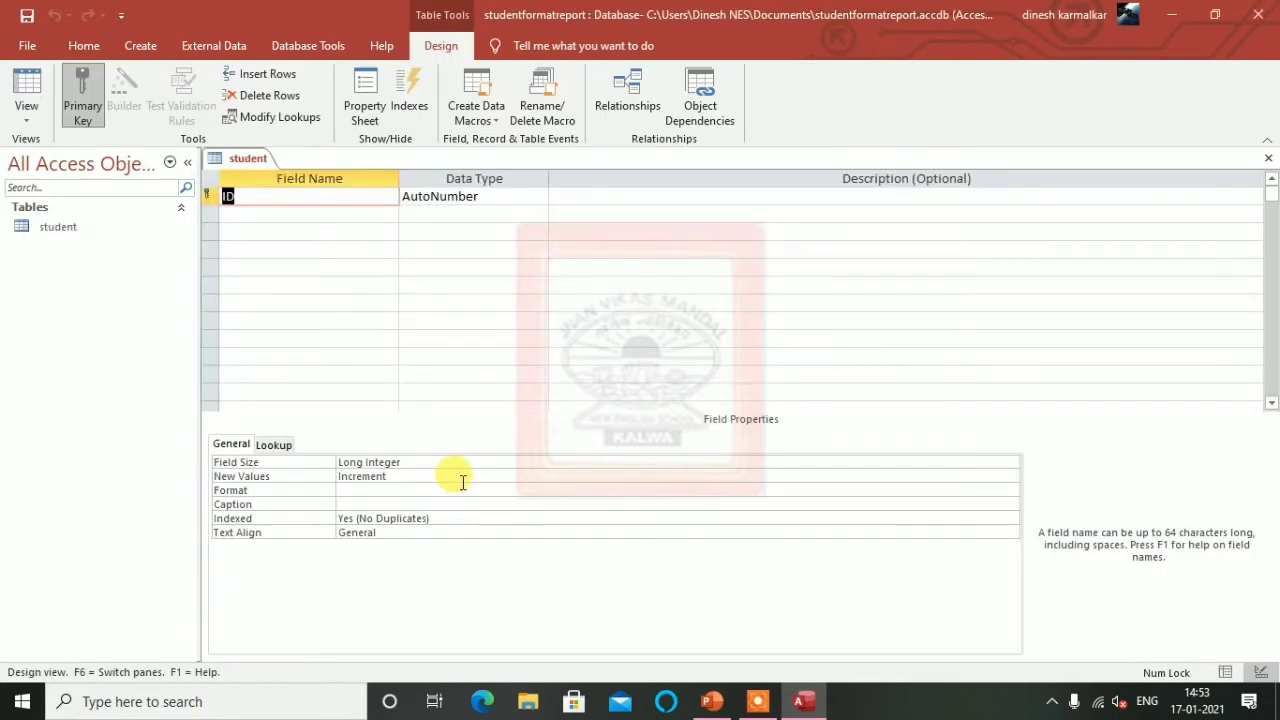
# - Check the field list on the PowerPoint slide, rename the ID field to Roll_No and set its data type to Number
pyautogui.click(712, 701)
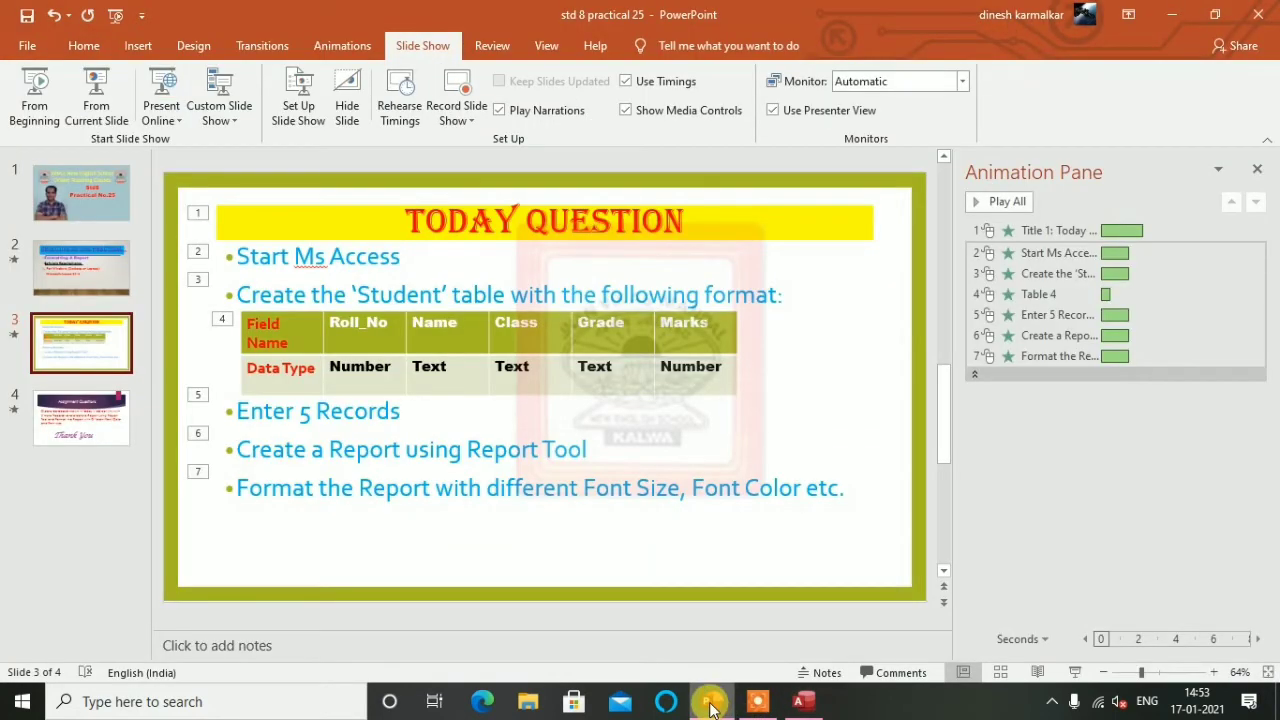
pyautogui.click(710, 698)
pyautogui.write('Roll')
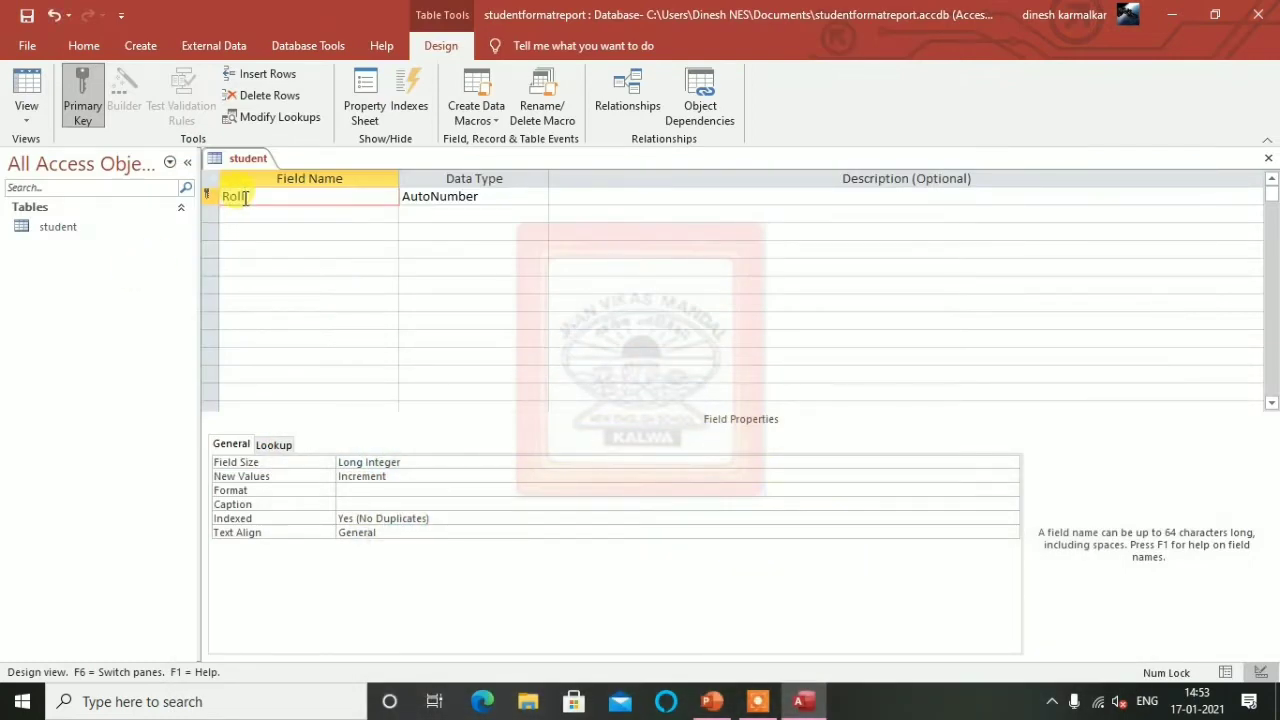
pyautogui.write(' No')
pyautogui.press('Tab')
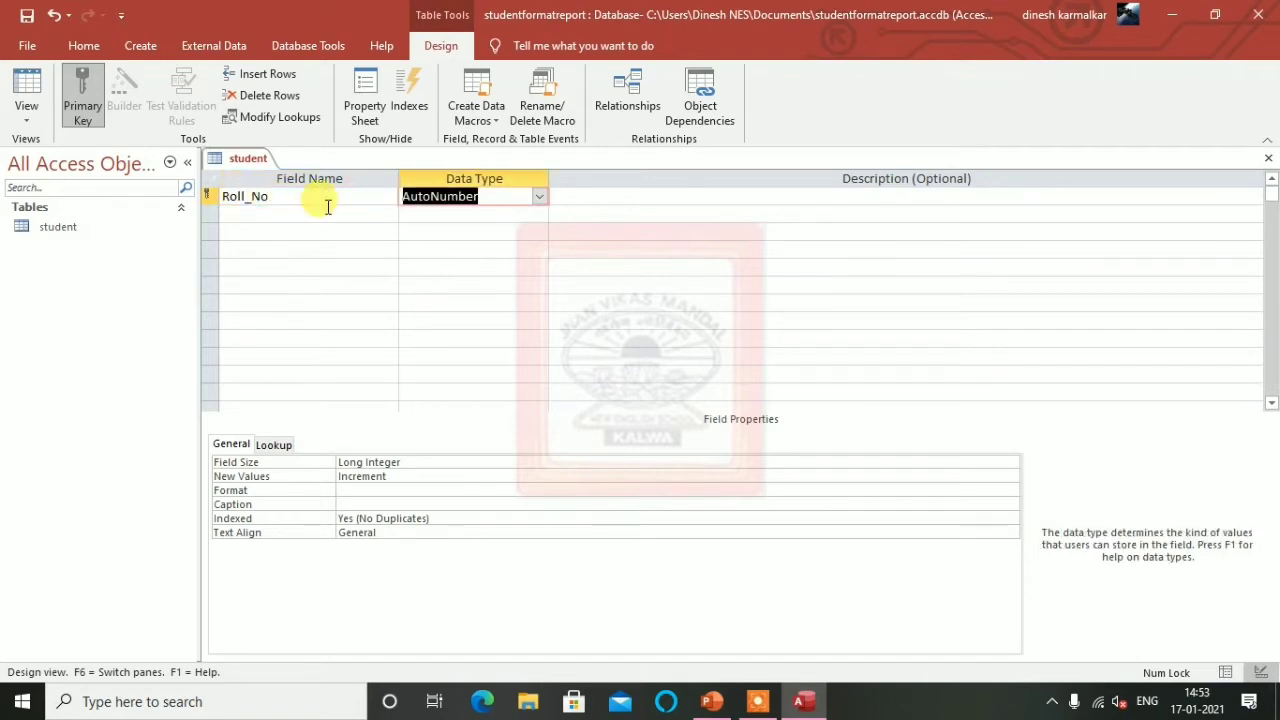
pyautogui.click(538, 197)
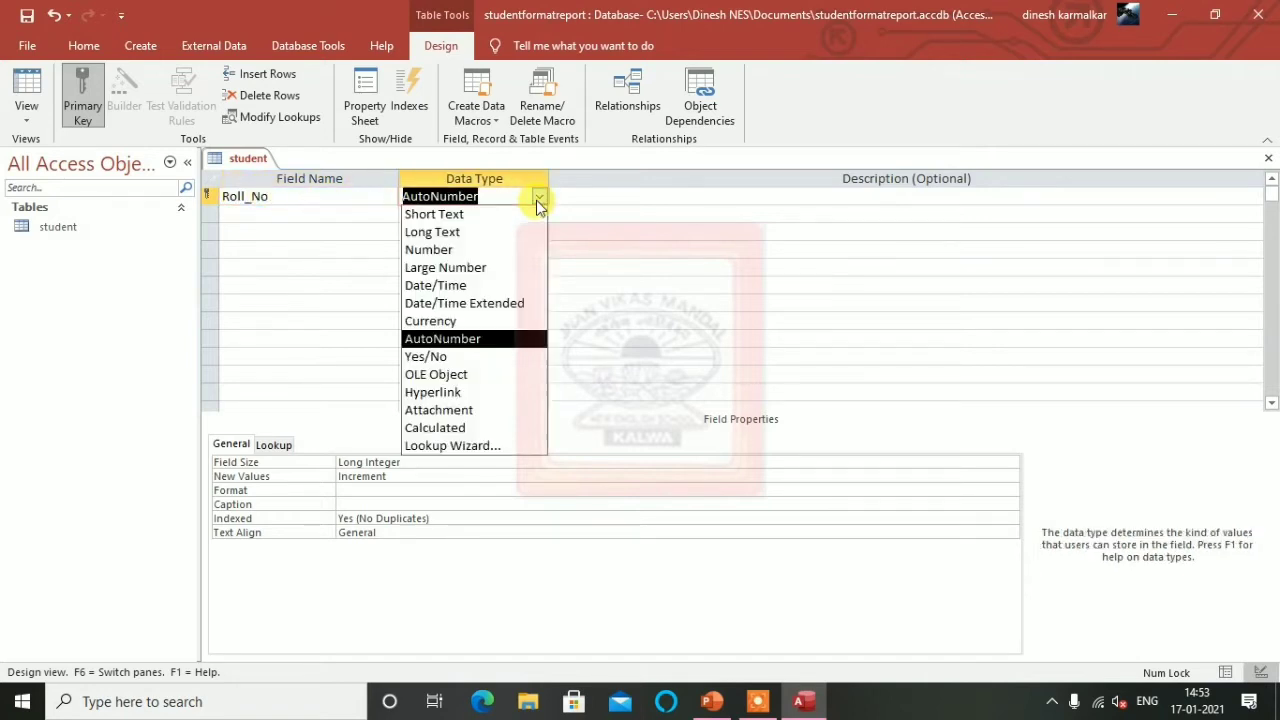
pyautogui.click(450, 249)
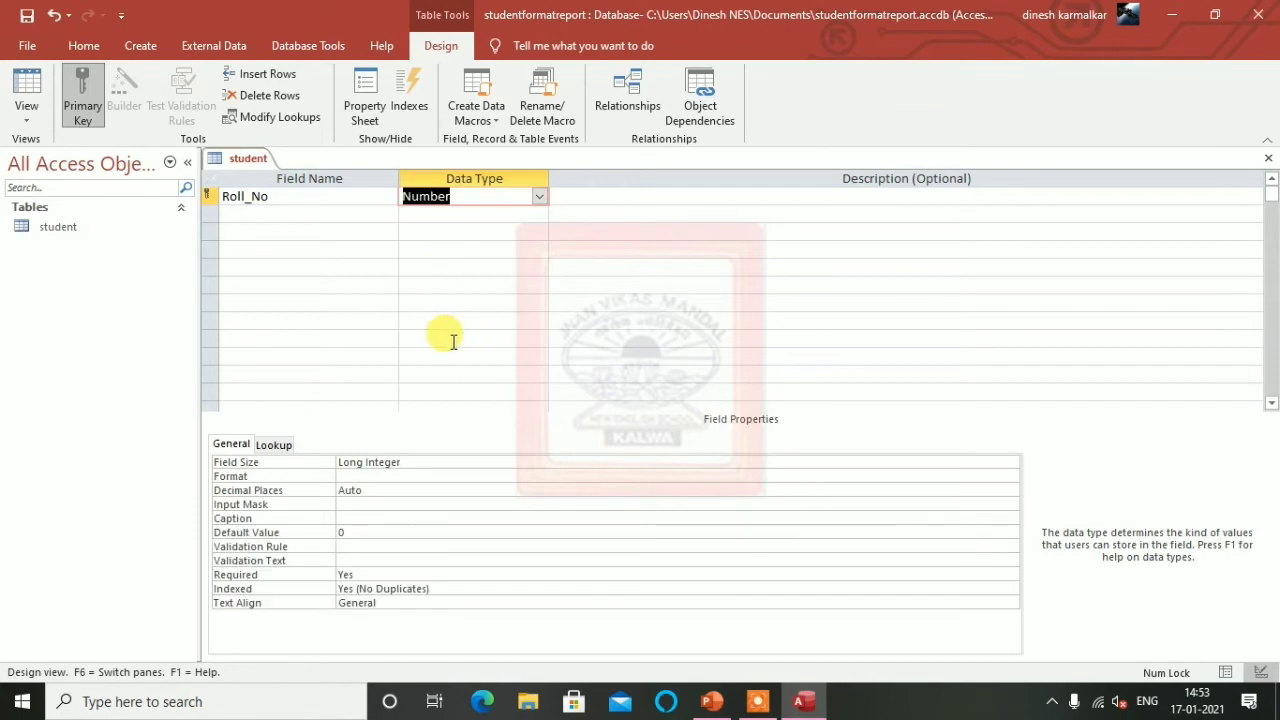
pyautogui.press('Tab')
pyautogui.press('Tab')
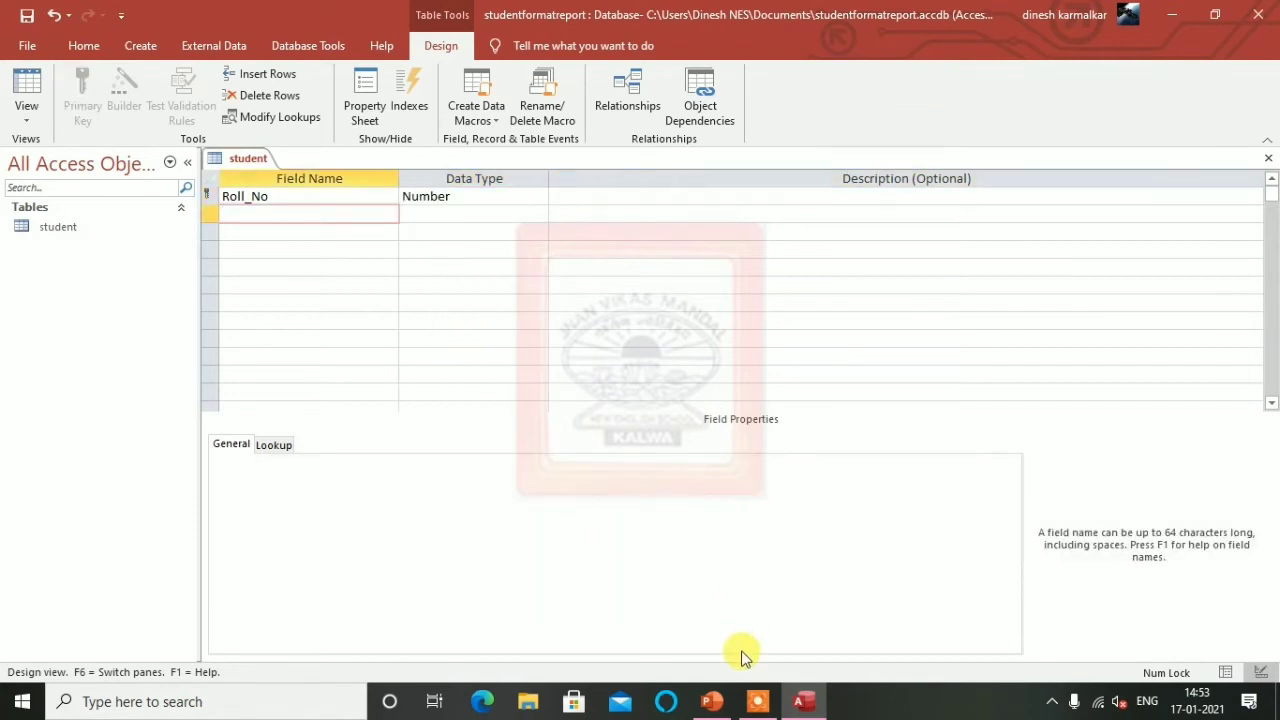
# - Check the next field on the PowerPoint slide and add a field SName with data type Short Text
pyautogui.click(707, 704)
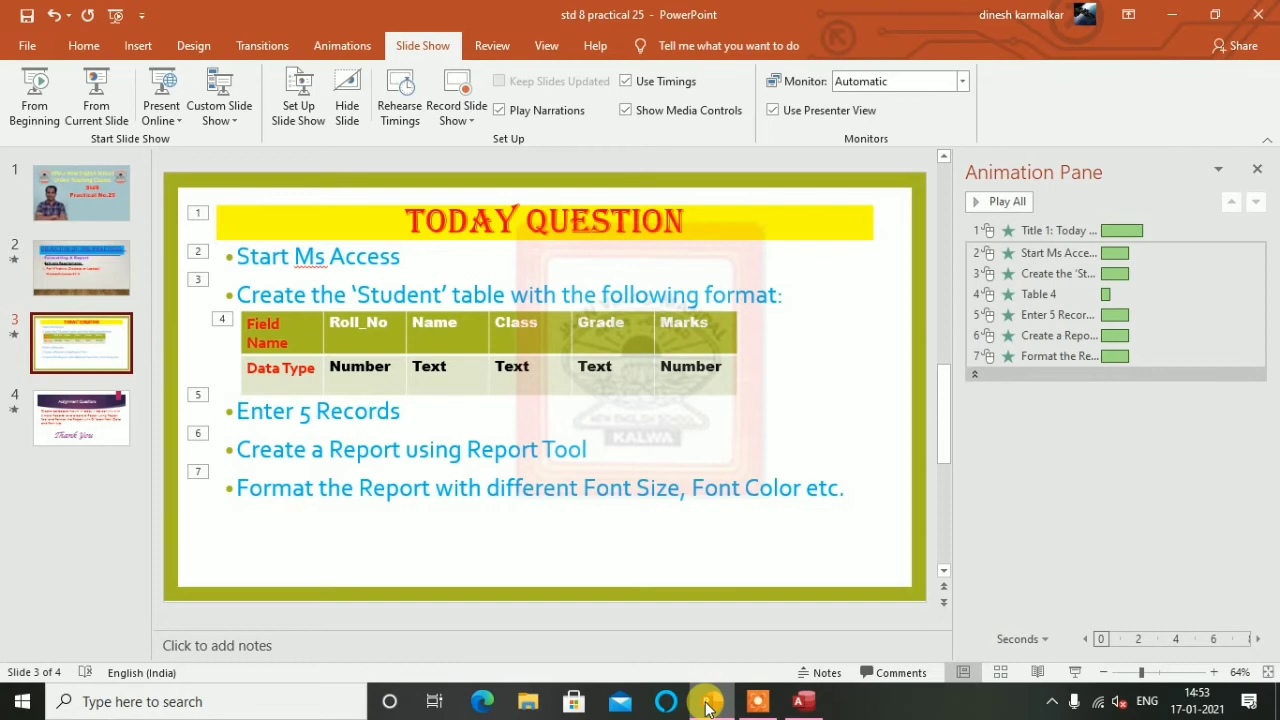
pyautogui.click(707, 704)
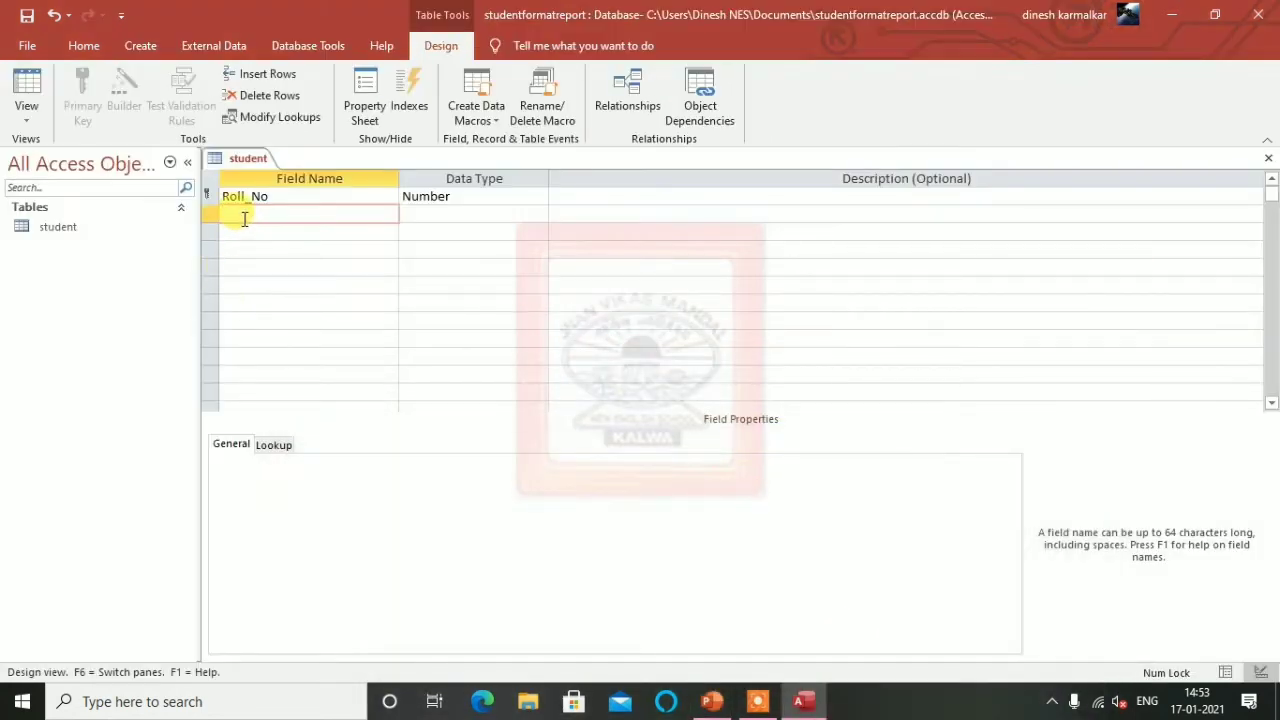
pyautogui.write('Snam')
pyautogui.press('BackSpace')
pyautogui.press('BackSpace')
pyautogui.press('BackSpace')
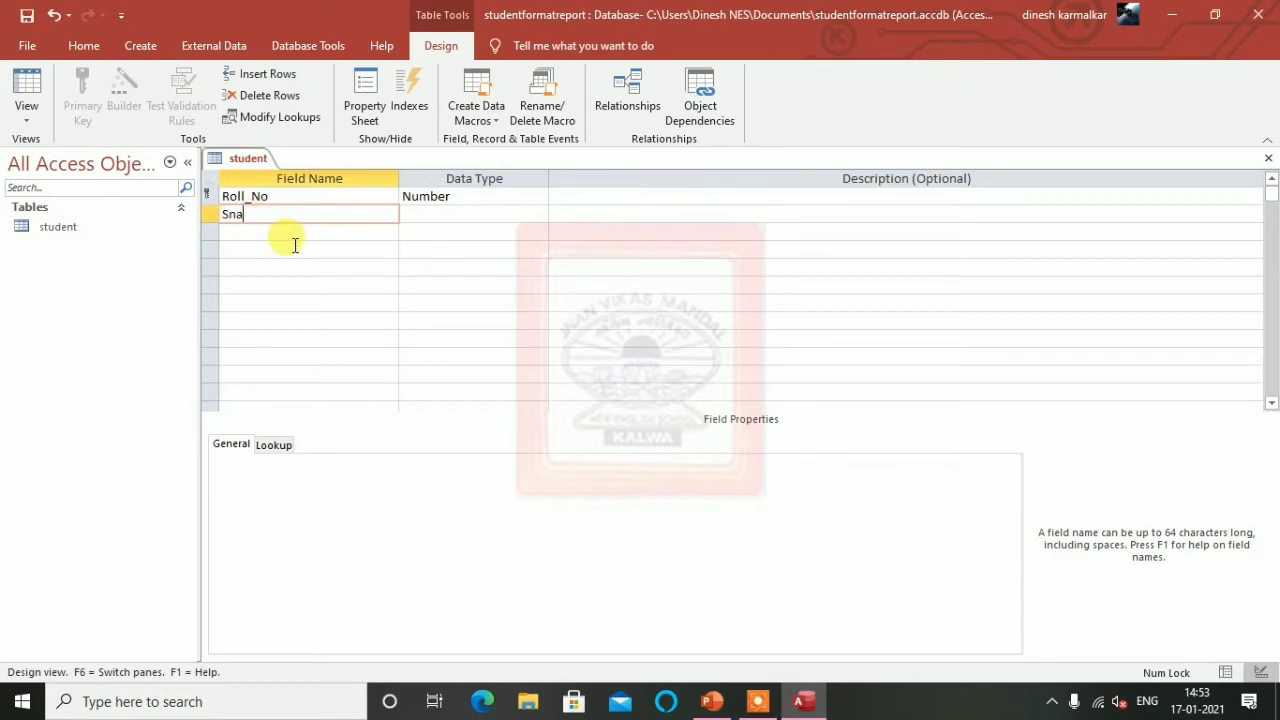
pyautogui.write('Name')
pyautogui.press('Tab')
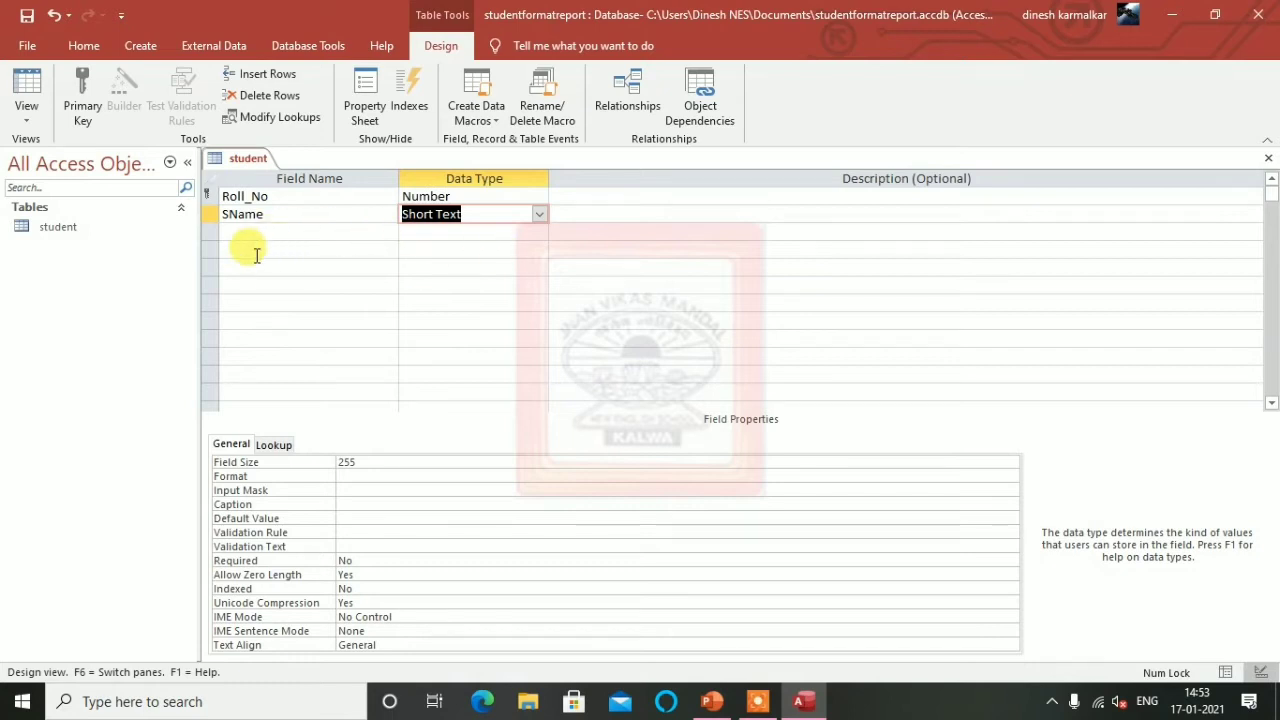
pyautogui.press('Tab')
pyautogui.press('Tab')
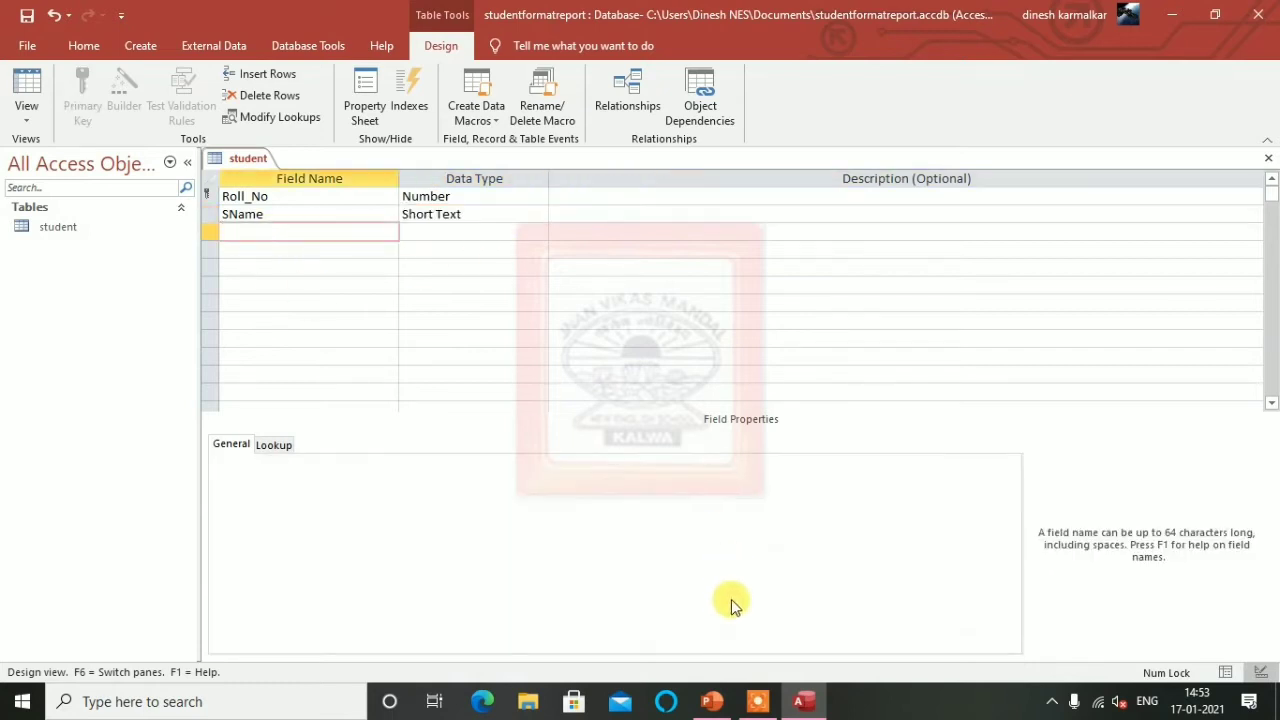
# - Check the next field on the PowerPoint slide and add a field Class with data type Number
pyautogui.click(709, 703)
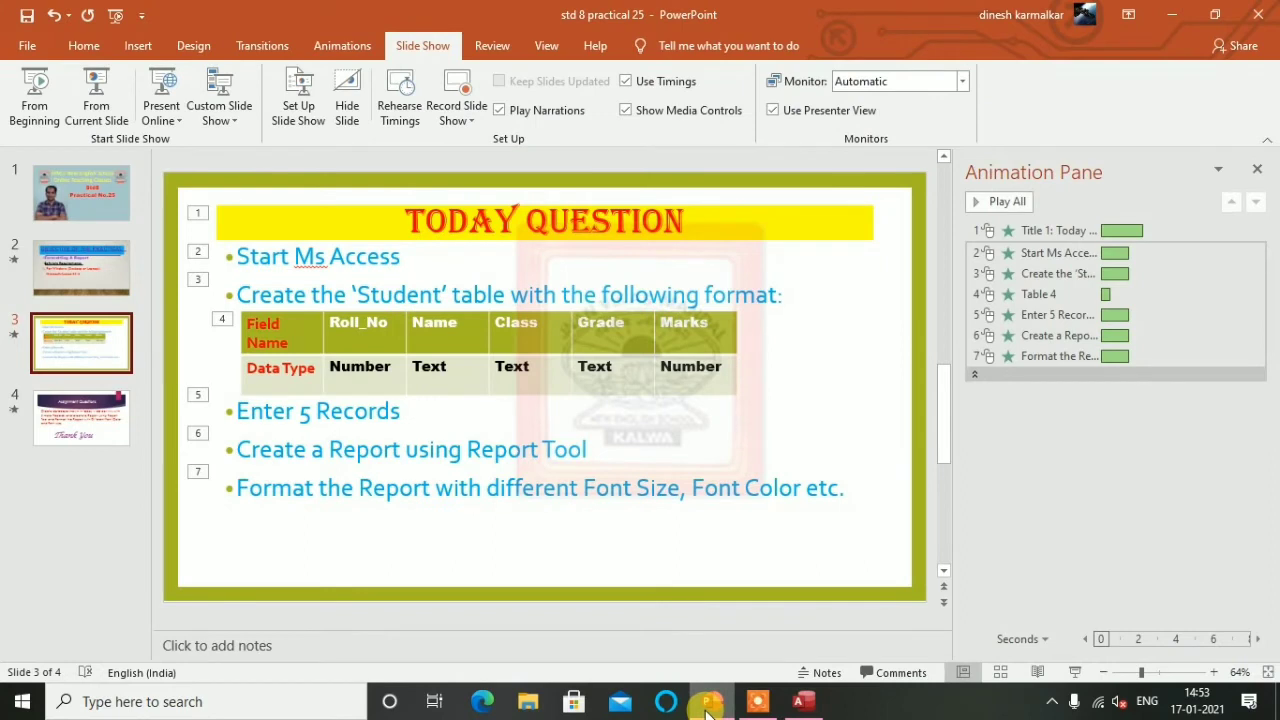
pyautogui.click(709, 703)
pyautogui.write('Class')
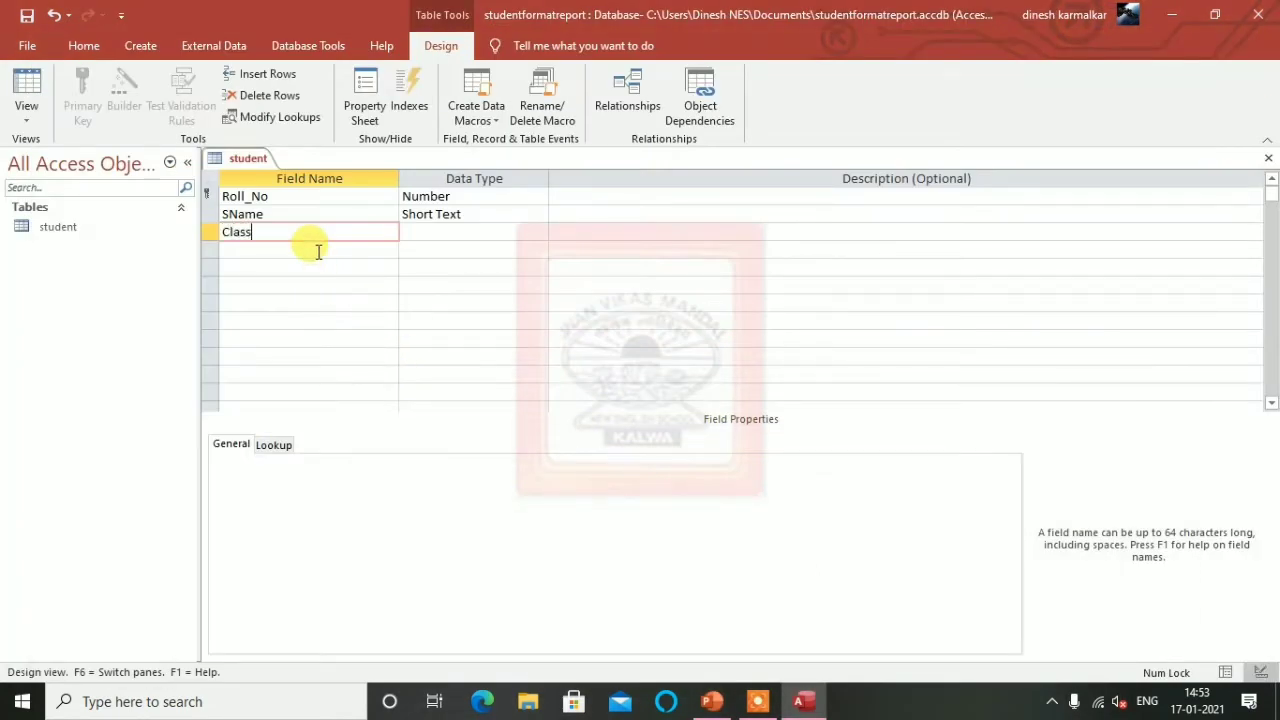
pyautogui.press('Tab')
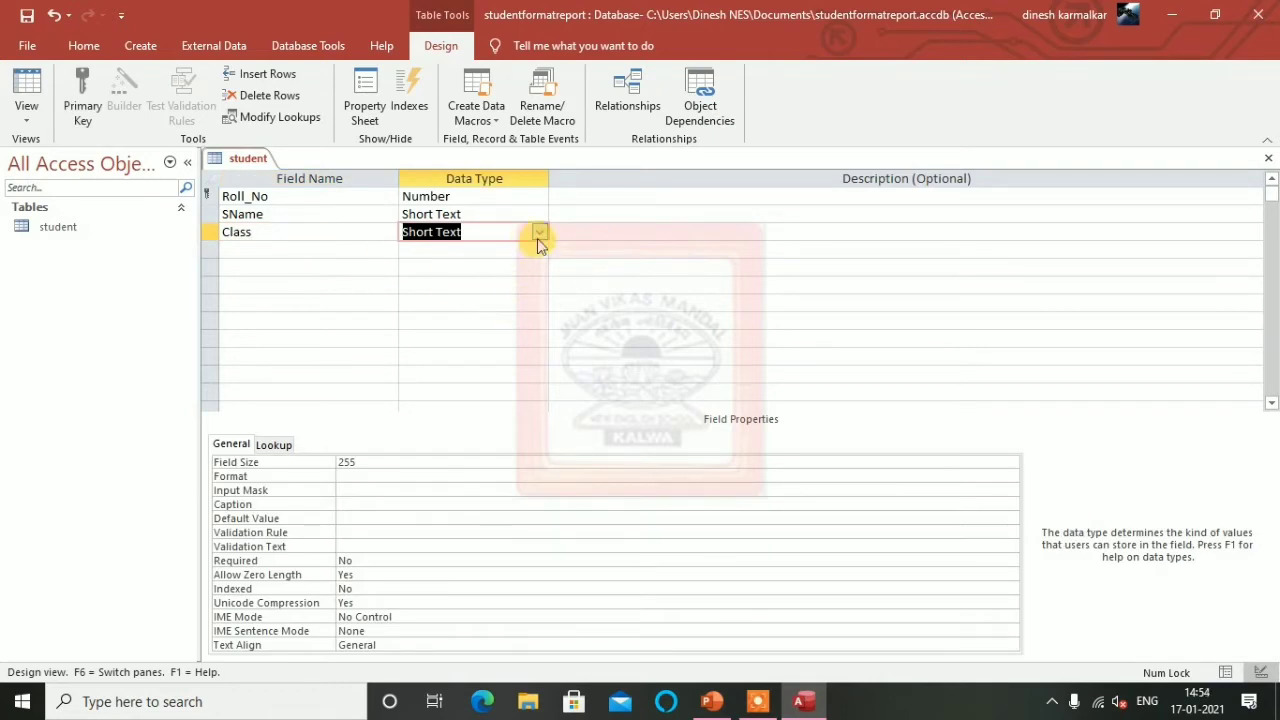
pyautogui.click(539, 236)
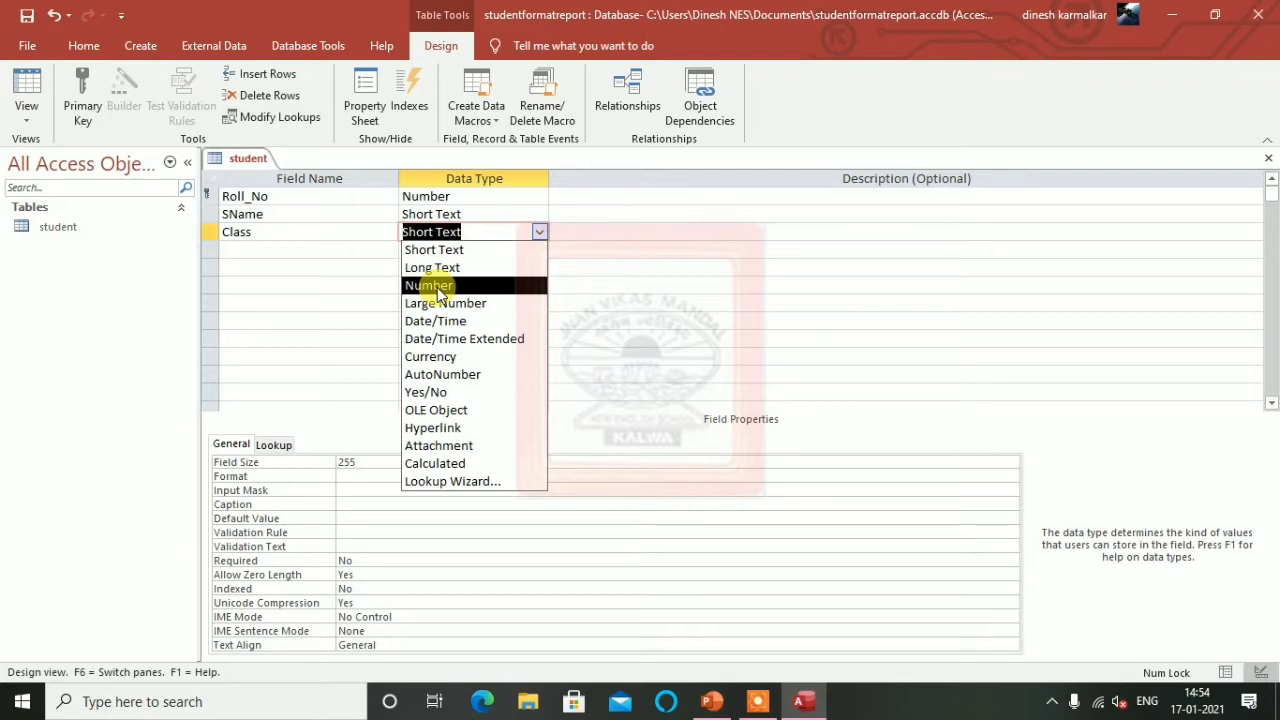
pyautogui.click(437, 287)
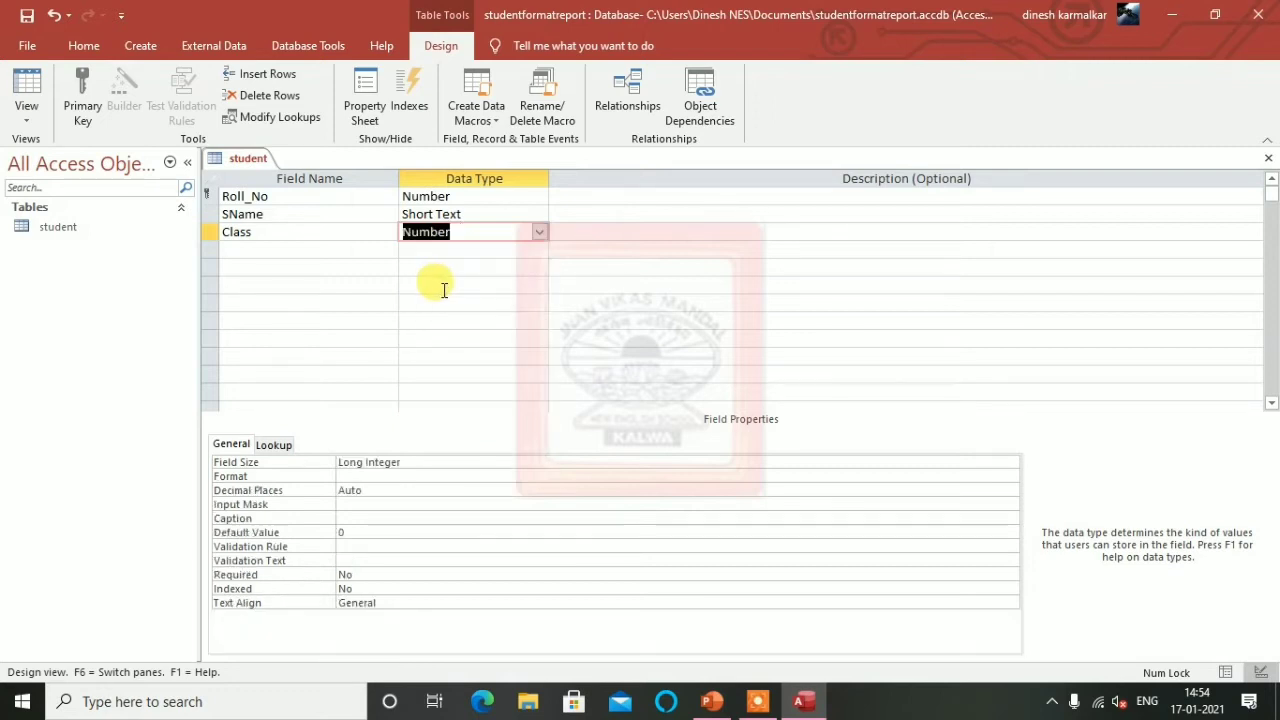
pyautogui.press('Tab')
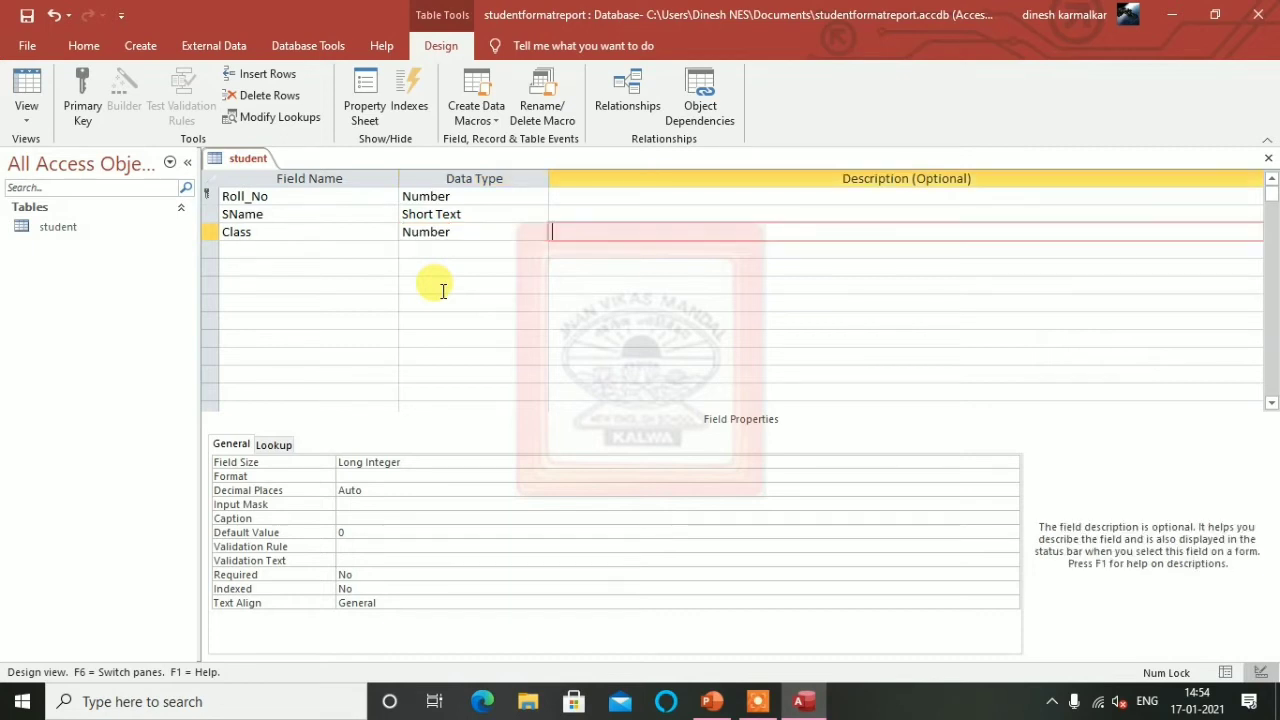
pyautogui.press('Tab')
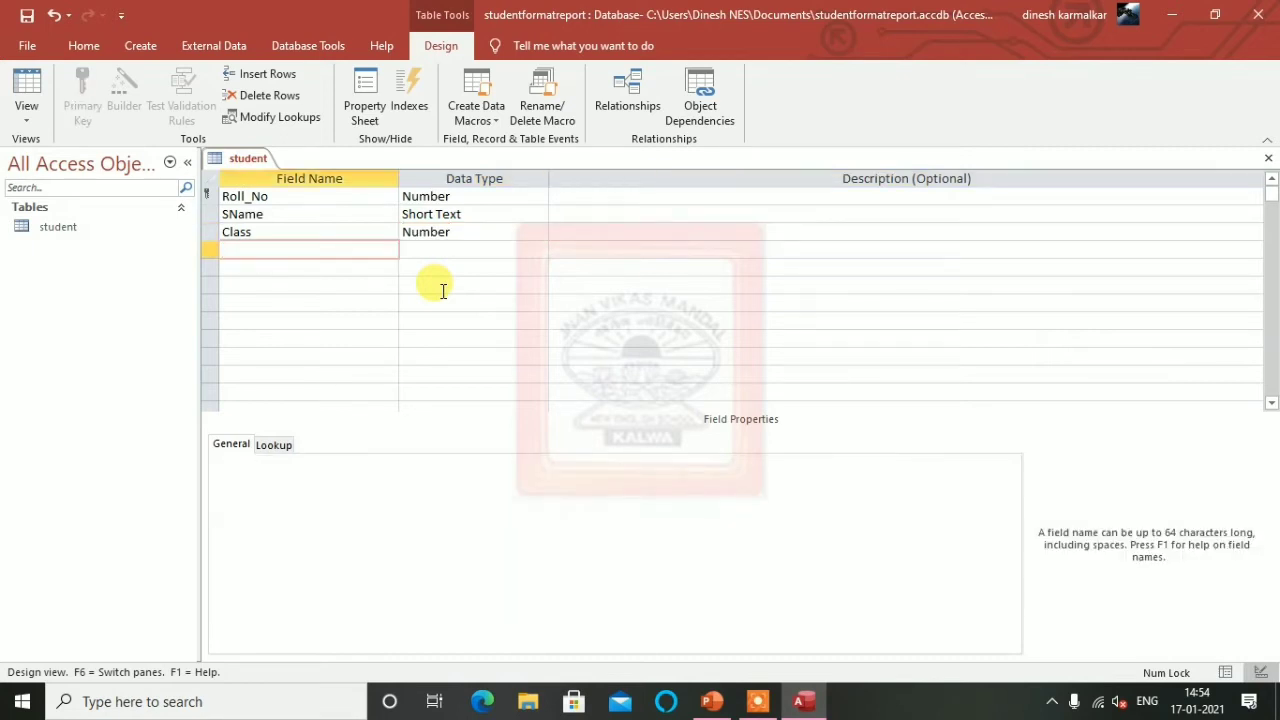
pyautogui.write('Marks')
pyautogui.click(710, 702)
pyautogui.click(710, 702)
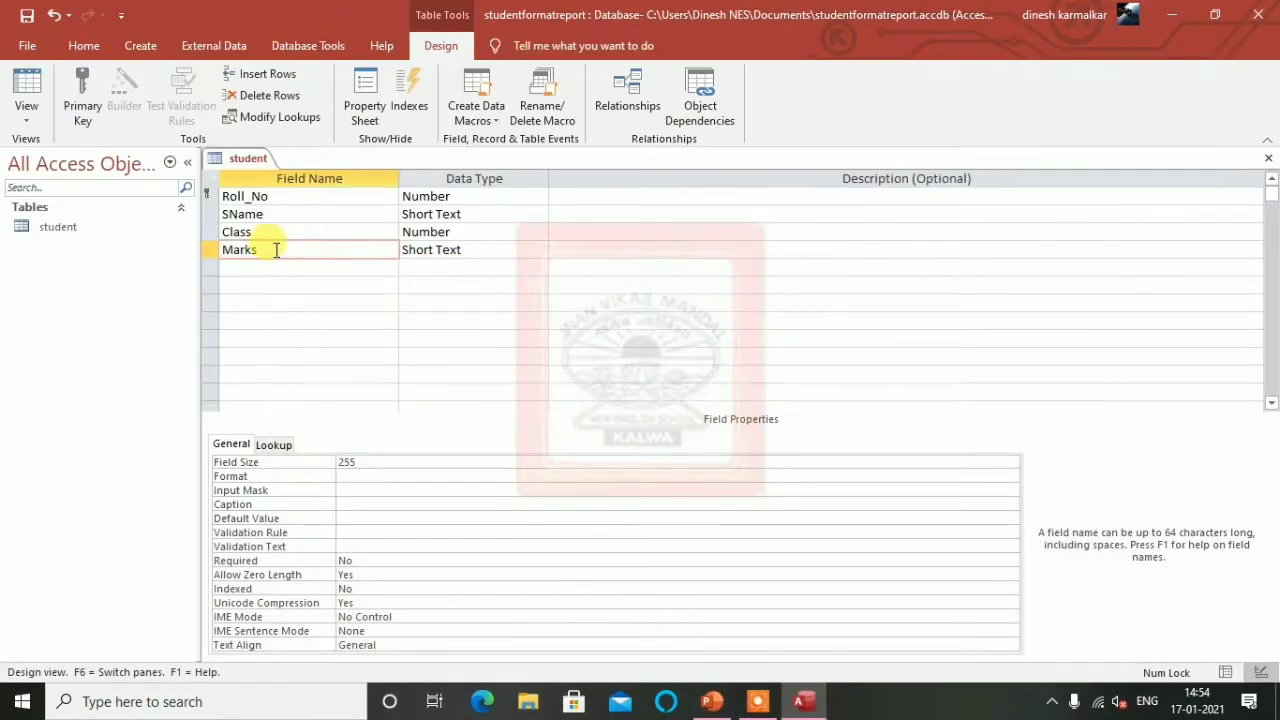
pyautogui.moveTo(277, 251); pyautogui.dragTo(190, 258)
pyautogui.press('BackSpace')
# - Add a field Grade with data type Short Text below the Class field
pyautogui.write('Grade')
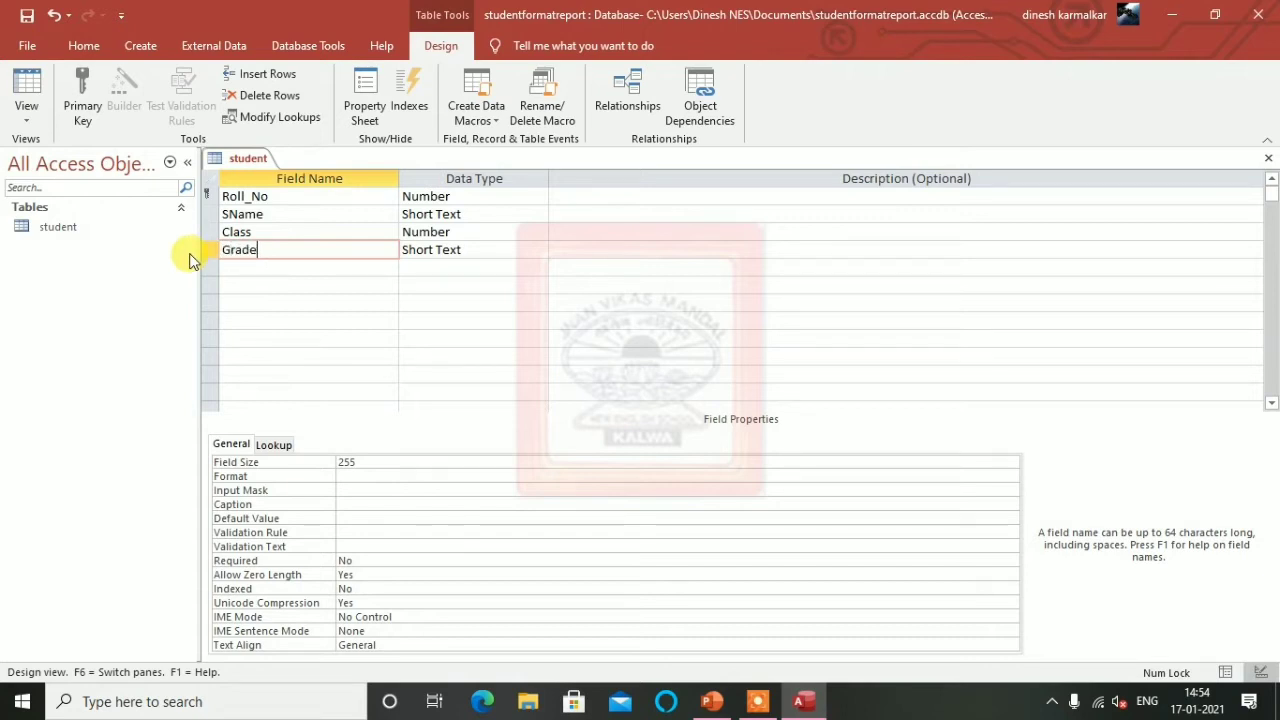
pyautogui.press('Tab')
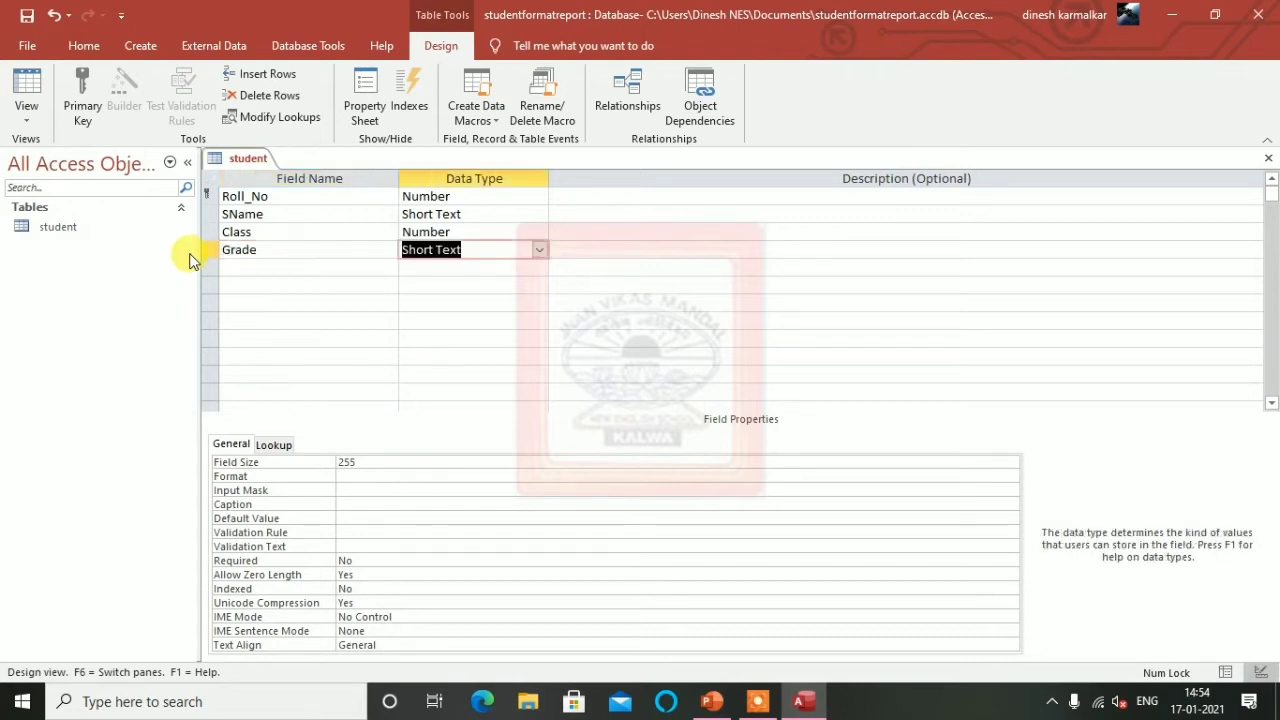
pyautogui.press('Tab')
pyautogui.press('Tab')
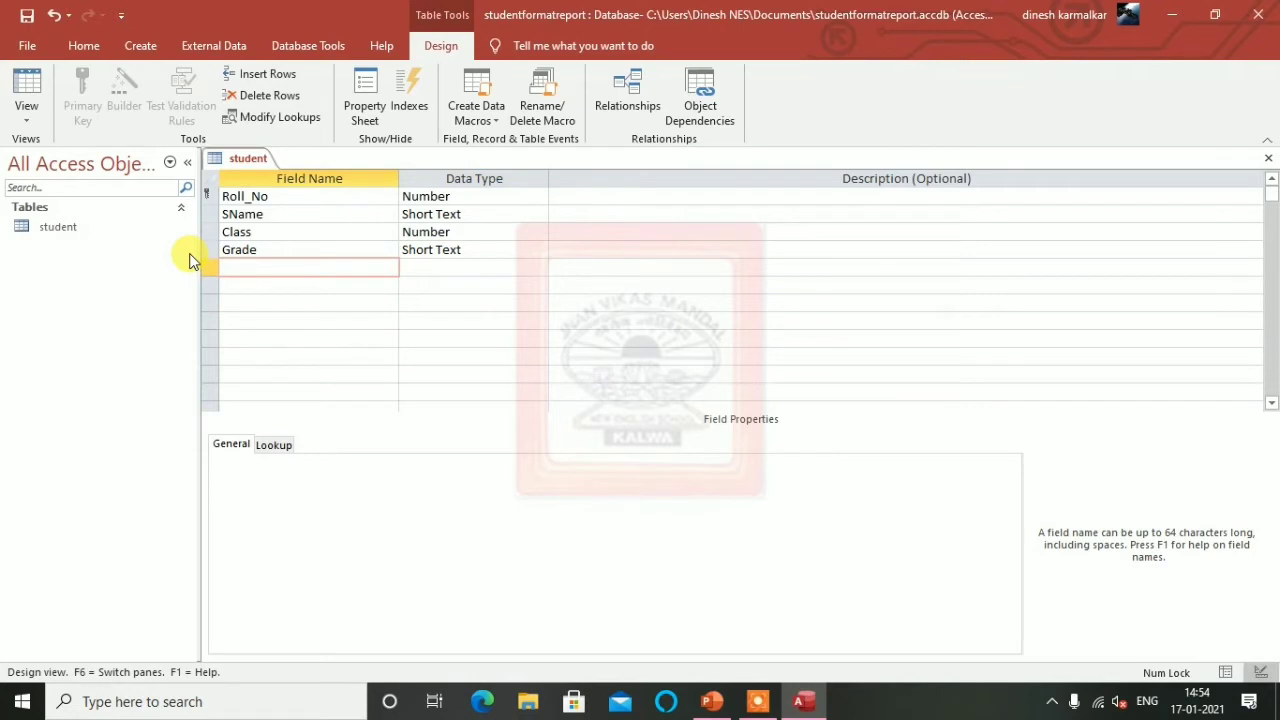
# - Add a field Marks below Grade and set its data type to Number
pyautogui.write('Marks')
pyautogui.press('Tab')
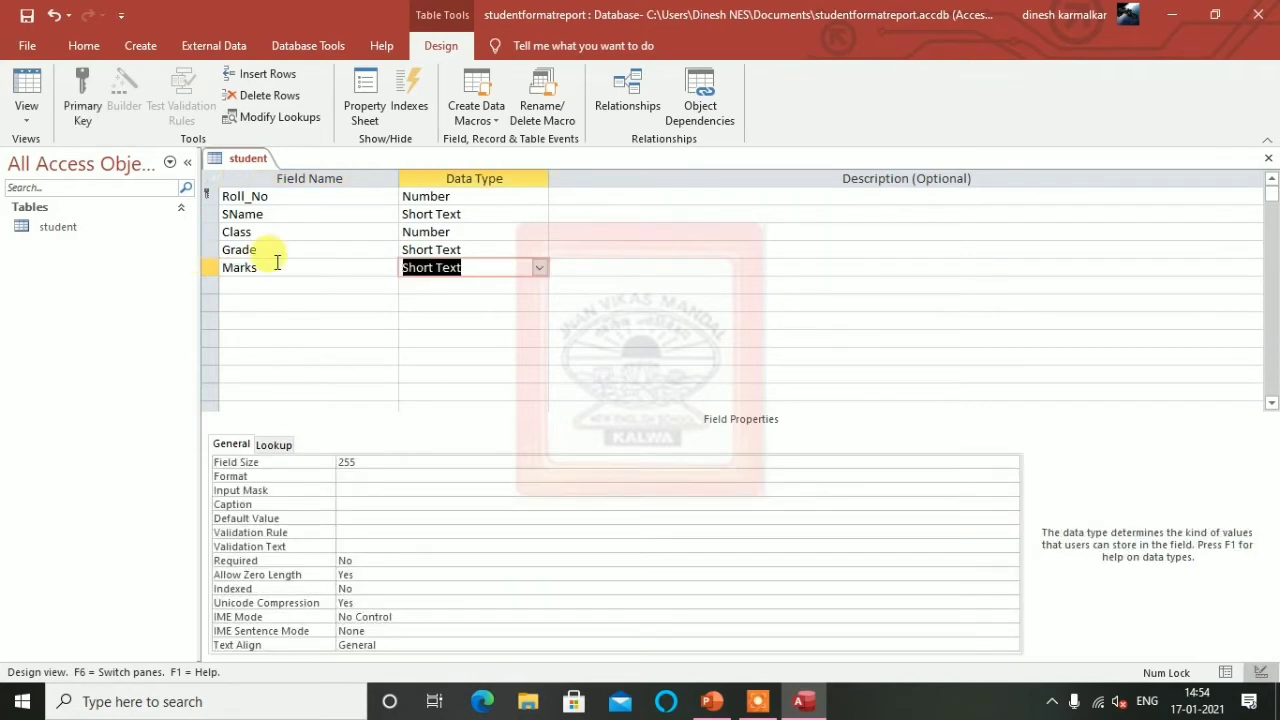
pyautogui.click(540, 270)
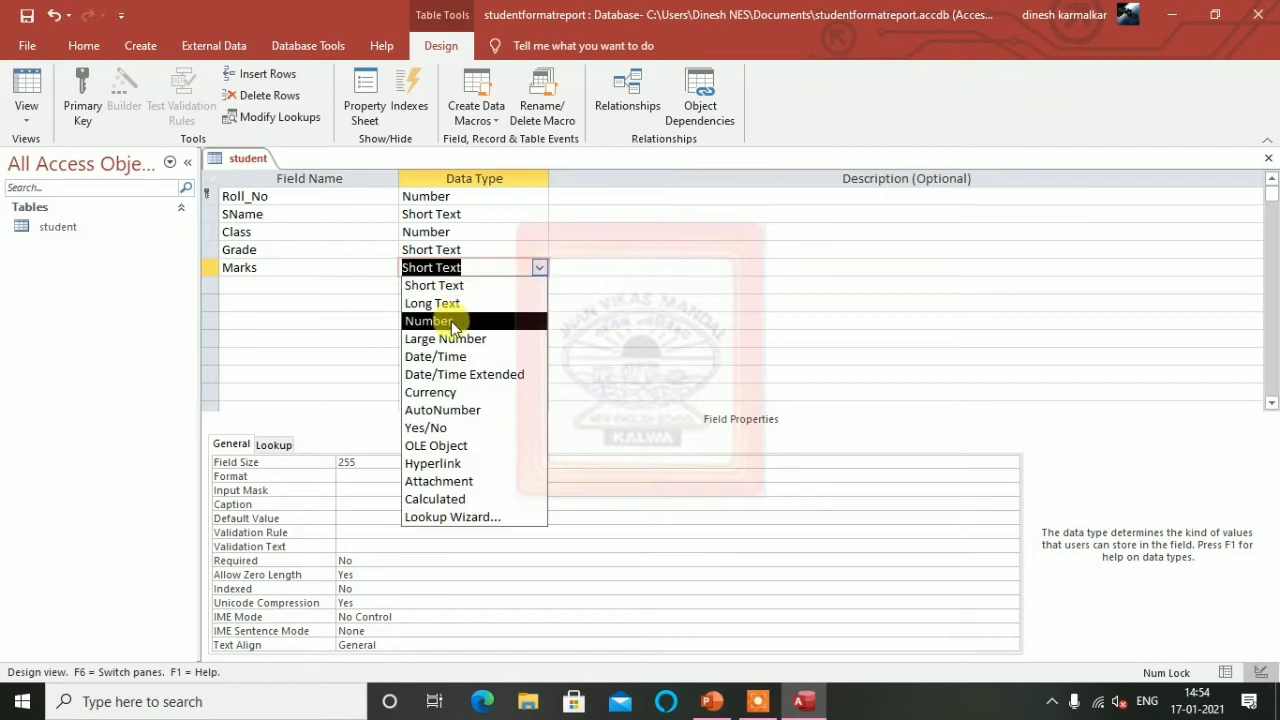
pyautogui.click(451, 321)
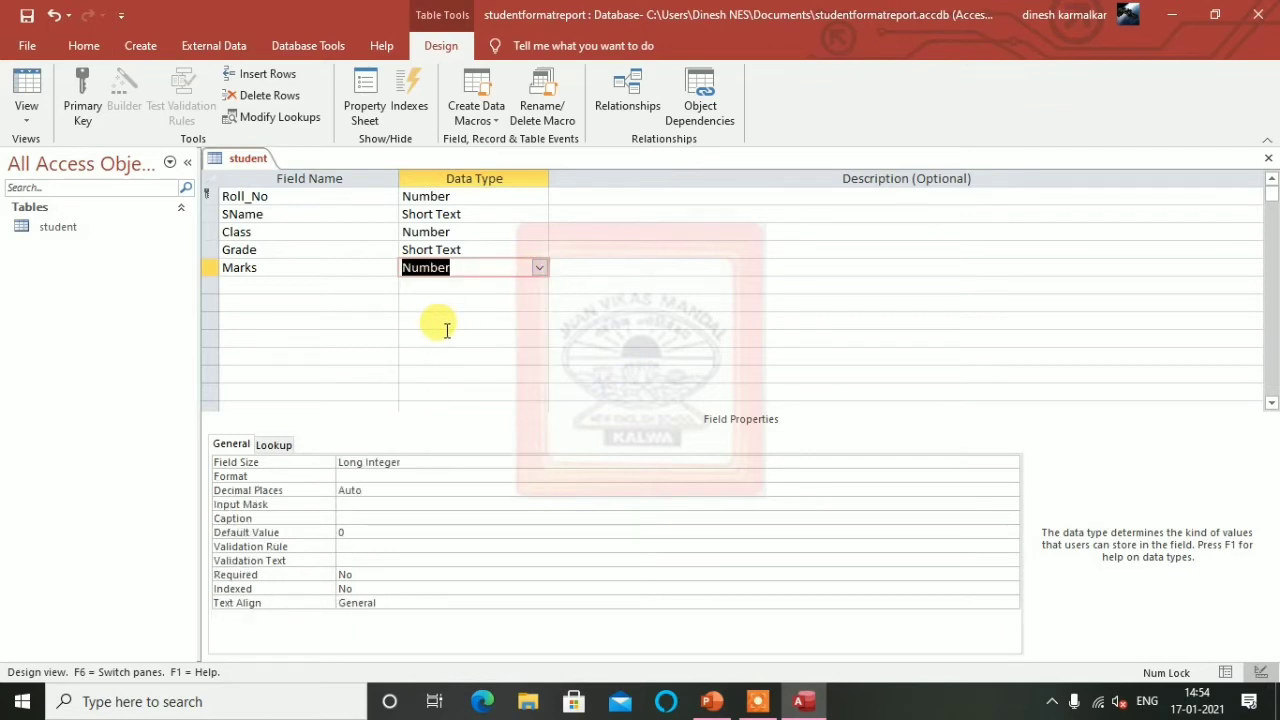
# - Review the field names in the student table design and save the table
pyautogui.click(280, 265)
pyautogui.click(287, 251)
pyautogui.click(286, 213)
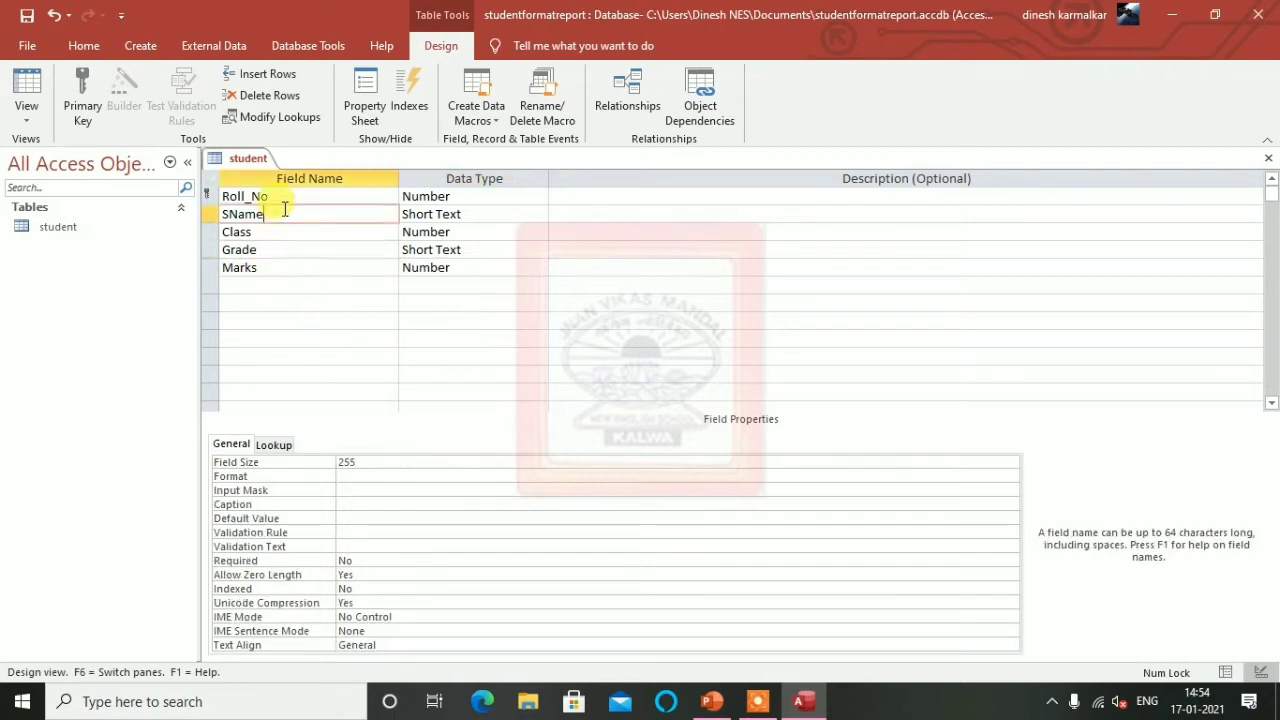
pyautogui.click(288, 197)
pyautogui.click(266, 268)
pyautogui.click(270, 250)
pyautogui.click(274, 232)
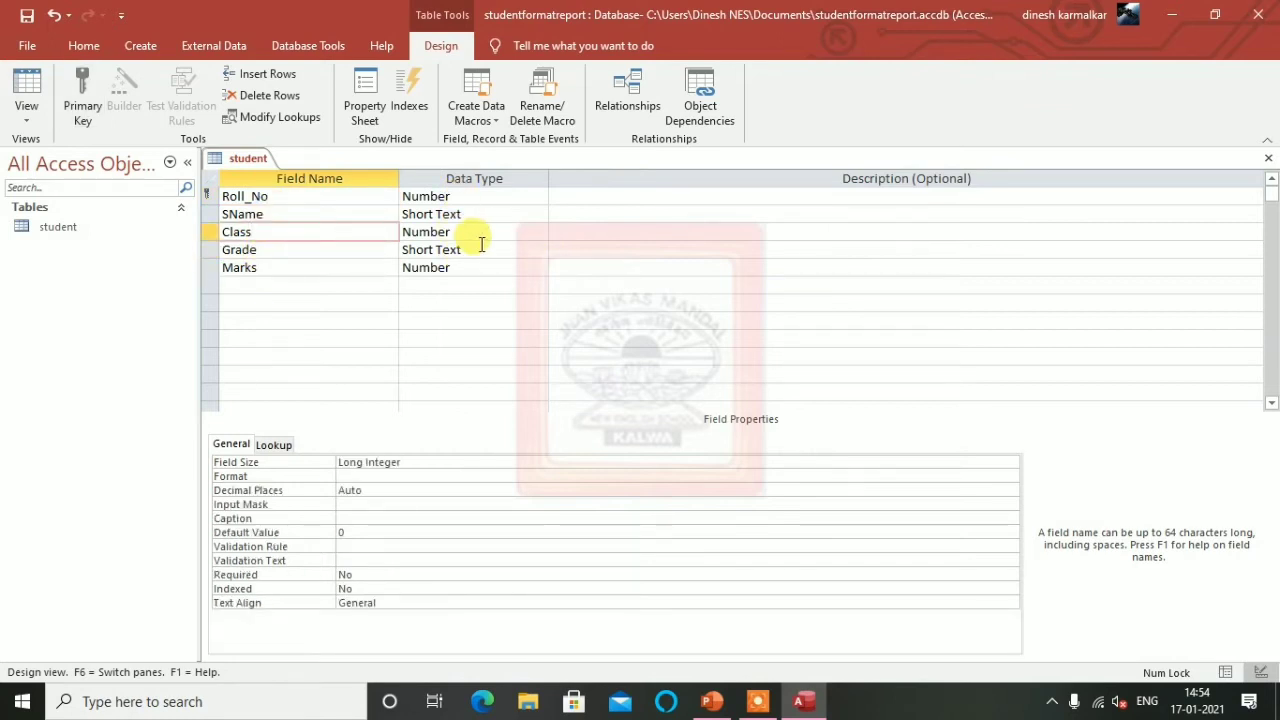
pyautogui.click(28, 16)
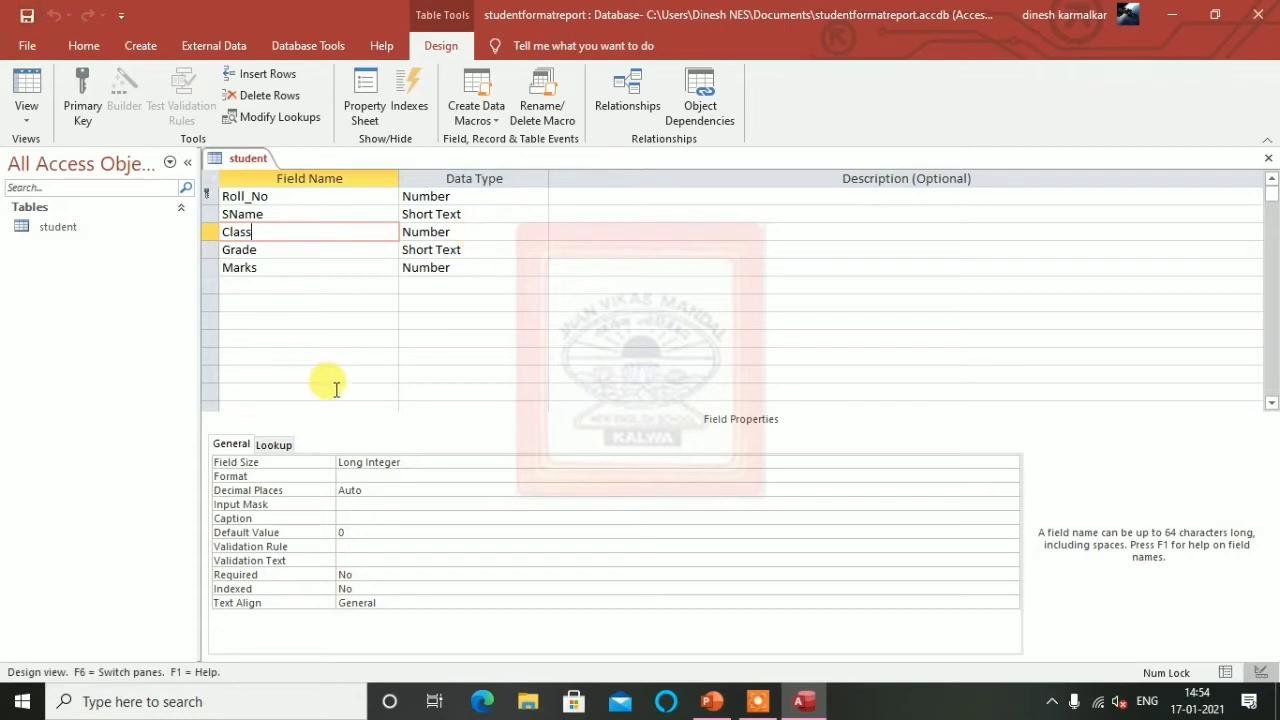
# - Open the student table for data entry, and check the record-entry task on the PowerPoint slide before returning to Access
pyautogui.doubleClick(68, 230)
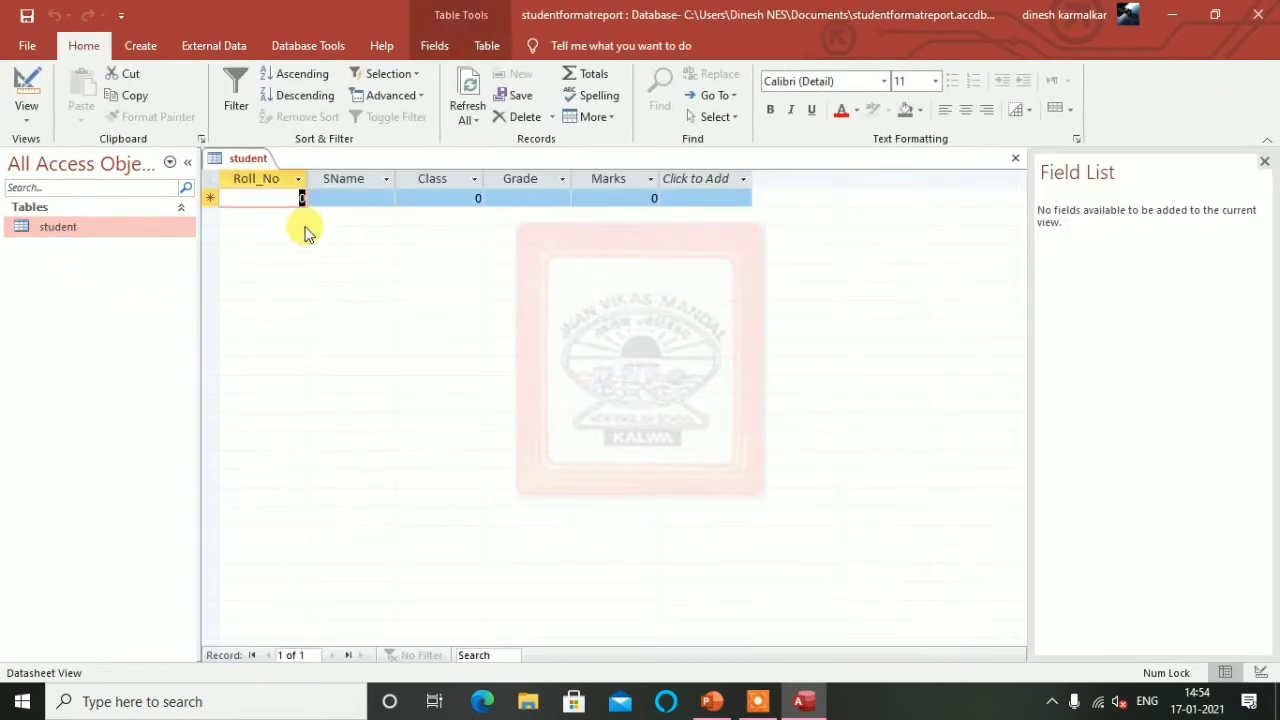
pyautogui.click(714, 703)
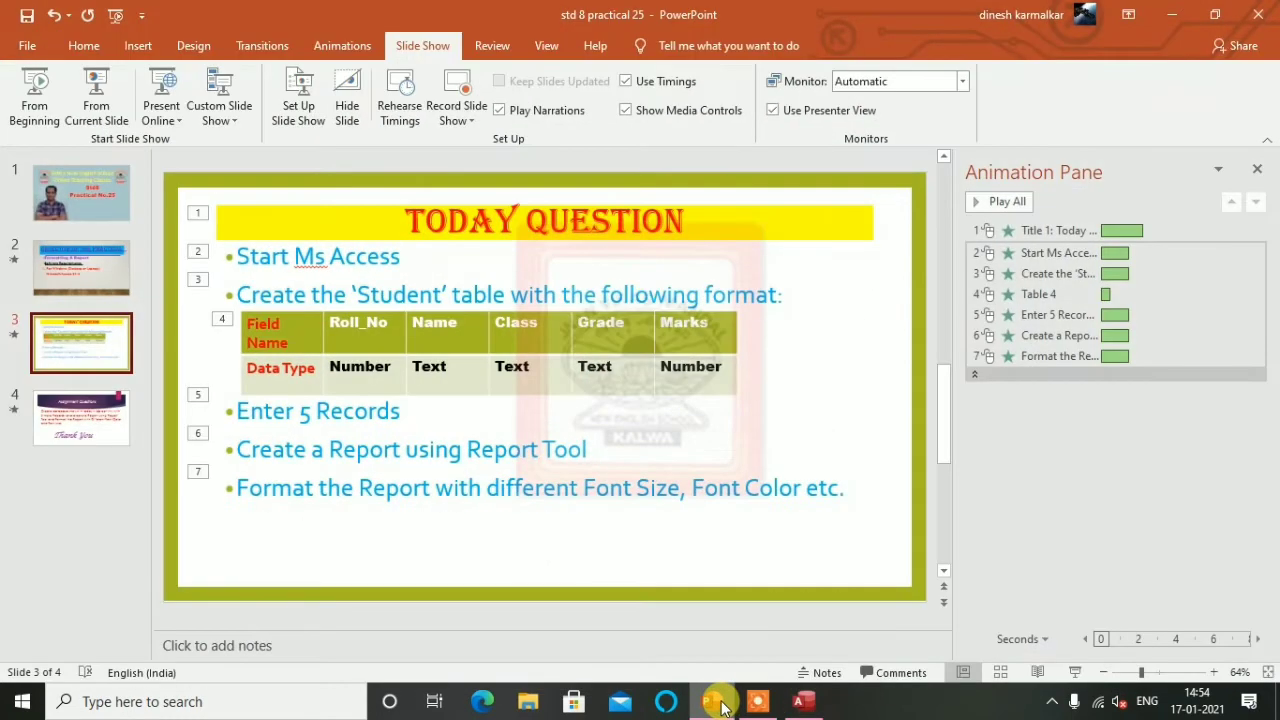
pyautogui.click(716, 703)
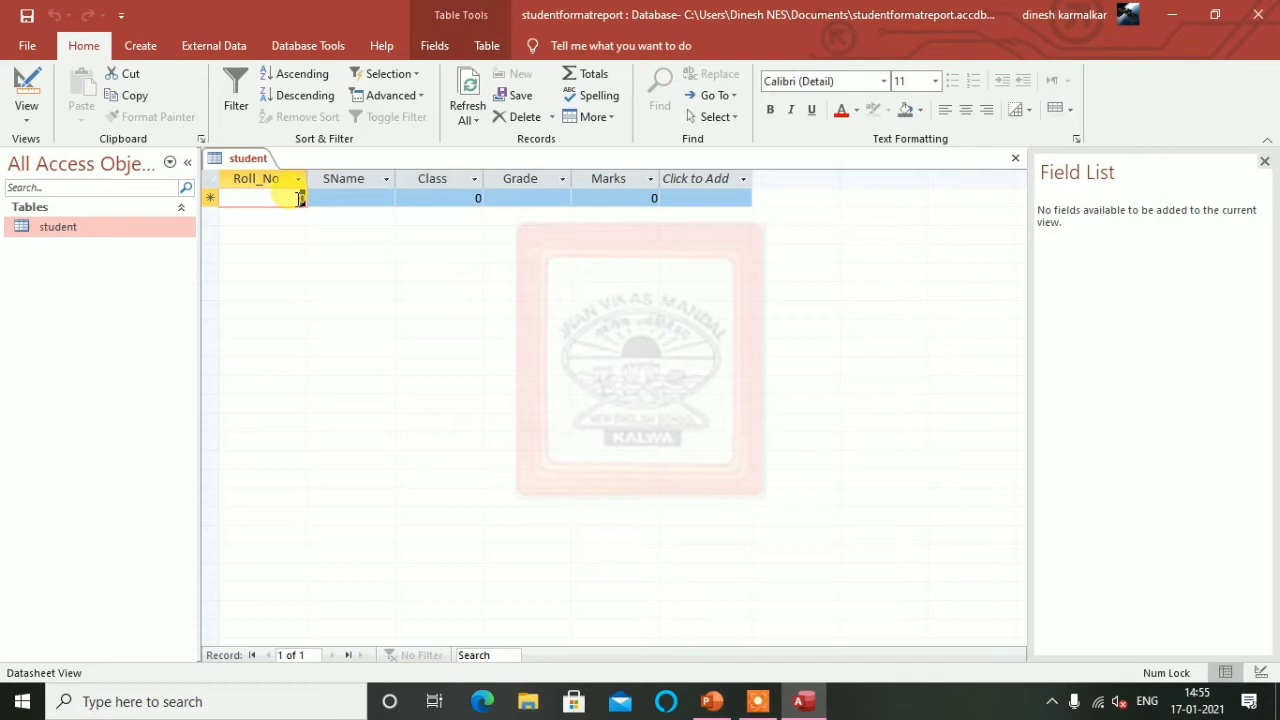
# - Enter the first record with Roll_No 101, the student's name, Class 10, Grade A and Marks 67
pyautogui.write('101')
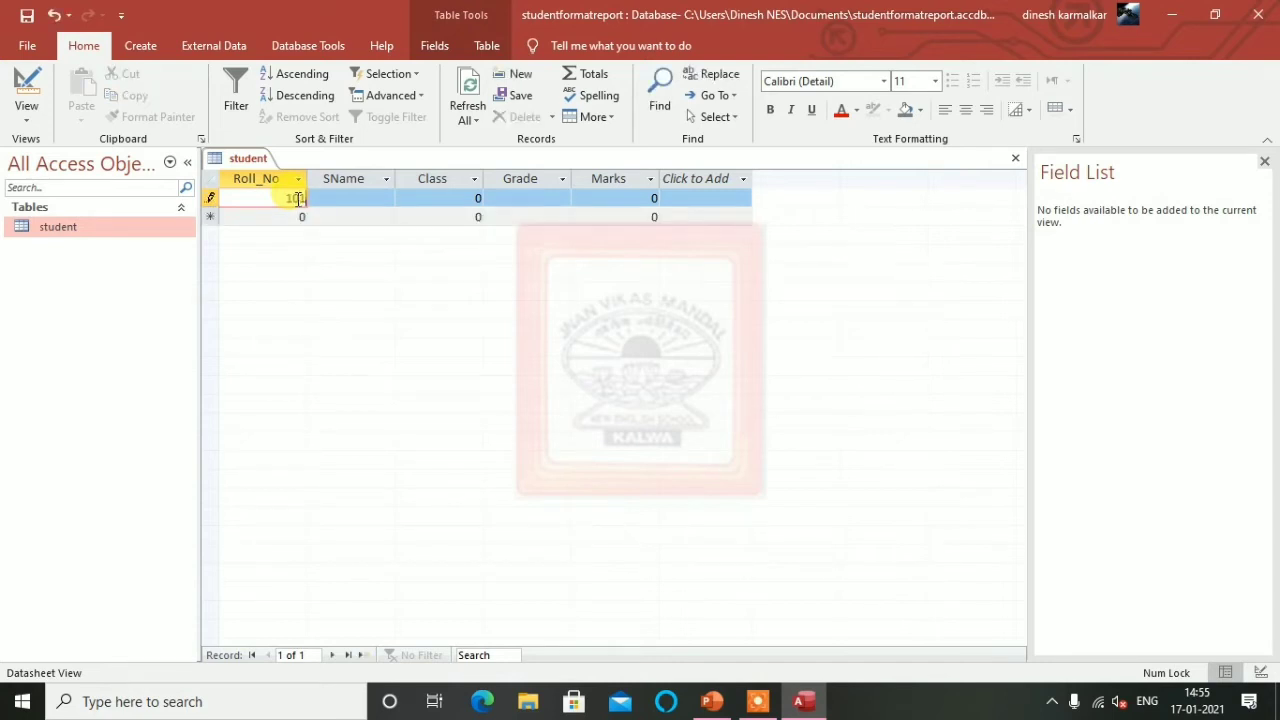
pyautogui.press('Tab')
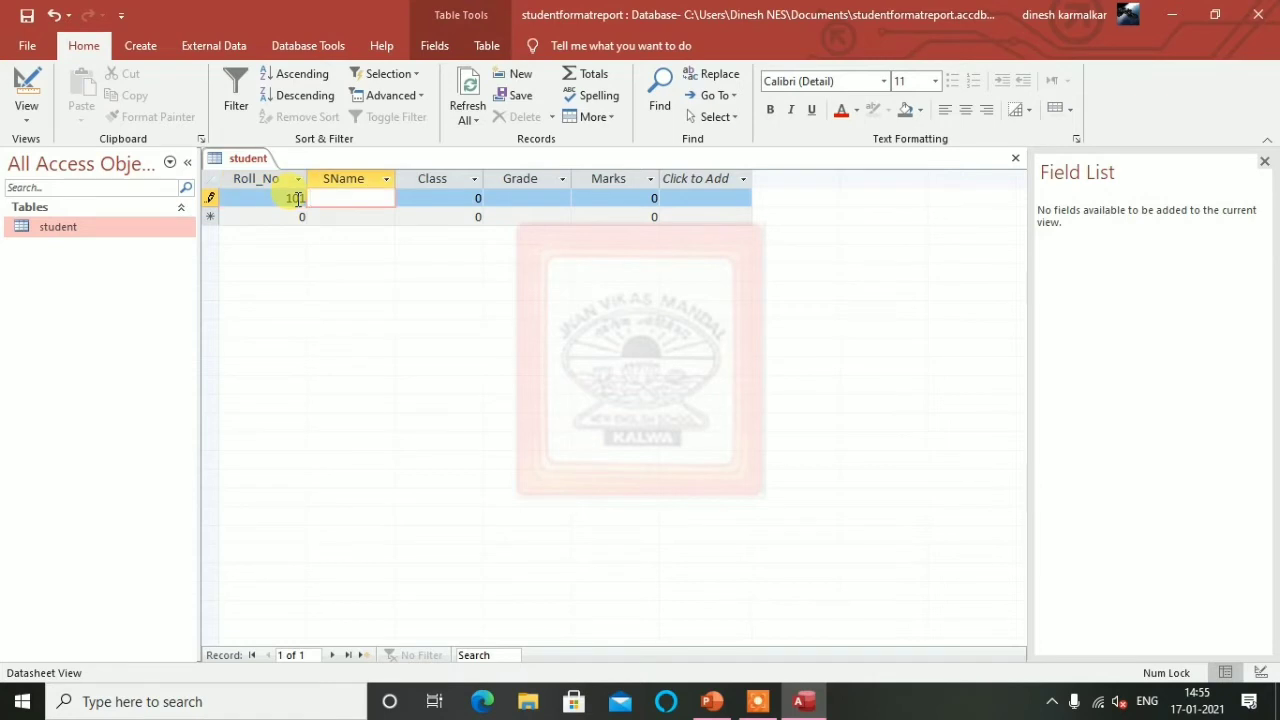
pyautogui.write('Ajay')
pyautogui.press('Tab')
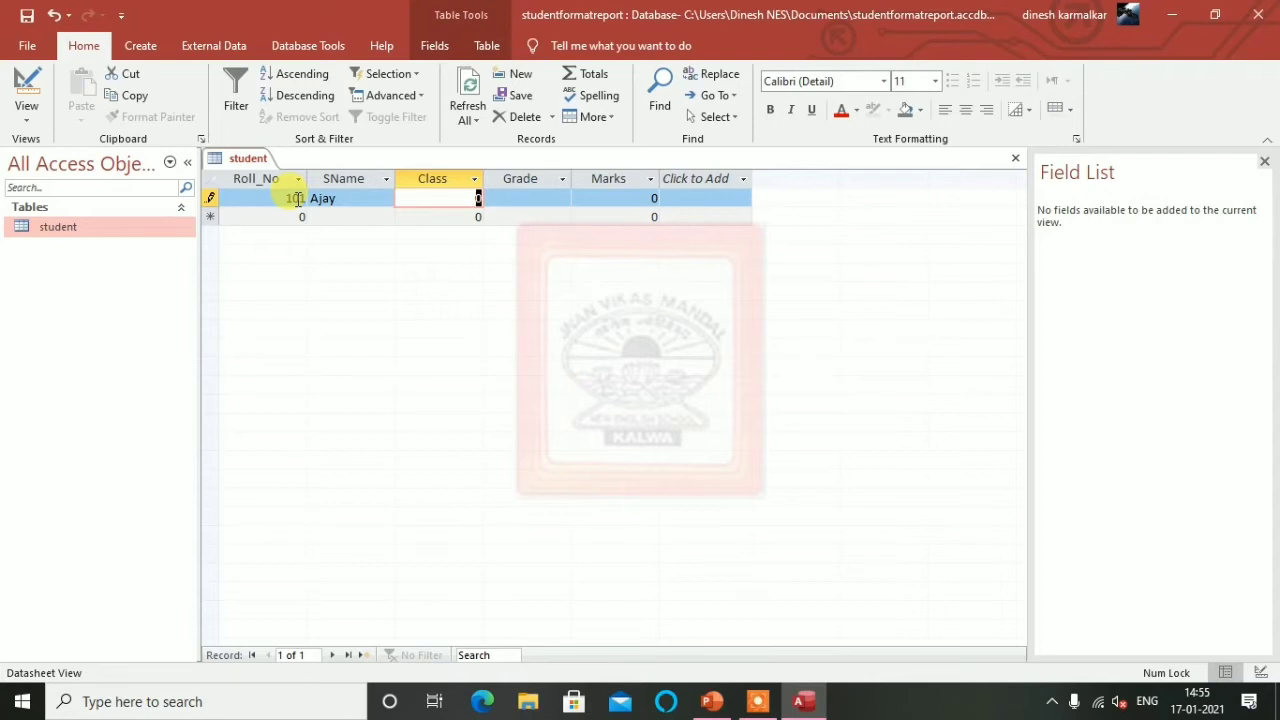
pyautogui.write('10')
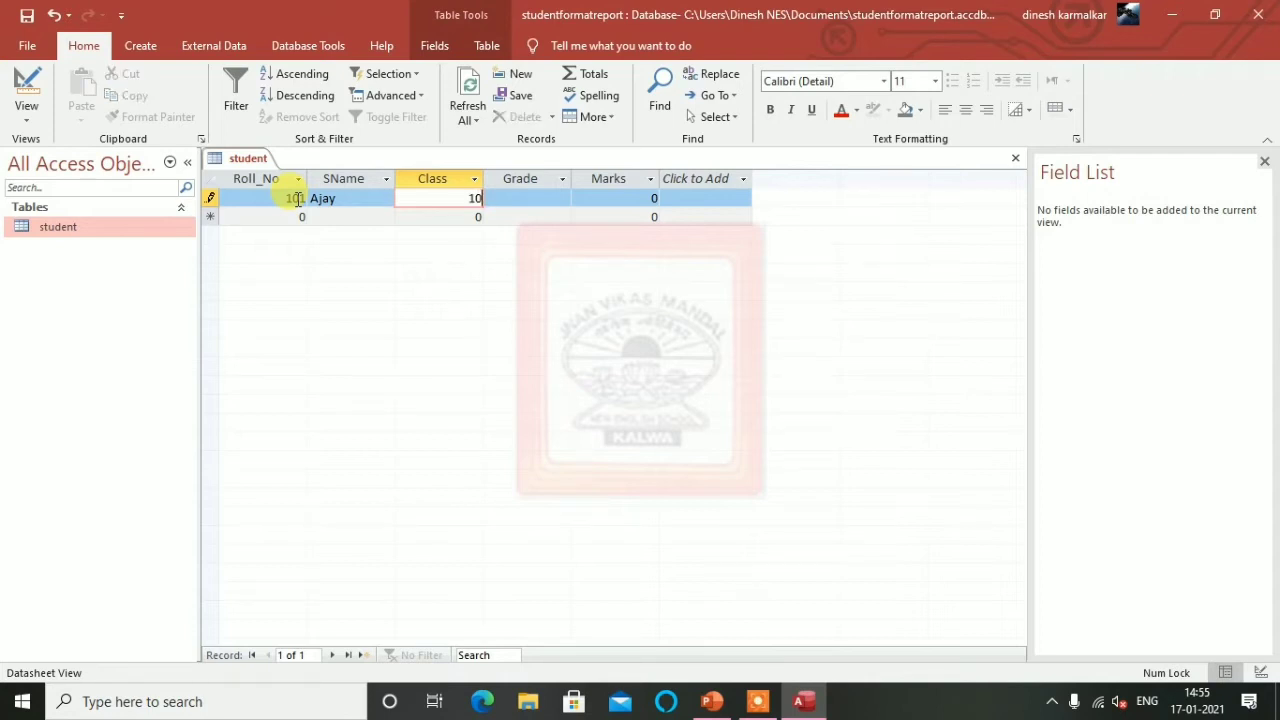
pyautogui.press('Tab')
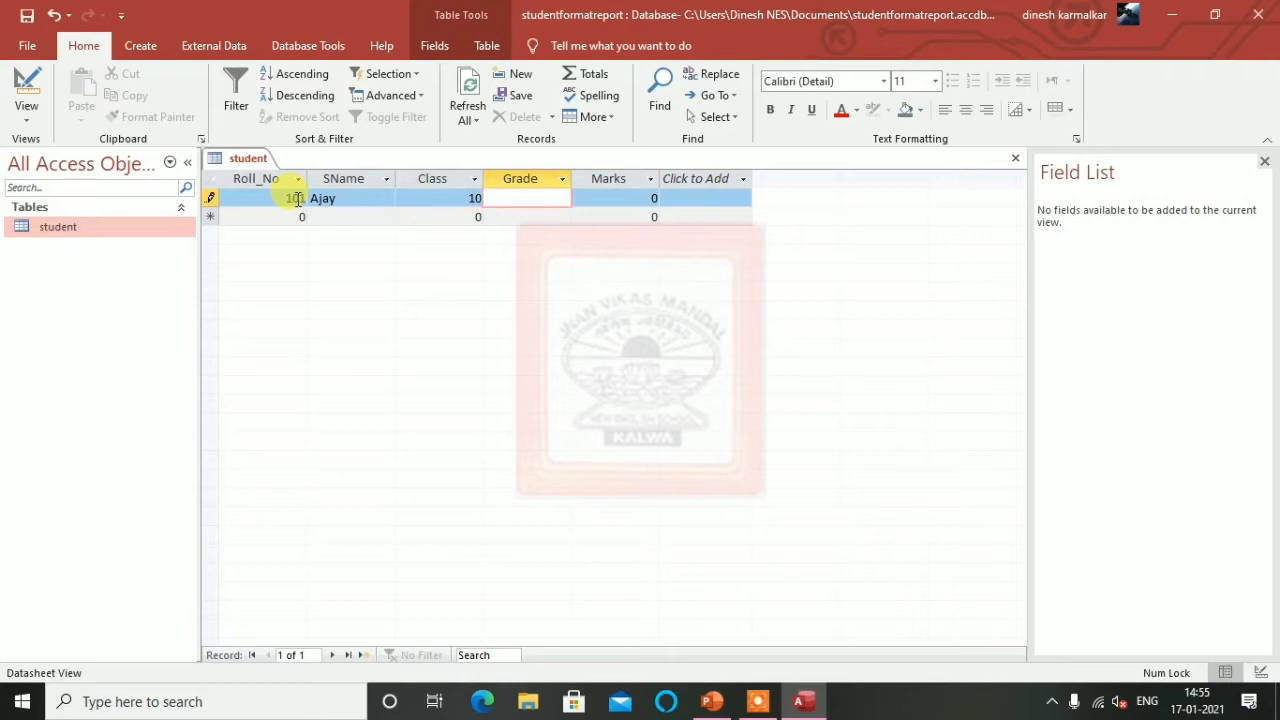
pyautogui.write('A')
pyautogui.press('Tab')
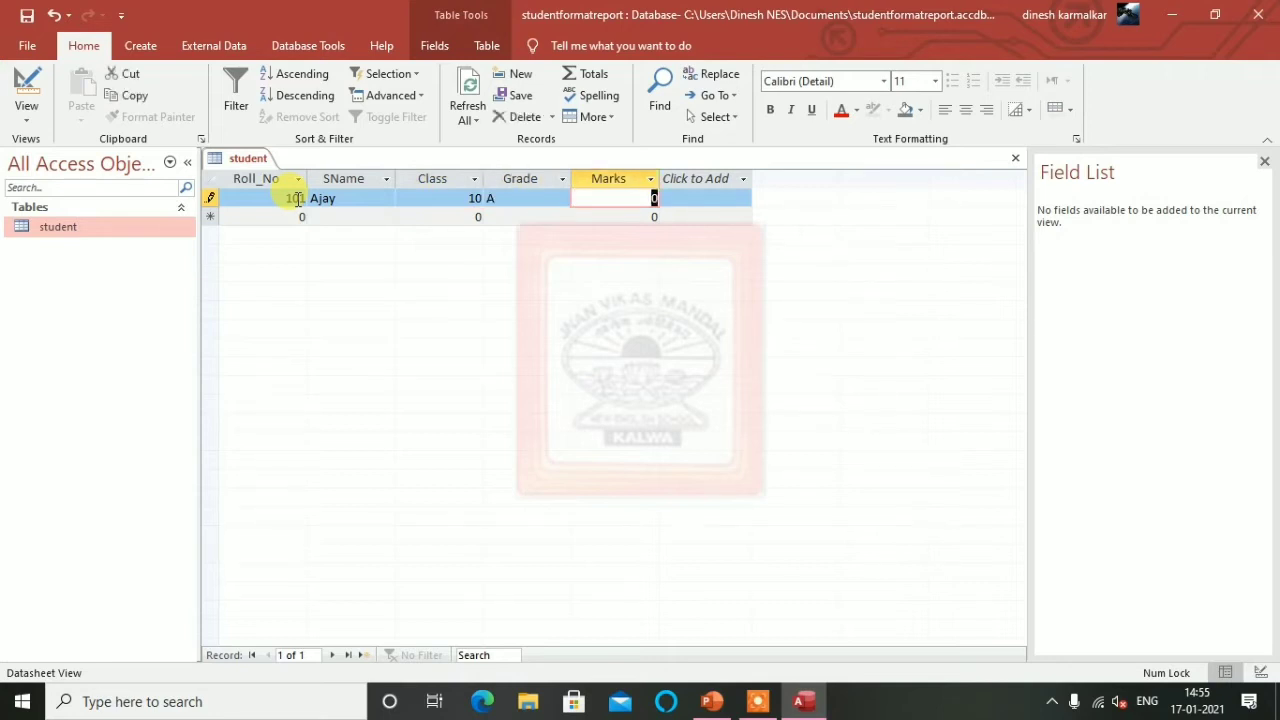
pyautogui.write('67')
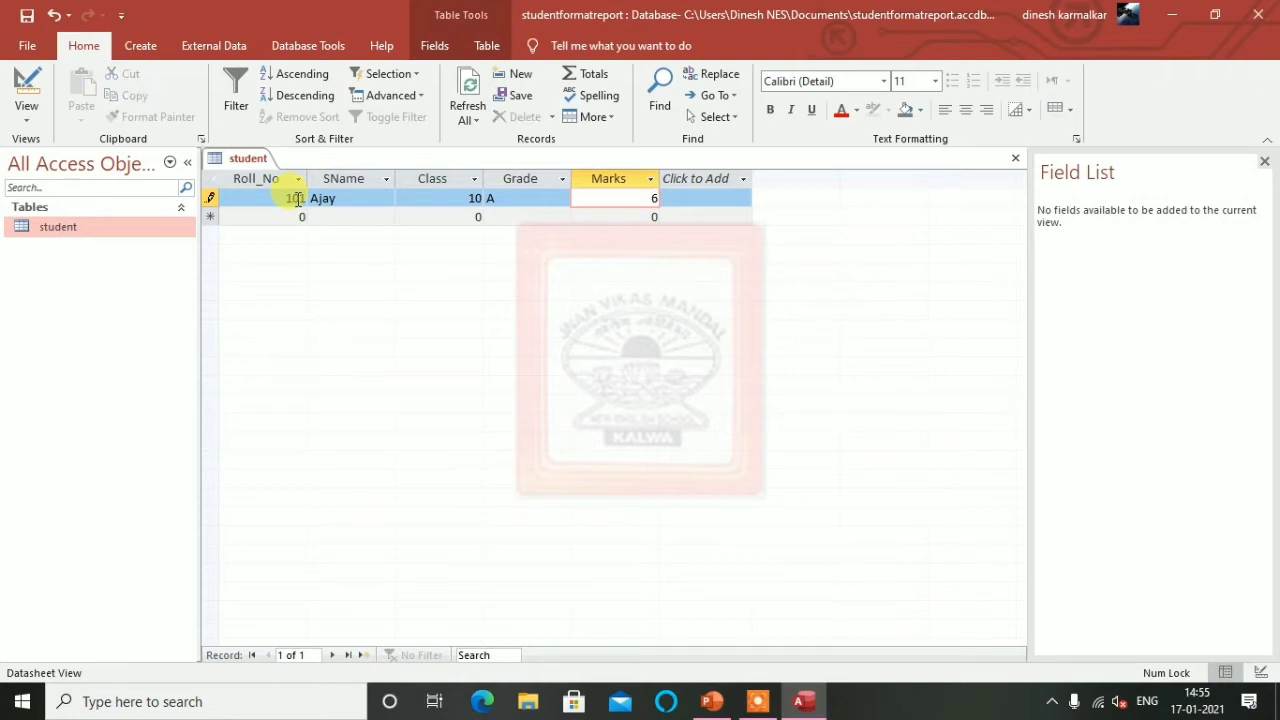
pyautogui.press('Tab')
pyautogui.press('Tab')
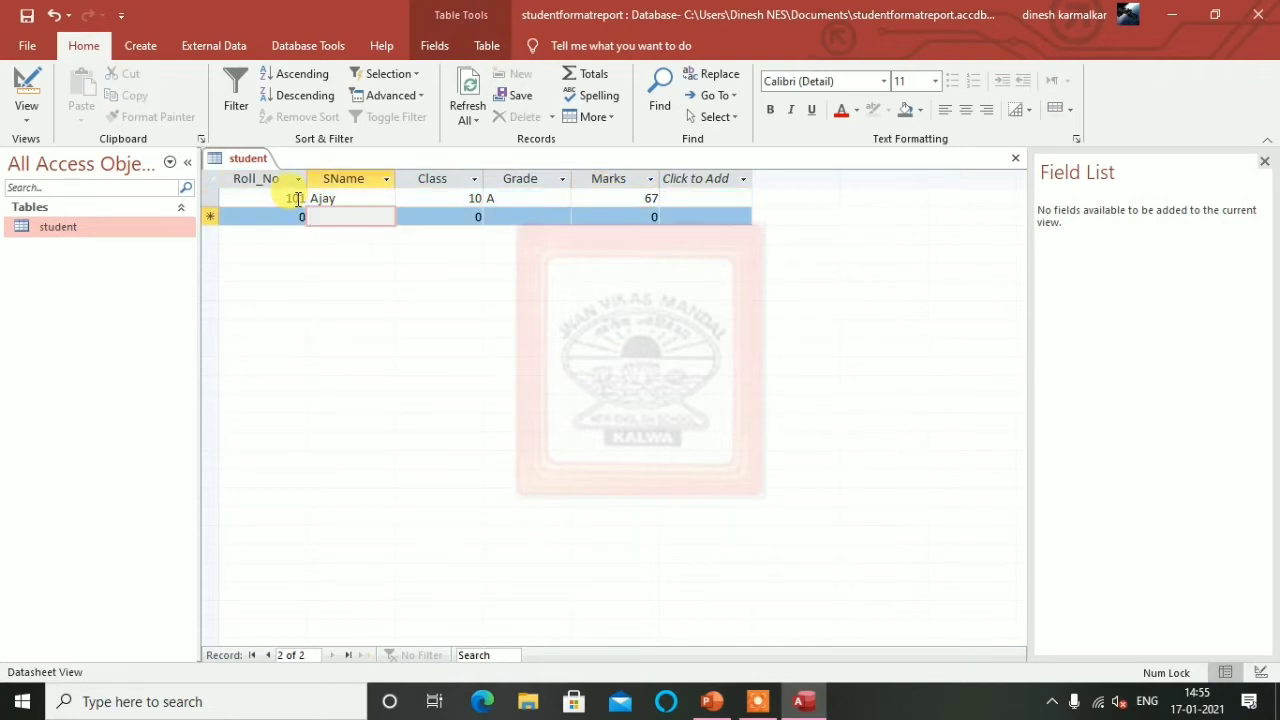
pyautogui.hotkey('shift', 'Tab')
# - Enter the second record with Roll_No 102, the student's name, Class 10, Grade B and Marks 53
pyautogui.write('102')
pyautogui.press('Tab')
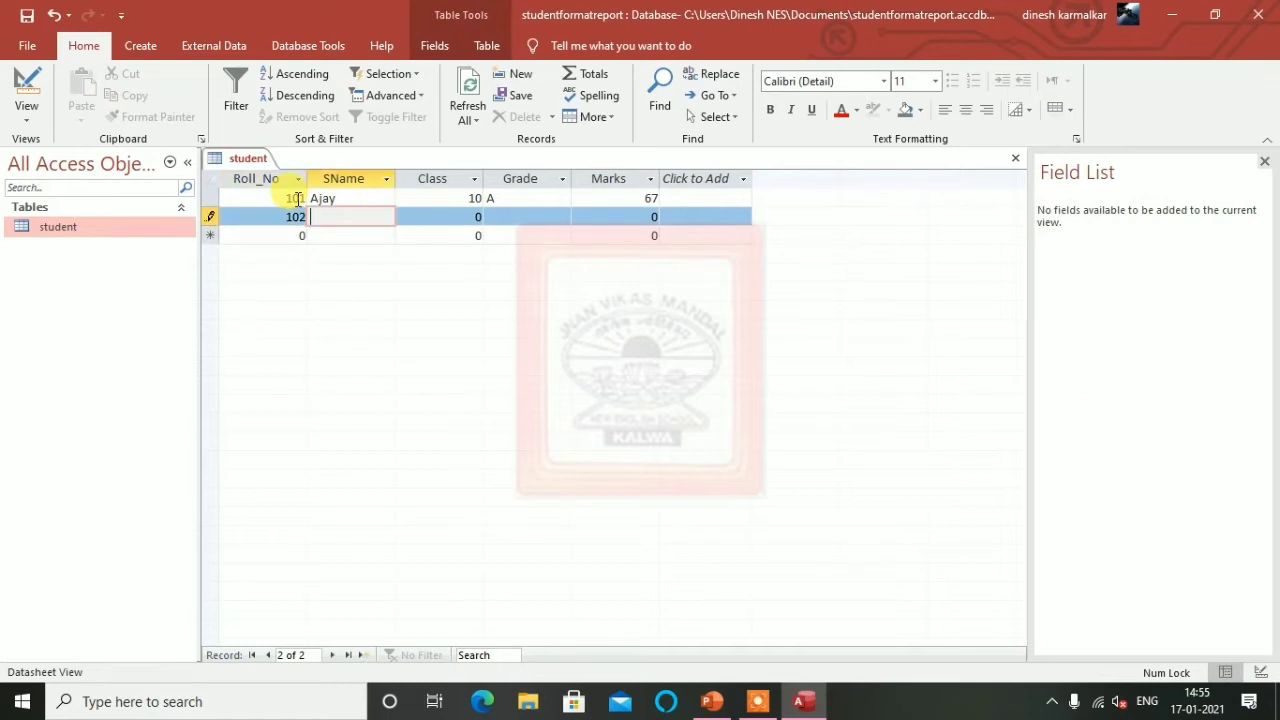
pyautogui.write('Vijay')
pyautogui.press('Tab')
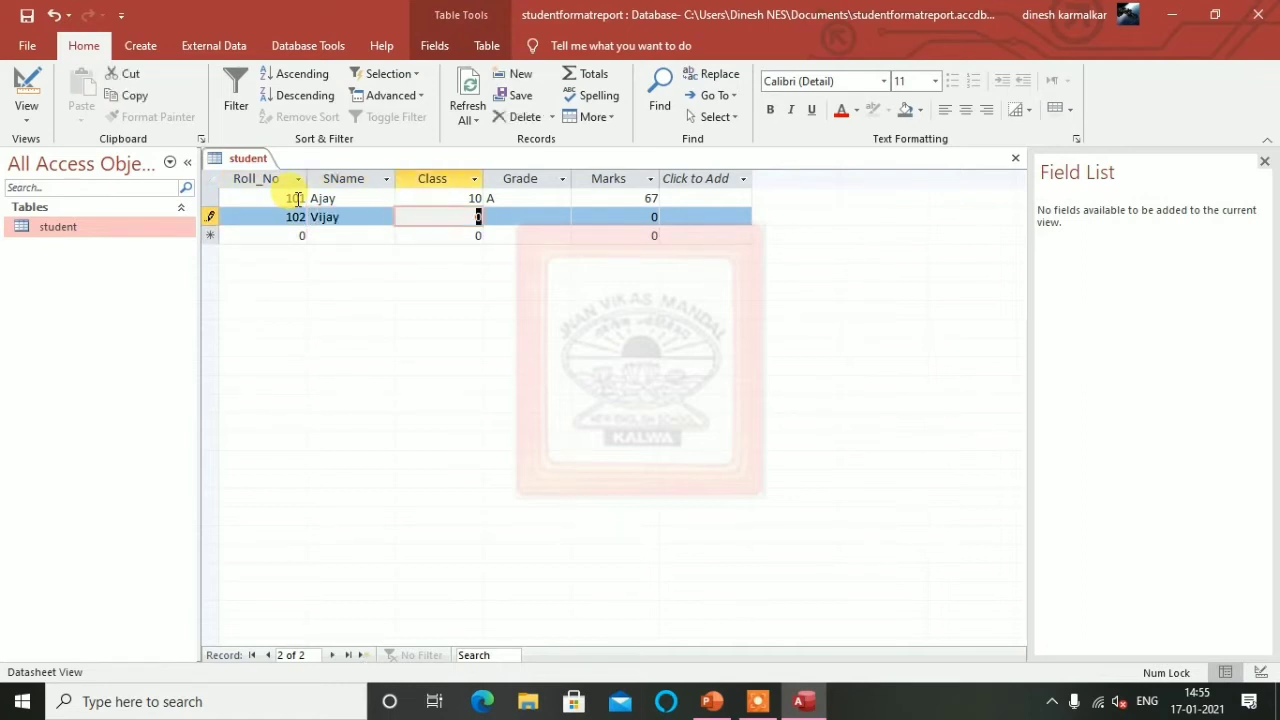
pyautogui.write('10')
pyautogui.press('Tab')
pyautogui.write('B')
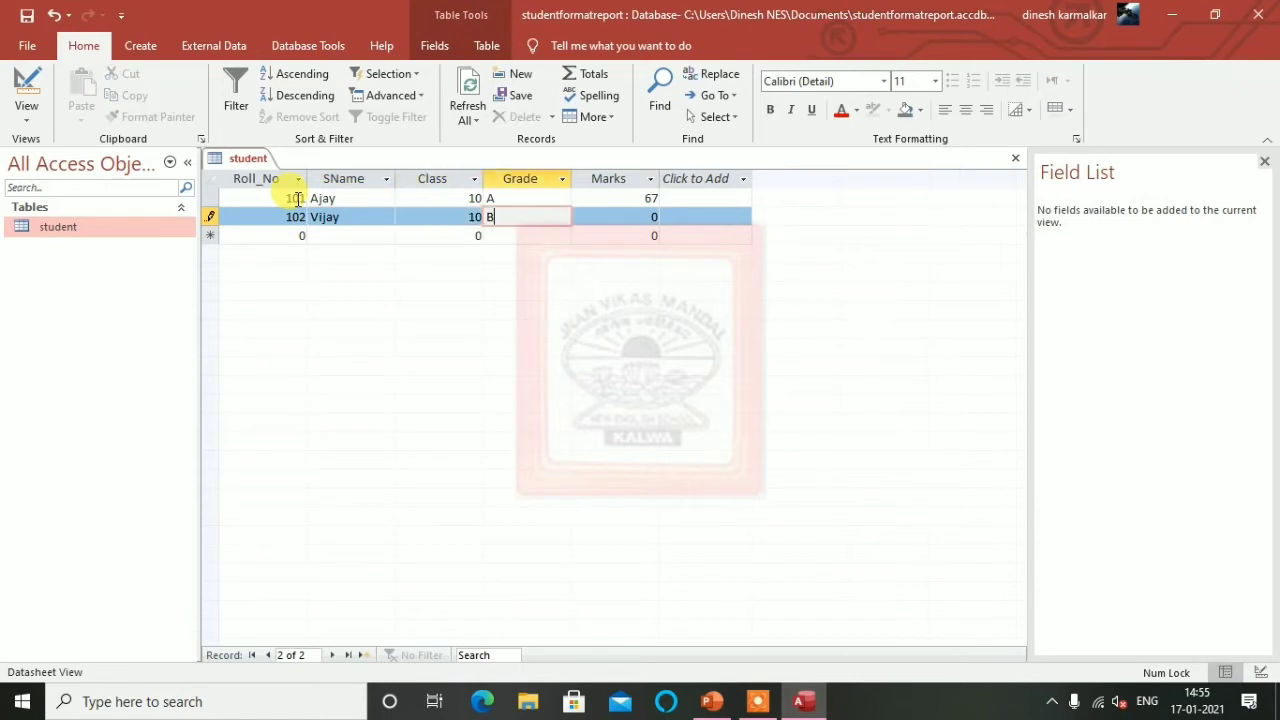
pyautogui.press('Tab')
pyautogui.write('53')
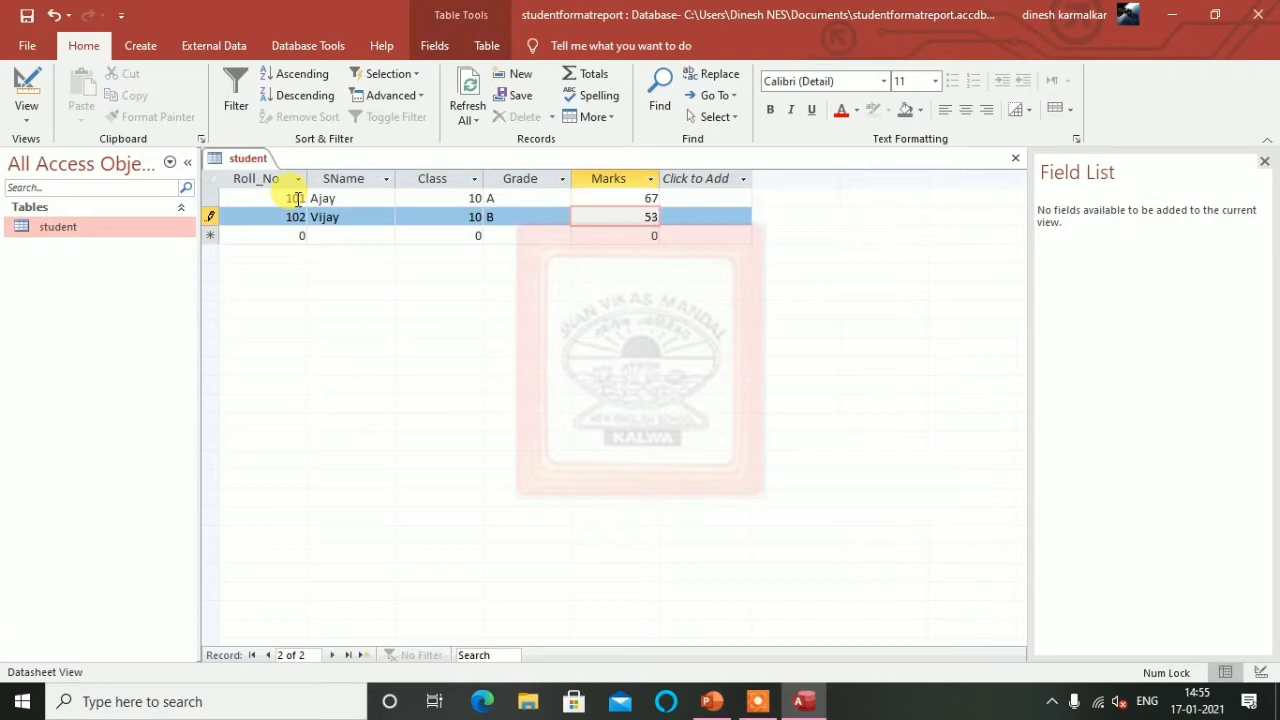
pyautogui.press('Tab')
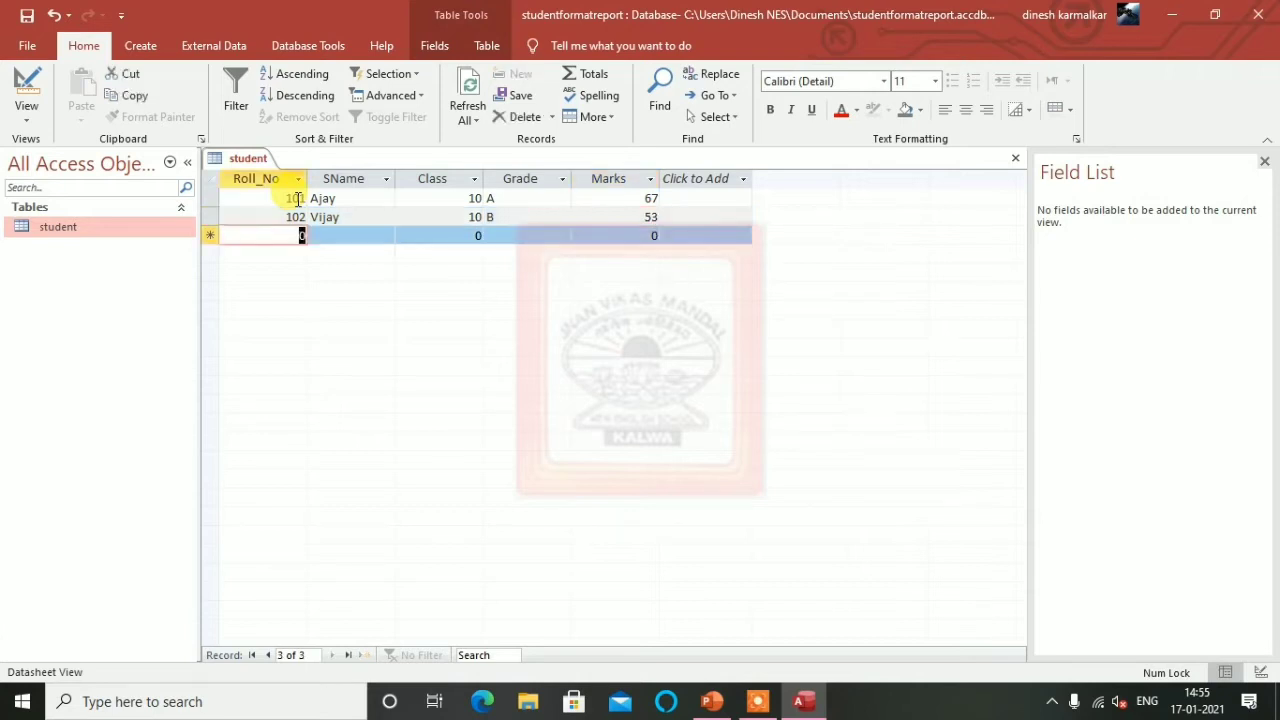
# - Enter the third record with Roll_No 103, the student's name, Class 9, Grade A and Marks 83
pyautogui.write('103')
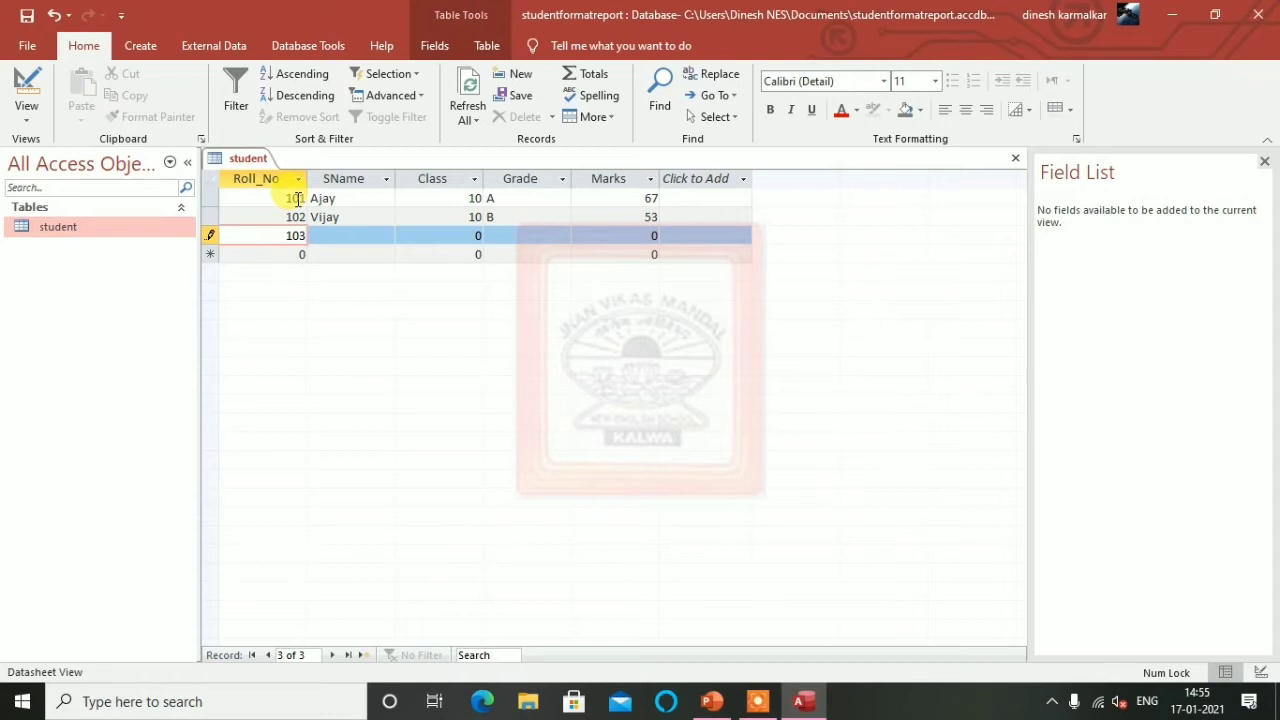
pyautogui.press('Tab')
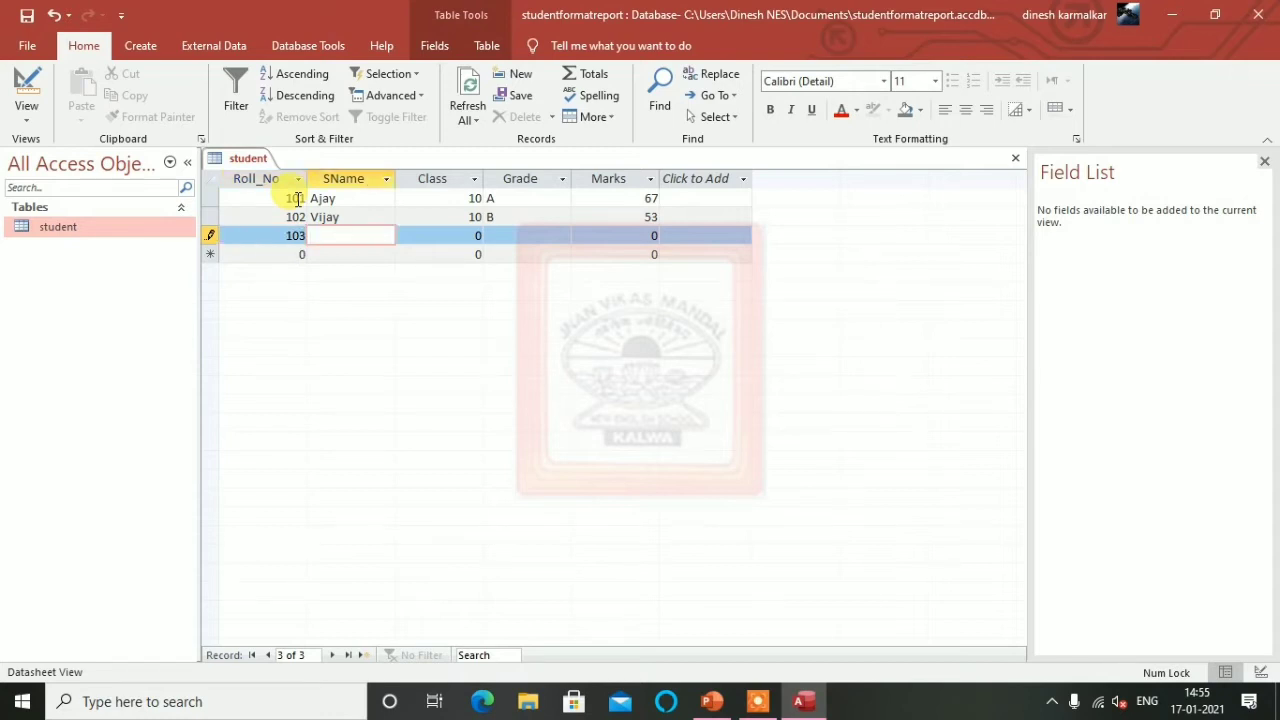
pyautogui.write('Mayuri')
pyautogui.press('Tab')
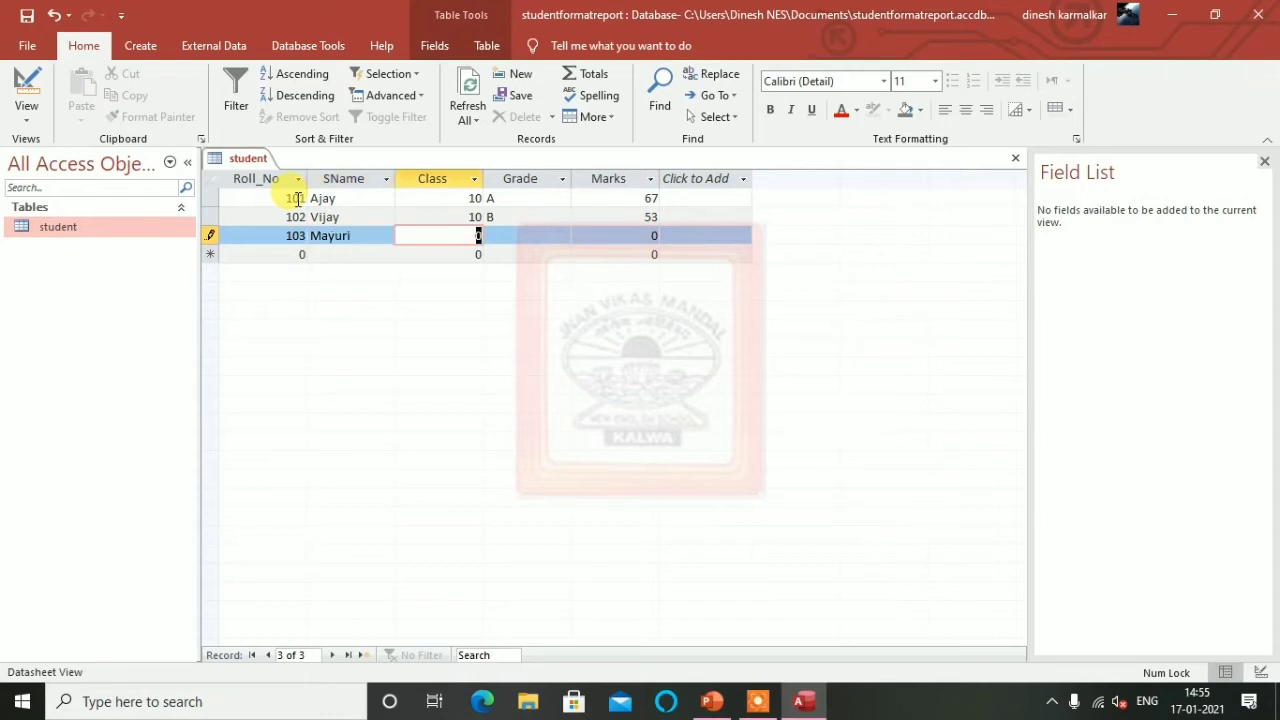
pyautogui.write('9')
pyautogui.press('Tab')
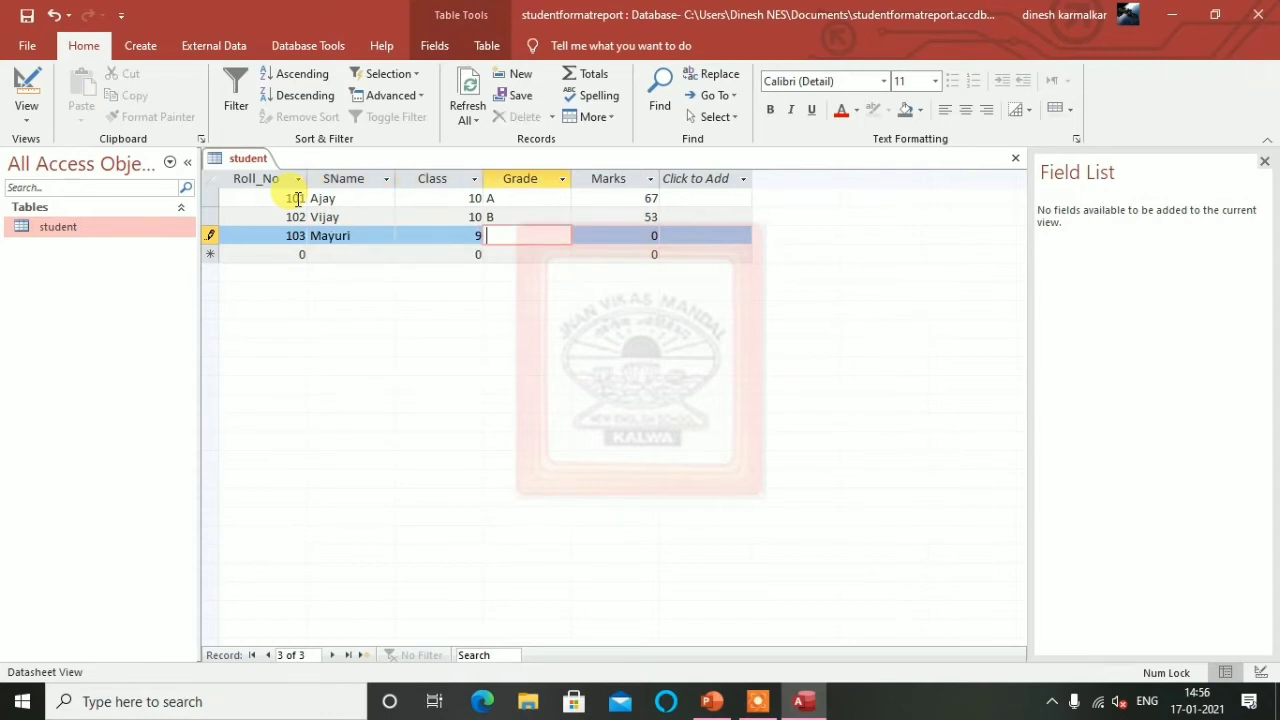
pyautogui.press('Tab')
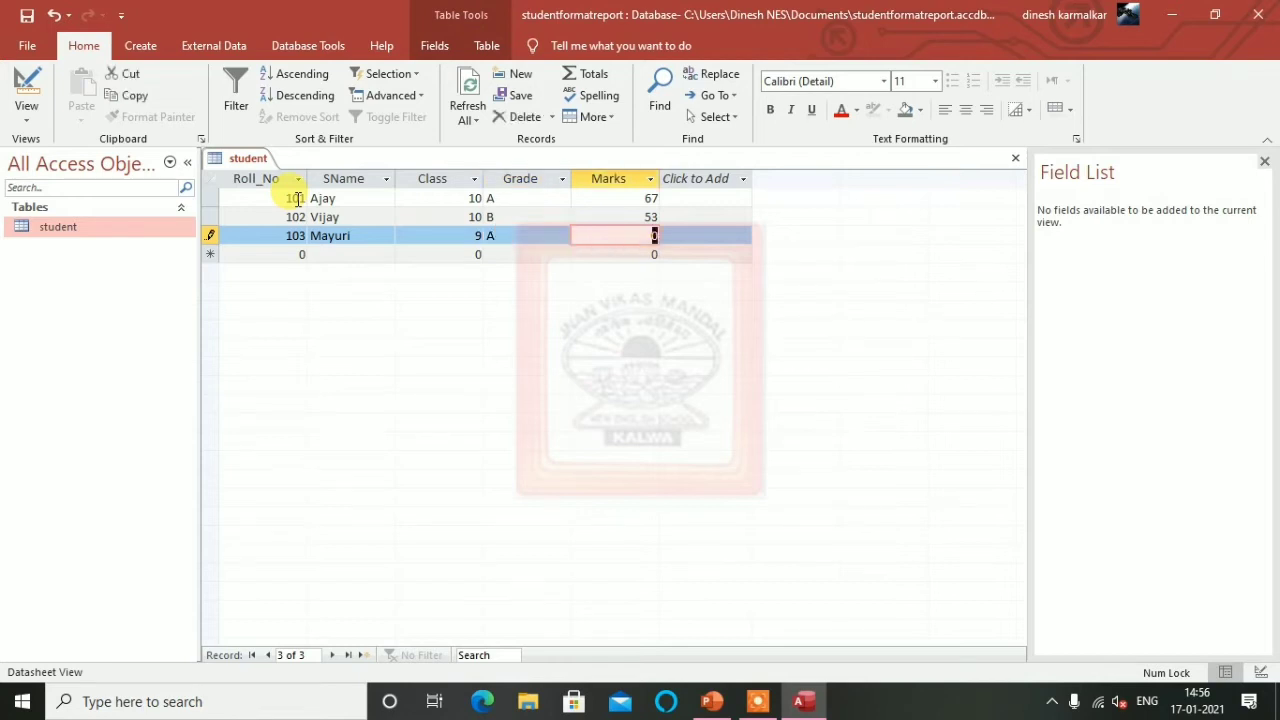
pyautogui.write('83')
pyautogui.press('Tab')
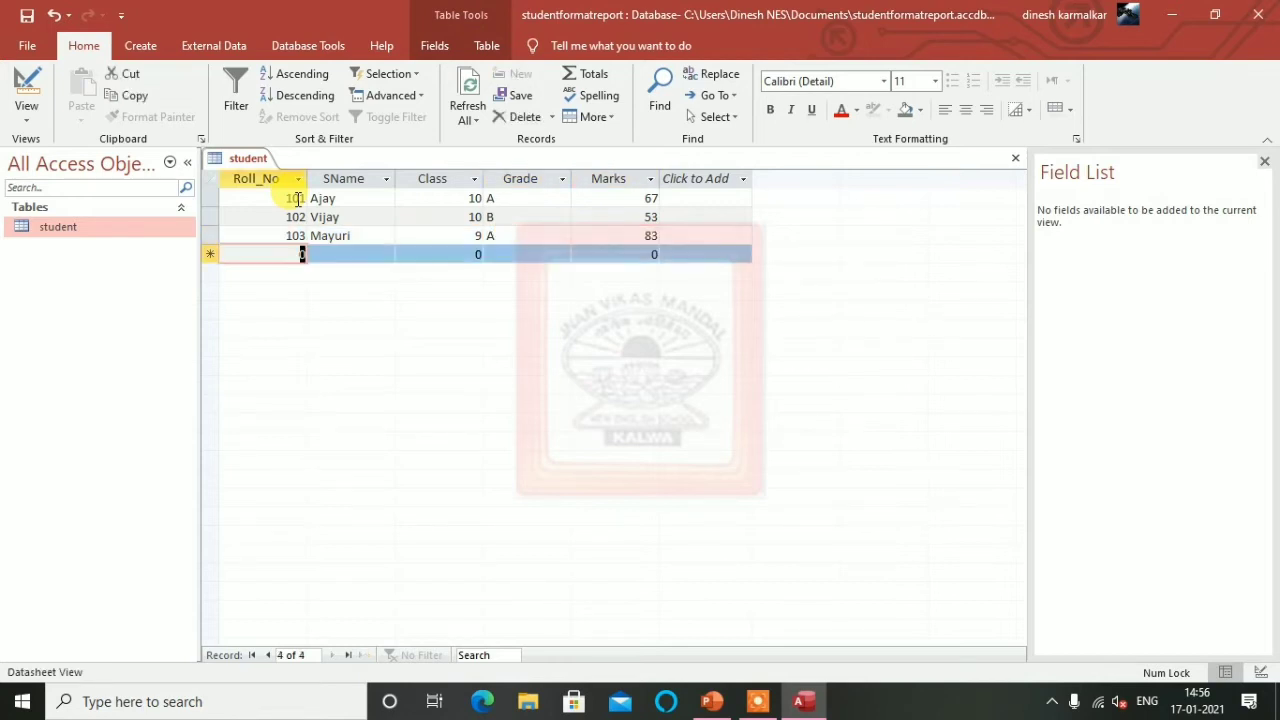
# - Enter the fourth record with Roll_No 104, the student's name, Class 10, Grade B and Marks 57
pyautogui.write('104')
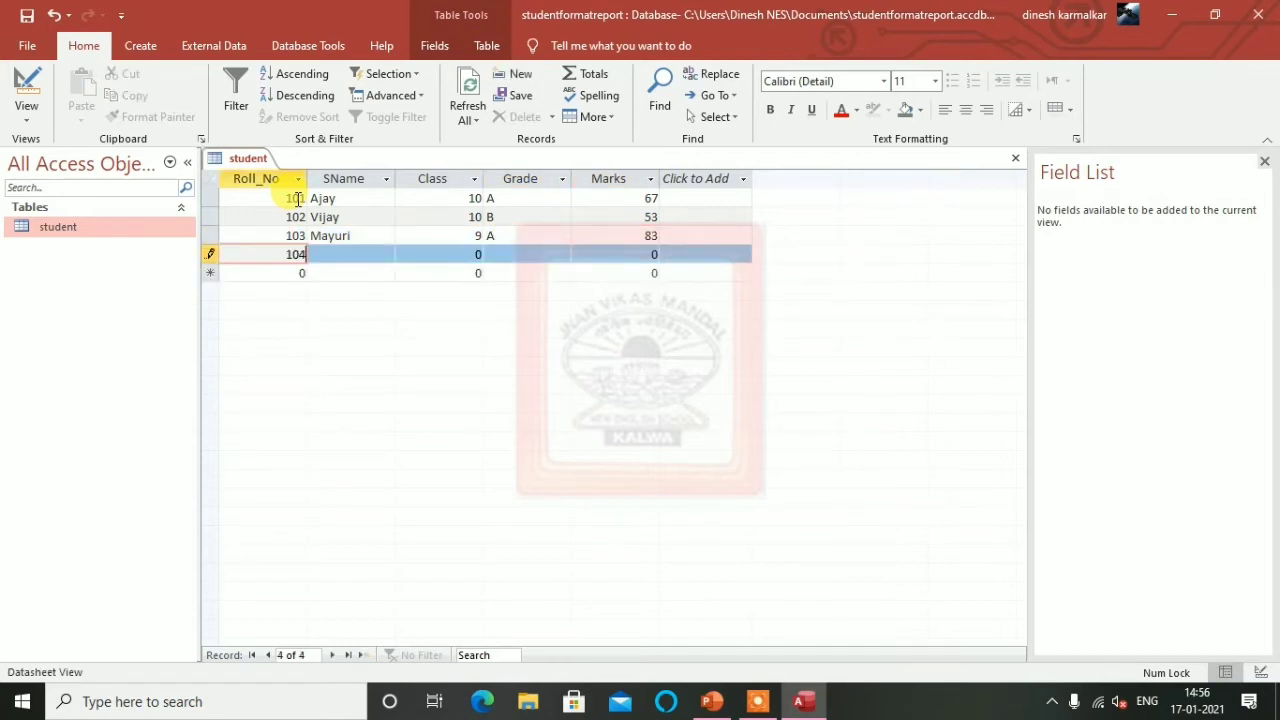
pyautogui.press('Tab')
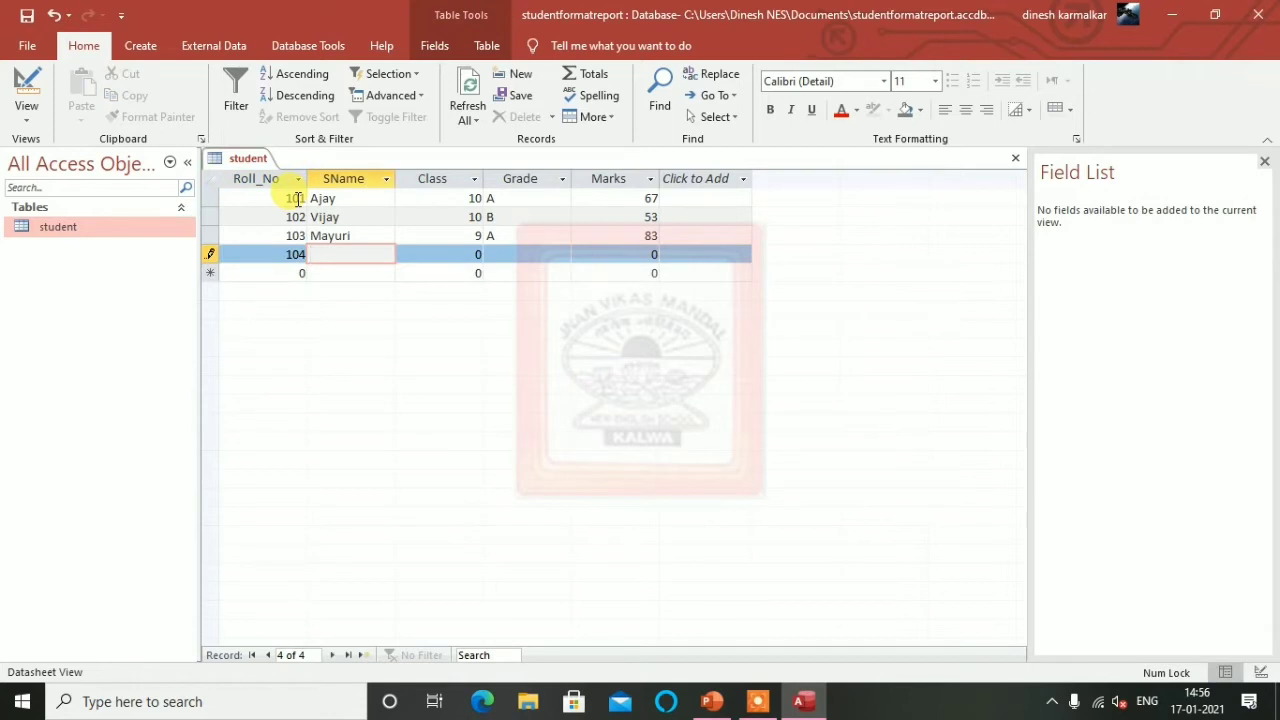
pyautogui.write('Rajesh')
pyautogui.press('Tab')
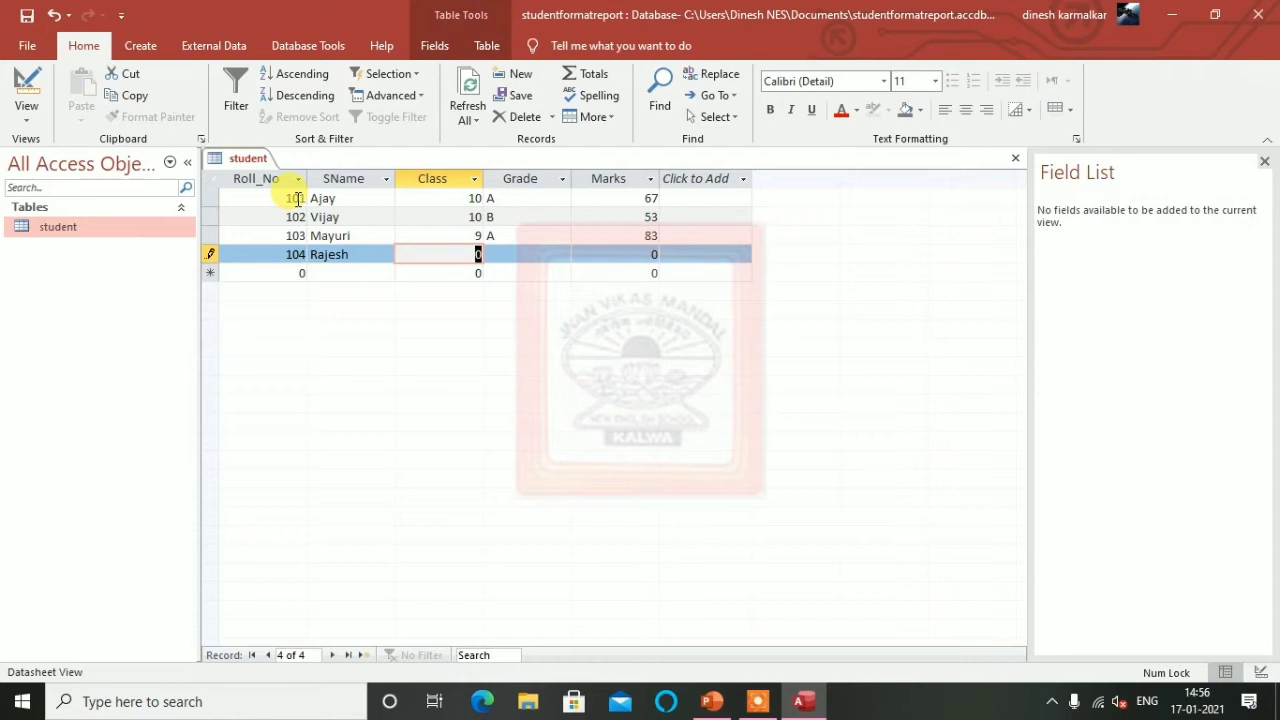
pyautogui.write('10')
pyautogui.press('Tab')
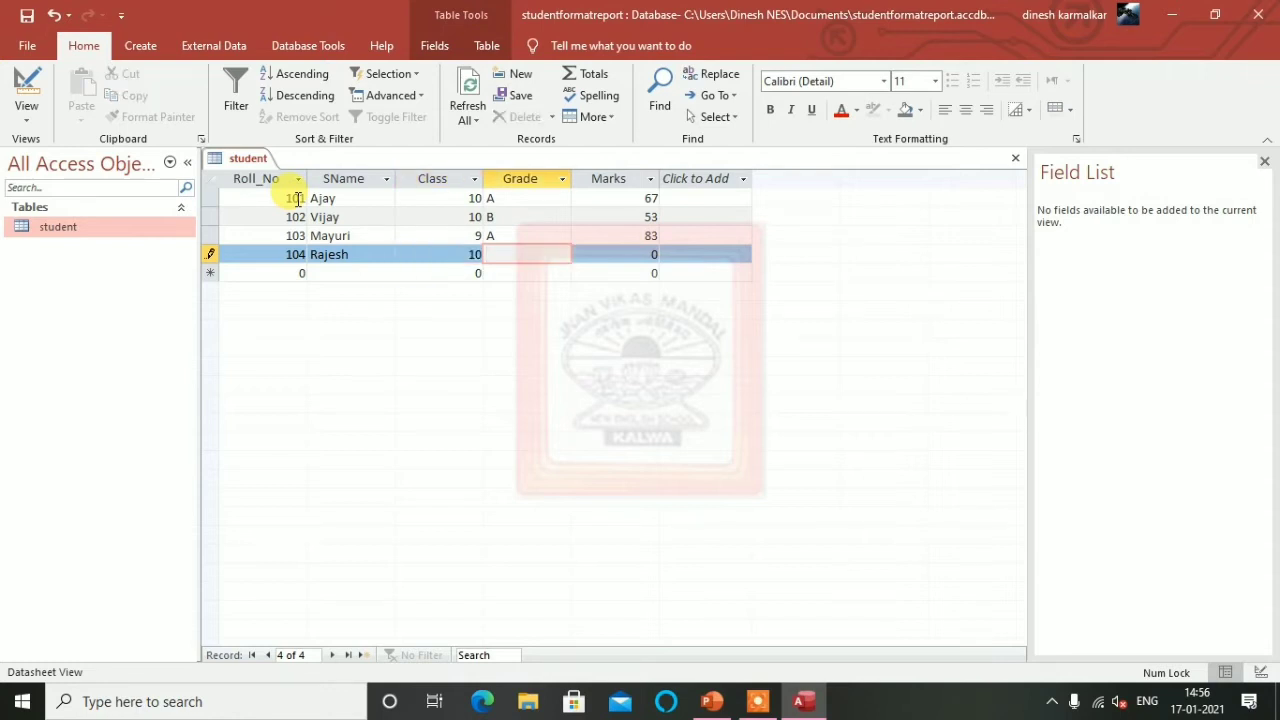
pyautogui.write('B')
pyautogui.press('Tab')
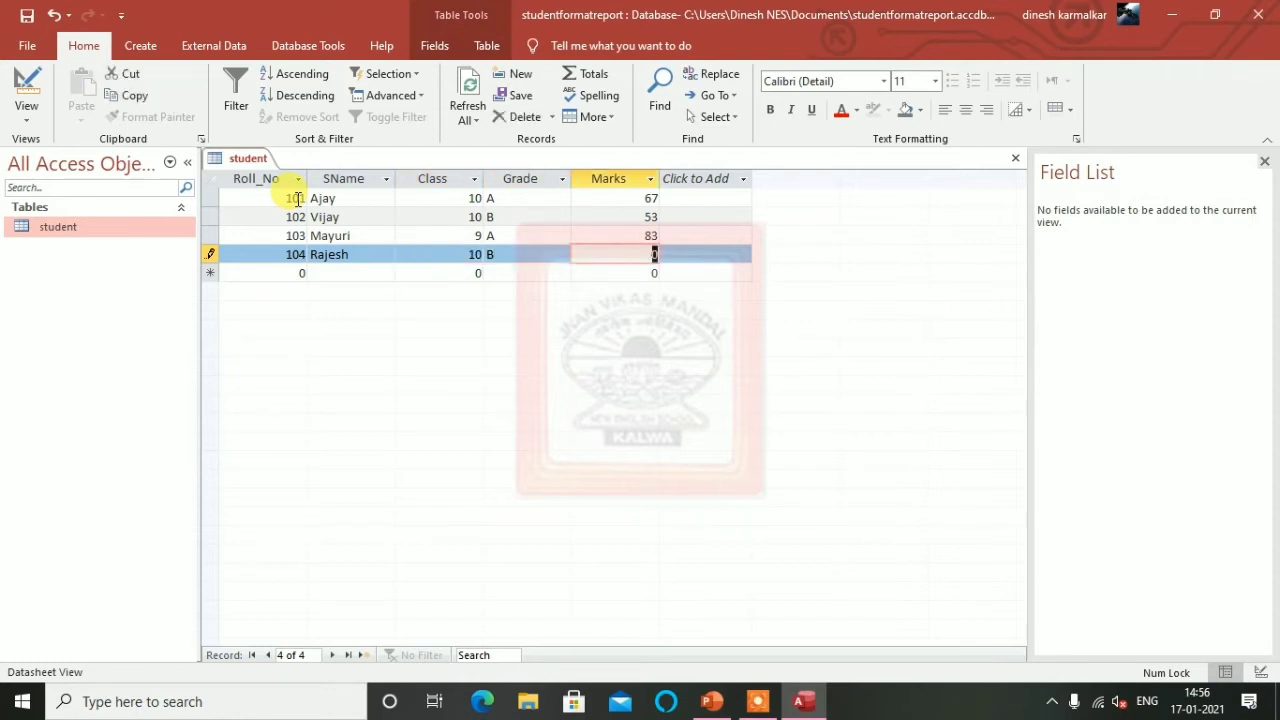
pyautogui.write('57')
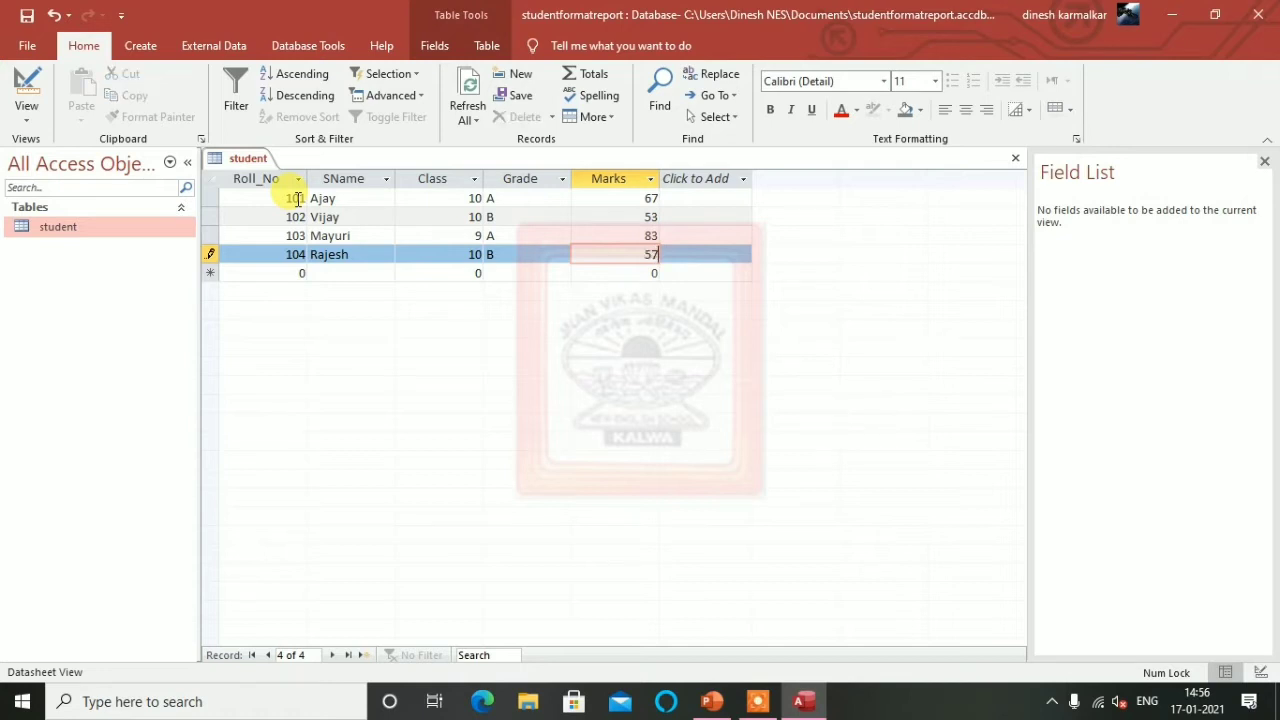
pyautogui.press('Tab')
# - Enter the fifth record with Roll_No 105, the student's name, Class 9, Grade B and Marks 51
pyautogui.write('105')
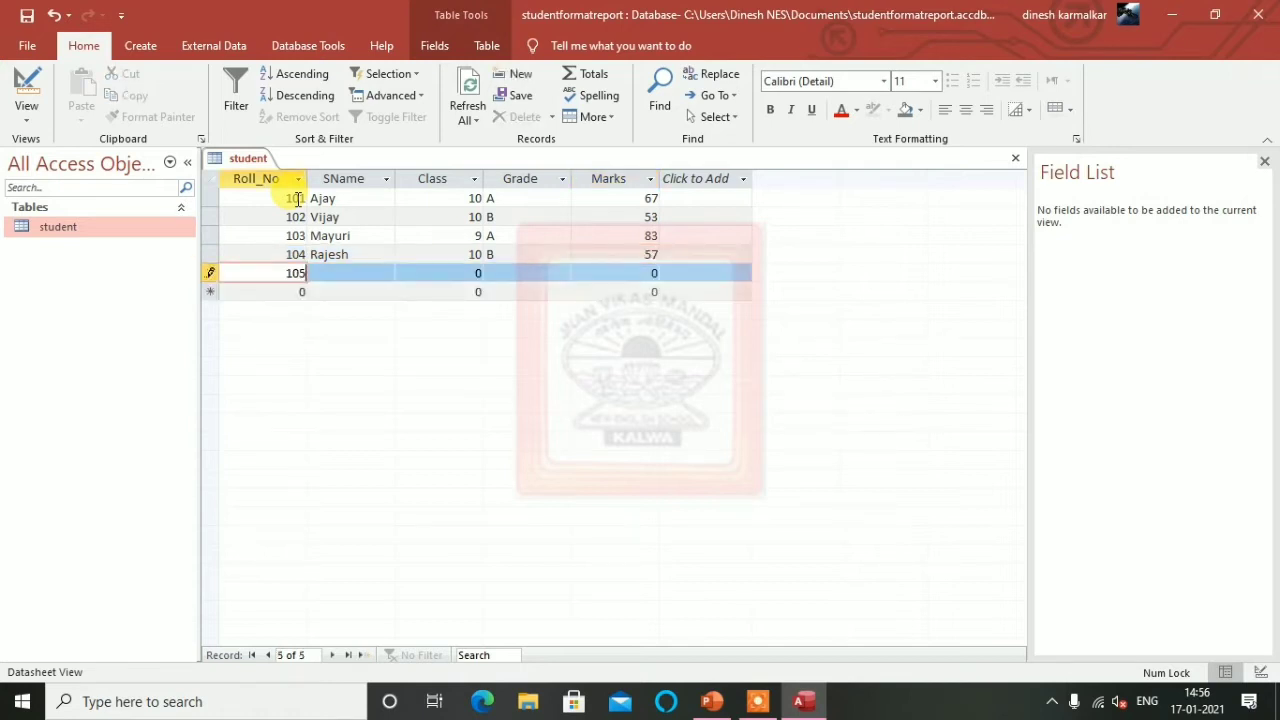
pyautogui.press('Tab')
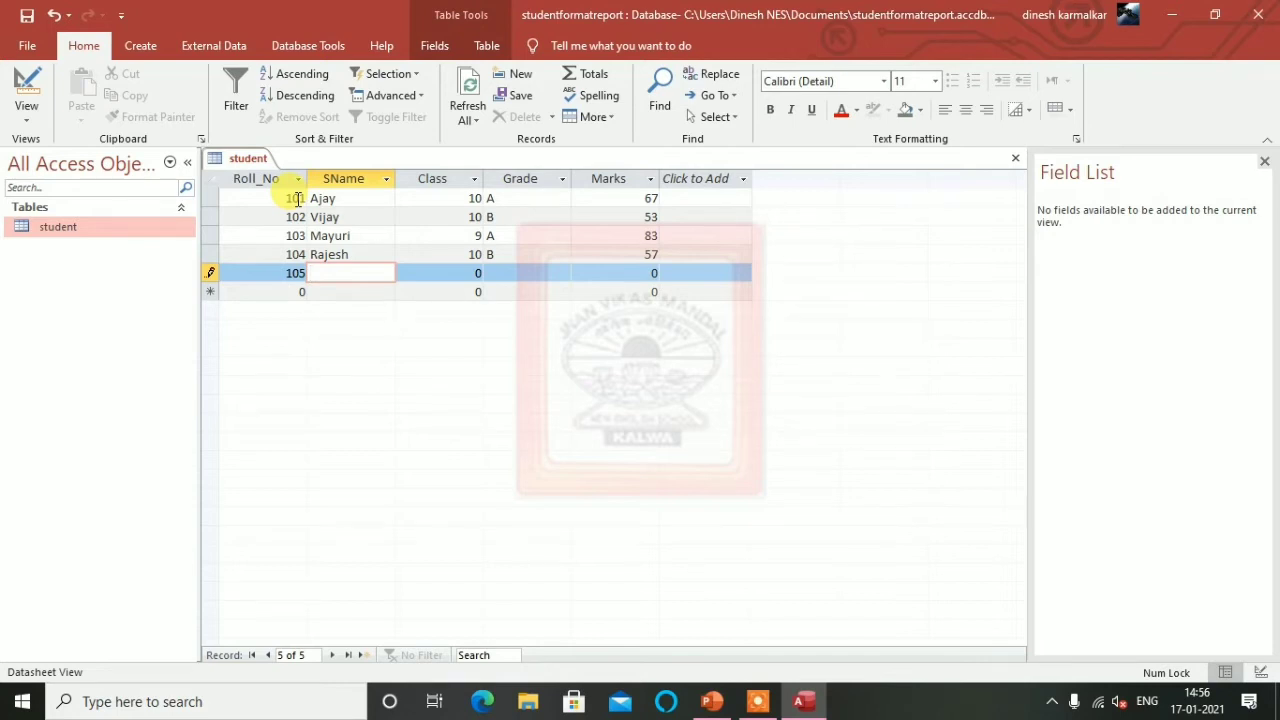
pyautogui.write('Anju')
pyautogui.press('Tab')
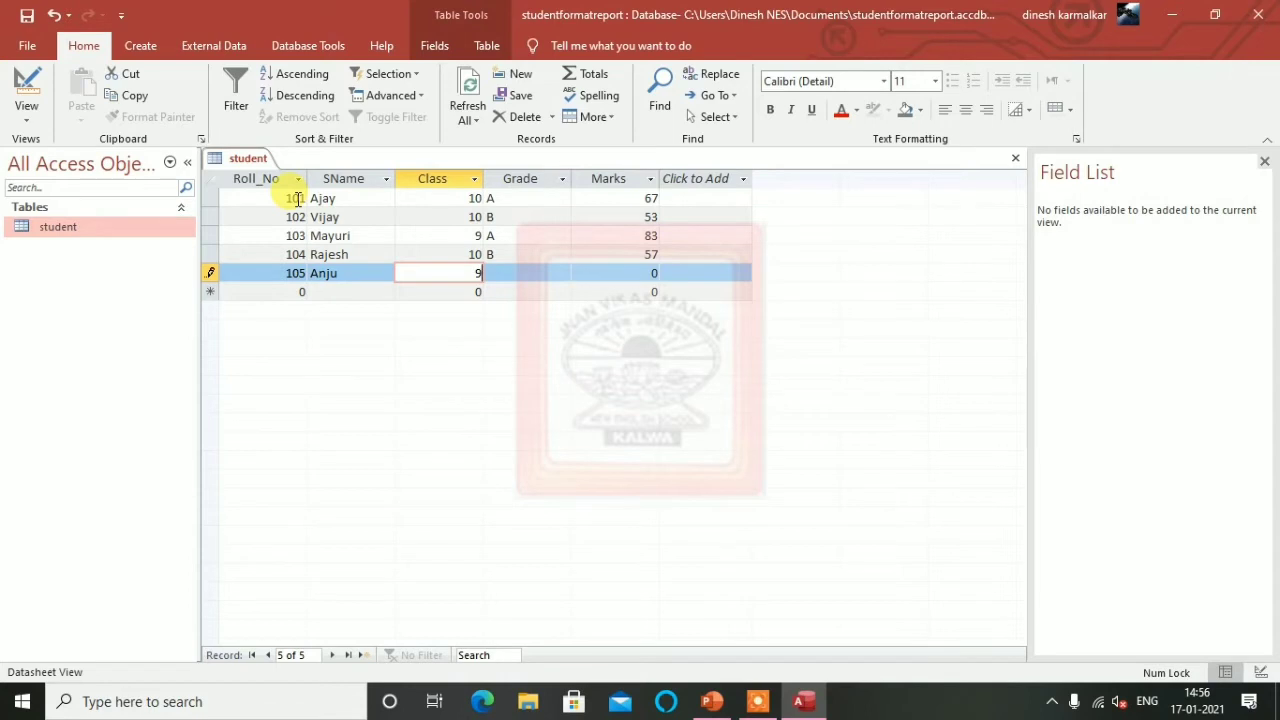
pyautogui.press('Tab')
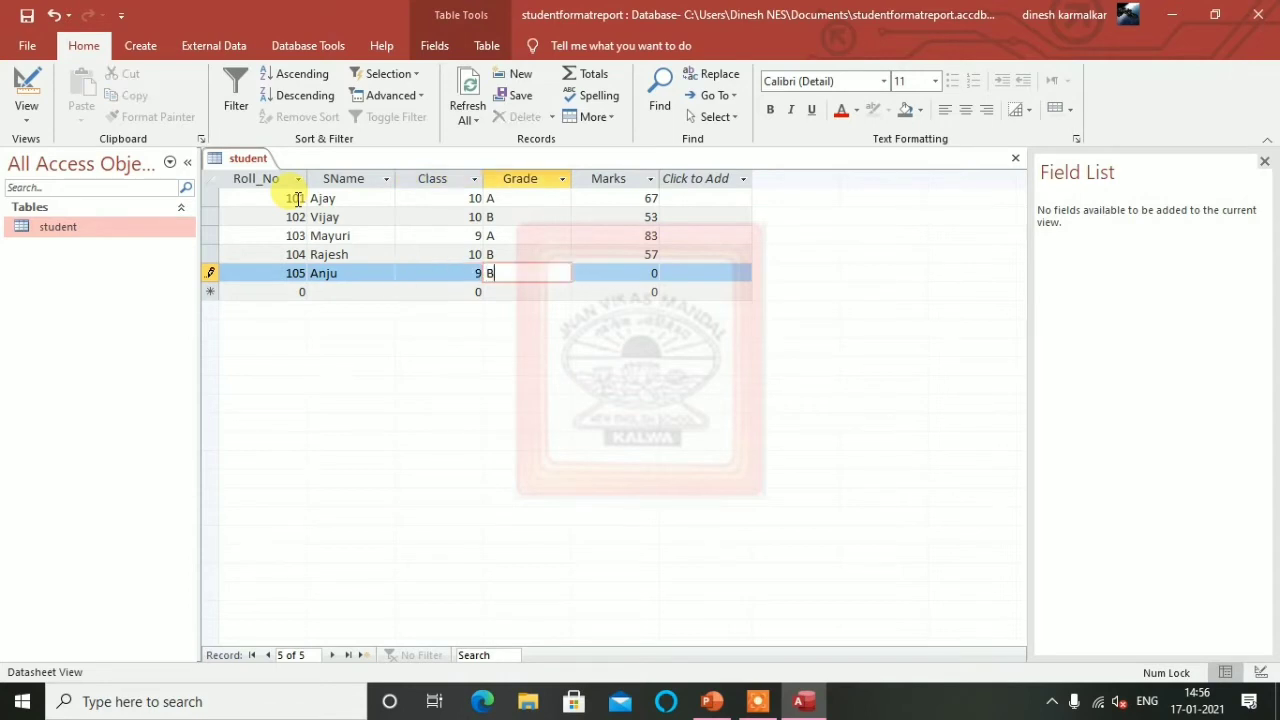
pyautogui.press('Tab')
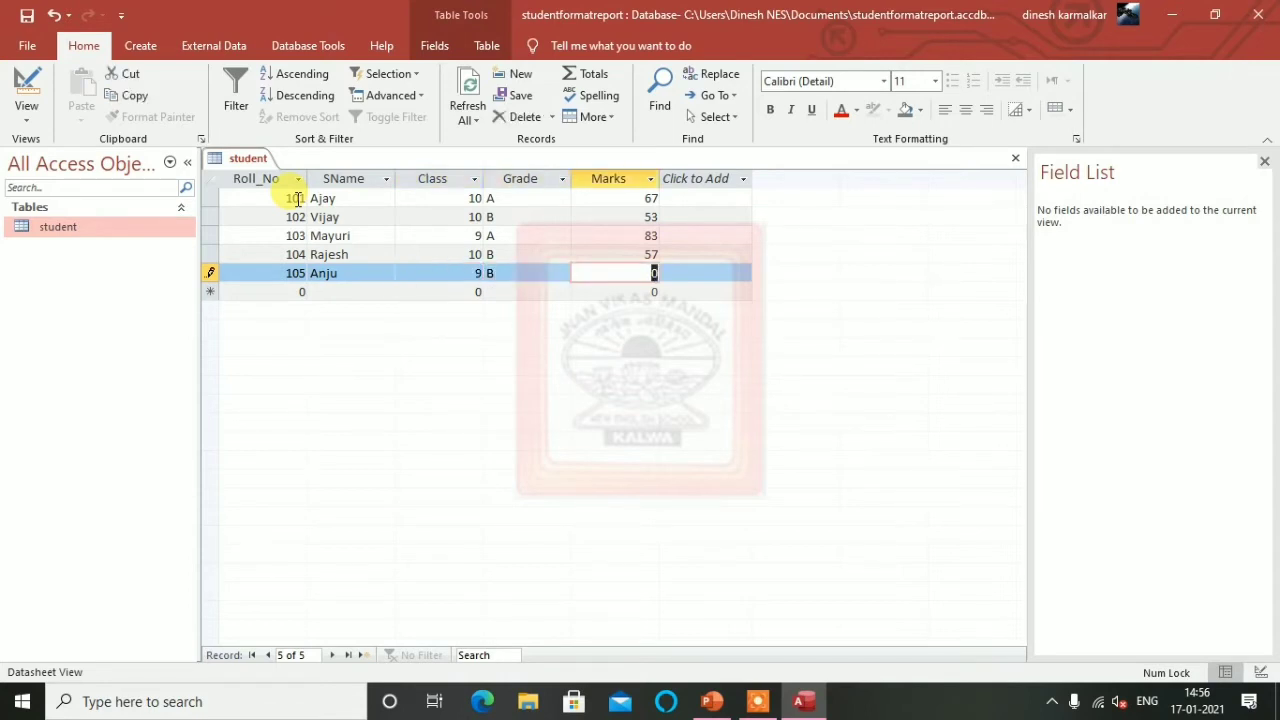
pyautogui.write('51')
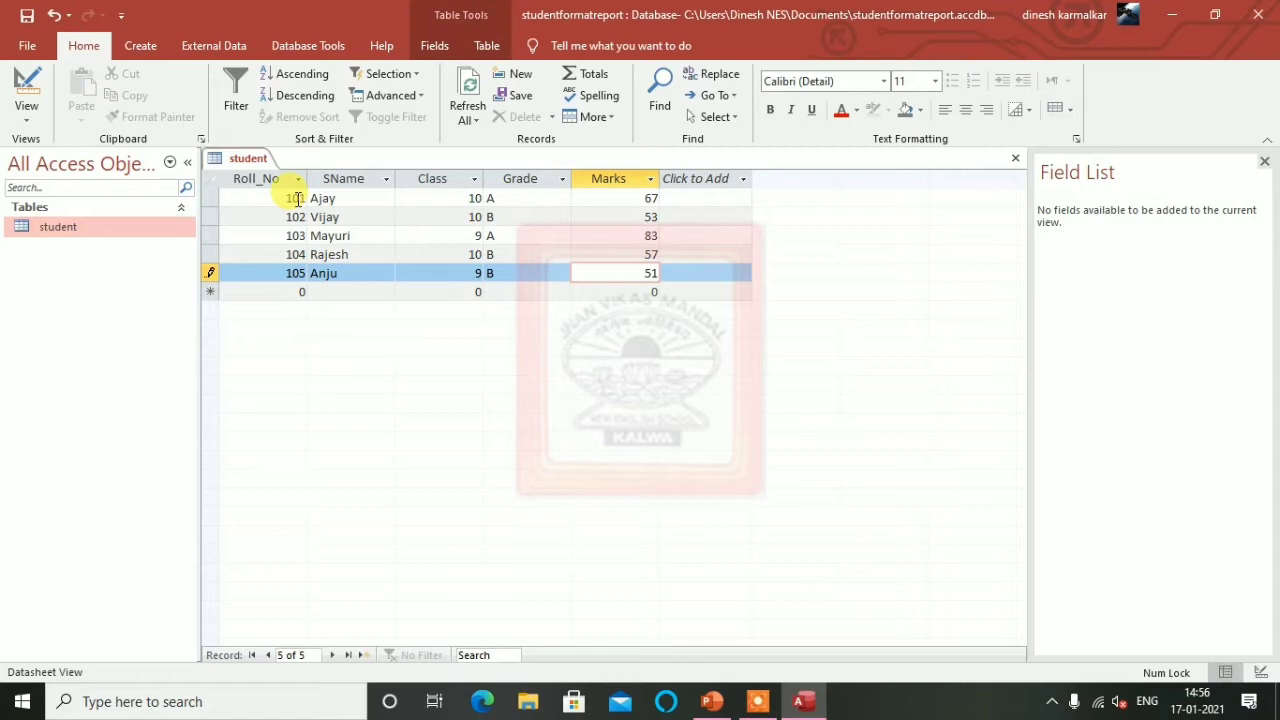
pyautogui.press('Tab')
# - Enter the sixth record with Roll_No 106, the student's name, Class 10, Grade A and Marks 91
pyautogui.write('106')
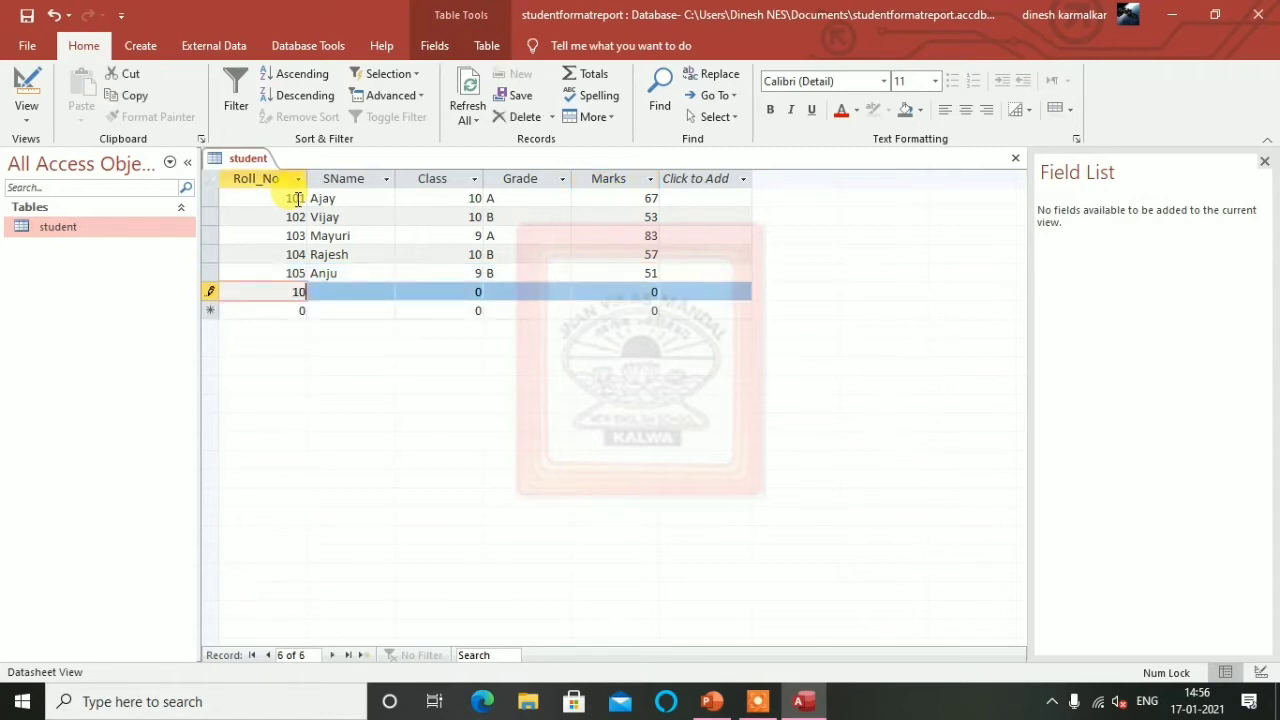
pyautogui.press('Tab')
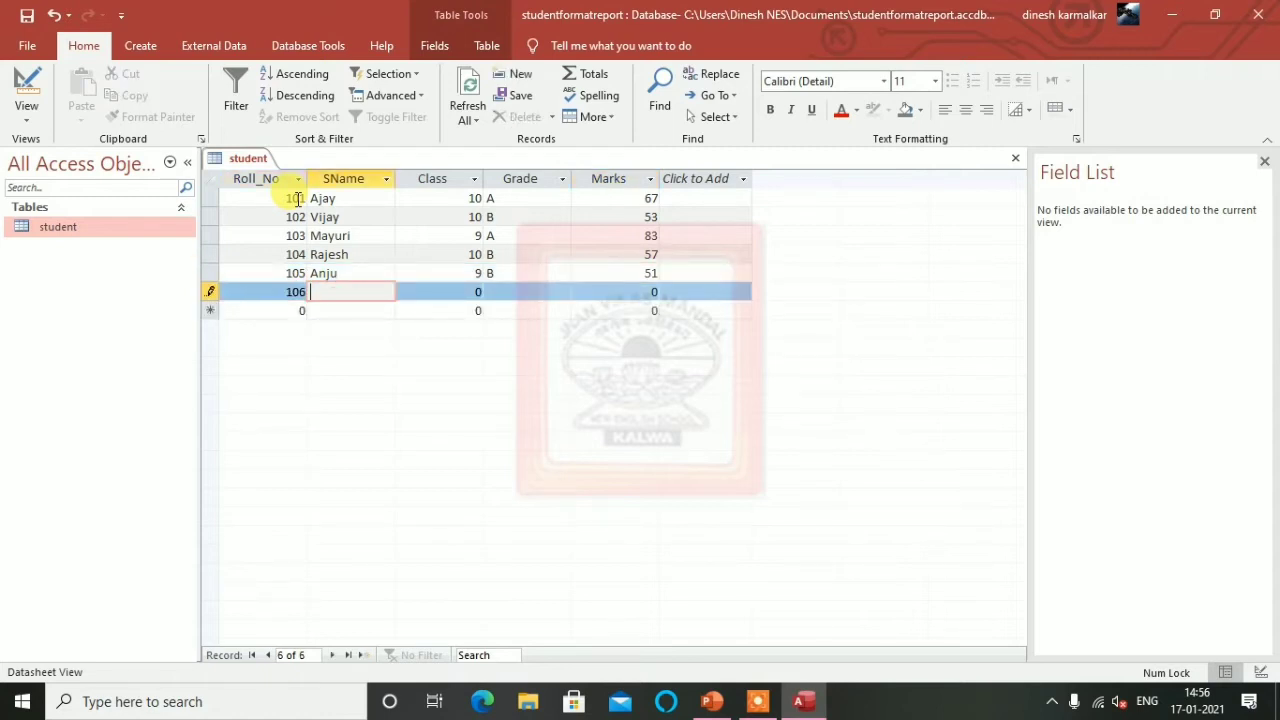
pyautogui.write('Prasad')
pyautogui.press('Tab')
pyautogui.write('10')
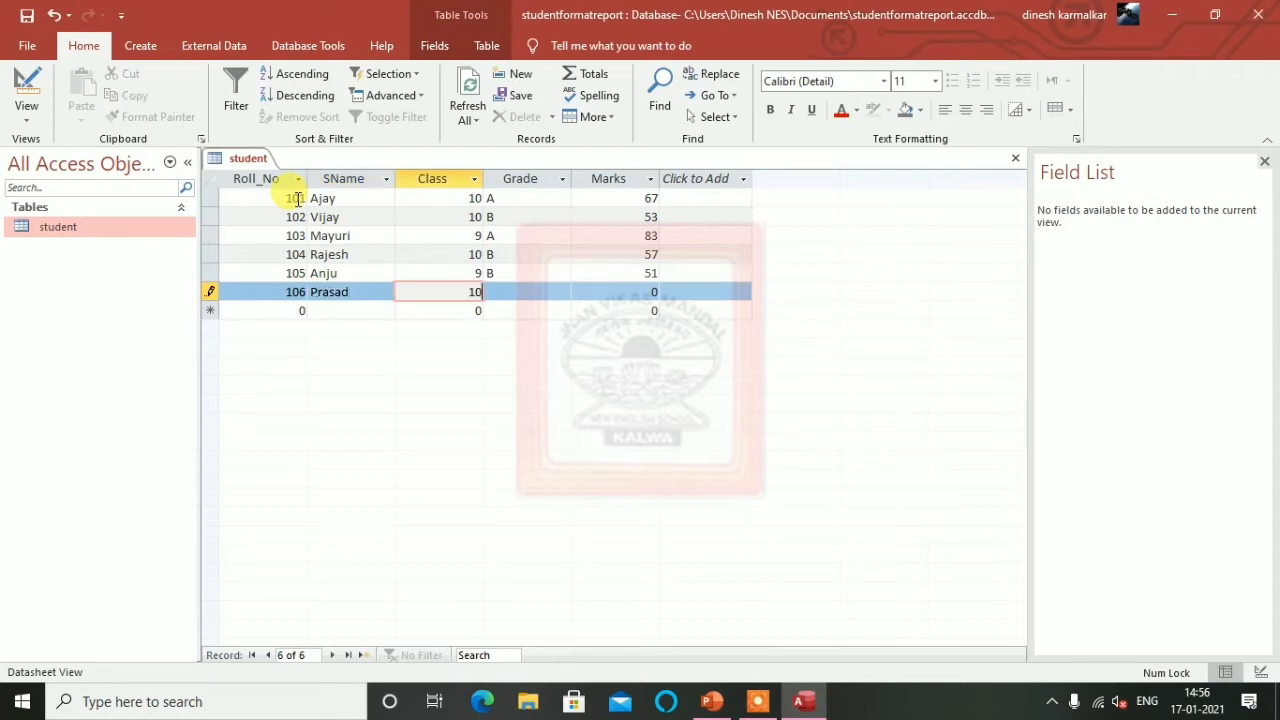
pyautogui.press('Tab')
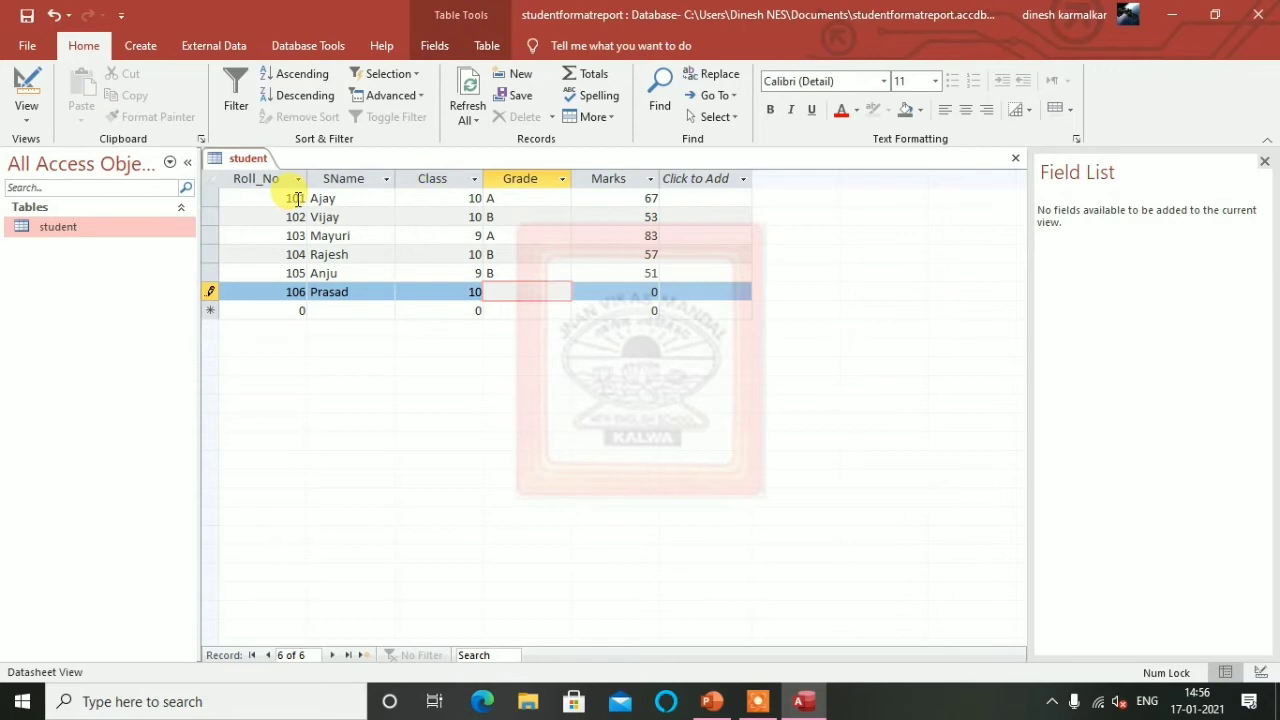
pyautogui.write('A')
pyautogui.press('Tab')
pyautogui.write('91')
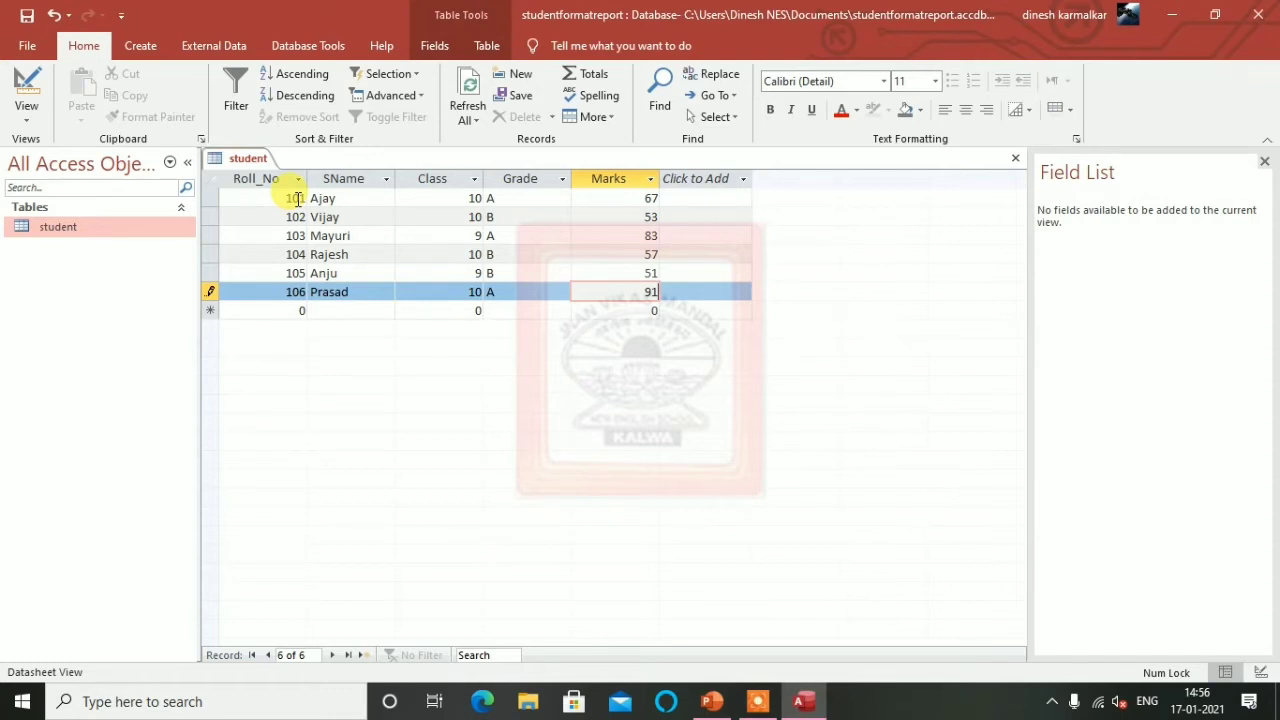
# - Check the practical's task list on the PowerPoint slide, and return to Access to look through the Grade column
pyautogui.click(712, 704)
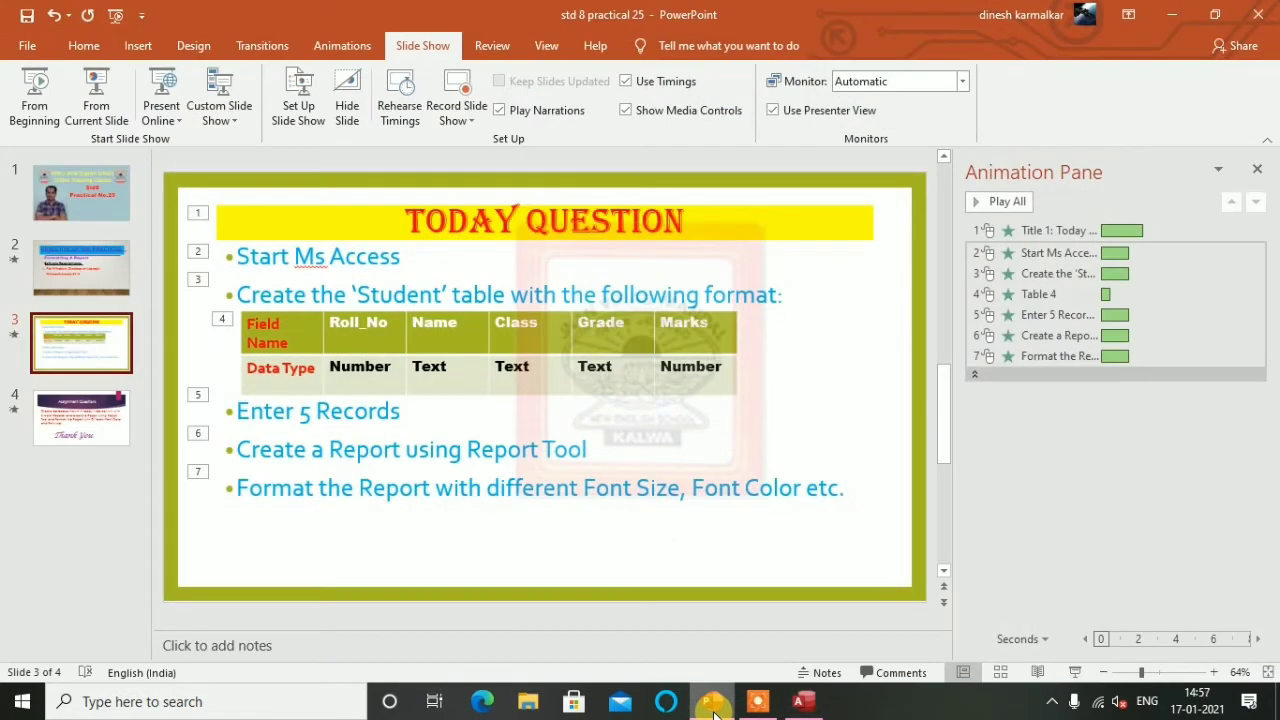
pyautogui.click(712, 704)
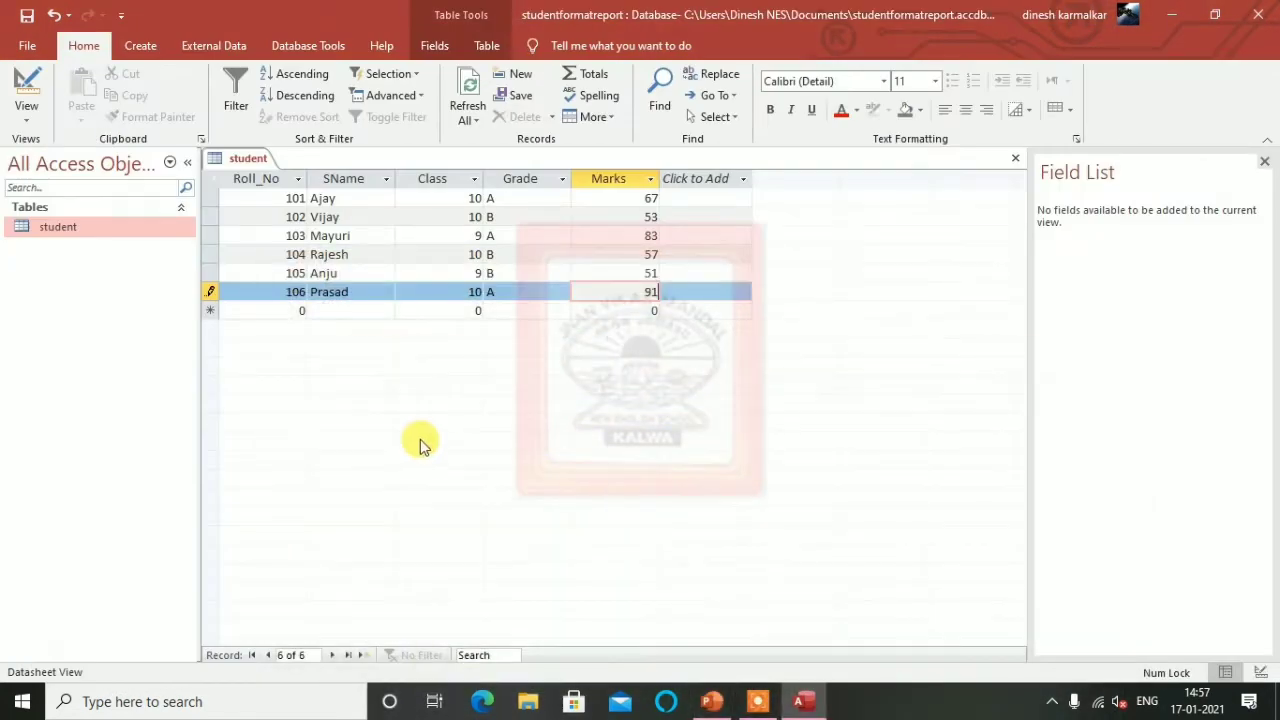
pyautogui.click(495, 292)
pyautogui.click(520, 273)
pyautogui.click(521, 254)
pyautogui.click(522, 235)
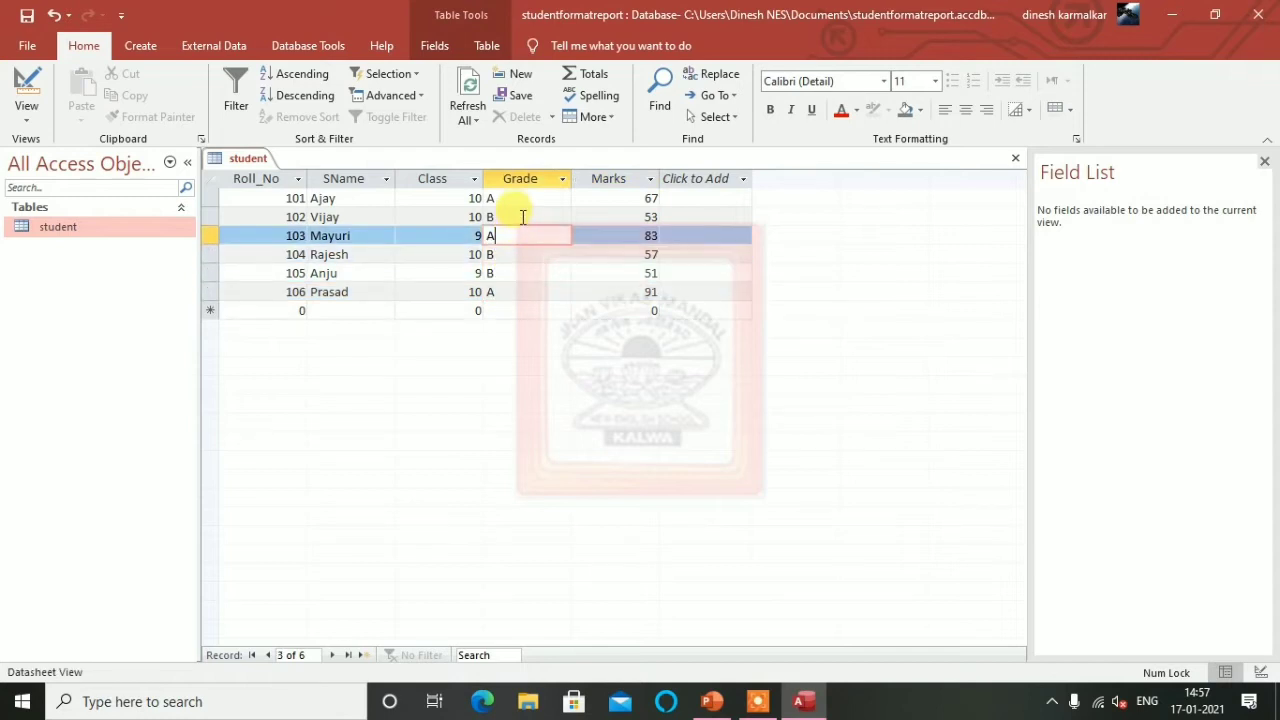
pyautogui.click(519, 216)
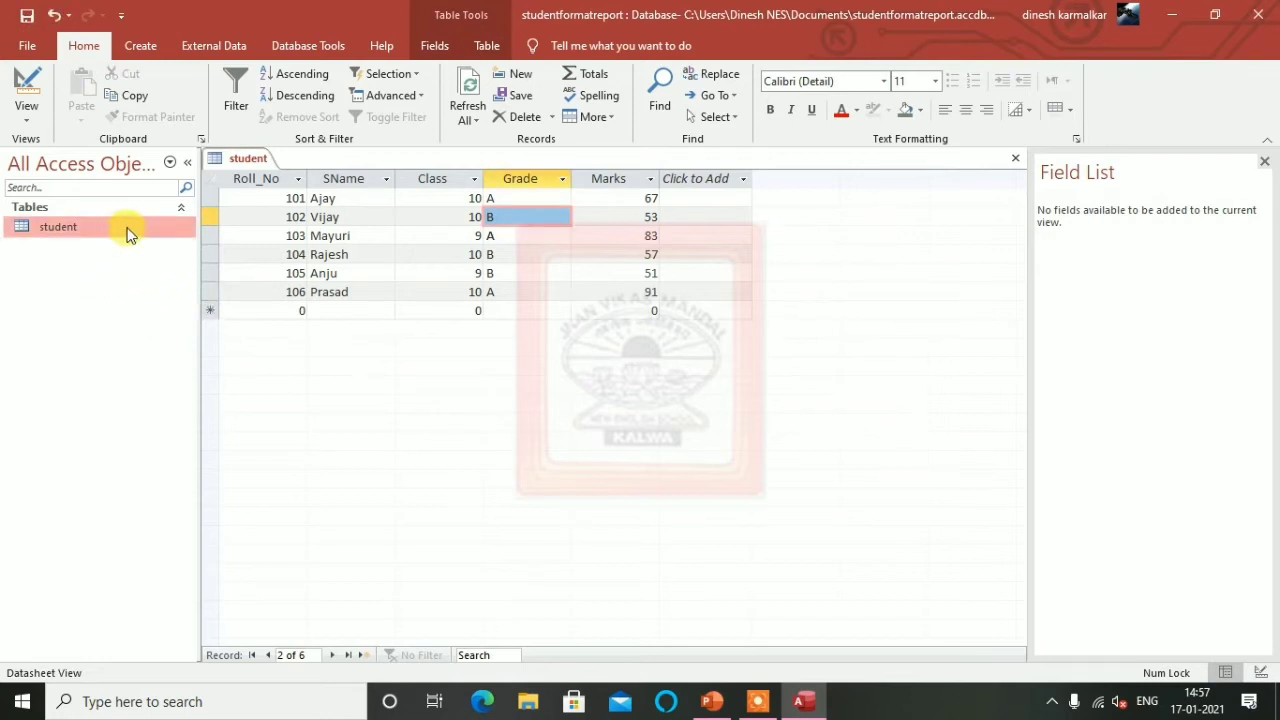
# - Start the Report Wizard for the student table and include all of its available fields
pyautogui.click(140, 46)
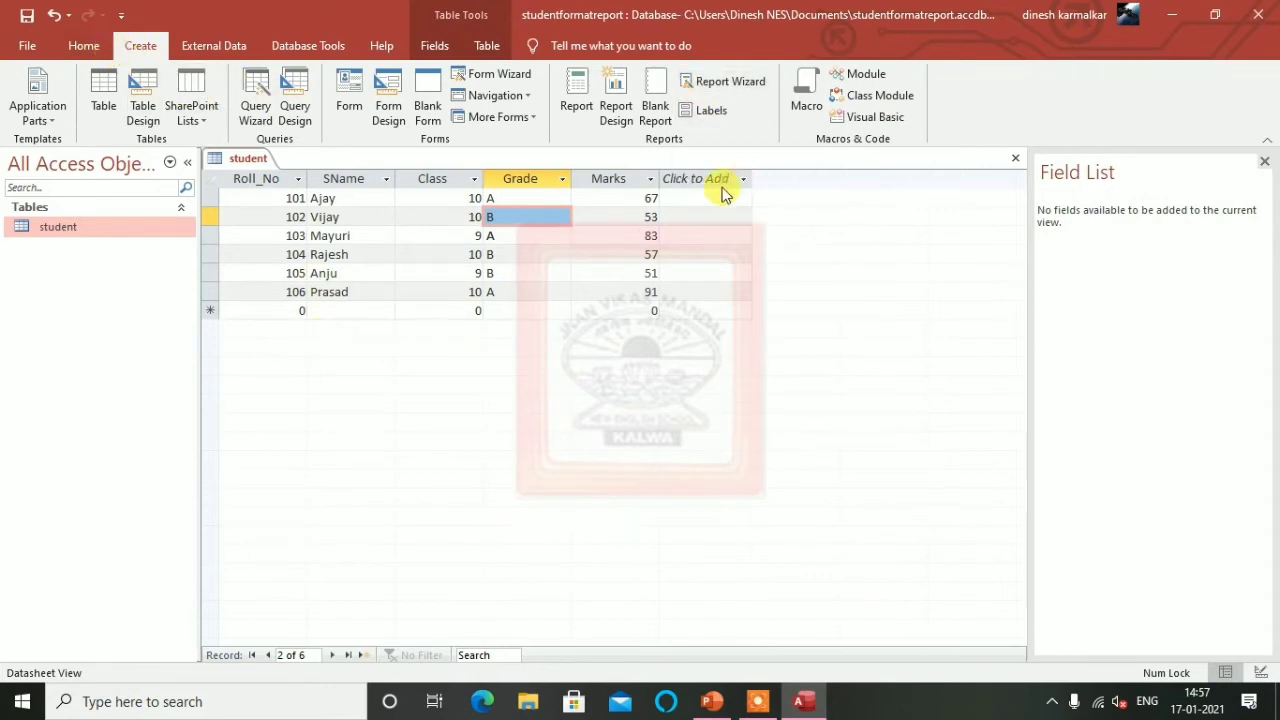
pyautogui.click(517, 198)
pyautogui.click(507, 220)
pyautogui.click(515, 198)
pyautogui.click(727, 84)
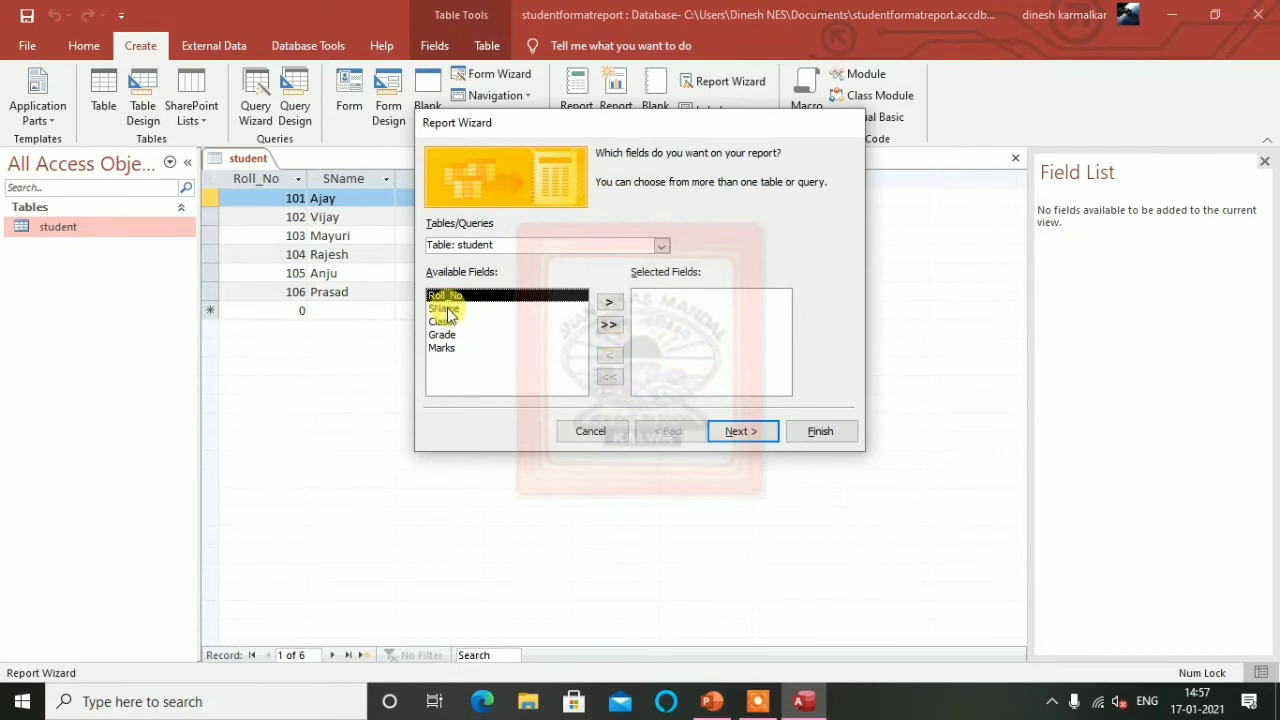
pyautogui.moveTo(626, 129); pyautogui.dragTo(617, 128)
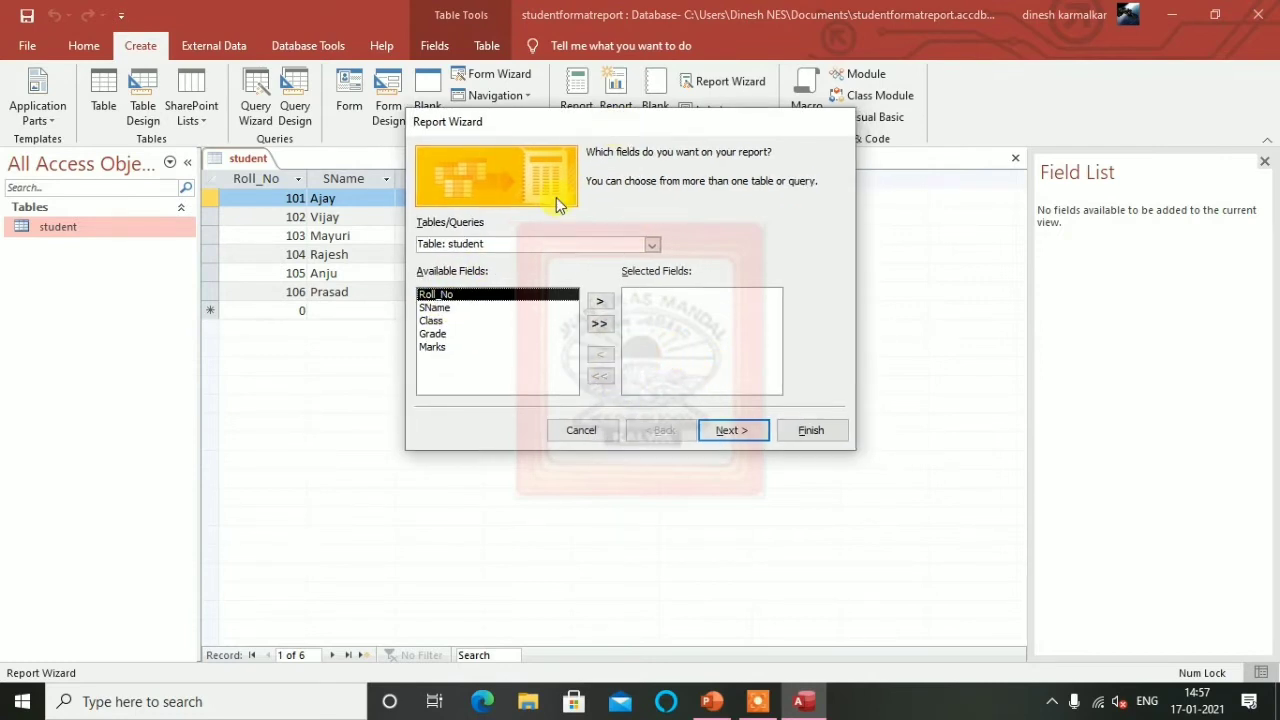
pyautogui.click(600, 325)
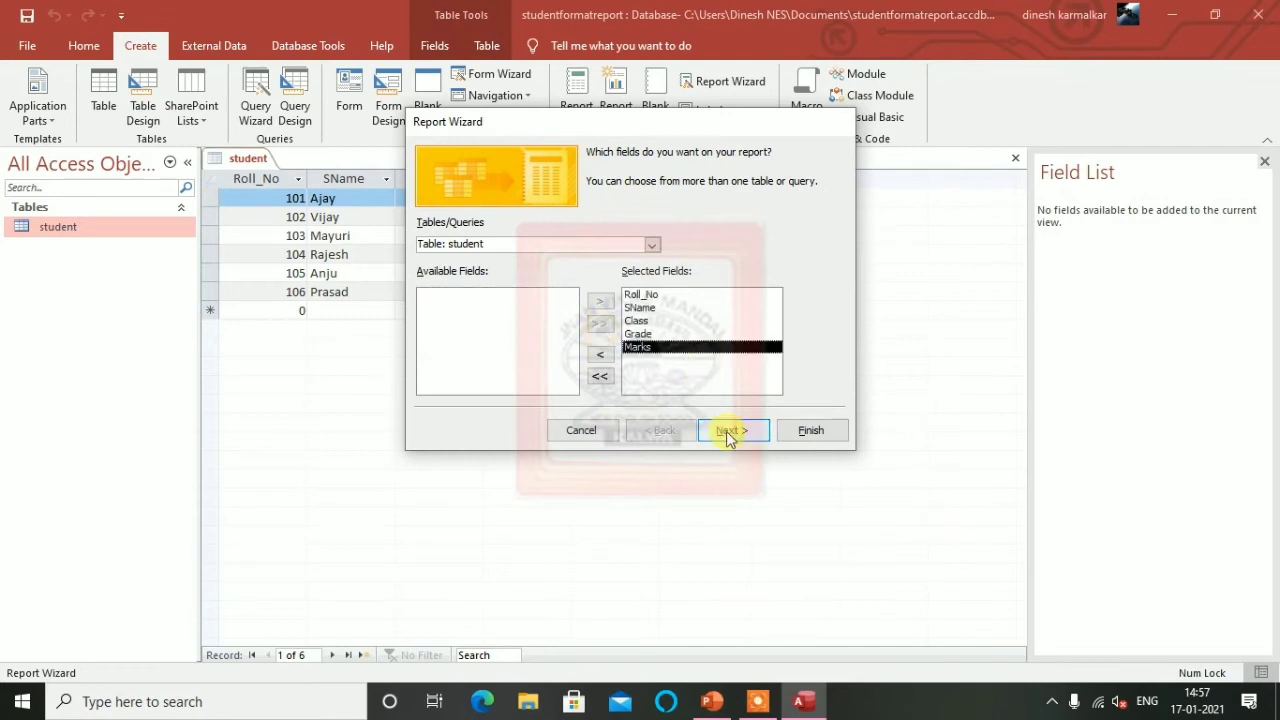
pyautogui.click(730, 431)
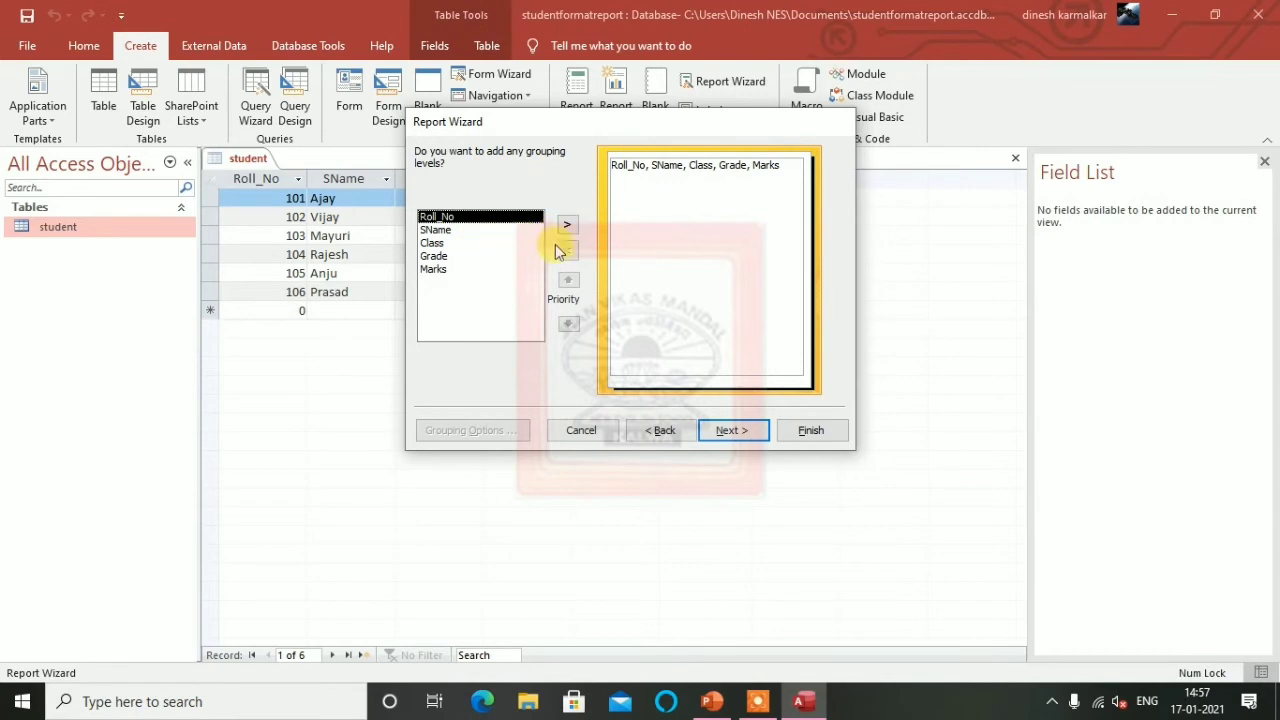
# - Finish the wizard report without grouping or sorting, in Tabular layout and Portrait orientation, titled studentReport
pyautogui.click(717, 430)
pyautogui.click(720, 430)
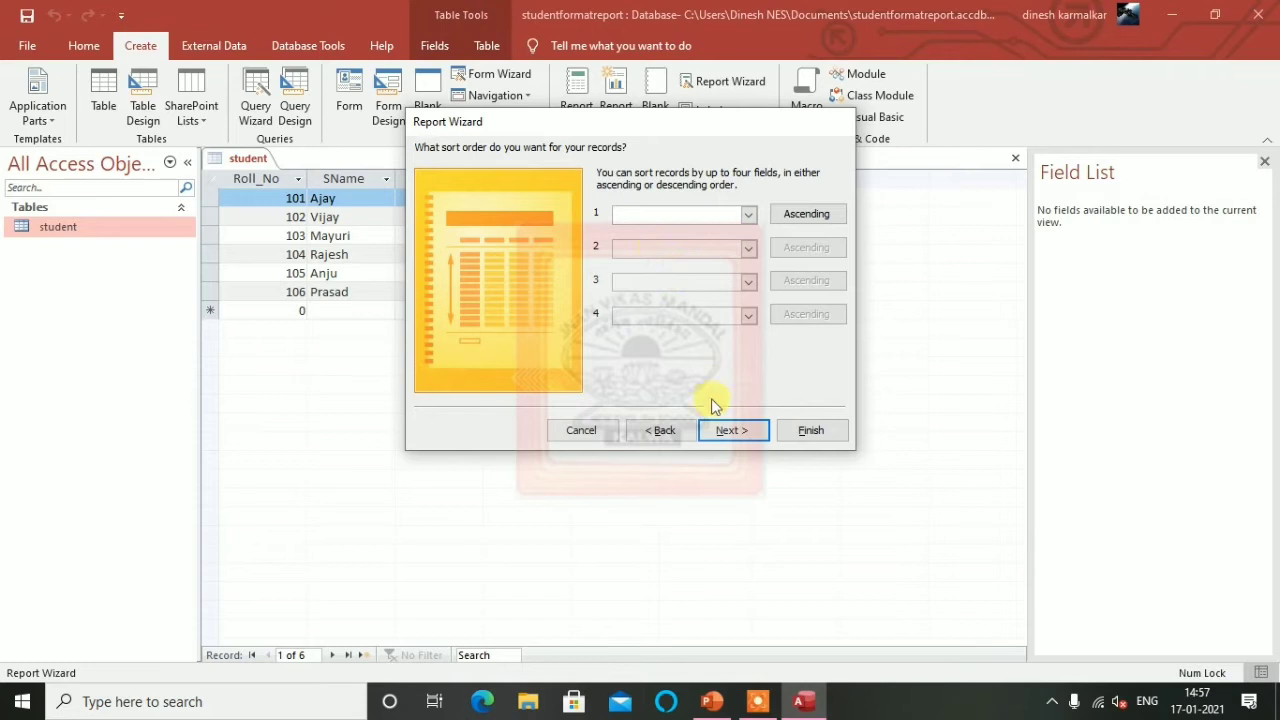
pyautogui.click(717, 432)
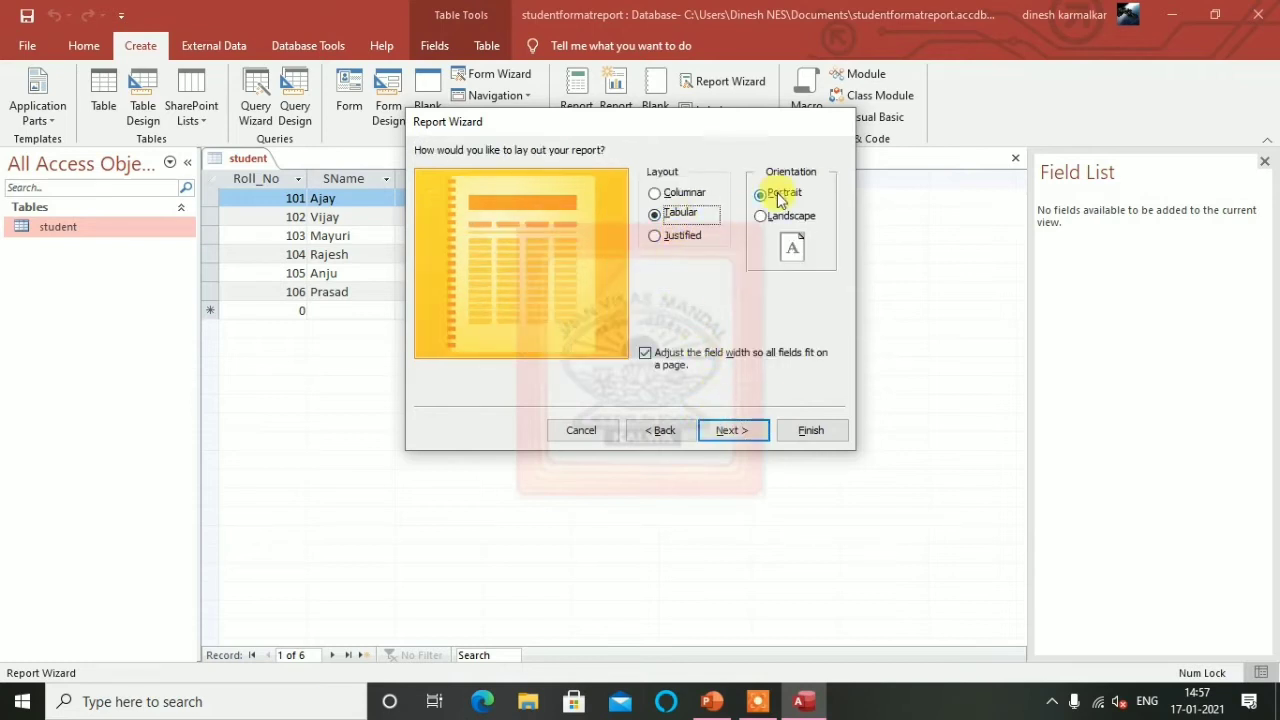
pyautogui.click(738, 430)
pyautogui.click(616, 175)
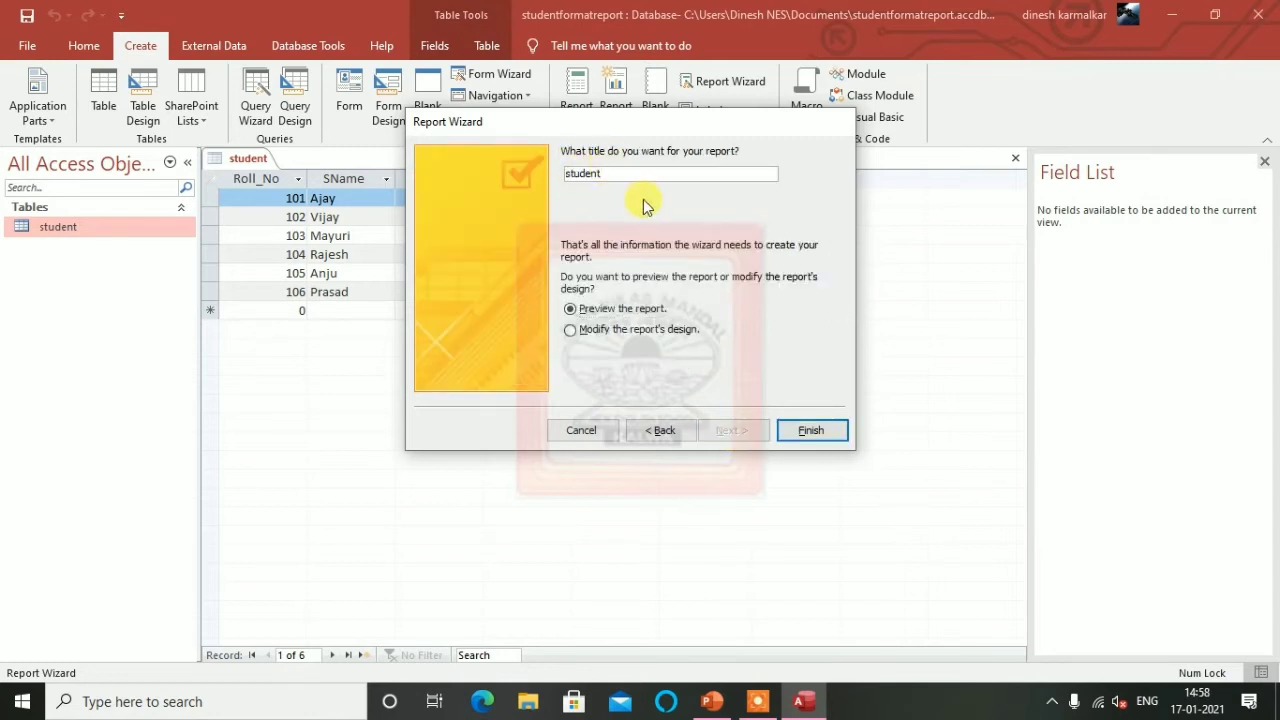
pyautogui.write('Report')
pyautogui.click(808, 430)
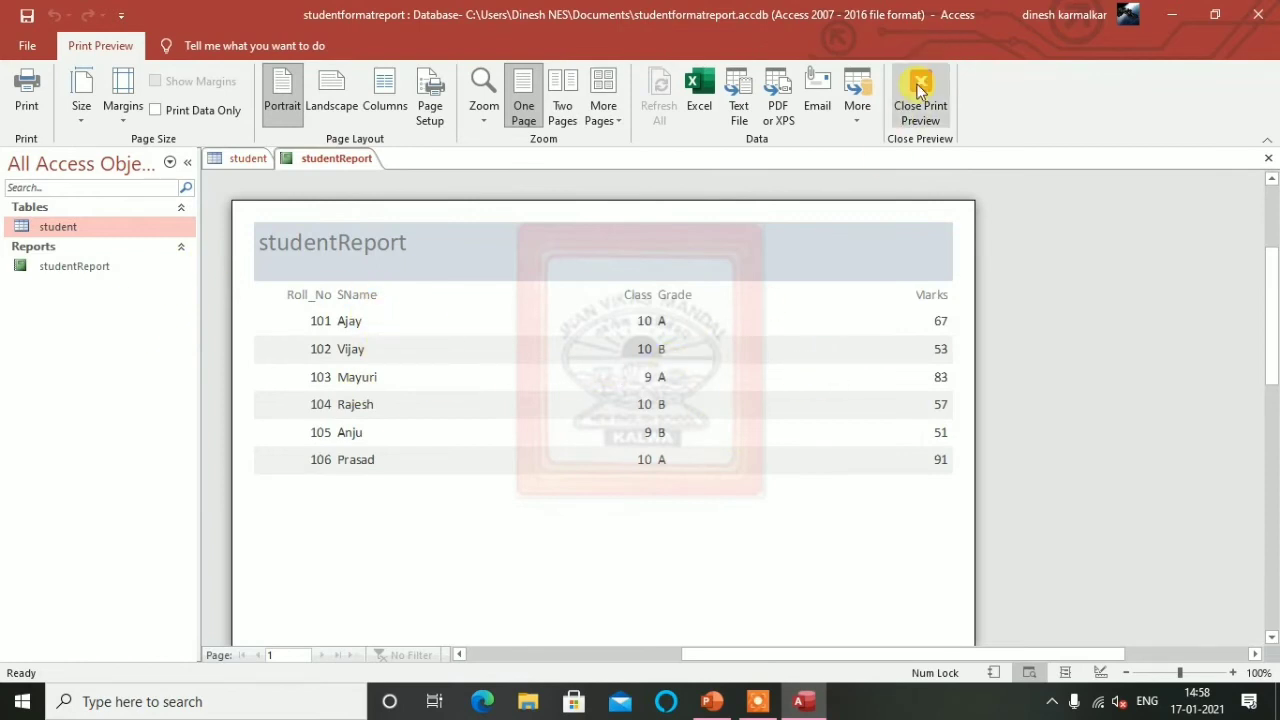
# - Close the print preview and the studentReport report, and delete that report from the database
pyautogui.click(920, 90)
pyautogui.rightClick(332, 158)
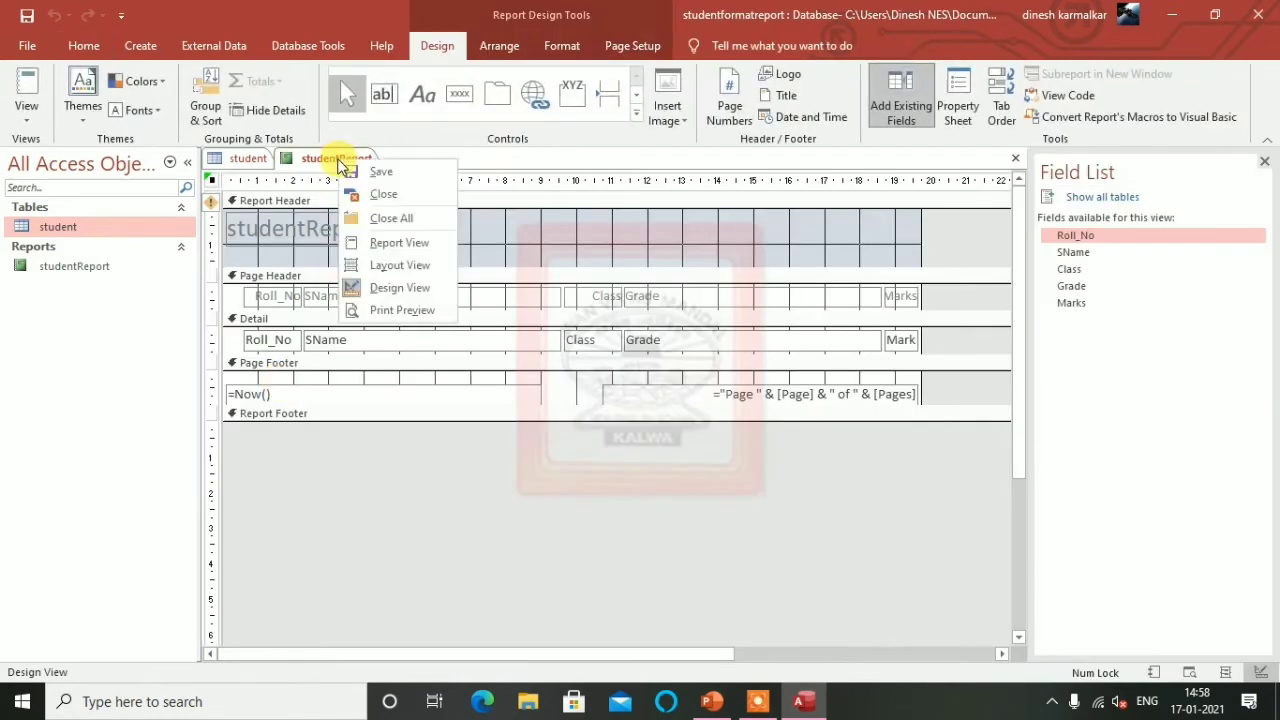
pyautogui.click(378, 194)
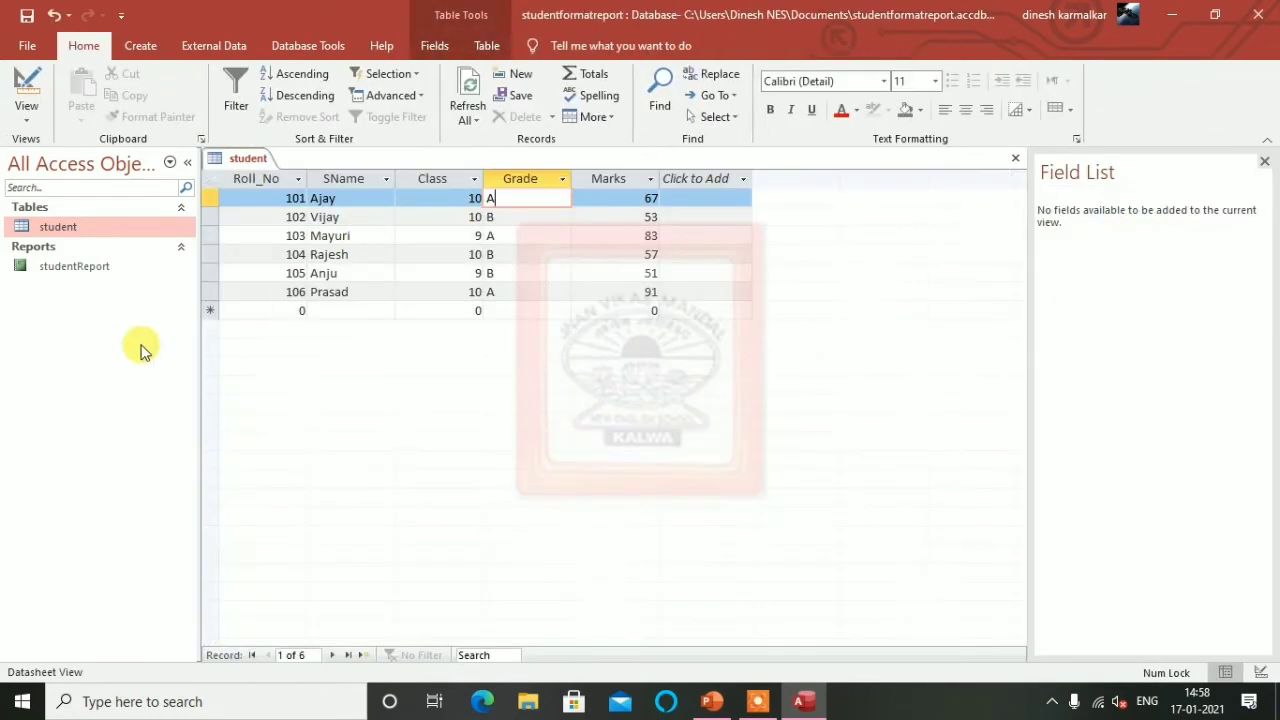
pyautogui.click(88, 267)
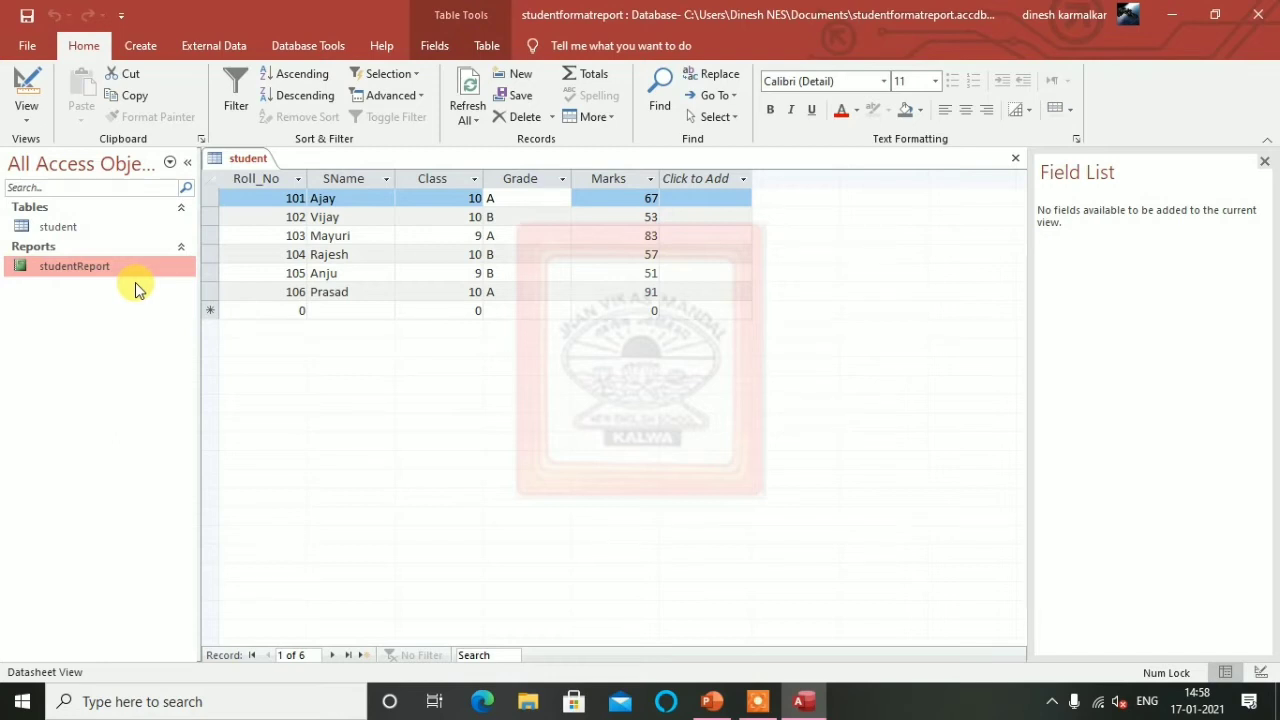
pyautogui.press('Delete')
pyautogui.click(598, 414)
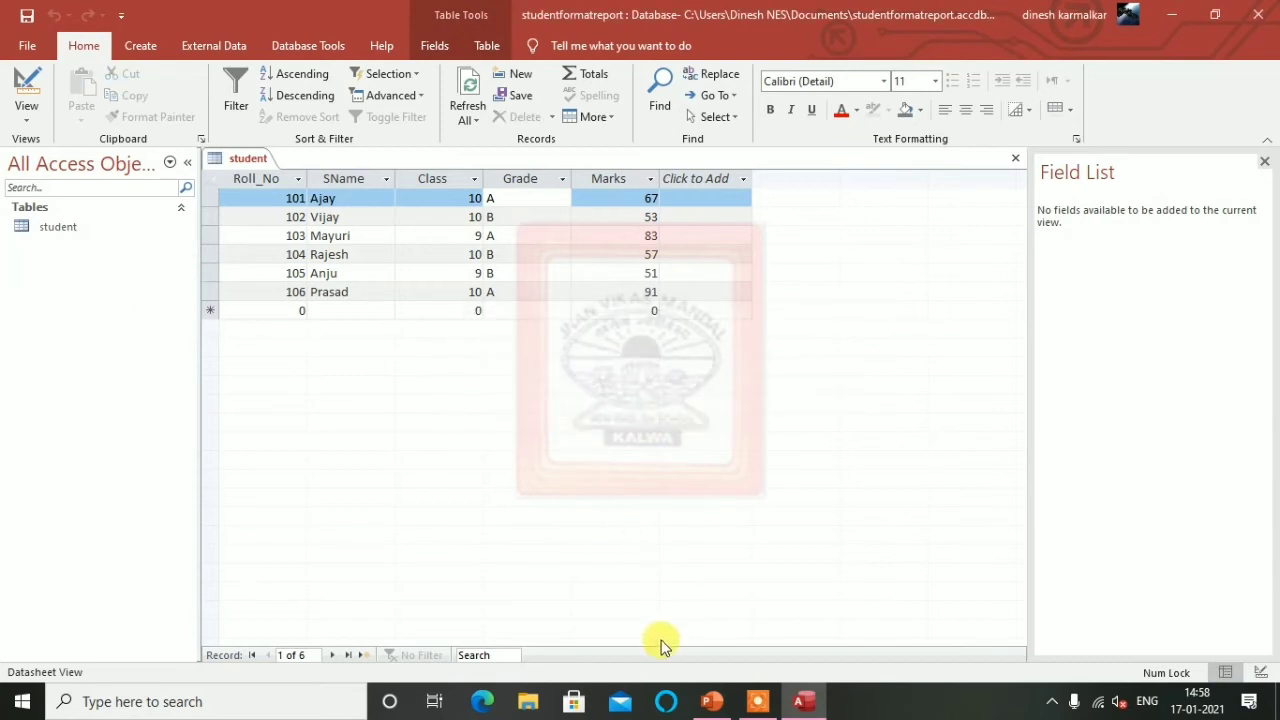
# - Generate a report from the student table with the Report tool and open it in Design View
pyautogui.click(710, 702)
pyautogui.click(705, 705)
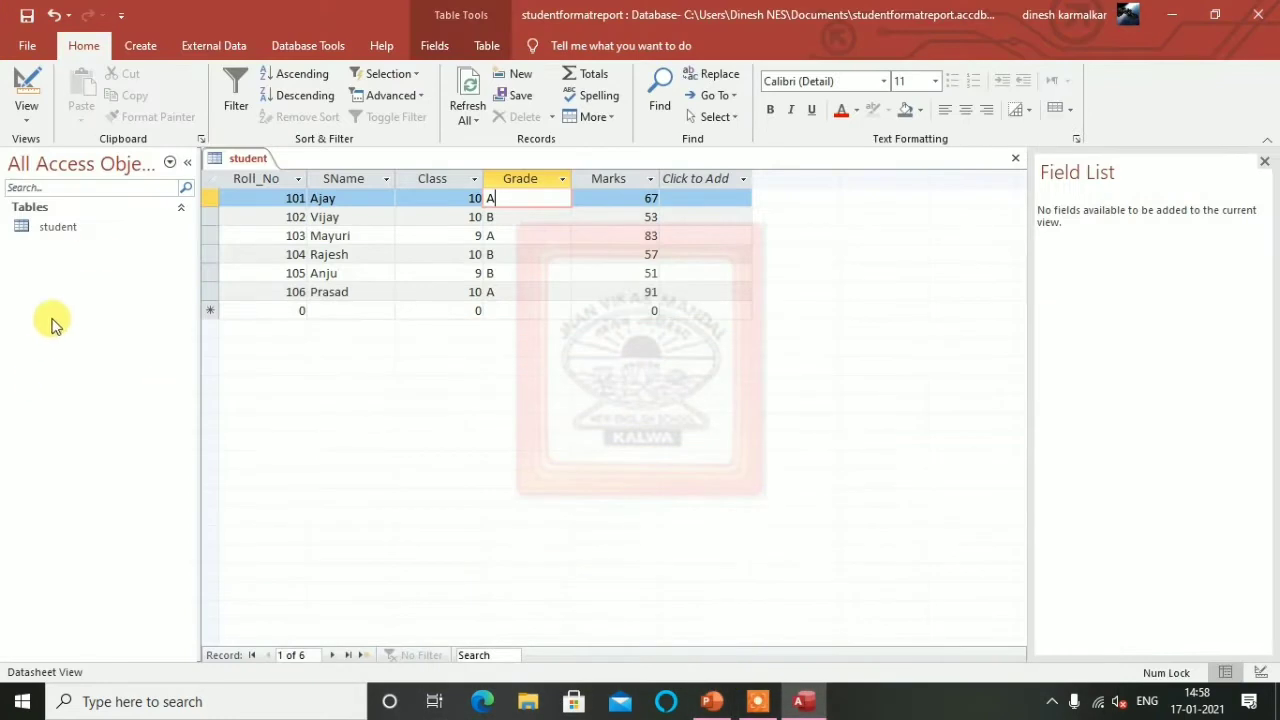
pyautogui.click(65, 228)
pyautogui.click(142, 50)
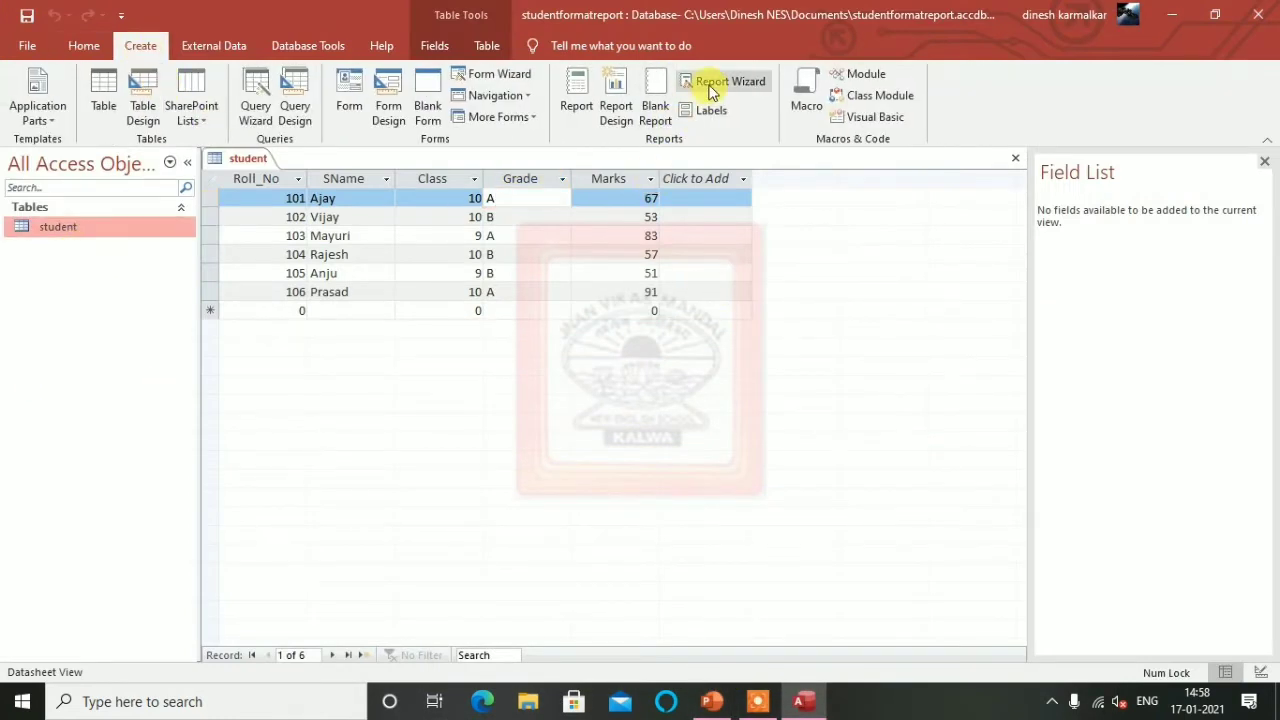
pyautogui.click(587, 110)
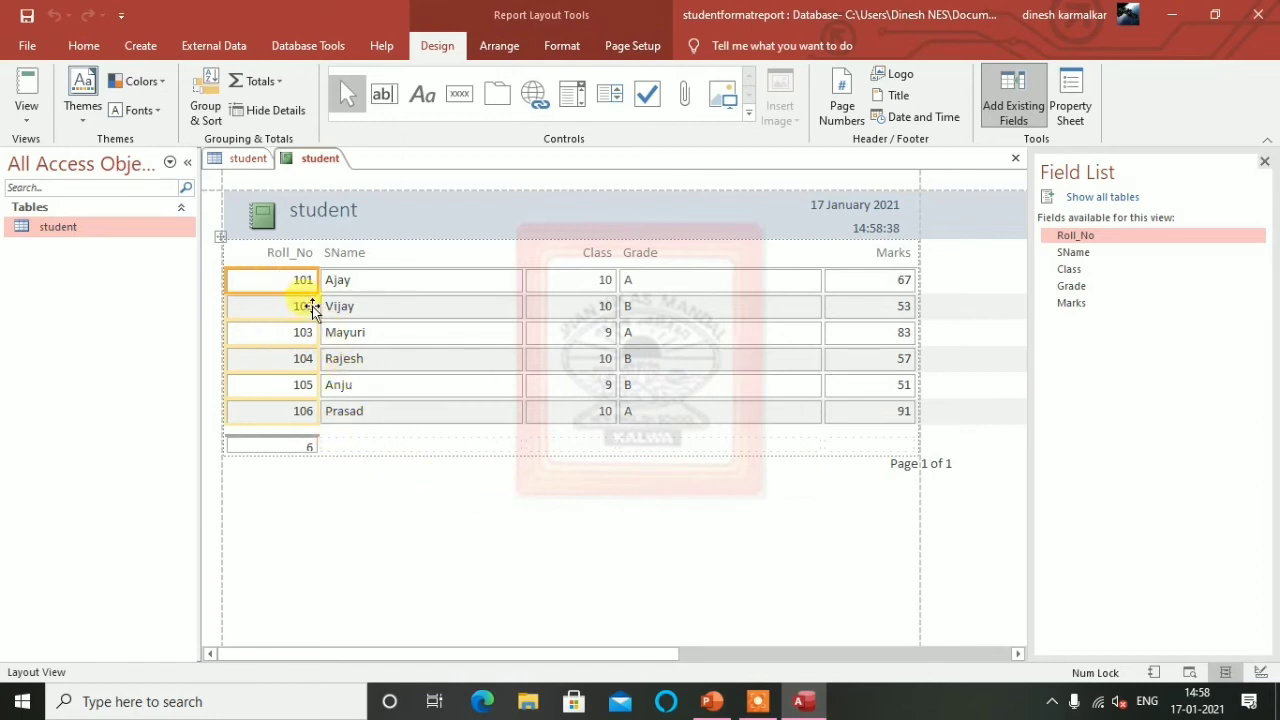
pyautogui.rightClick(320, 164)
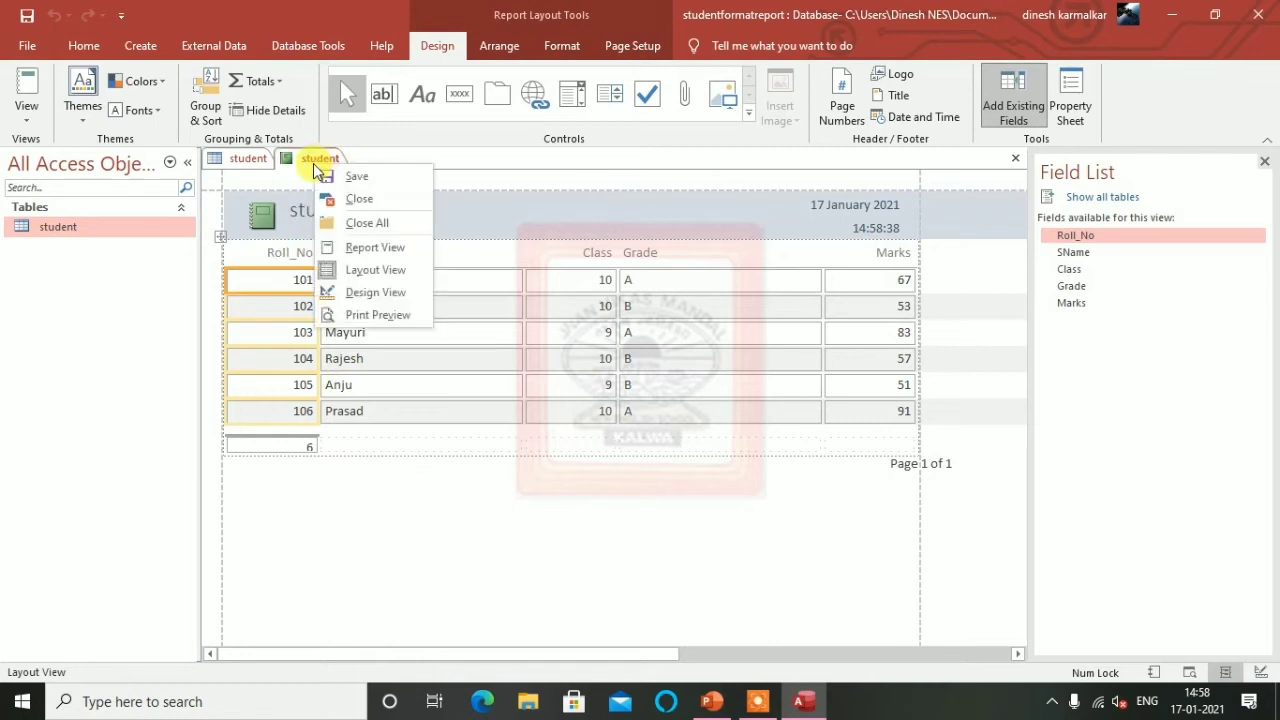
pyautogui.click(357, 299)
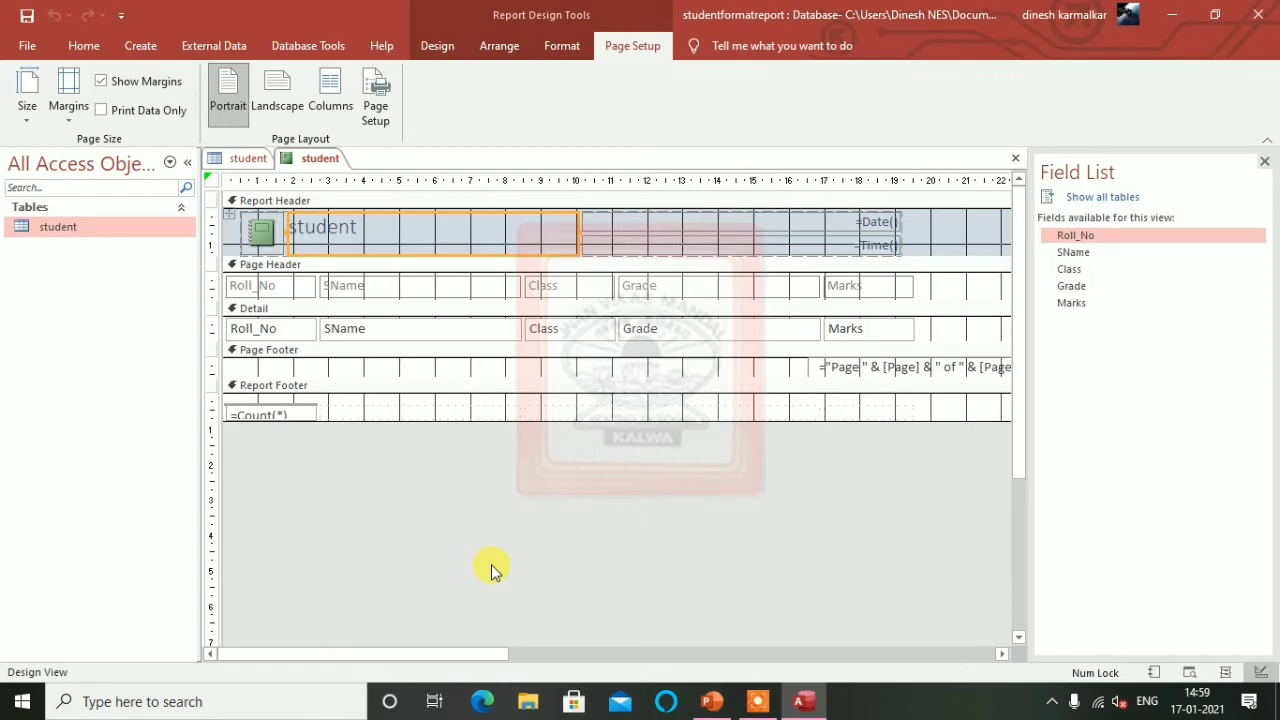
# - Close the student report without saving its design
pyautogui.rightClick(308, 167)
pyautogui.click(337, 194)
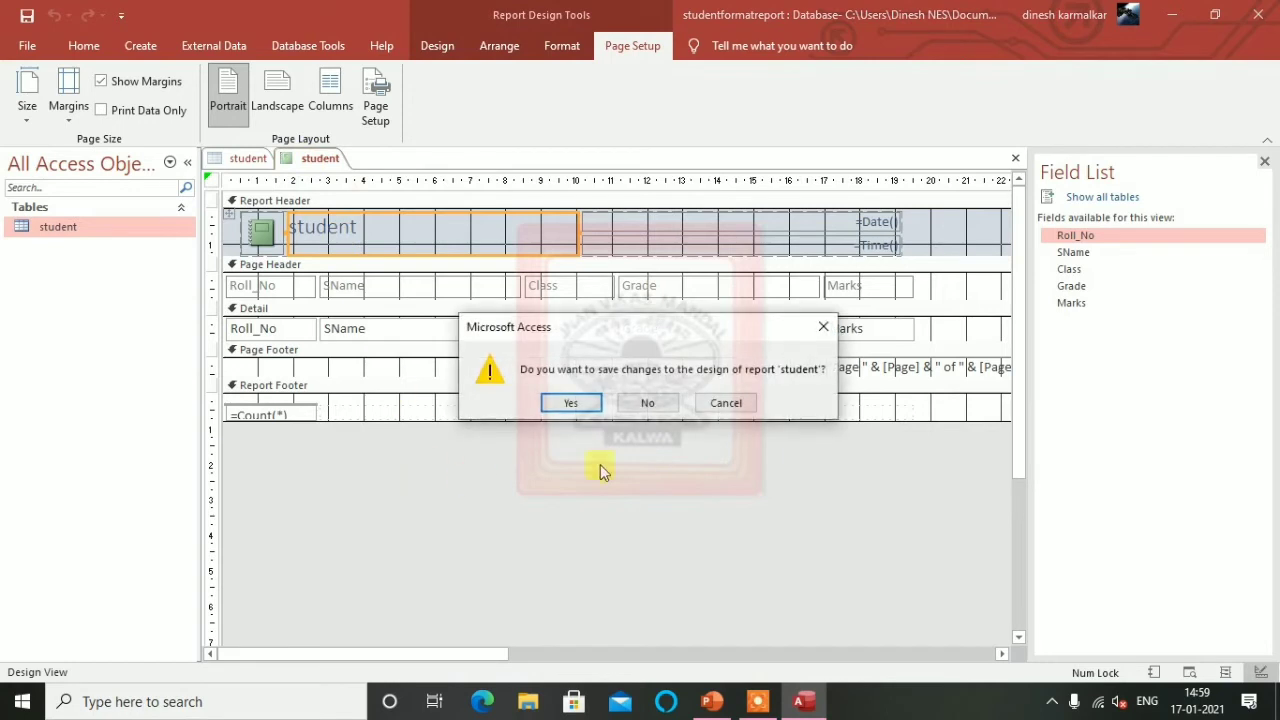
pyautogui.click(666, 410)
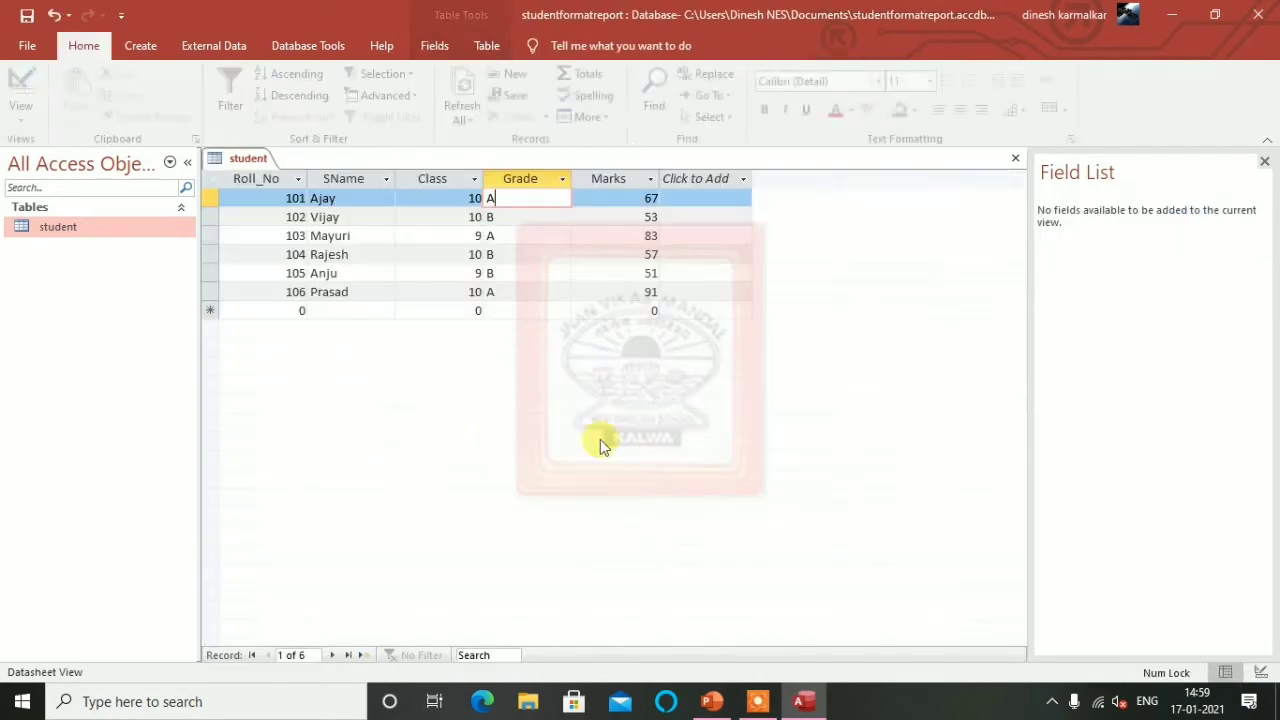
# - Generate a report from the student table with the Report tool and switch it to Design View
pyautogui.click(140, 46)
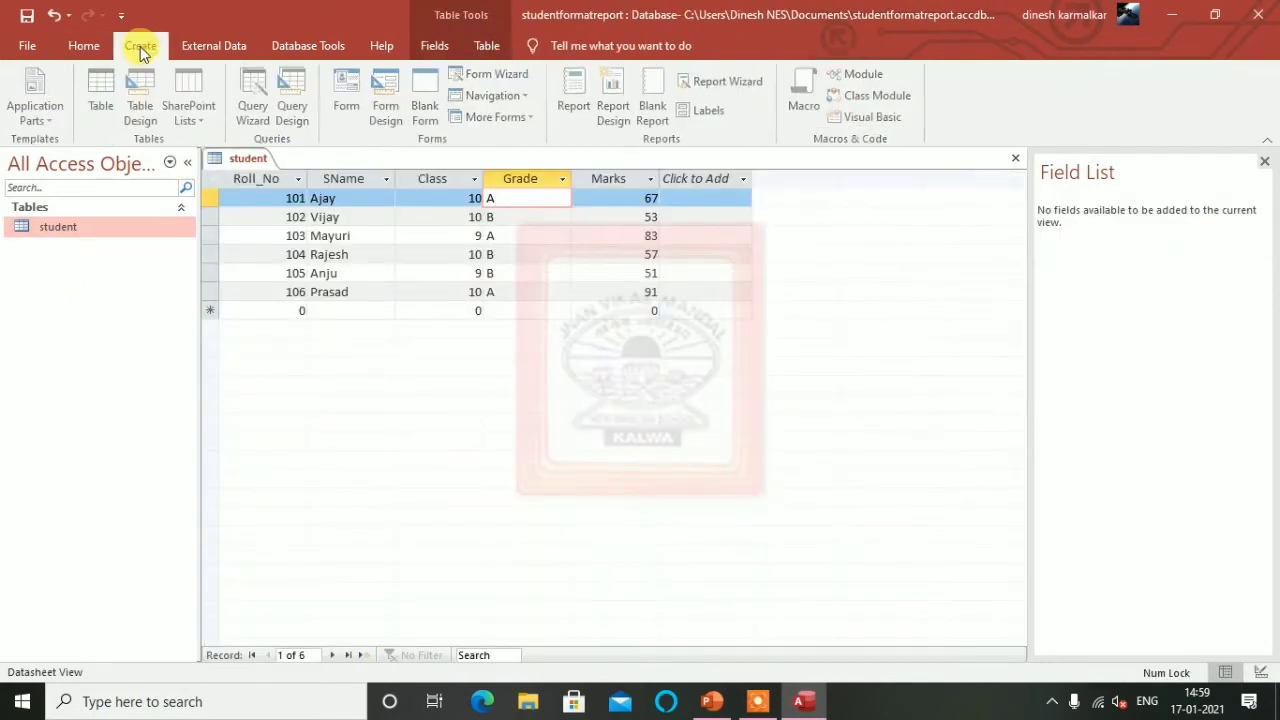
pyautogui.click(580, 100)
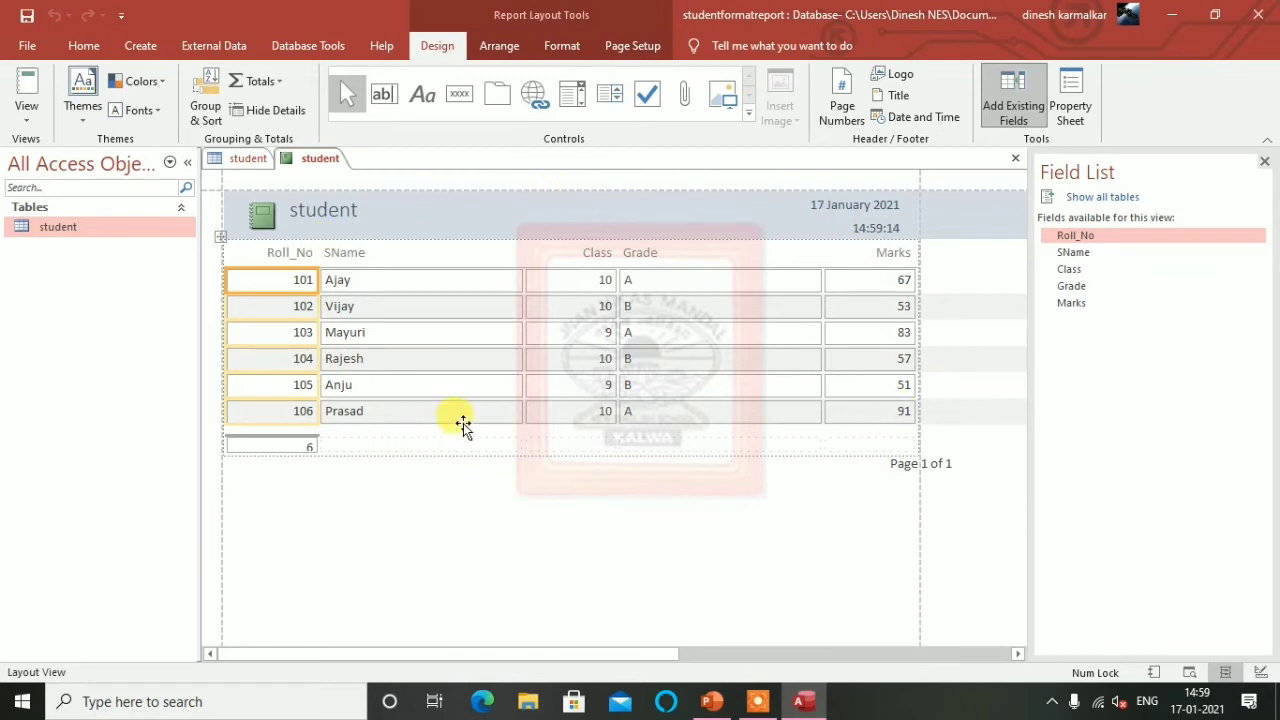
pyautogui.rightClick(316, 161)
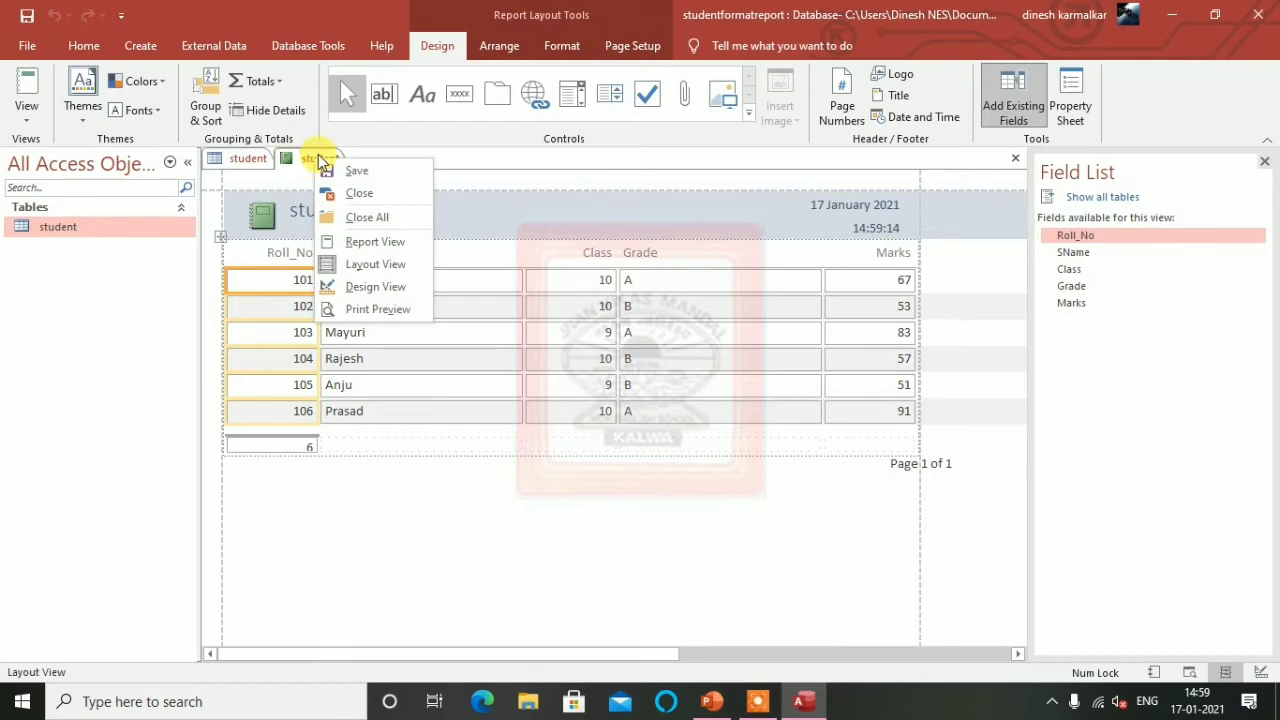
pyautogui.click(352, 287)
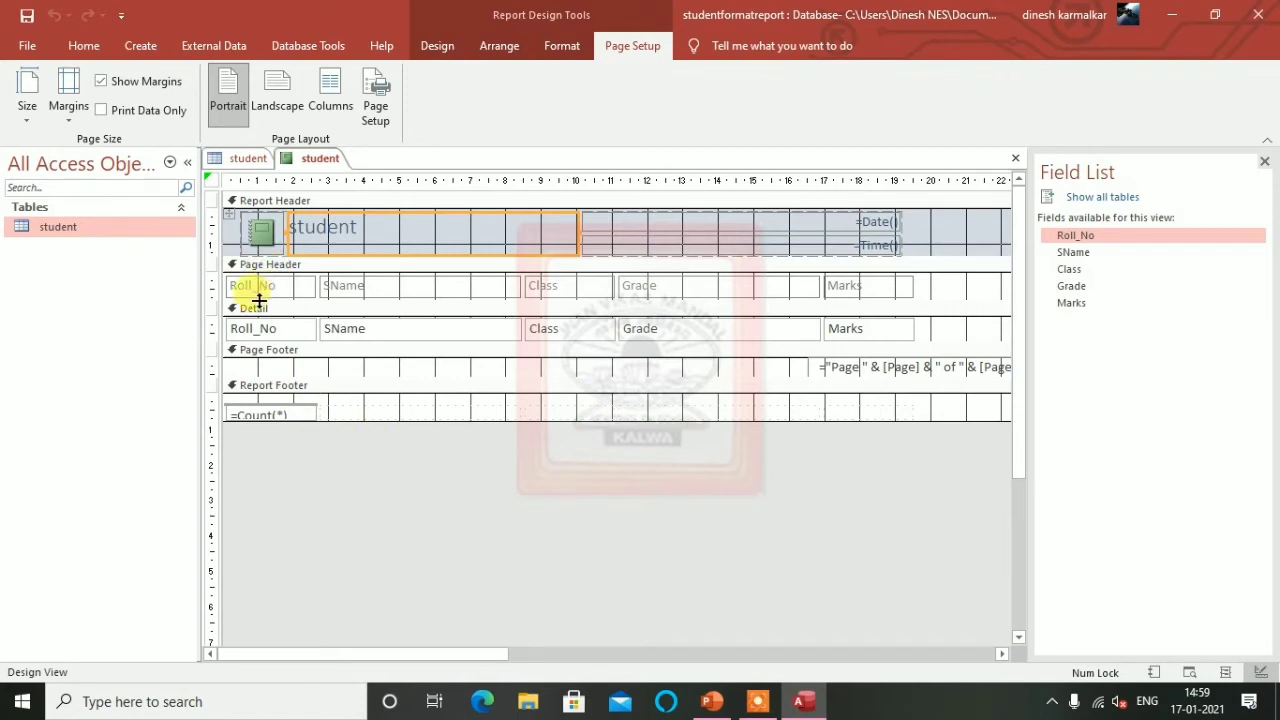
pyautogui.click(708, 703)
pyautogui.click(708, 703)
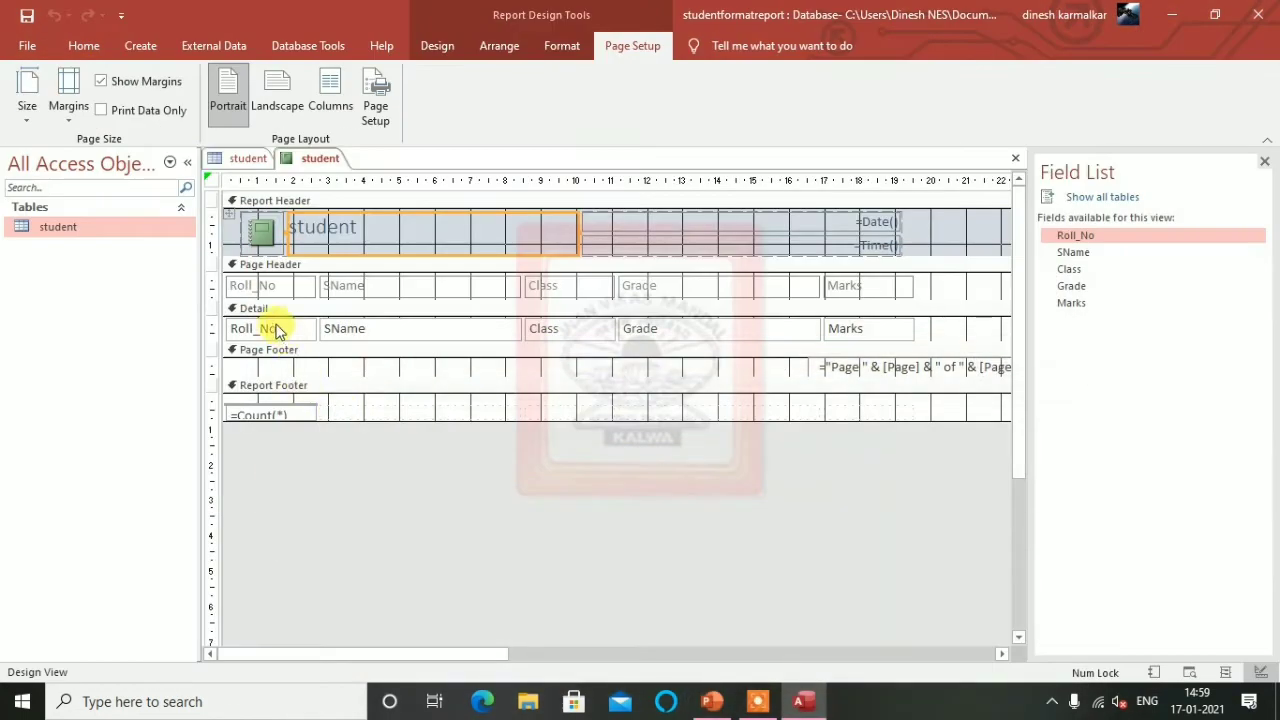
# - Format the Roll_No label in the Page Header with red Arial Black text at size 12 and a yellow background
pyautogui.click(234, 292)
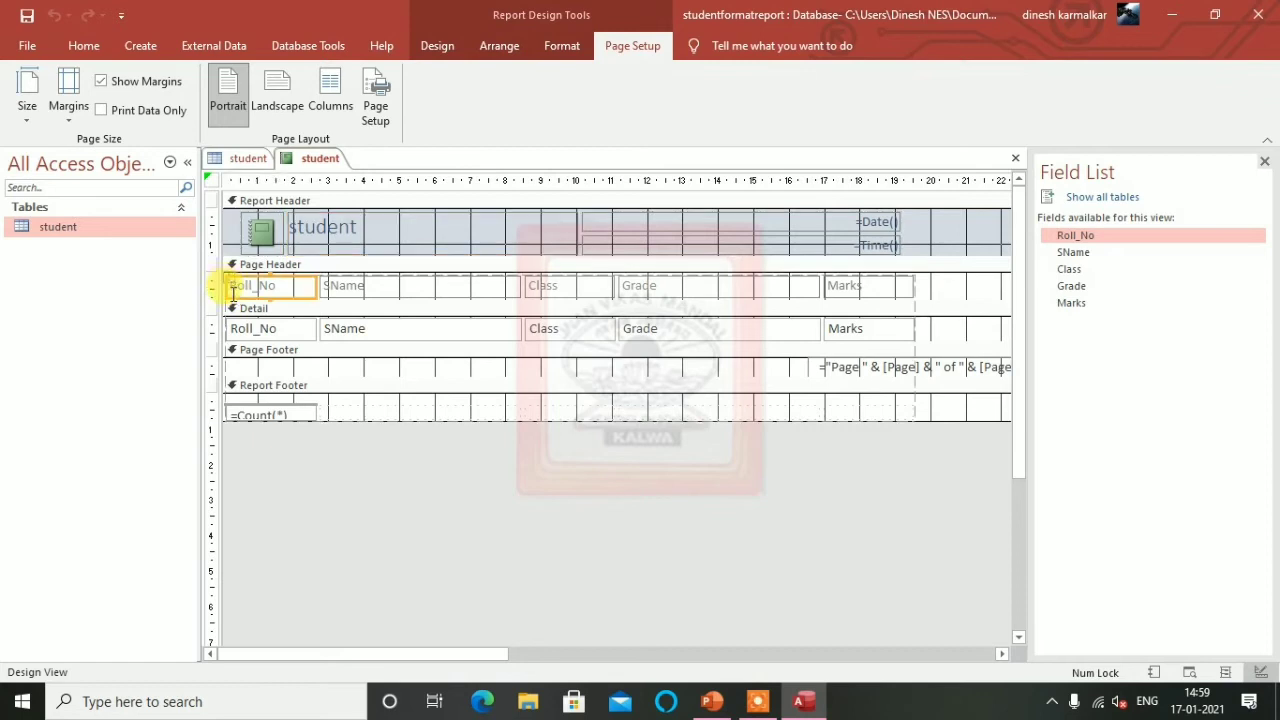
pyautogui.click(233, 290)
pyautogui.moveTo(234, 285); pyautogui.dragTo(280, 287)
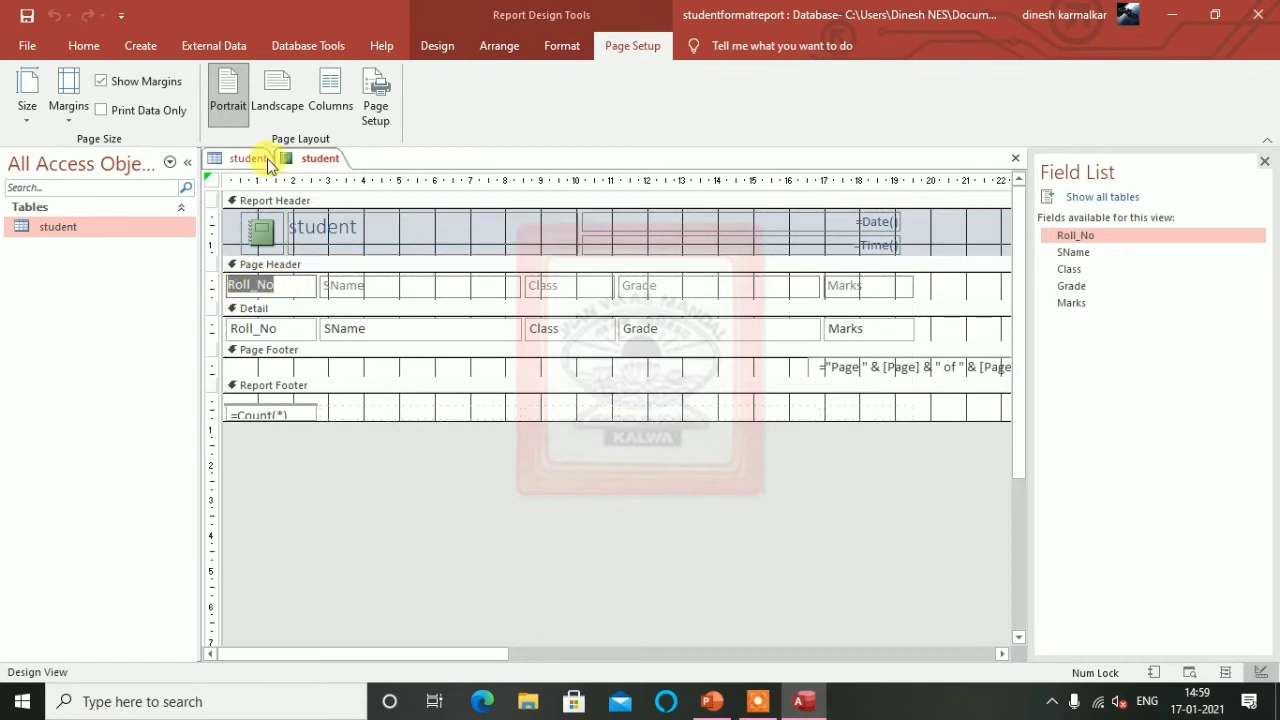
pyautogui.click(556, 47)
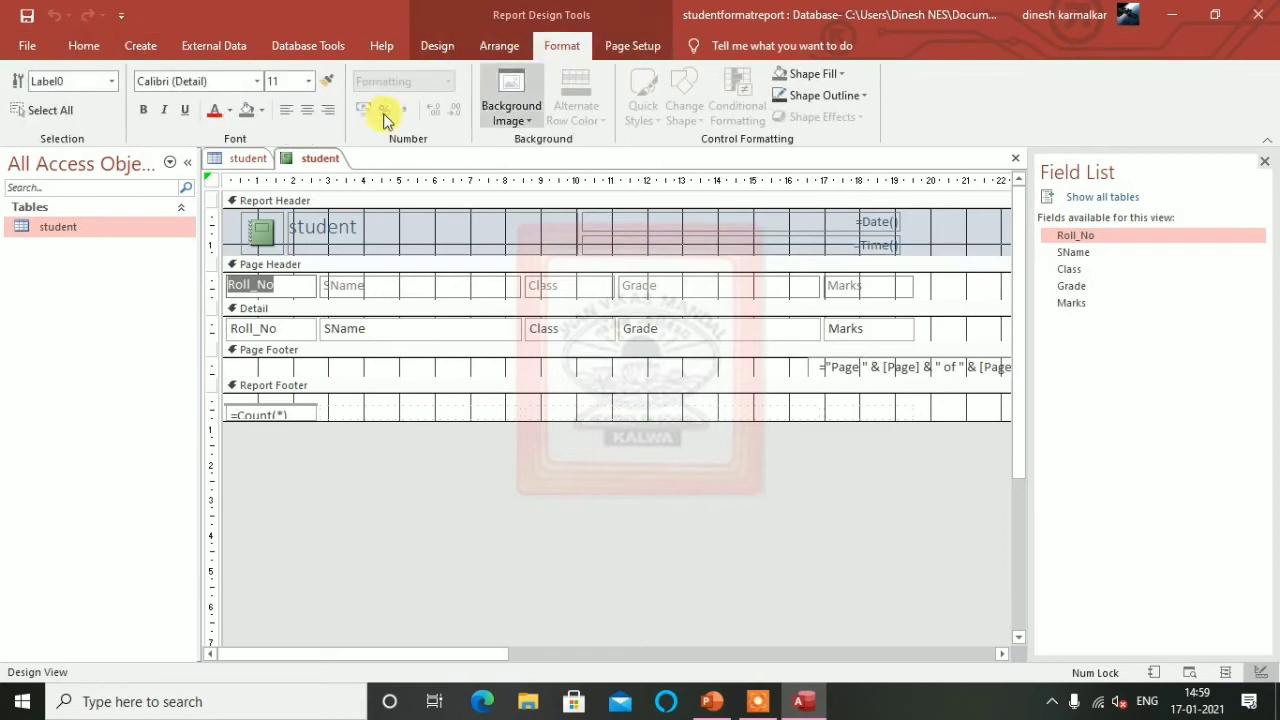
pyautogui.click(218, 114)
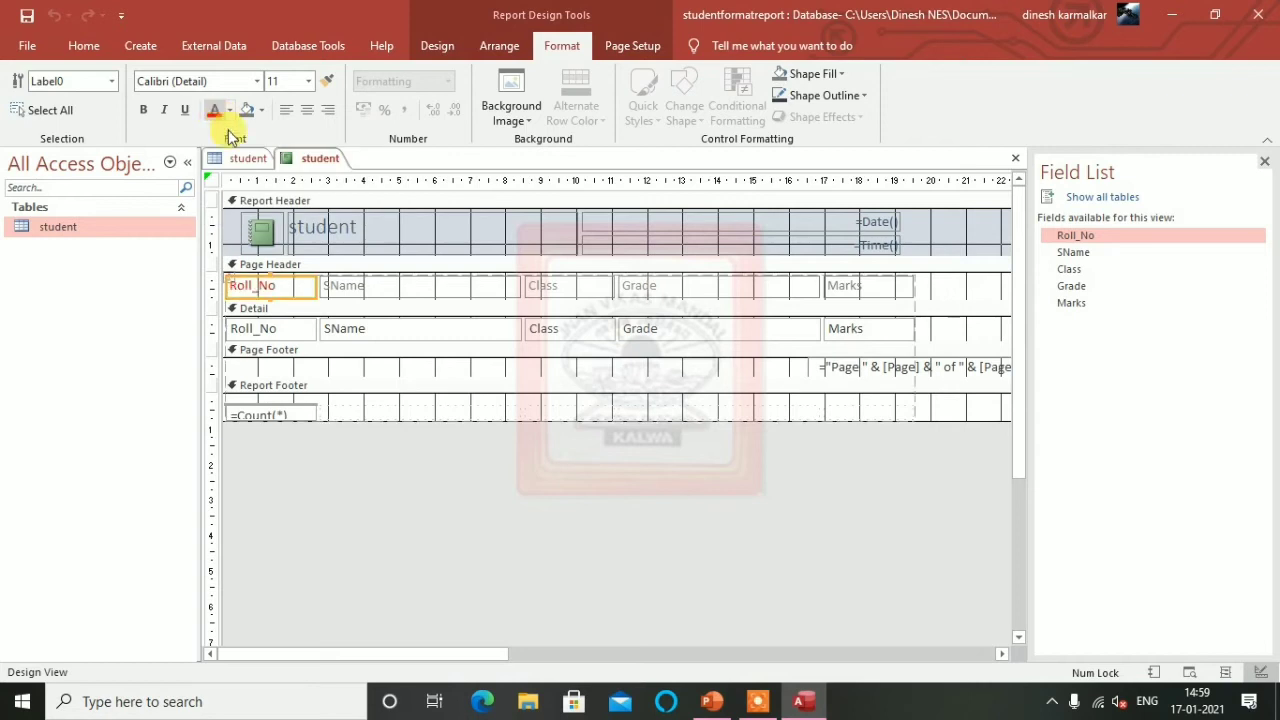
pyautogui.click(257, 82)
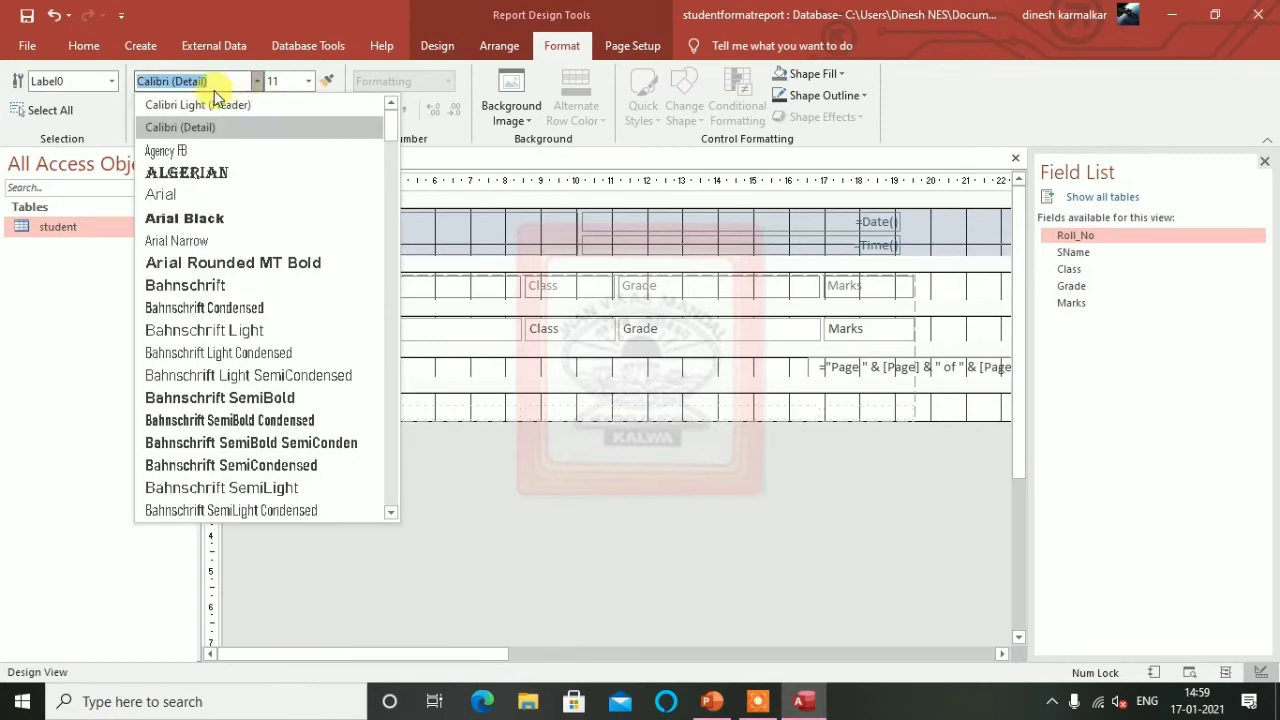
pyautogui.click(193, 222)
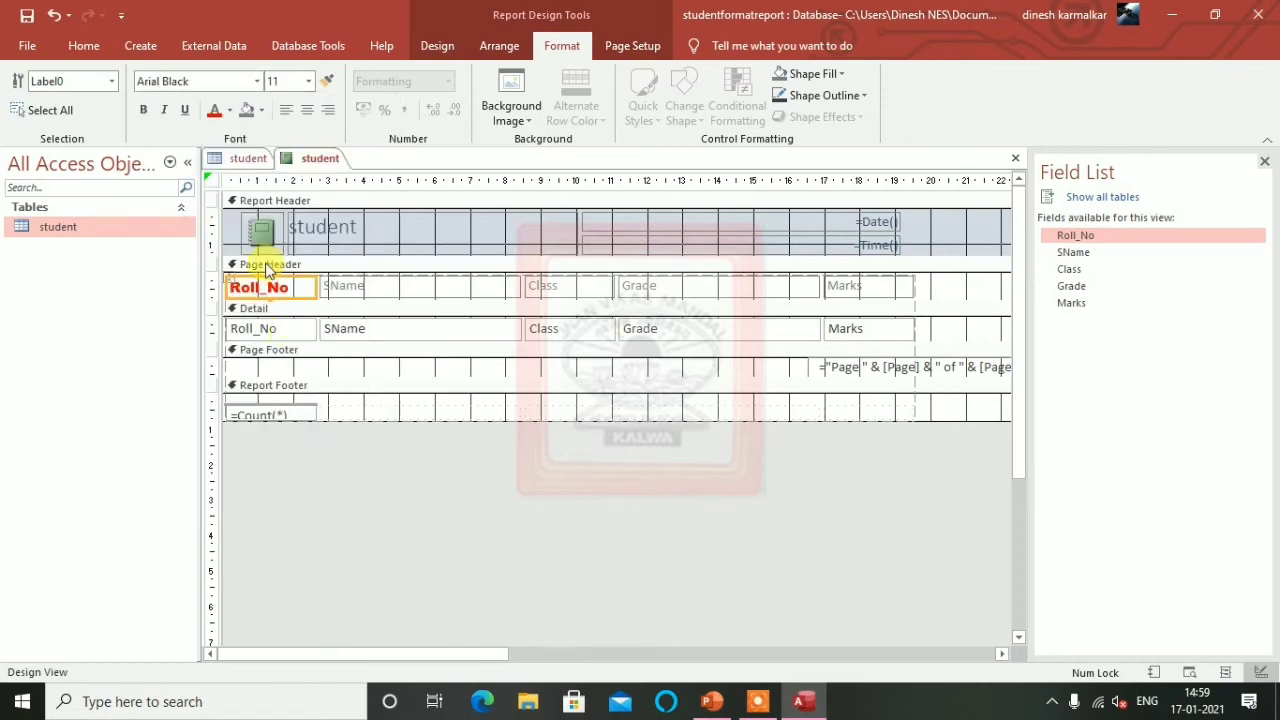
pyautogui.click(308, 82)
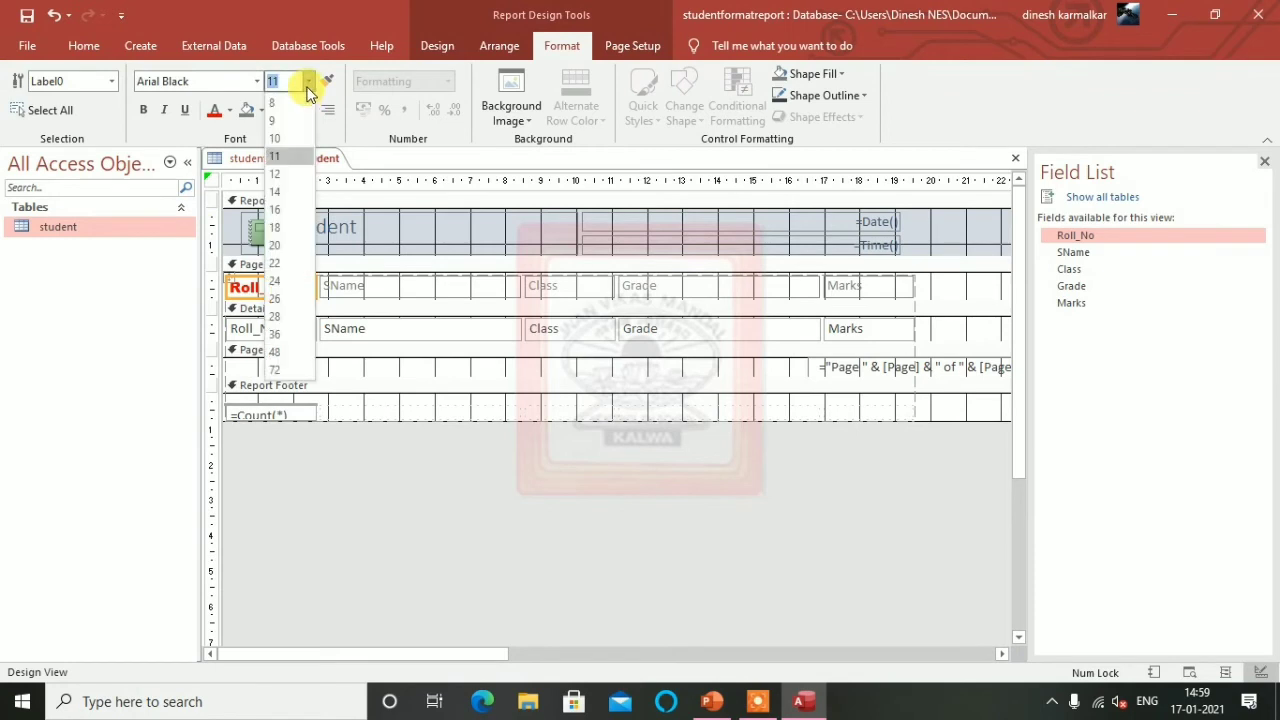
pyautogui.click(290, 176)
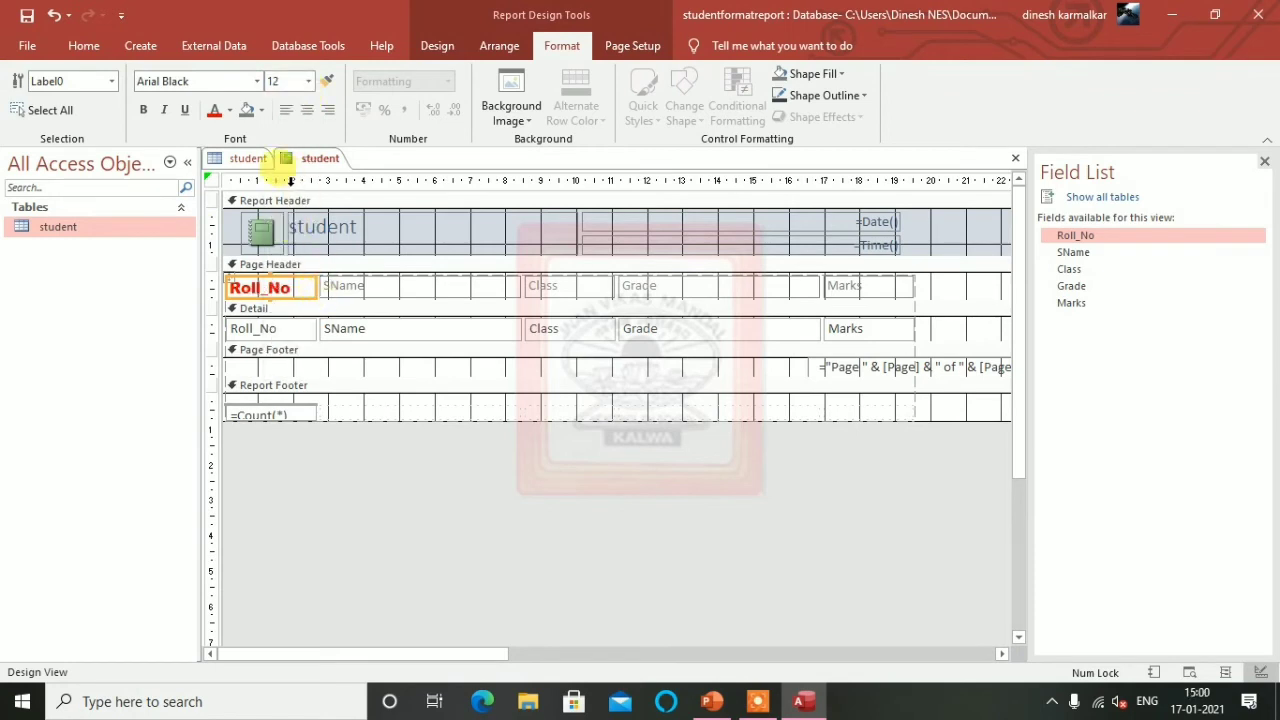
pyautogui.click(262, 112)
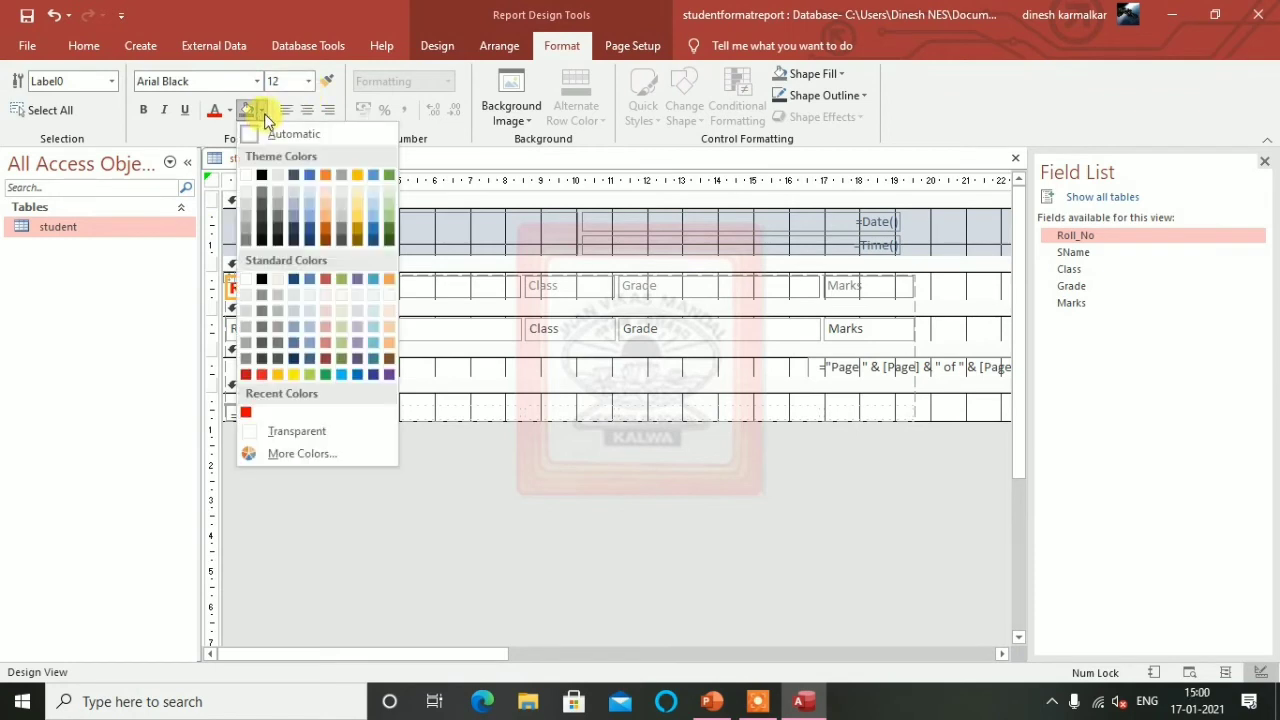
pyautogui.click(294, 375)
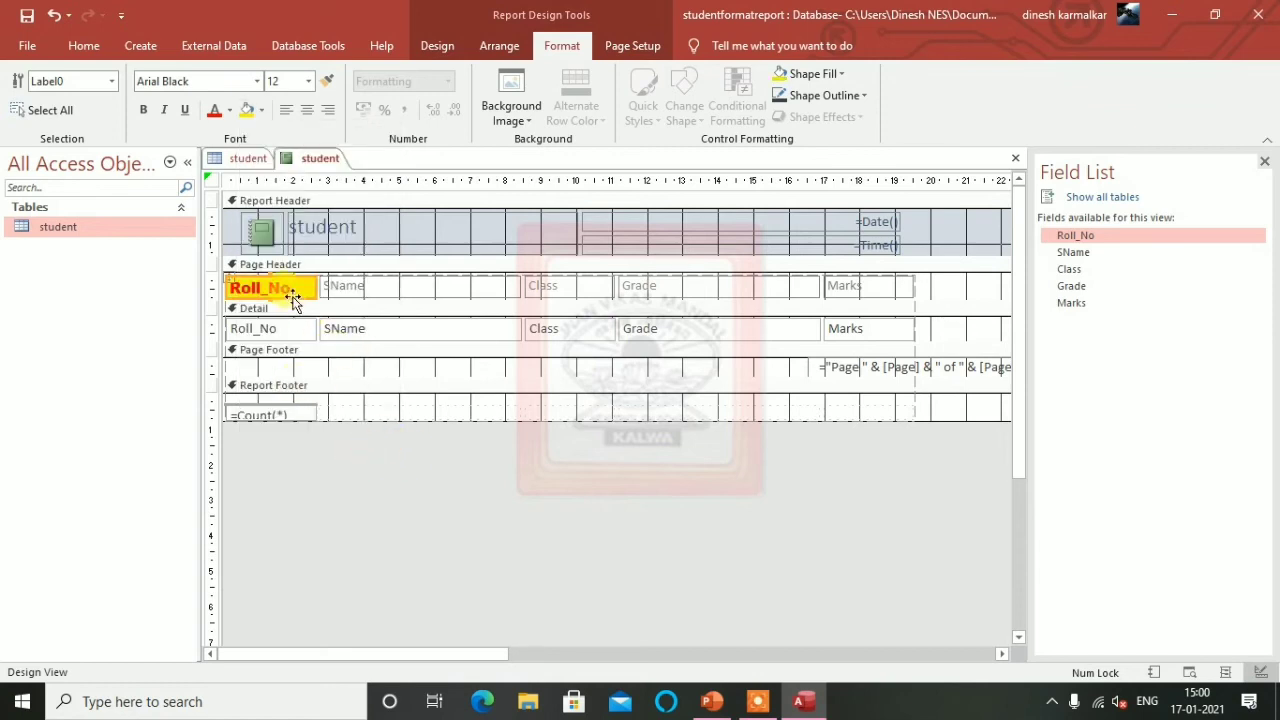
# - Format the SName label in the Page Header with purple Arial Black text at size 12 and a light green background
pyautogui.click(393, 290)
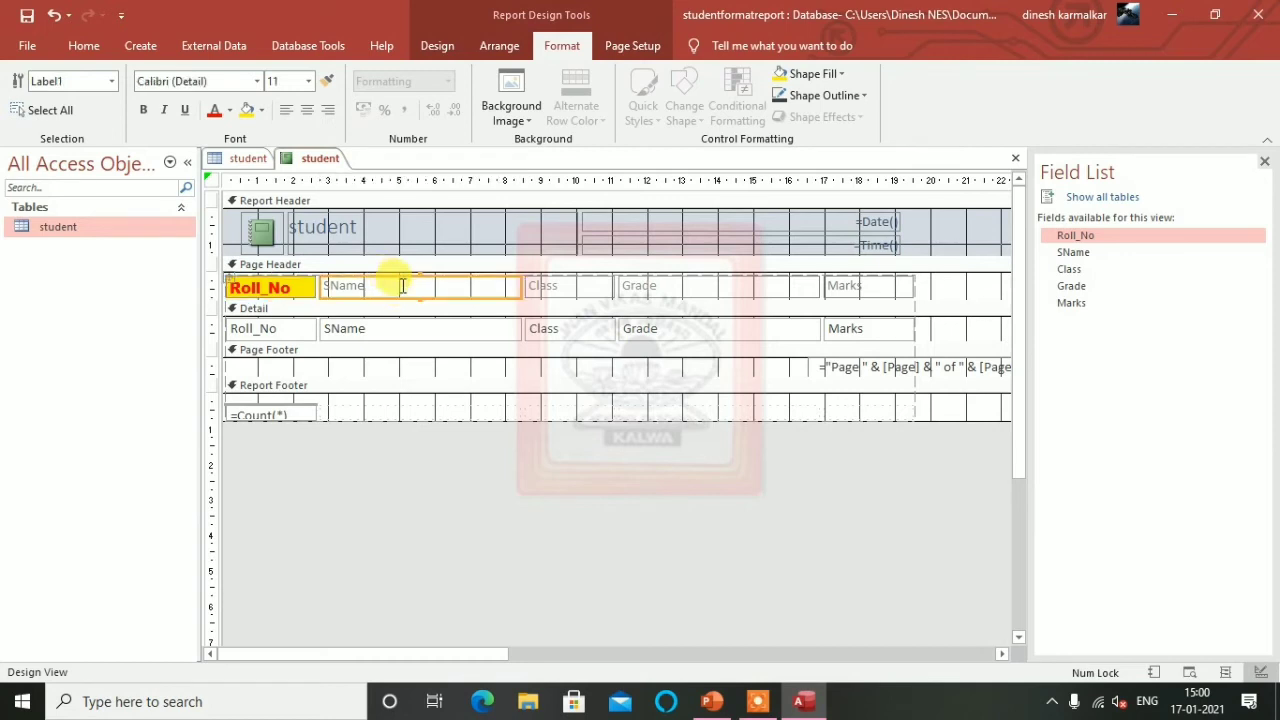
pyautogui.click(229, 114)
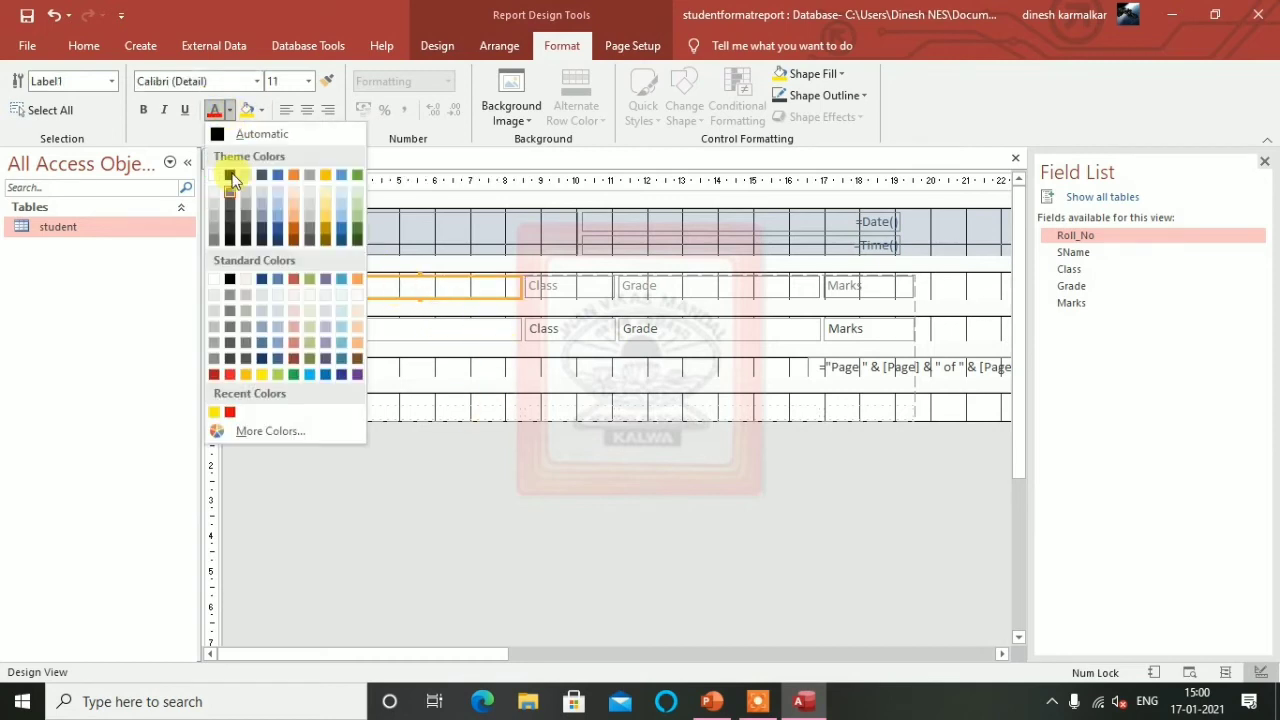
pyautogui.click(354, 374)
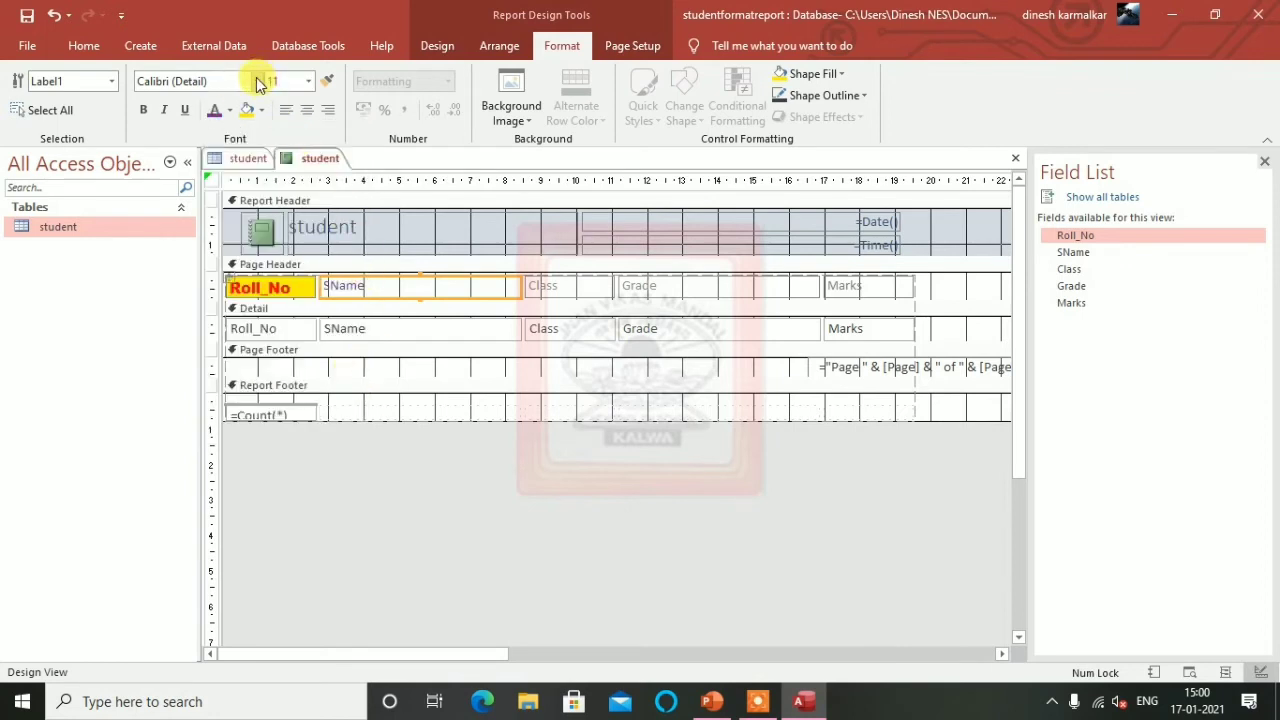
pyautogui.click(309, 81)
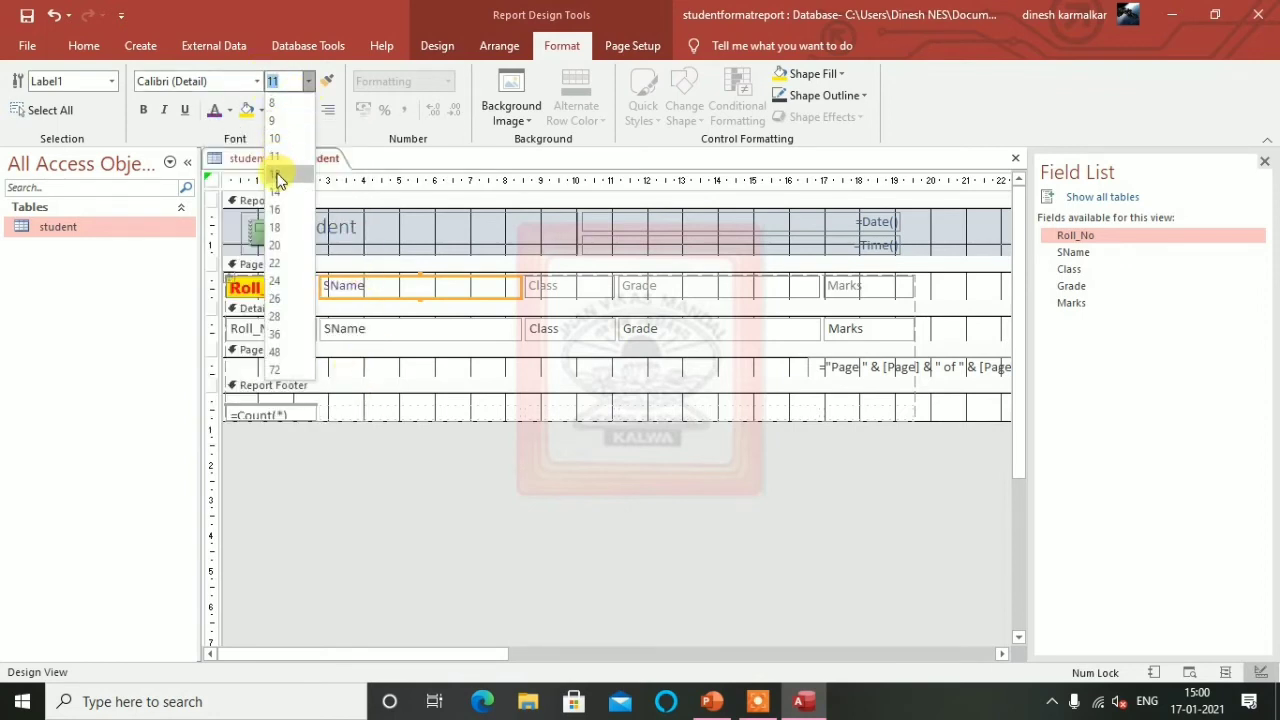
pyautogui.click(276, 175)
pyautogui.click(257, 81)
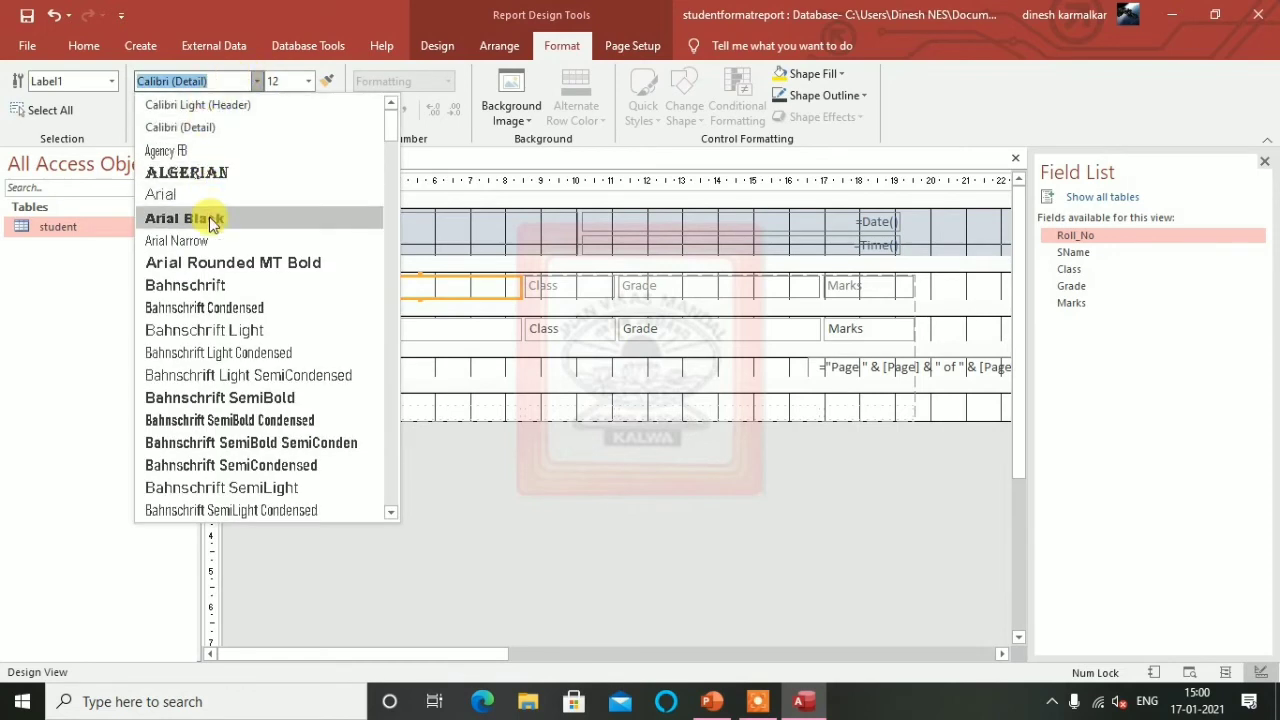
pyautogui.click(210, 224)
pyautogui.click(262, 111)
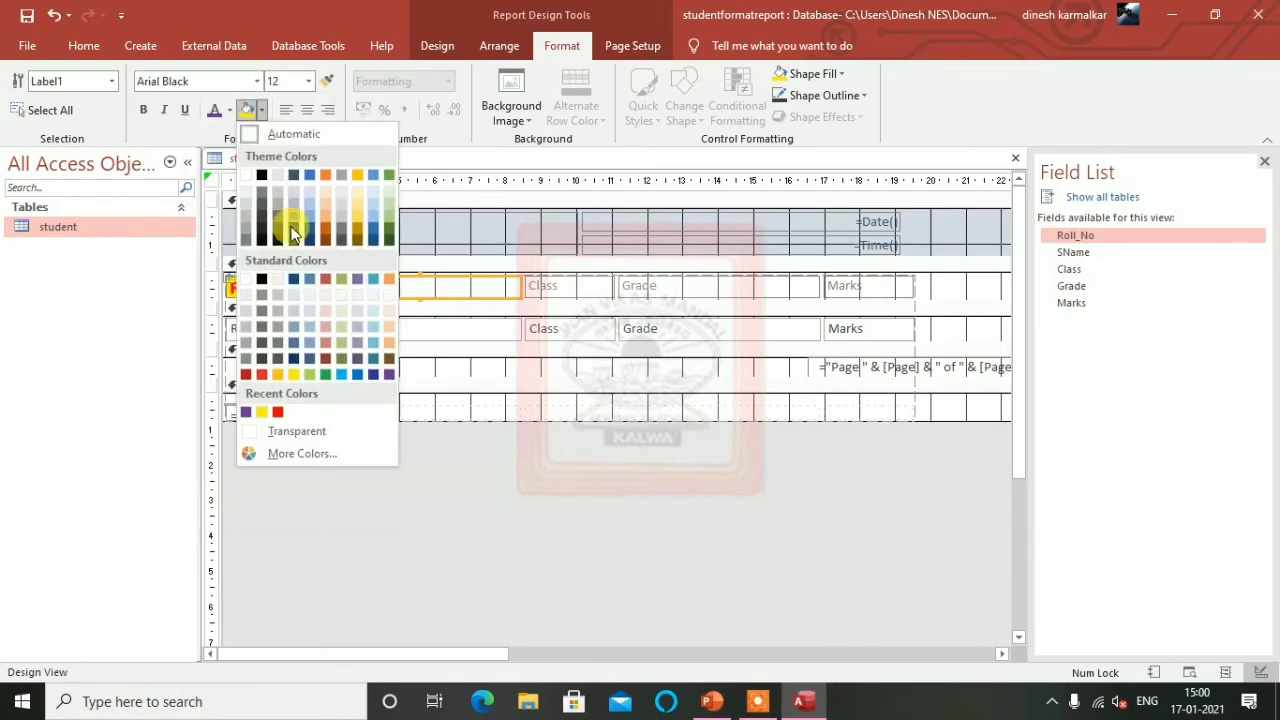
pyautogui.click(341, 327)
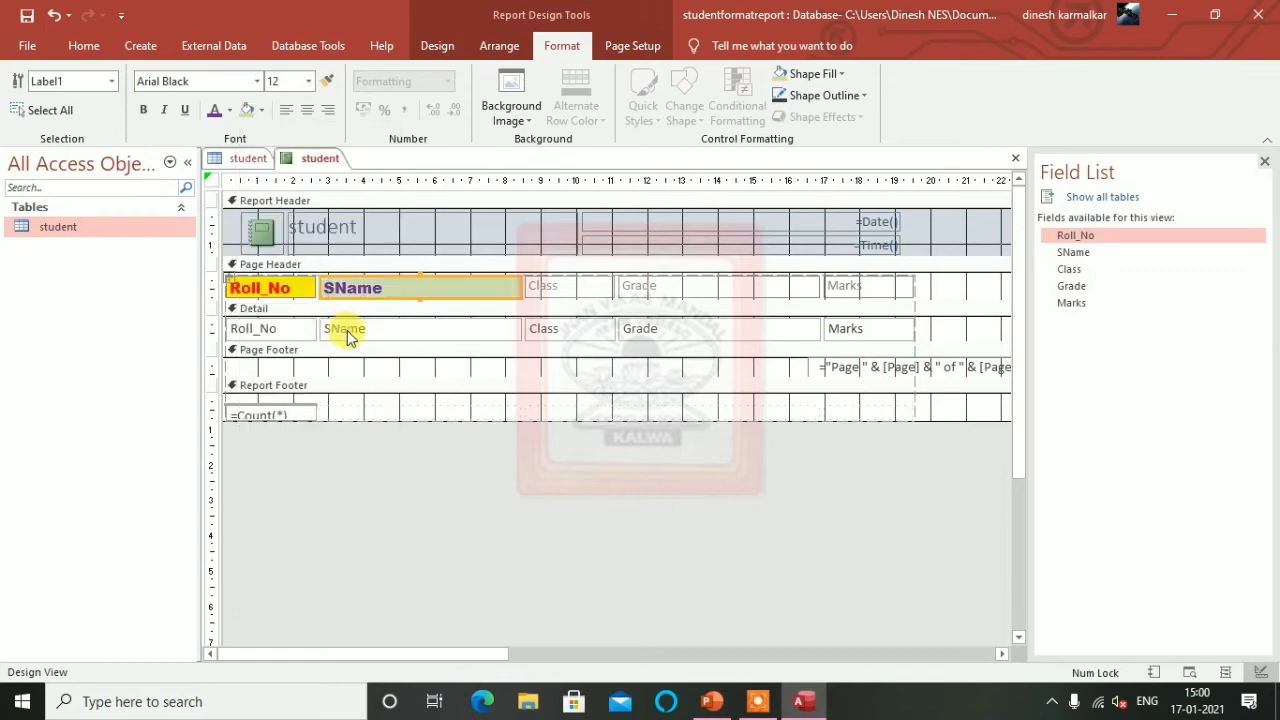
# - Format the Class label in the Page Header with dark red Arial Black text at size 12 and a light red background
pyautogui.click(552, 288)
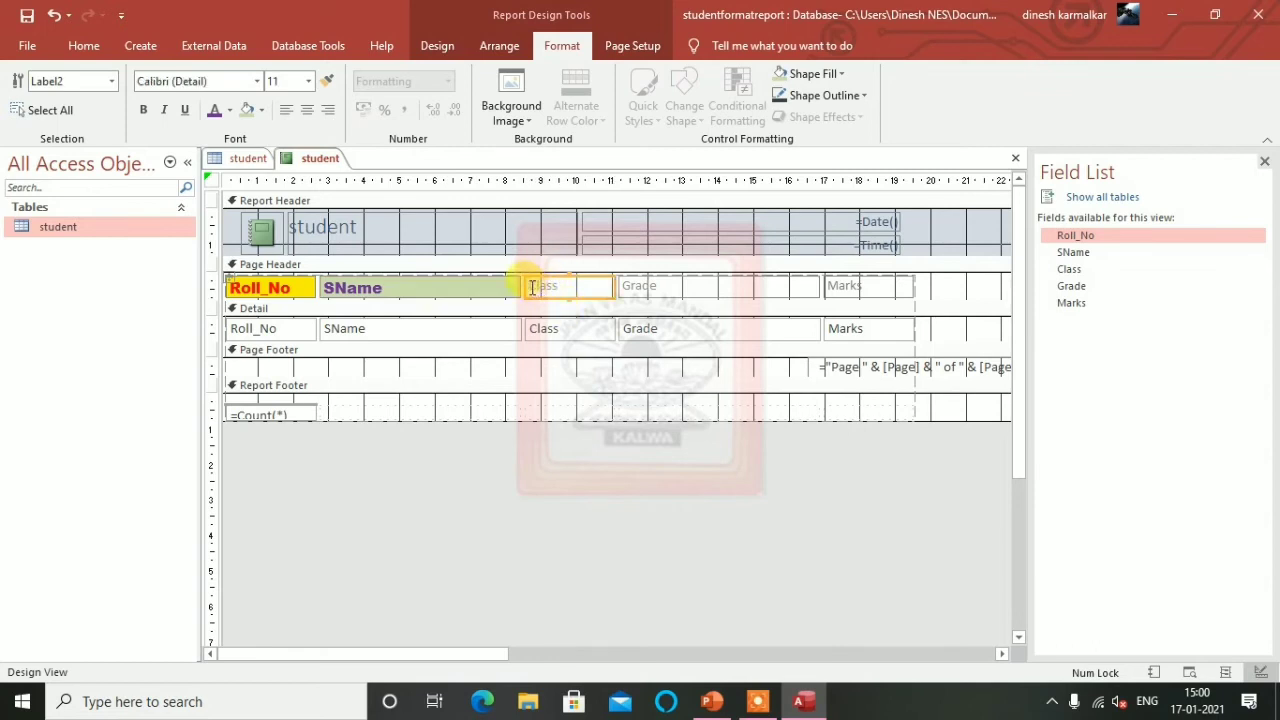
pyautogui.doubleClick(540, 287)
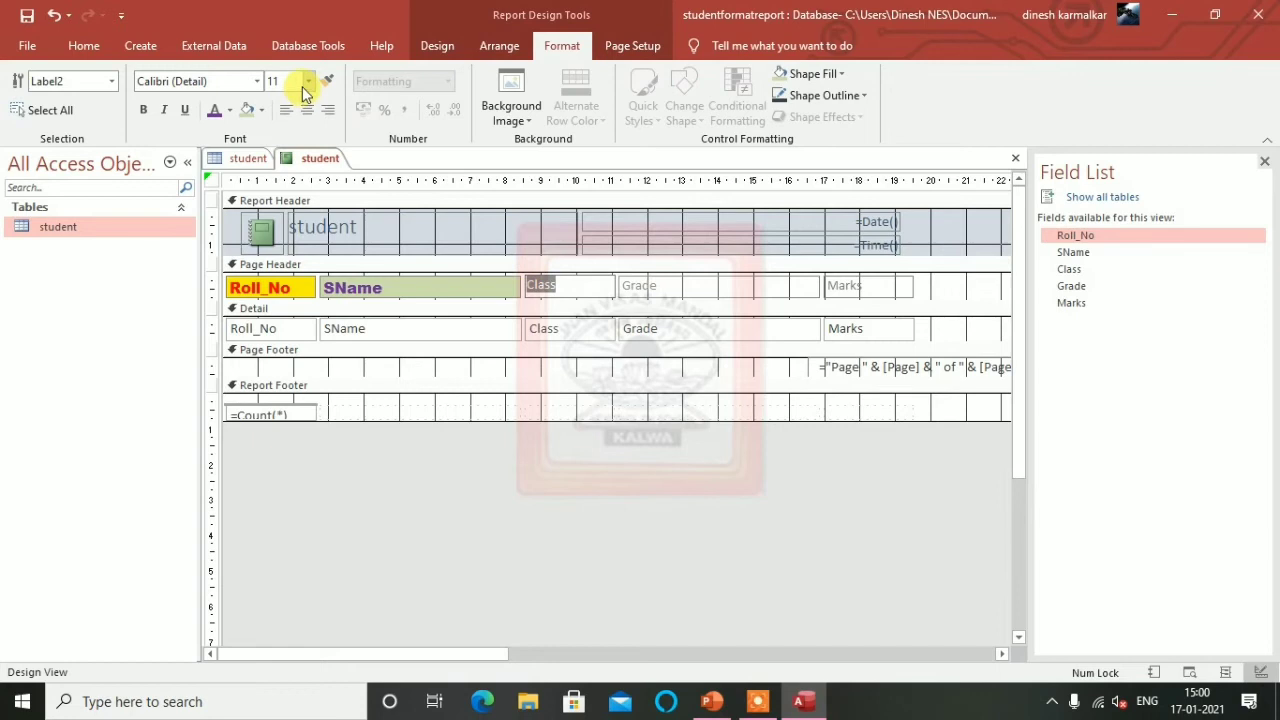
pyautogui.click(309, 81)
pyautogui.click(283, 176)
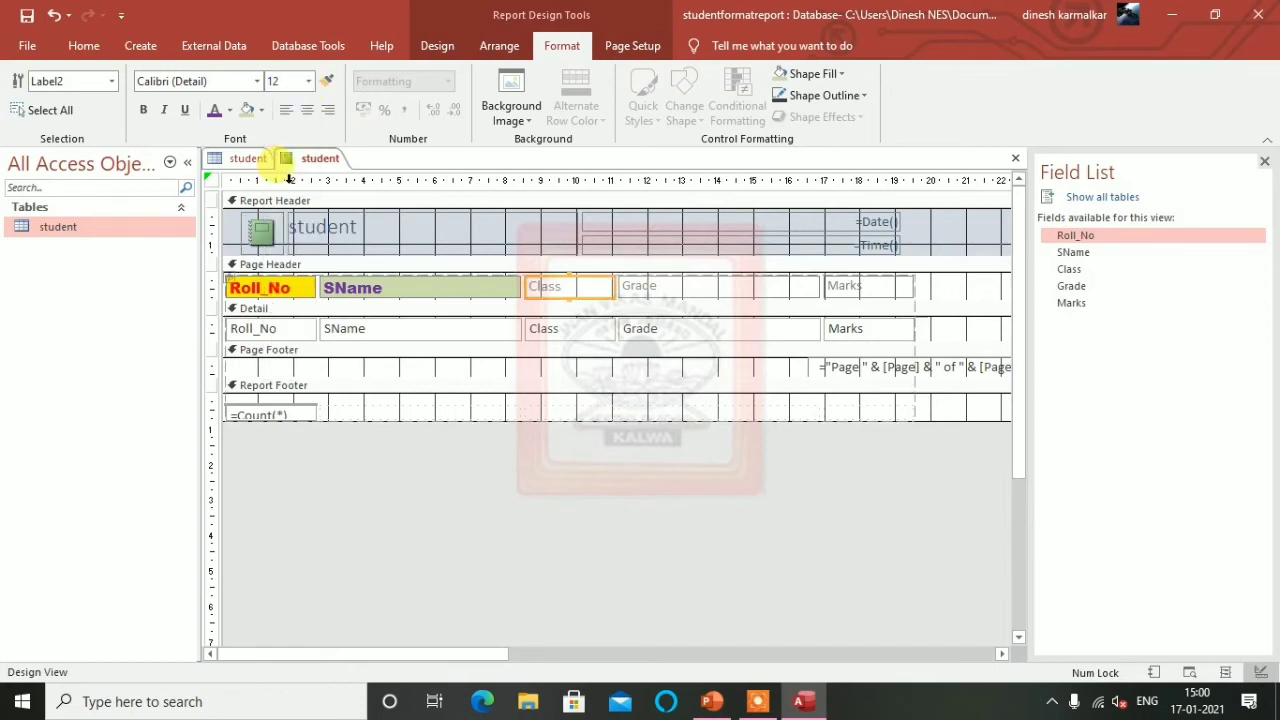
pyautogui.click(262, 80)
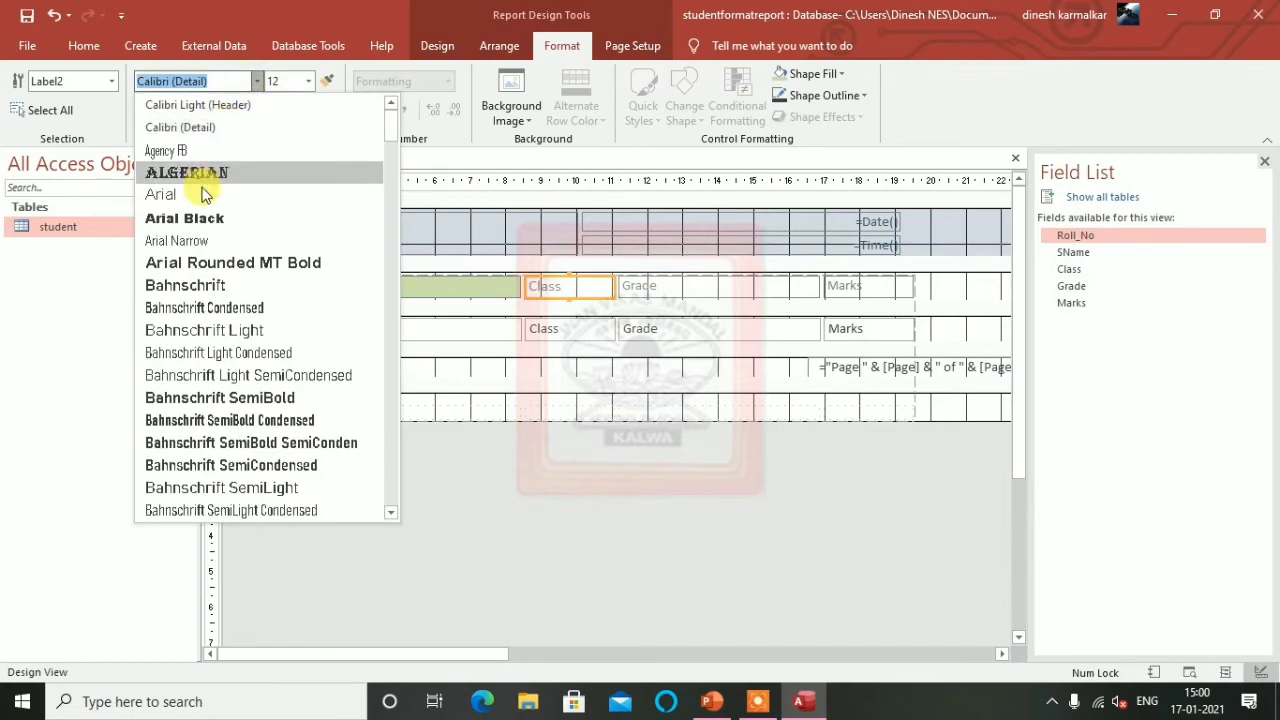
pyautogui.click(206, 214)
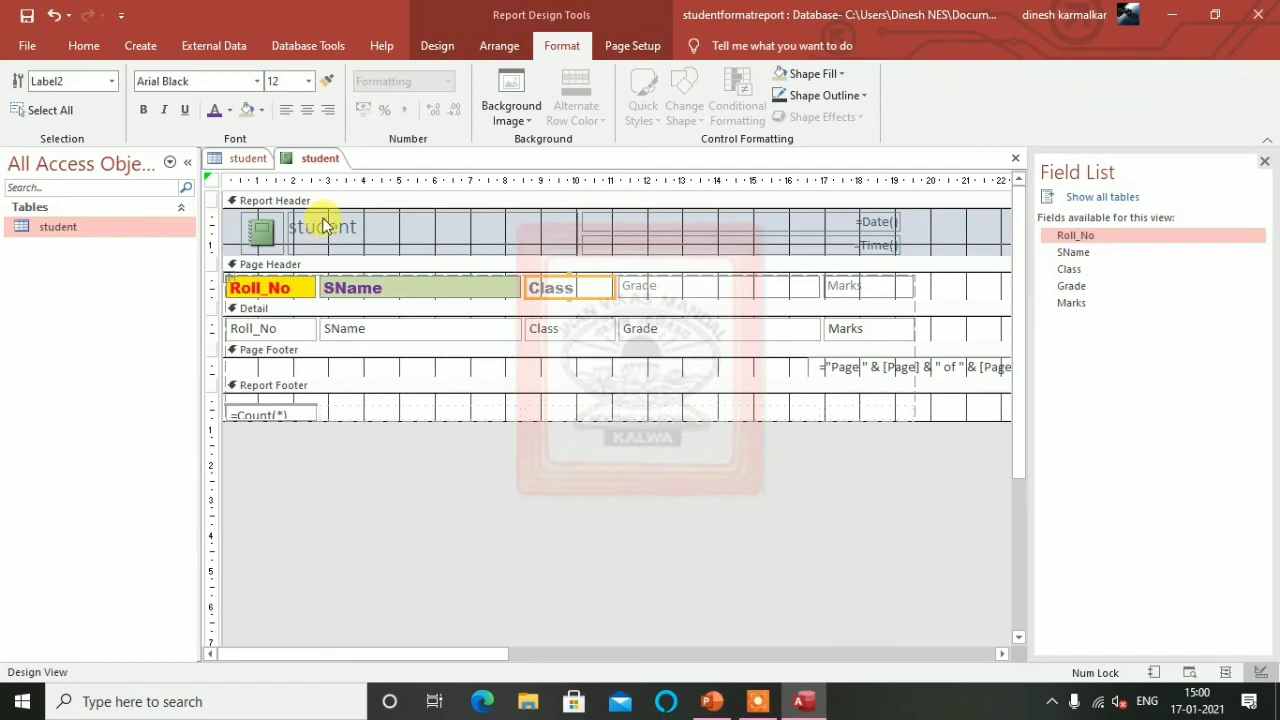
pyautogui.click(229, 111)
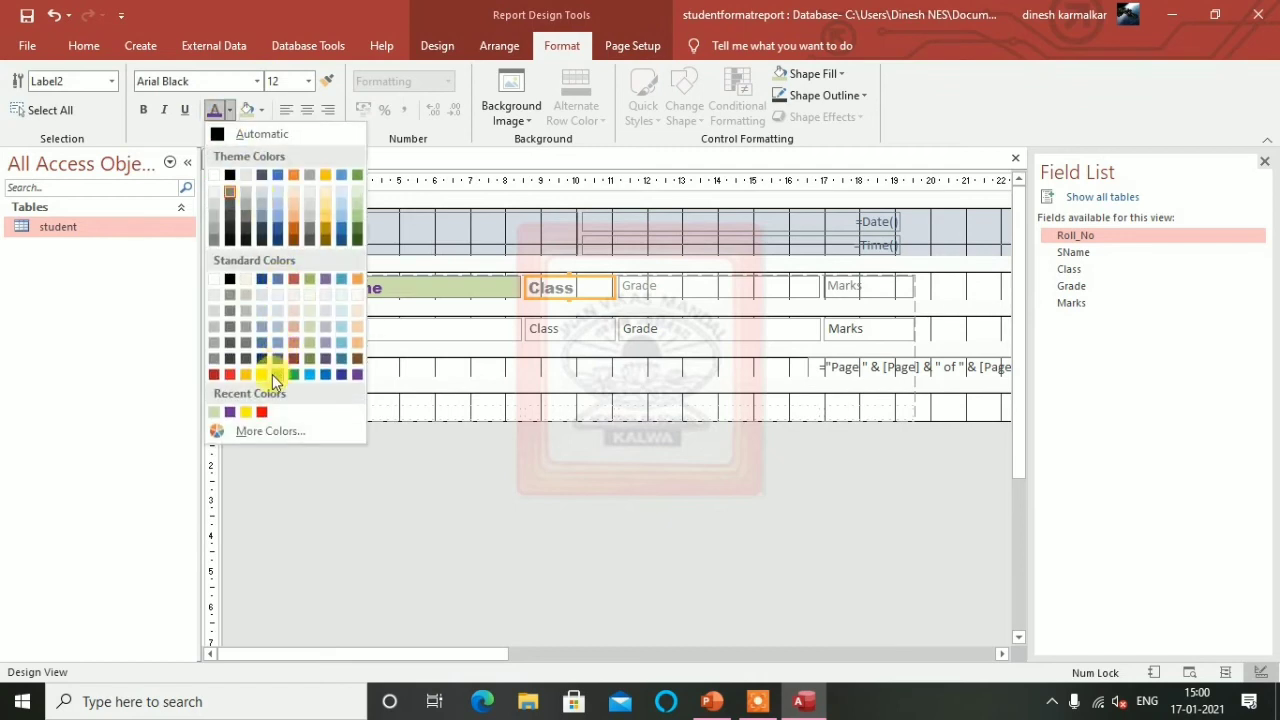
pyautogui.click(215, 376)
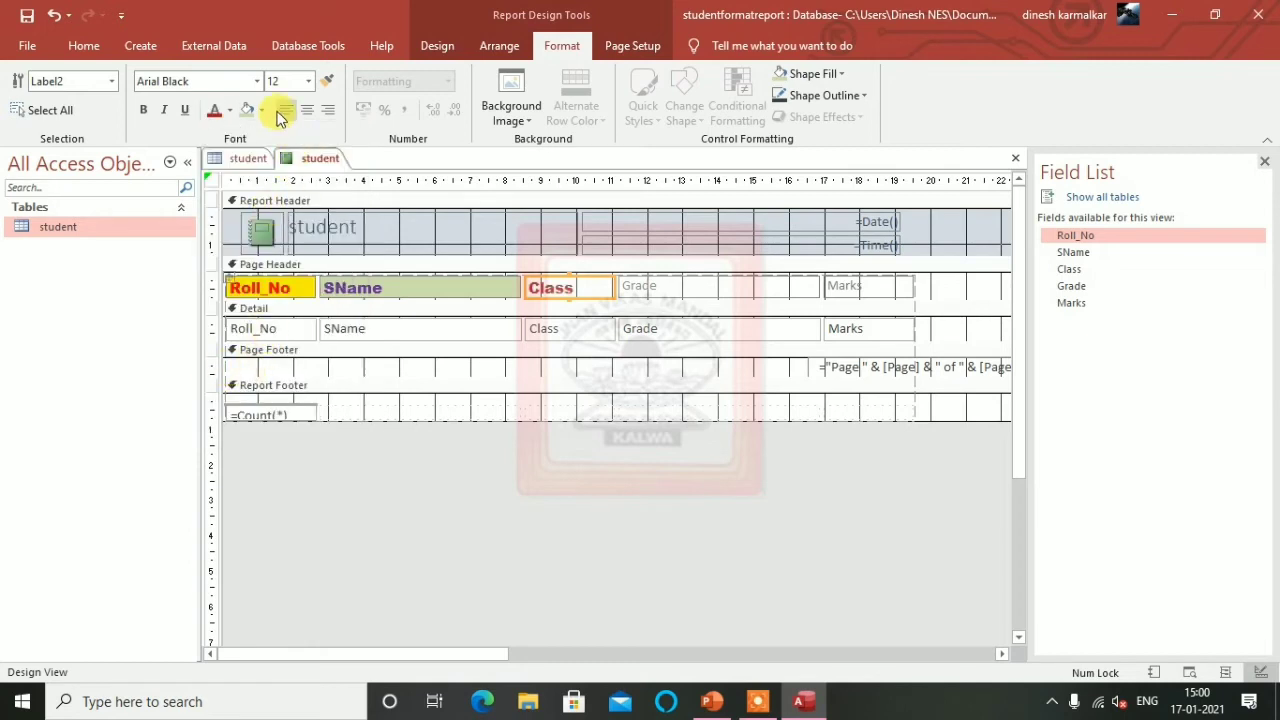
pyautogui.click(261, 110)
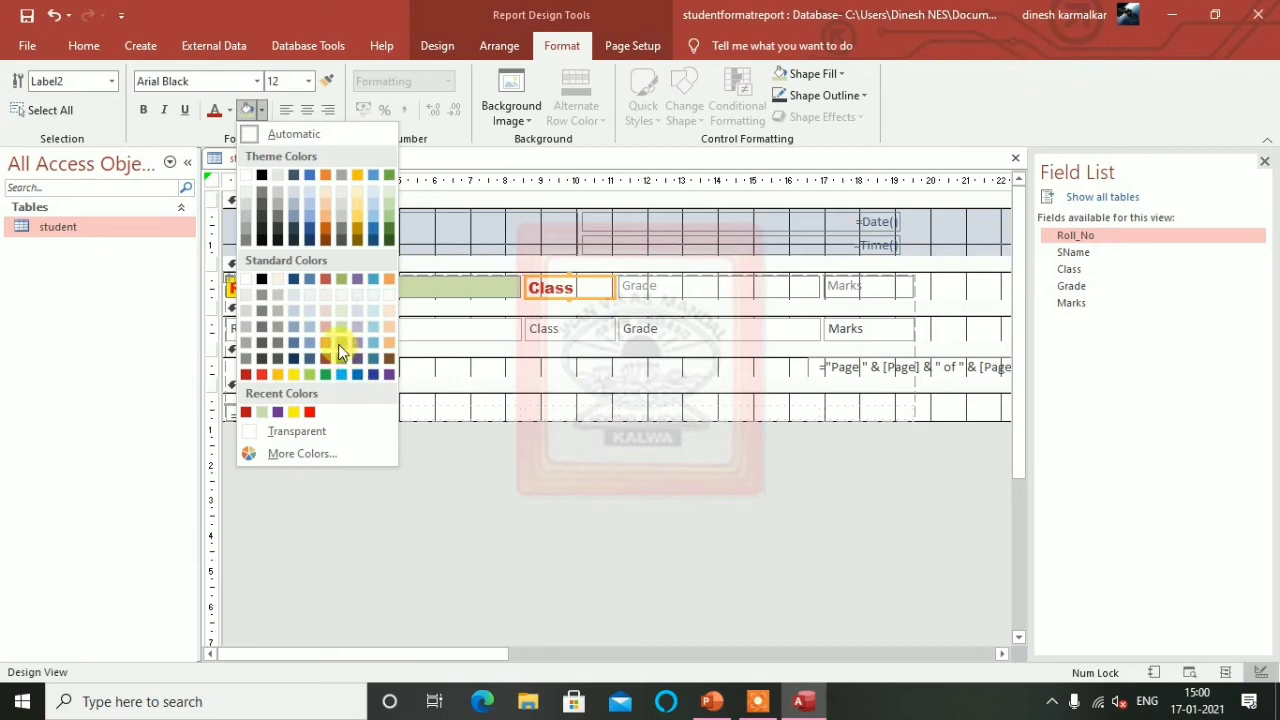
pyautogui.click(324, 329)
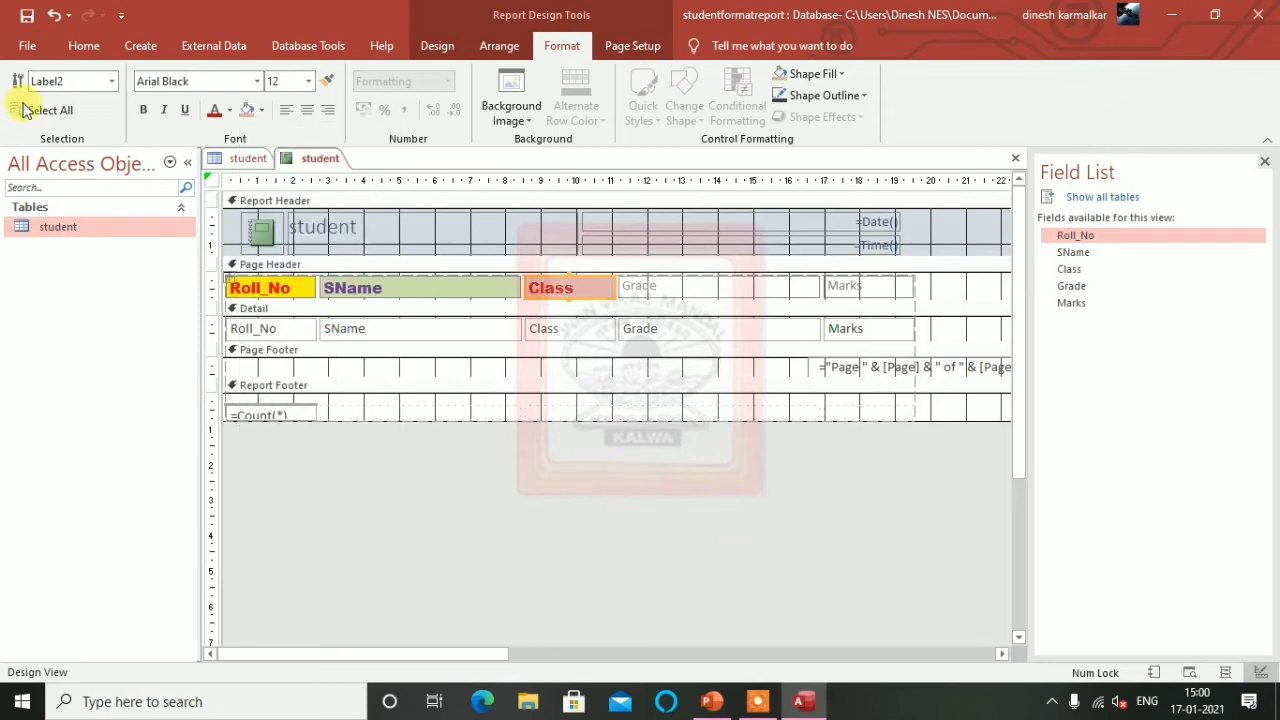
# - Save the report under the name studentReport
pyautogui.click(24, 22)
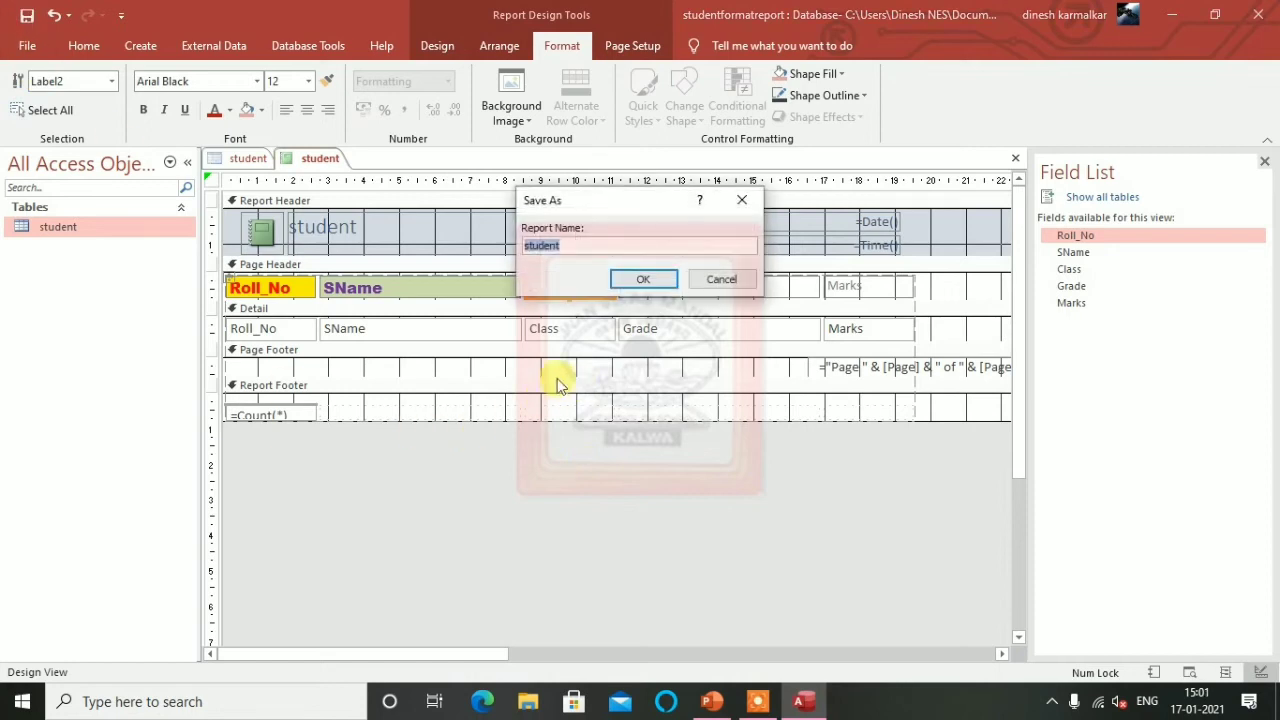
pyautogui.click(572, 247)
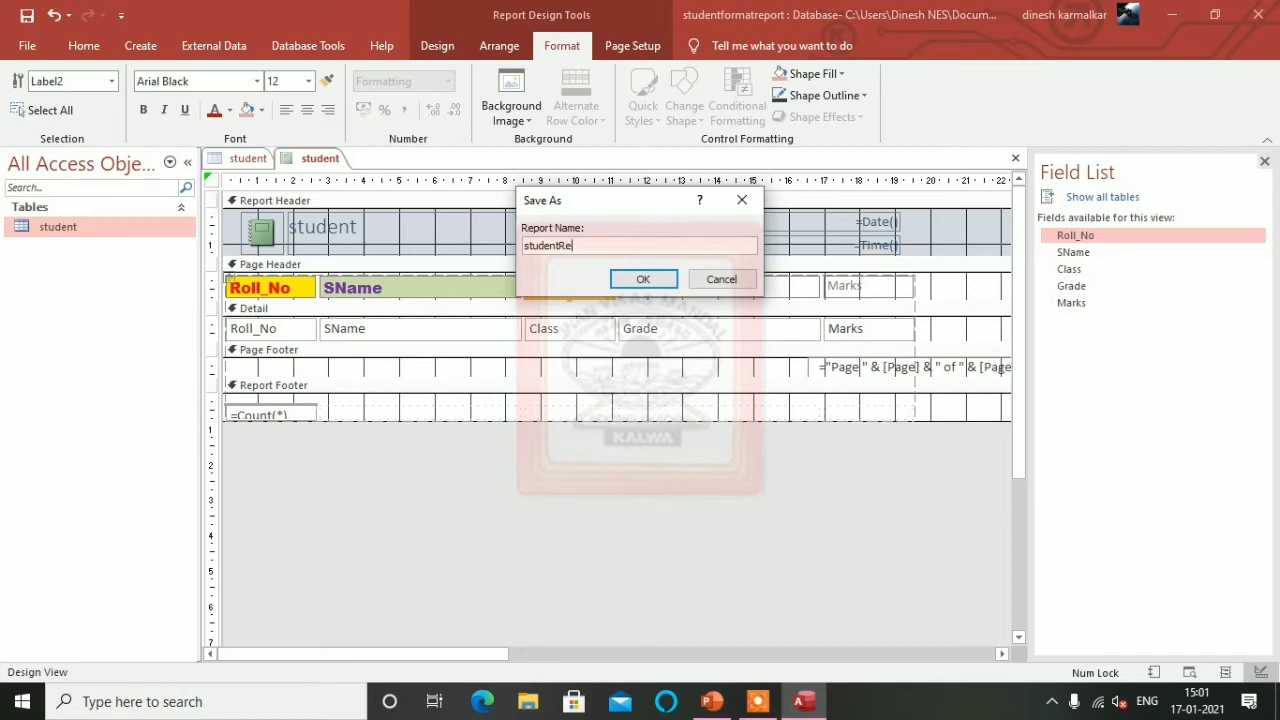
pyautogui.click(643, 279)
# - Format the Grade label in the Page Header with light blue Arial Black text at size 12 and a medium green background
pyautogui.click(636, 288)
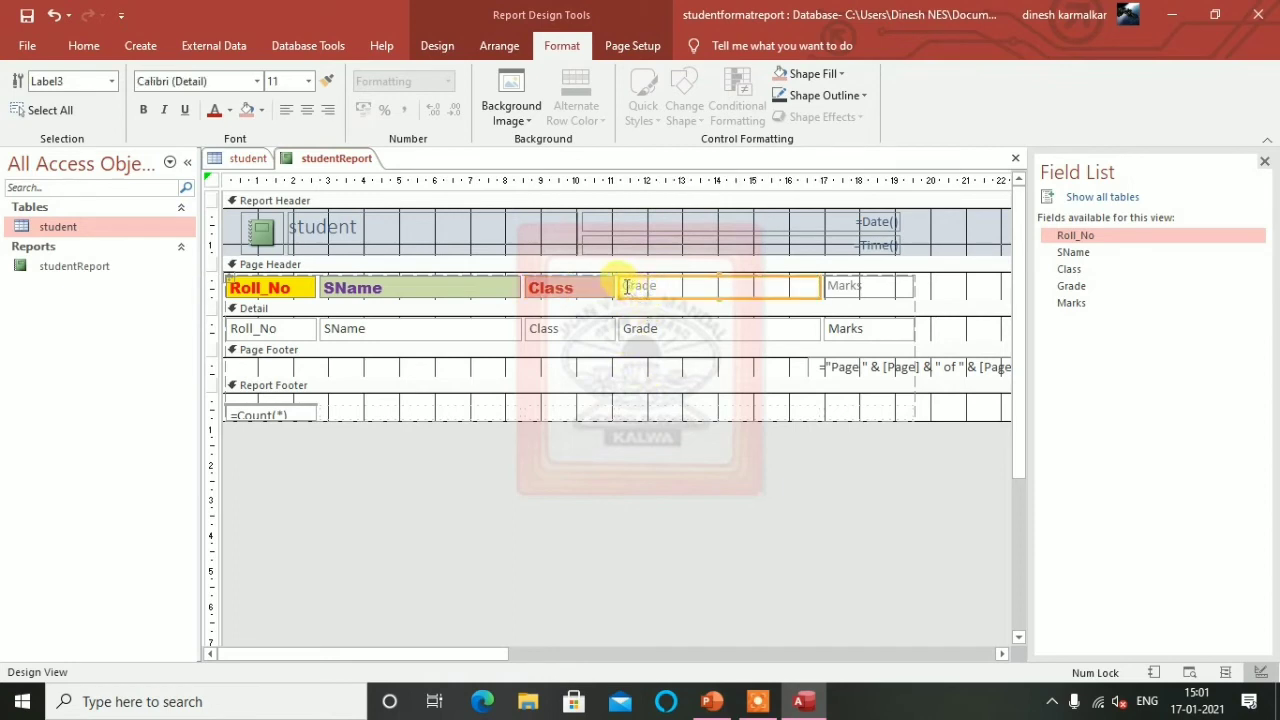
pyautogui.doubleClick(625, 286)
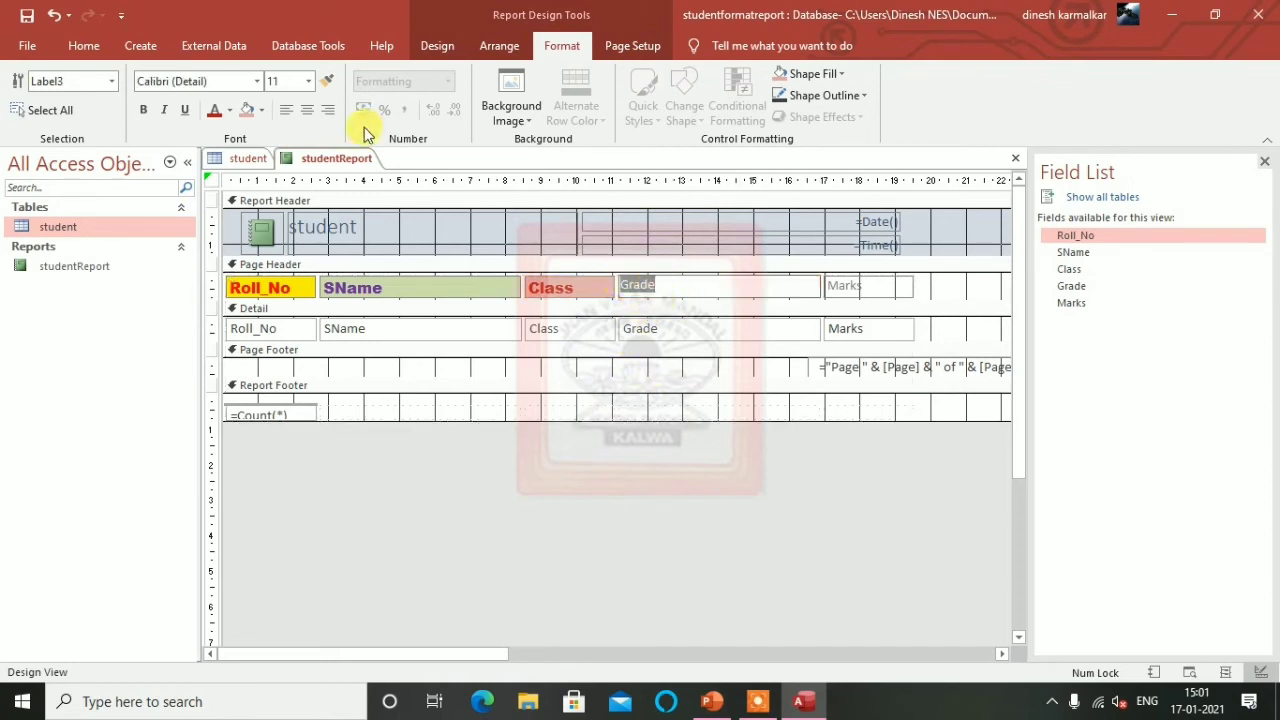
pyautogui.click(256, 81)
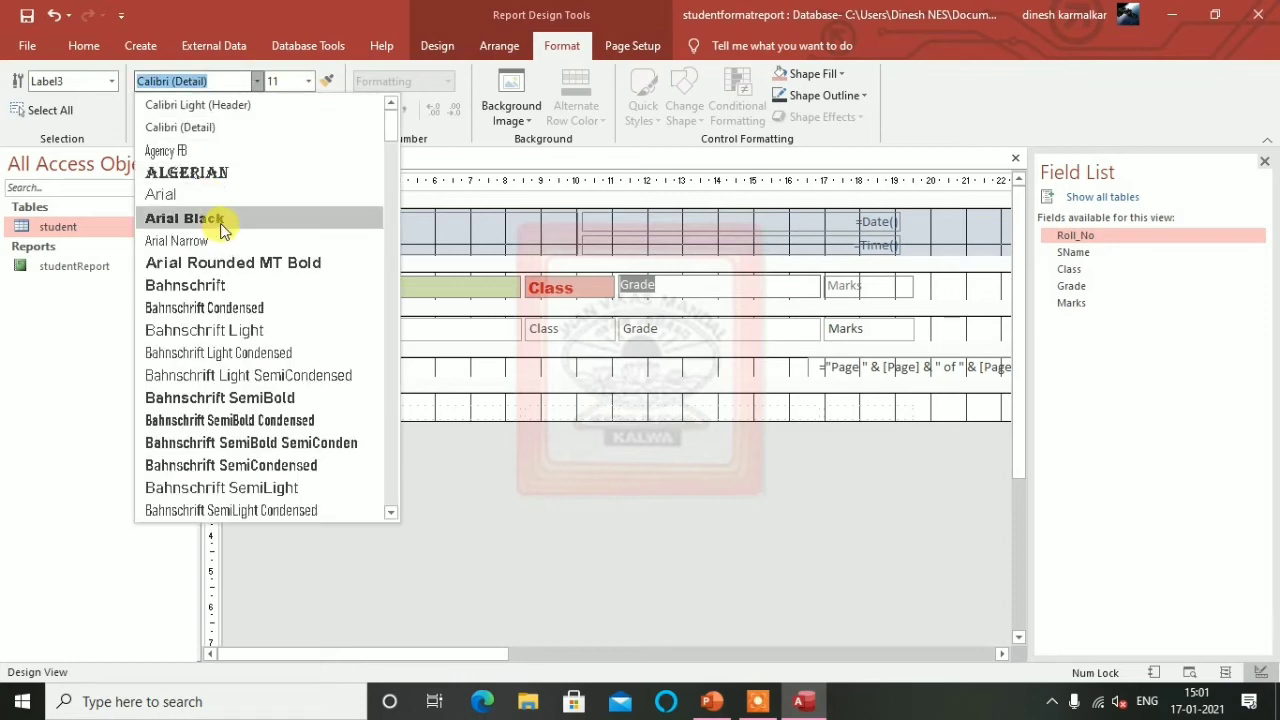
pyautogui.click(214, 212)
pyautogui.click(308, 81)
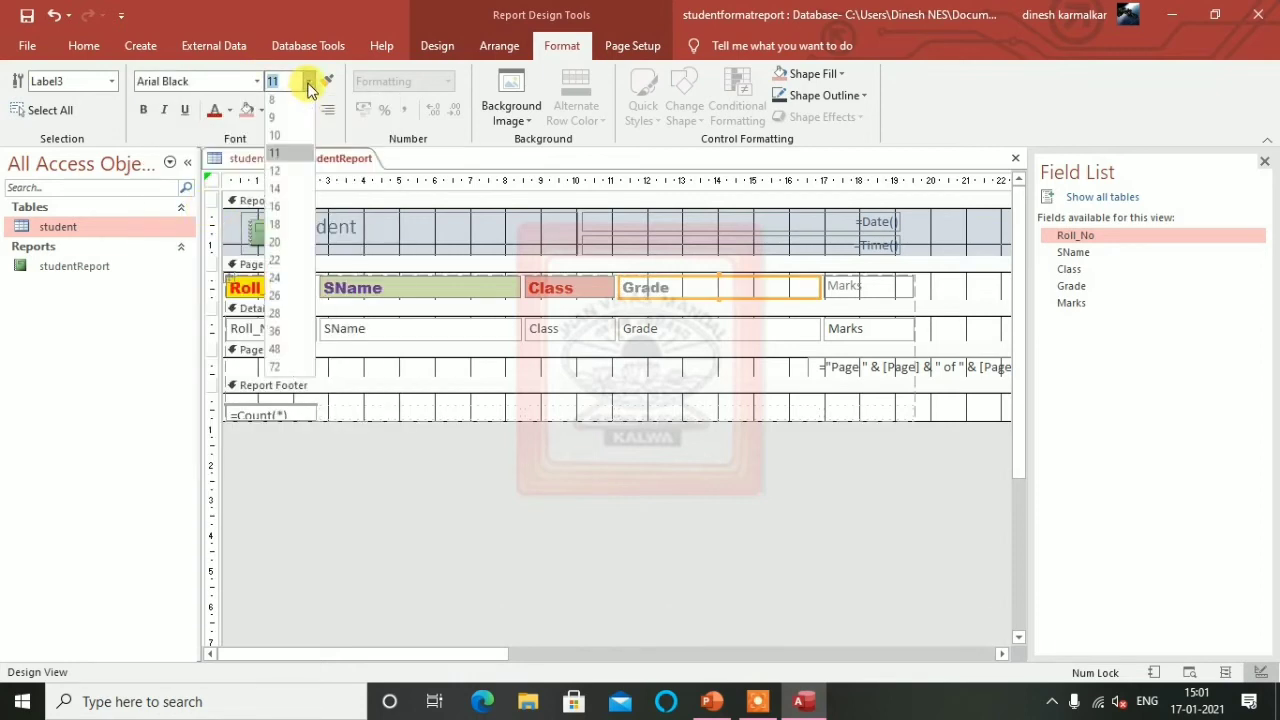
pyautogui.click(279, 176)
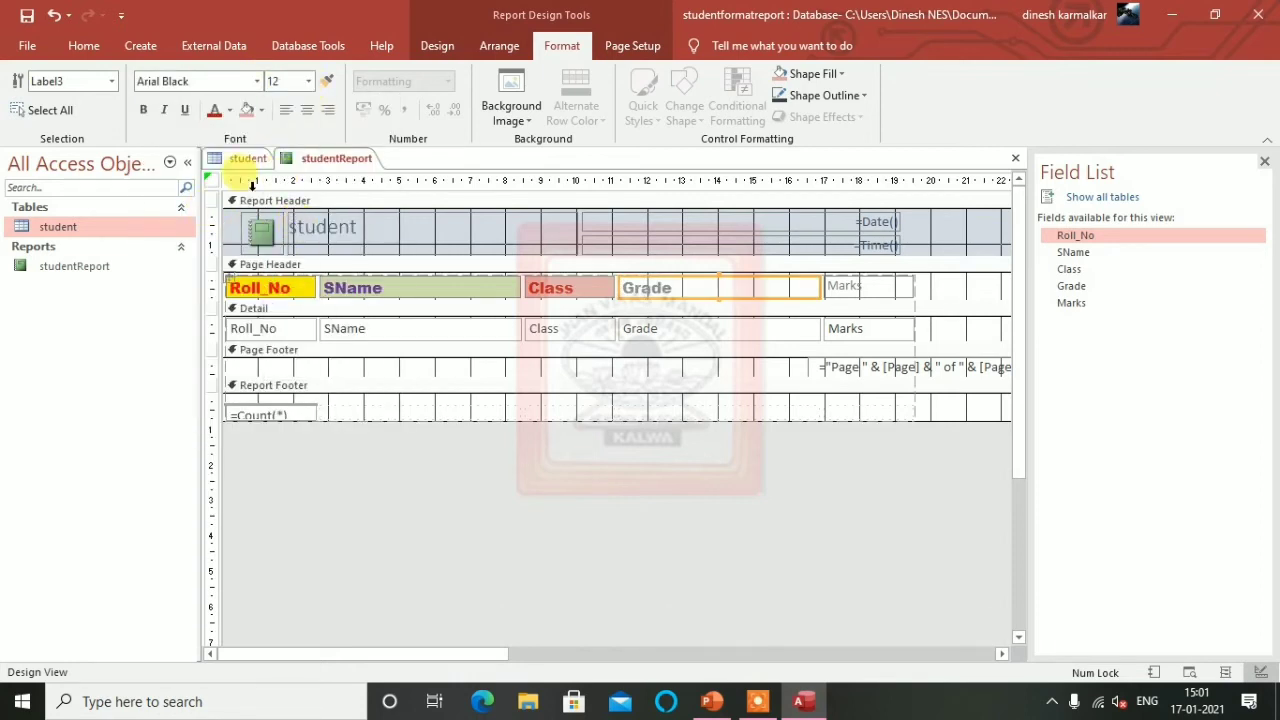
pyautogui.click(229, 111)
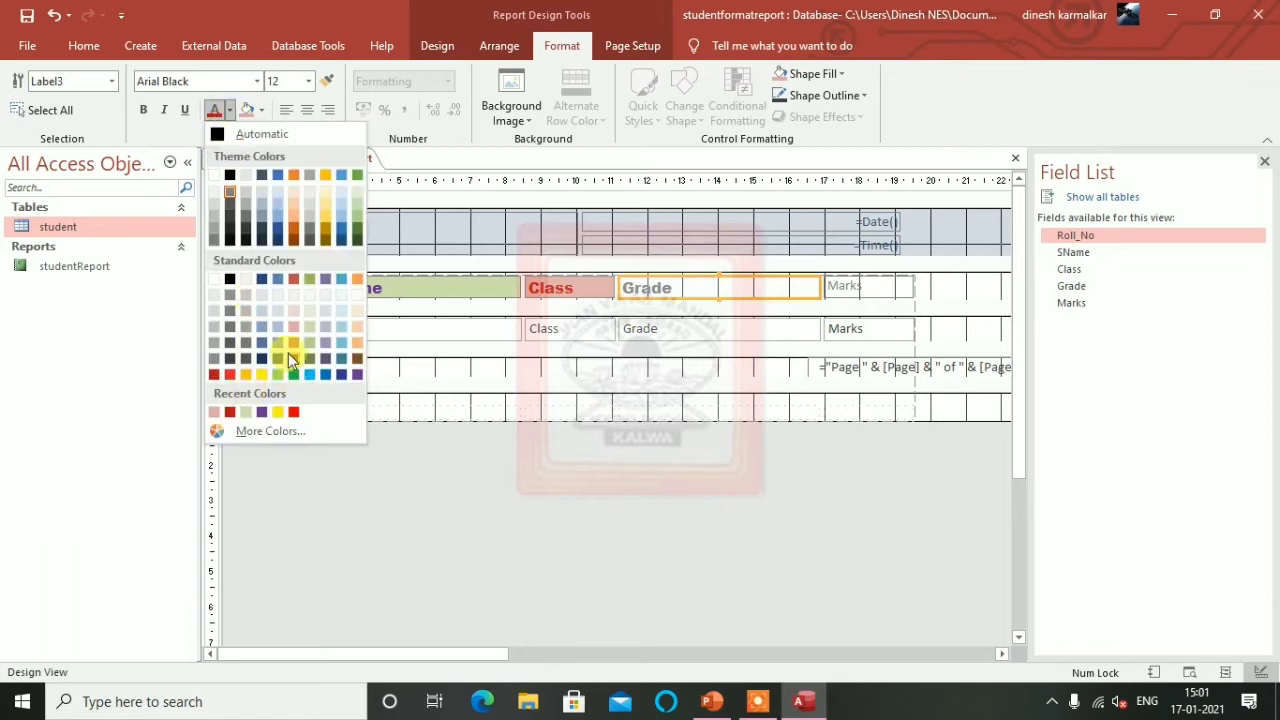
pyautogui.click(315, 380)
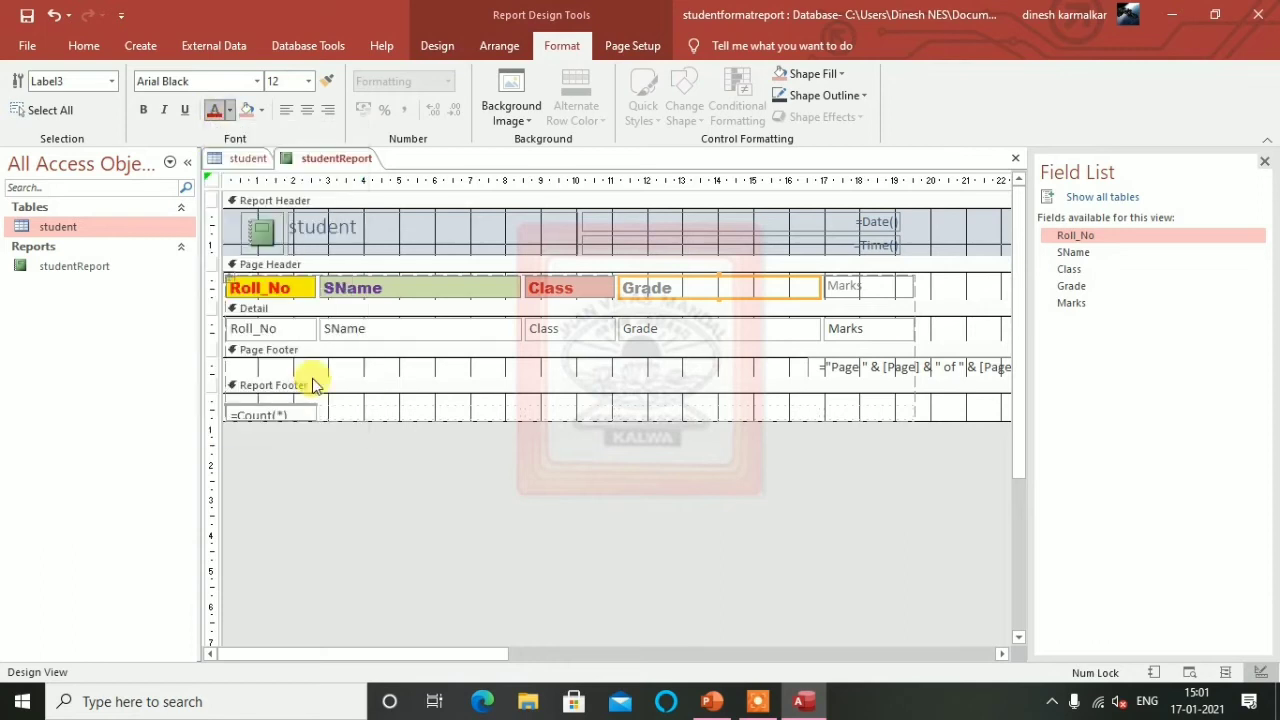
pyautogui.click(260, 113)
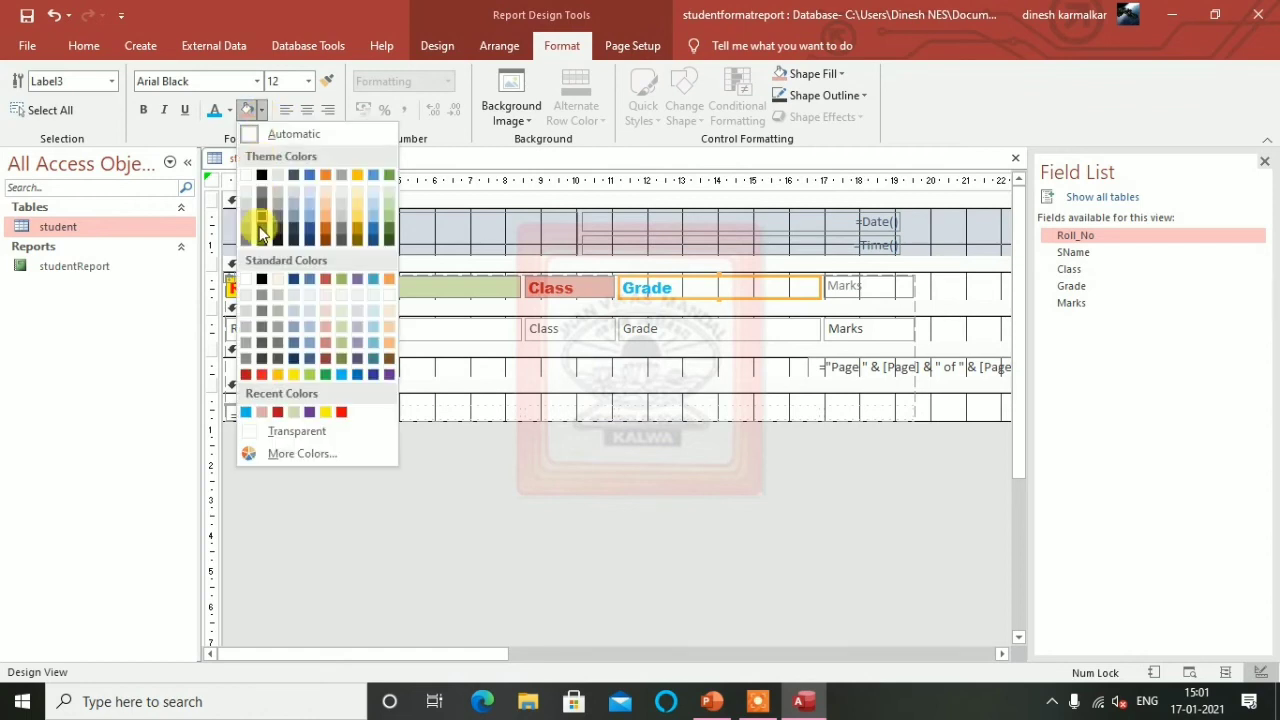
pyautogui.click(247, 343)
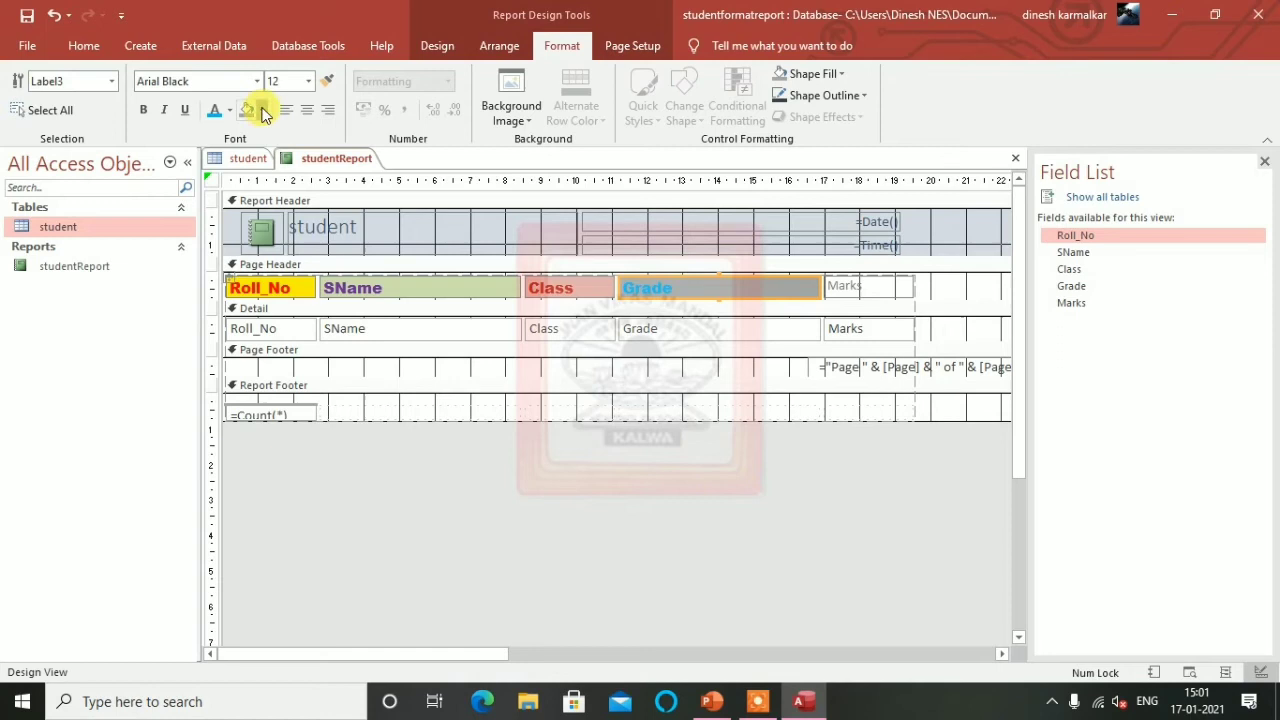
pyautogui.click(262, 112)
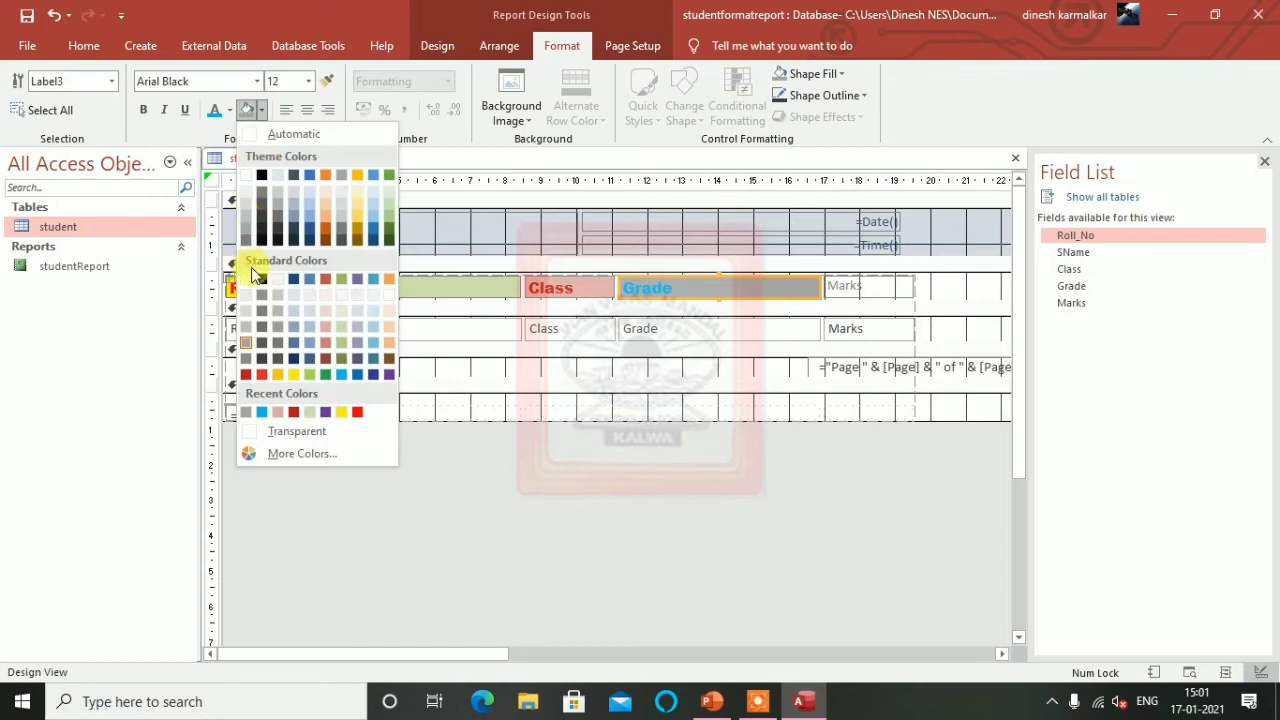
pyautogui.click(345, 347)
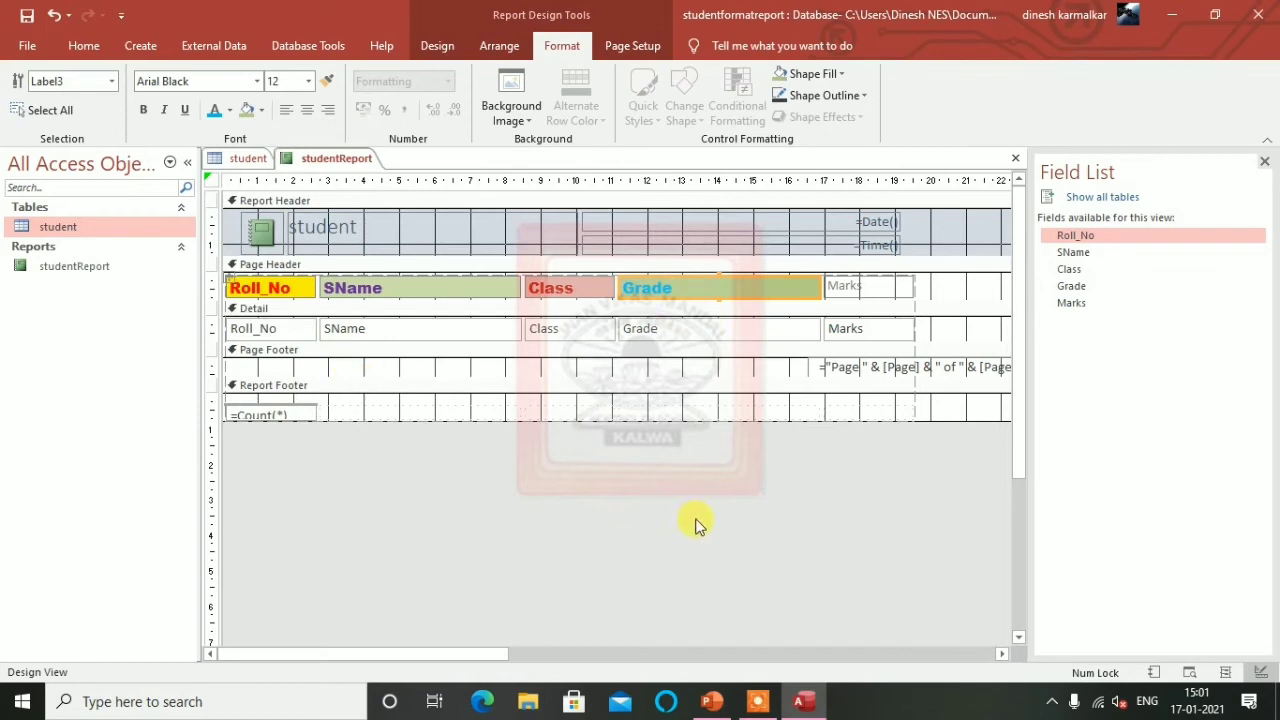
# - Format the Marks label in the Page Header with dark blue Arial Black text at size 12 and a very light green background
pyautogui.click(858, 286)
pyautogui.click(829, 290)
pyautogui.moveTo(829, 288); pyautogui.dragTo(862, 287)
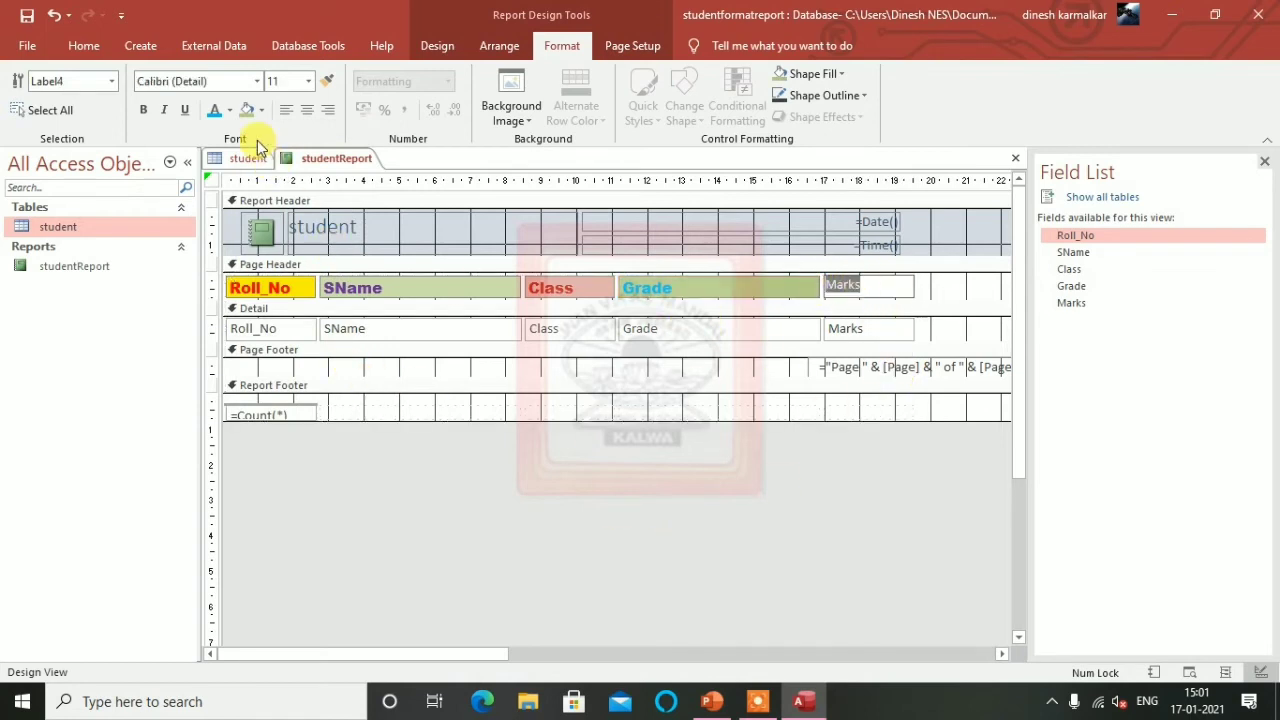
pyautogui.click(257, 82)
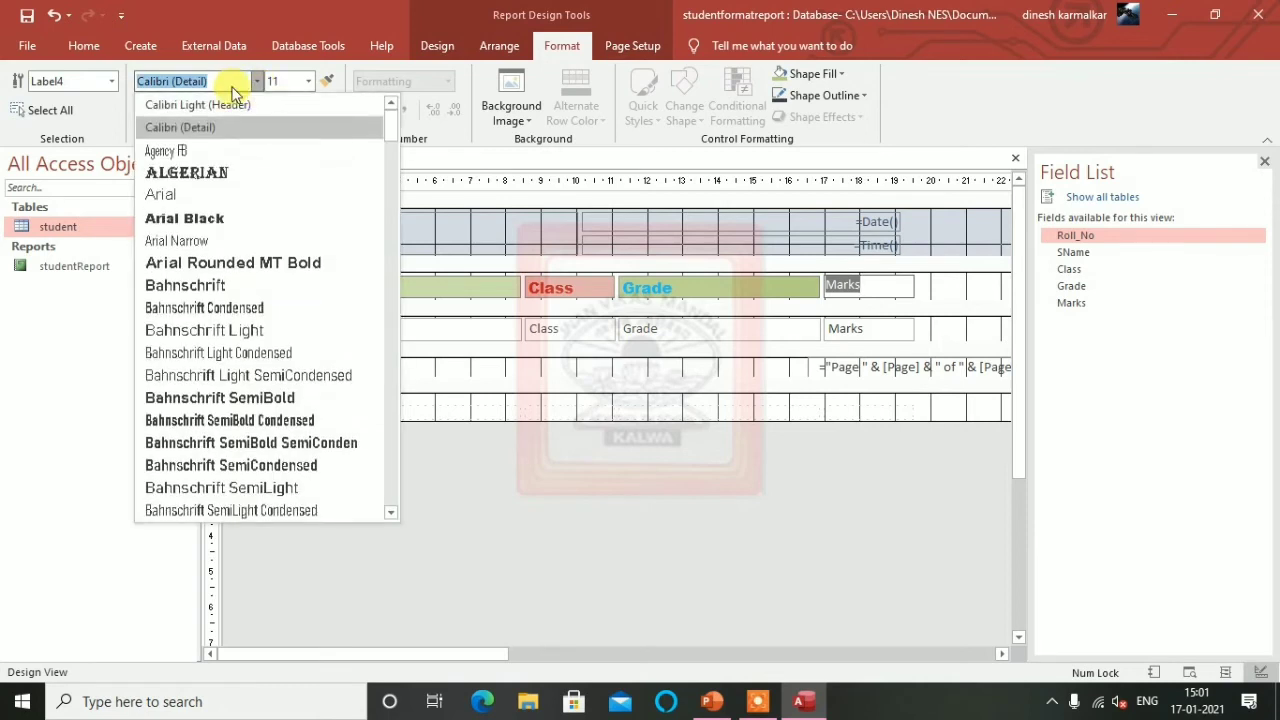
pyautogui.click(188, 220)
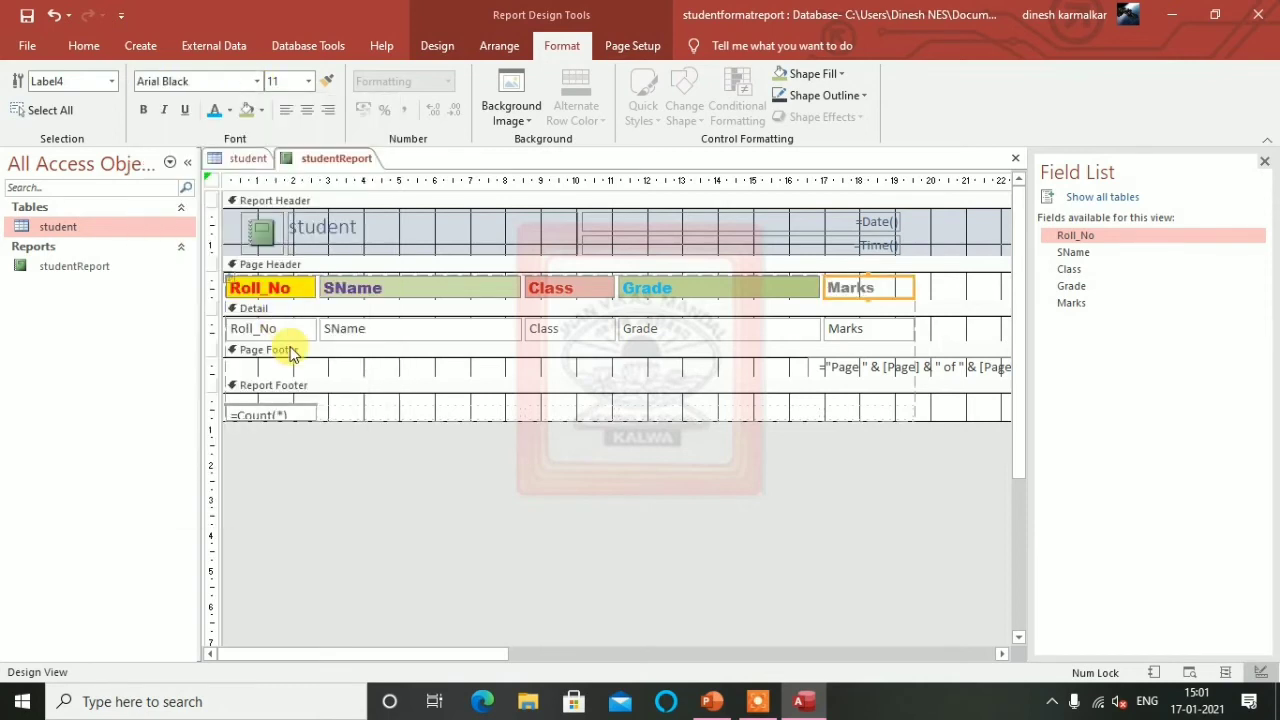
pyautogui.click(309, 81)
pyautogui.click(270, 175)
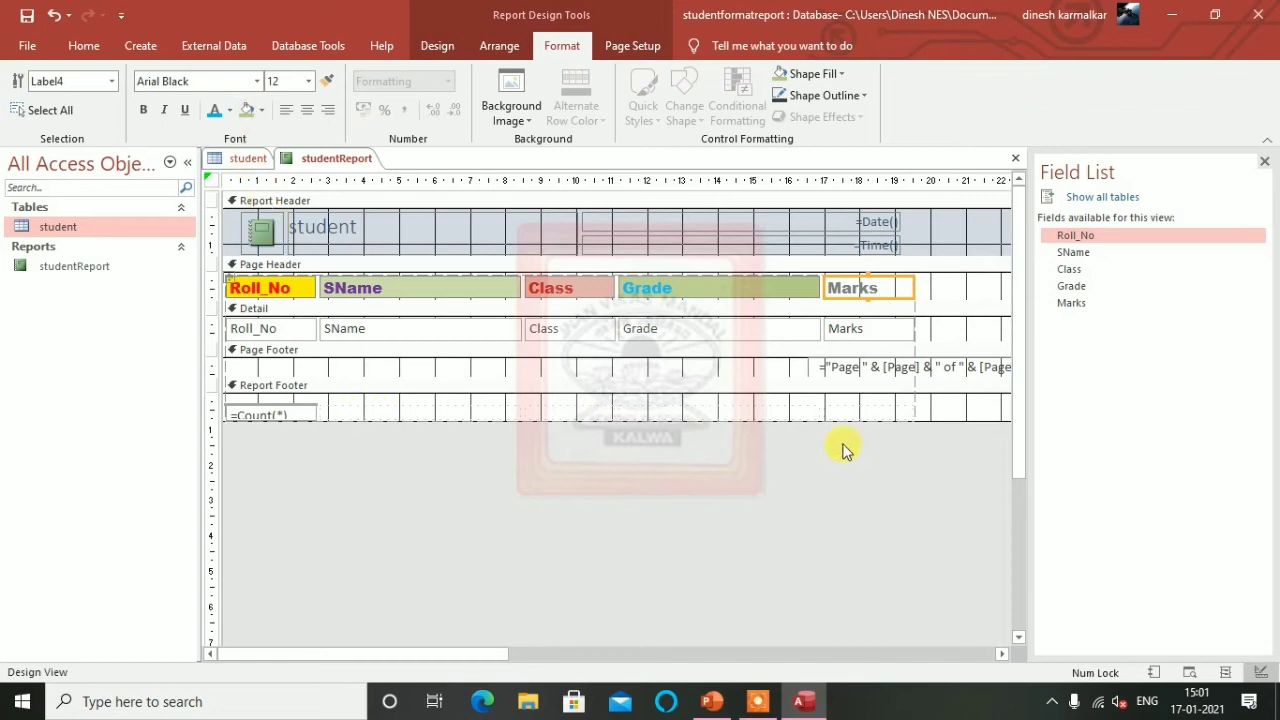
pyautogui.click(262, 111)
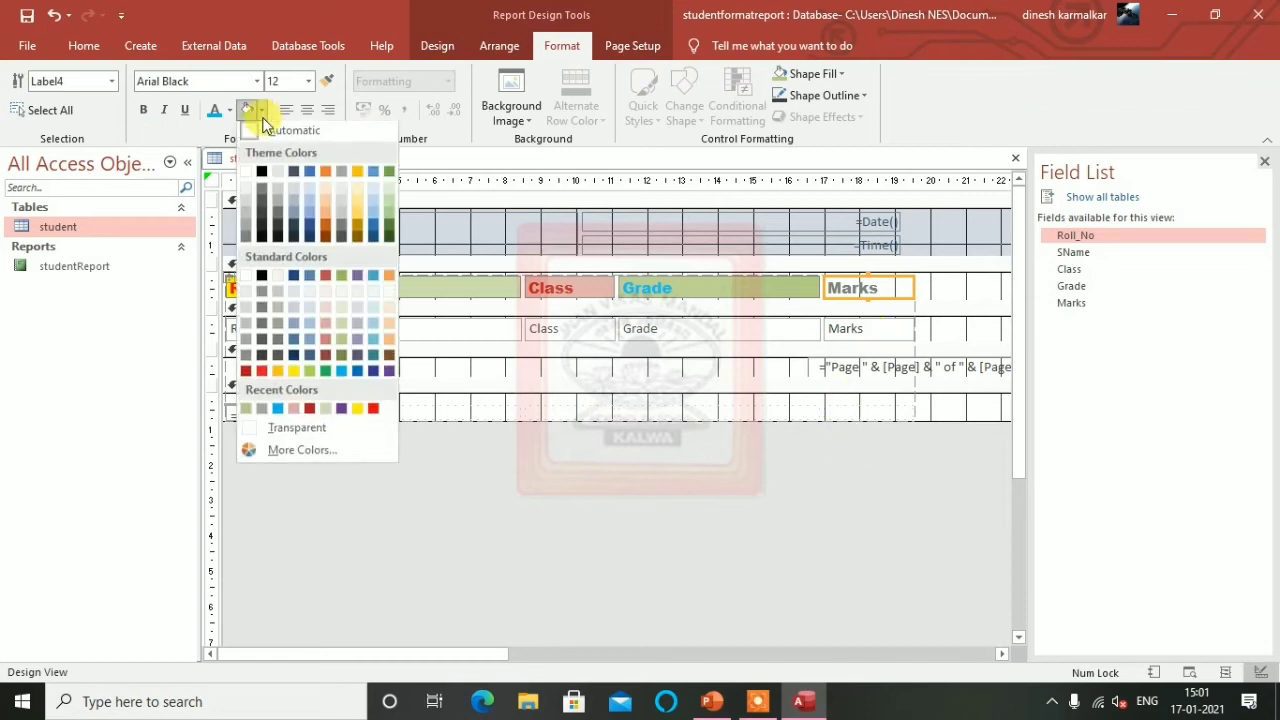
pyautogui.click(228, 112)
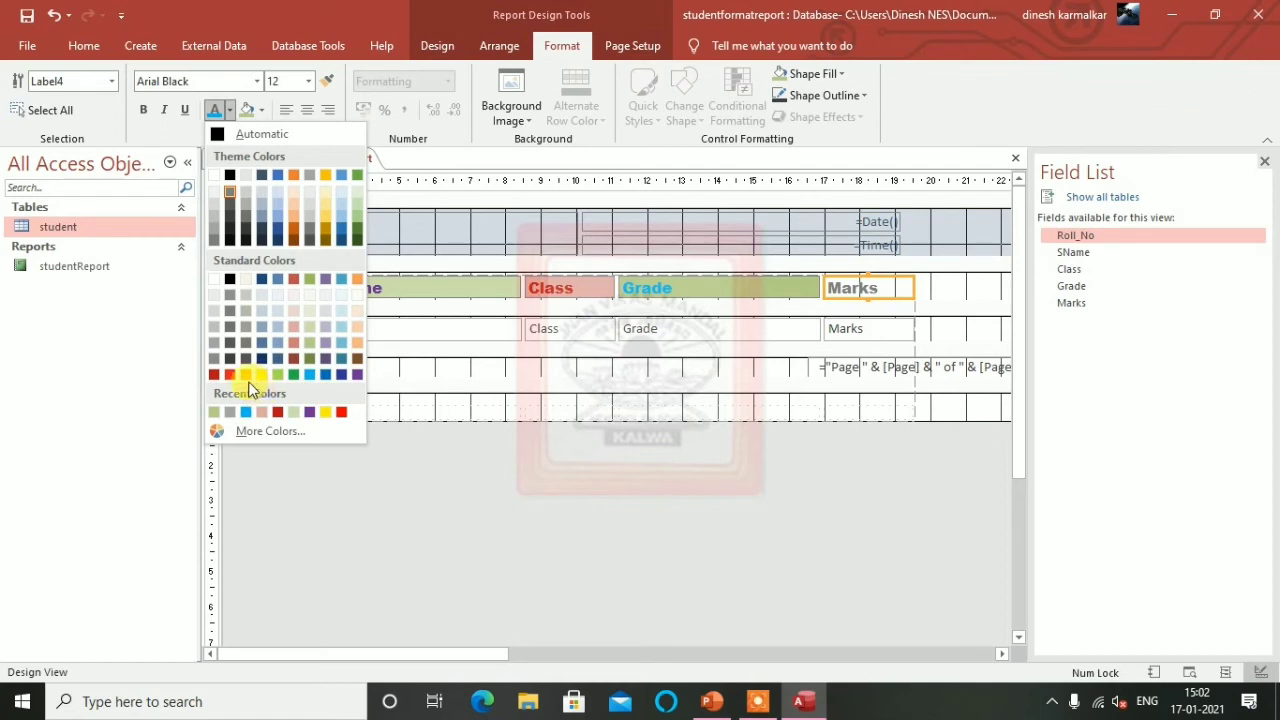
pyautogui.click(339, 376)
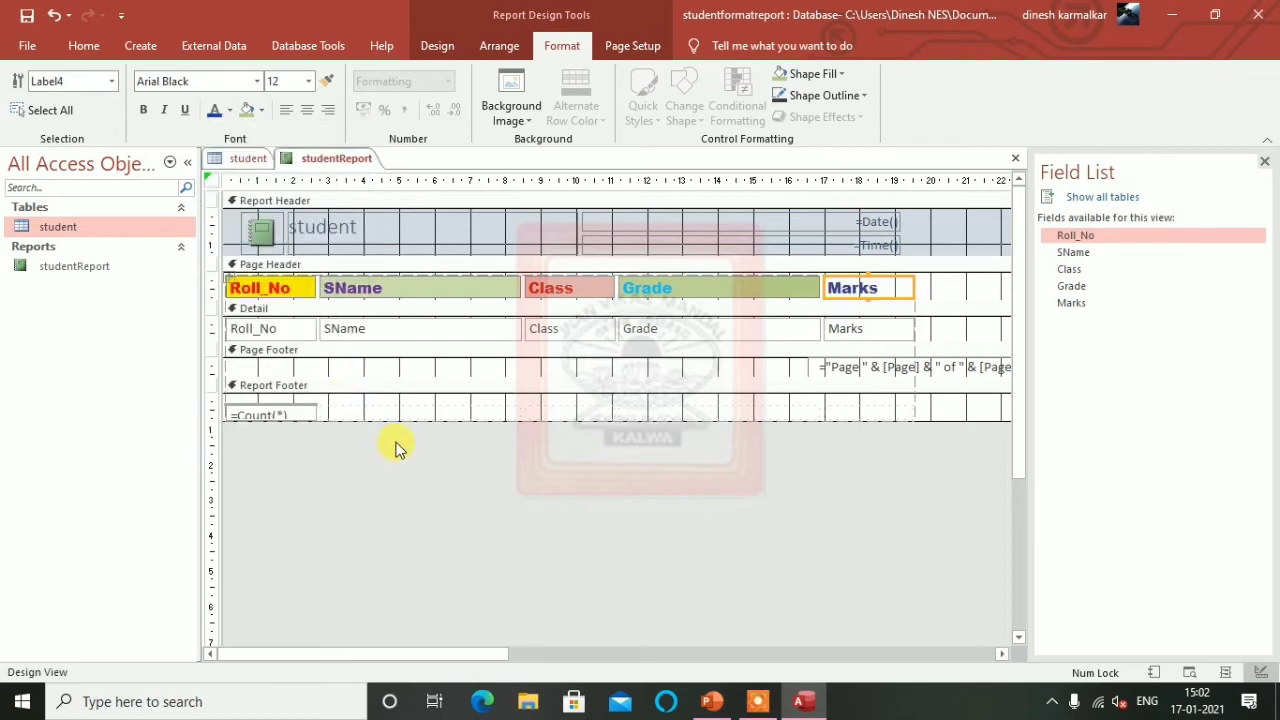
pyautogui.click(262, 110)
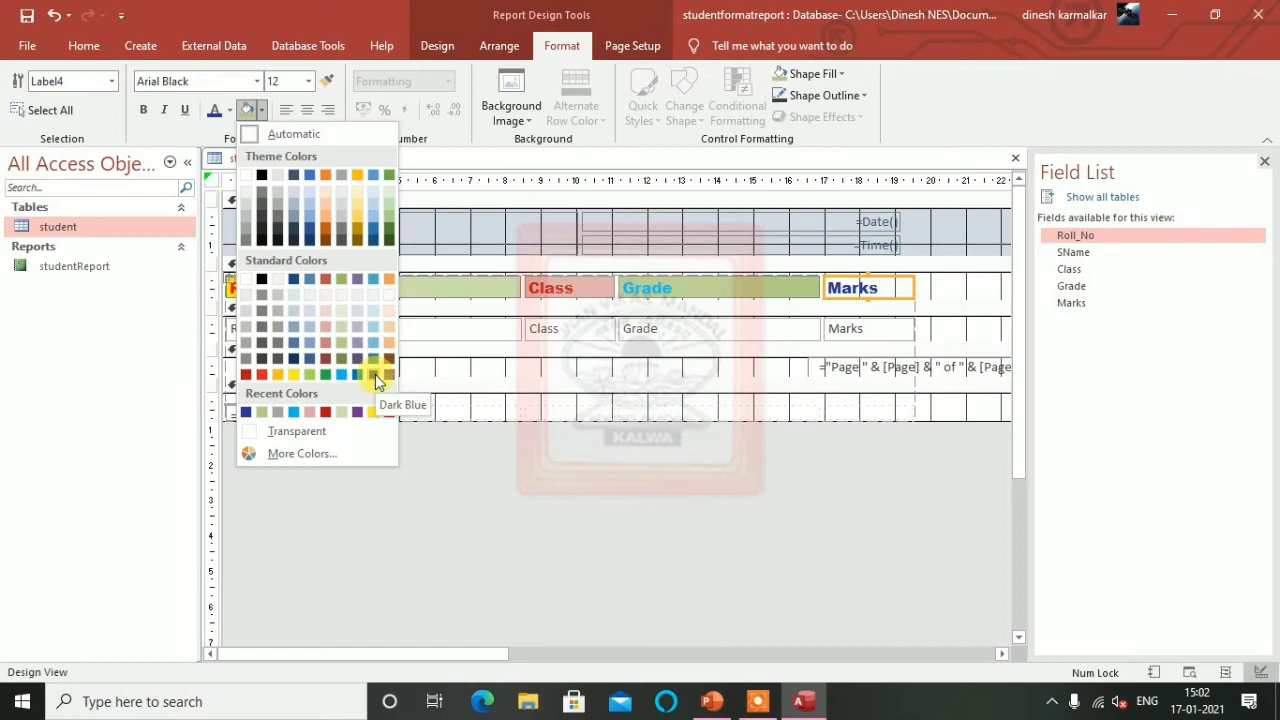
pyautogui.click(339, 316)
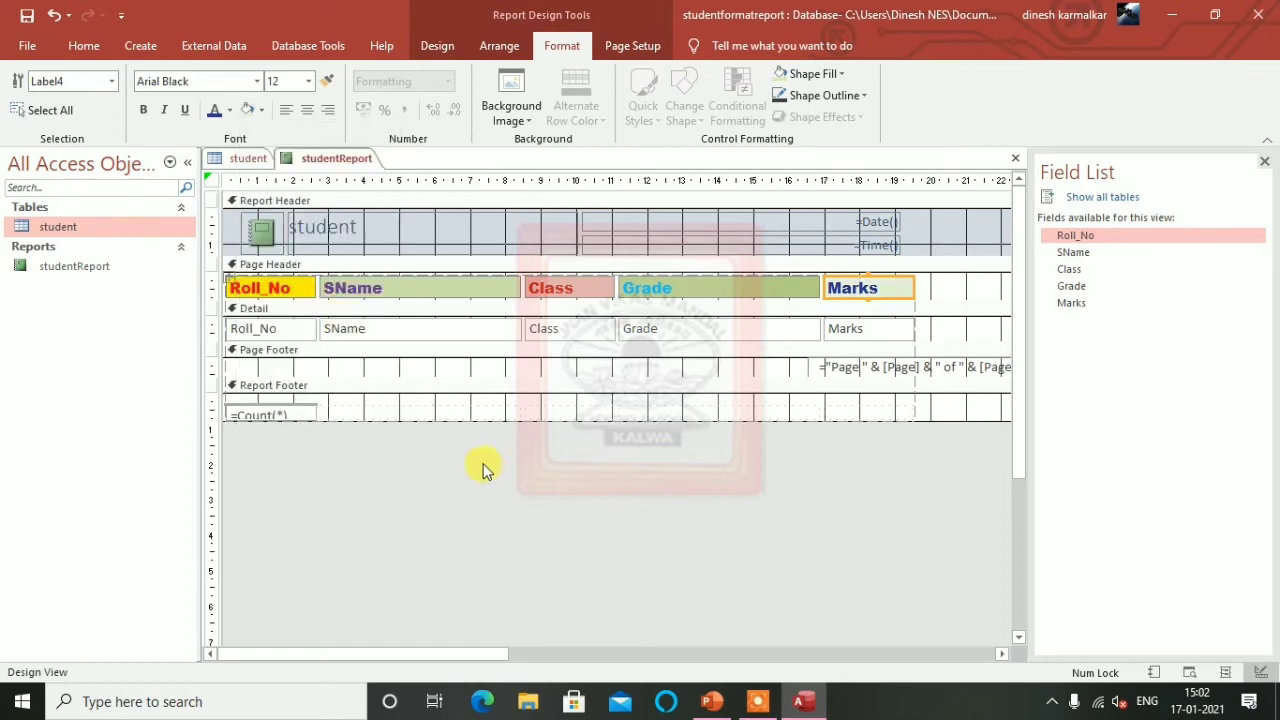
# - Save the formatting changes and open studentReport in Report View to check the header labels
pyautogui.click(29, 20)
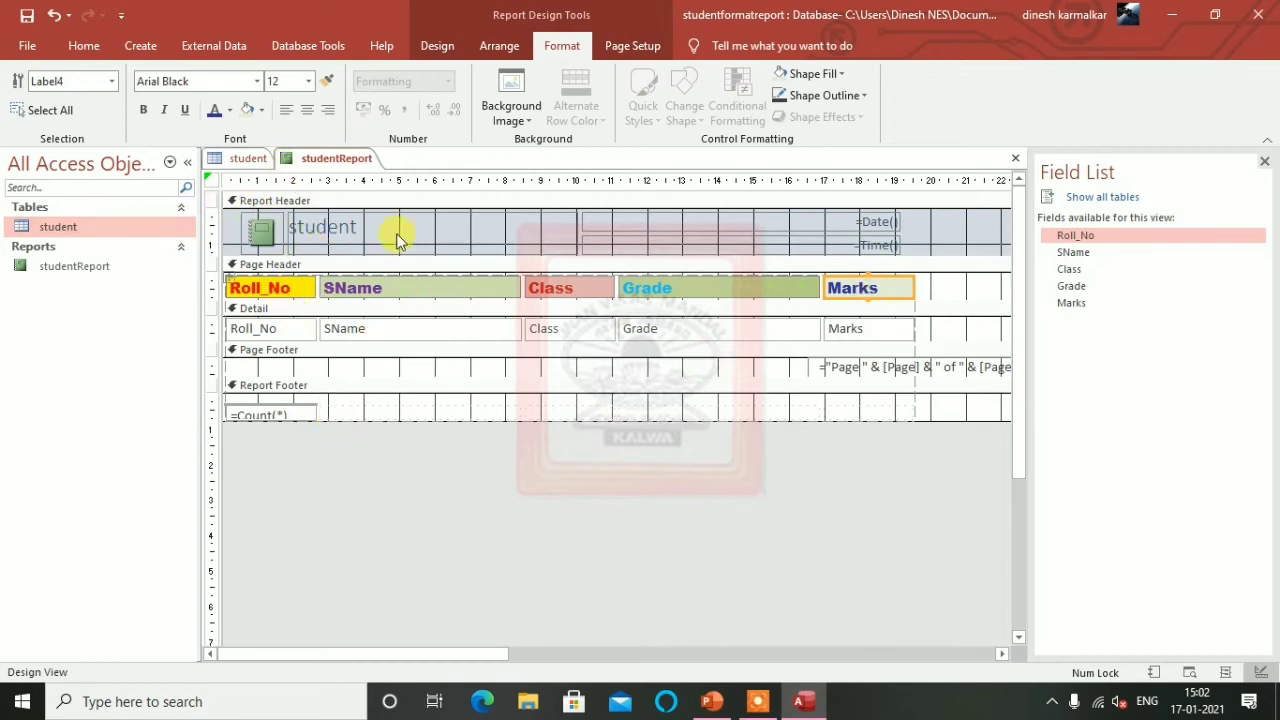
pyautogui.click(103, 267)
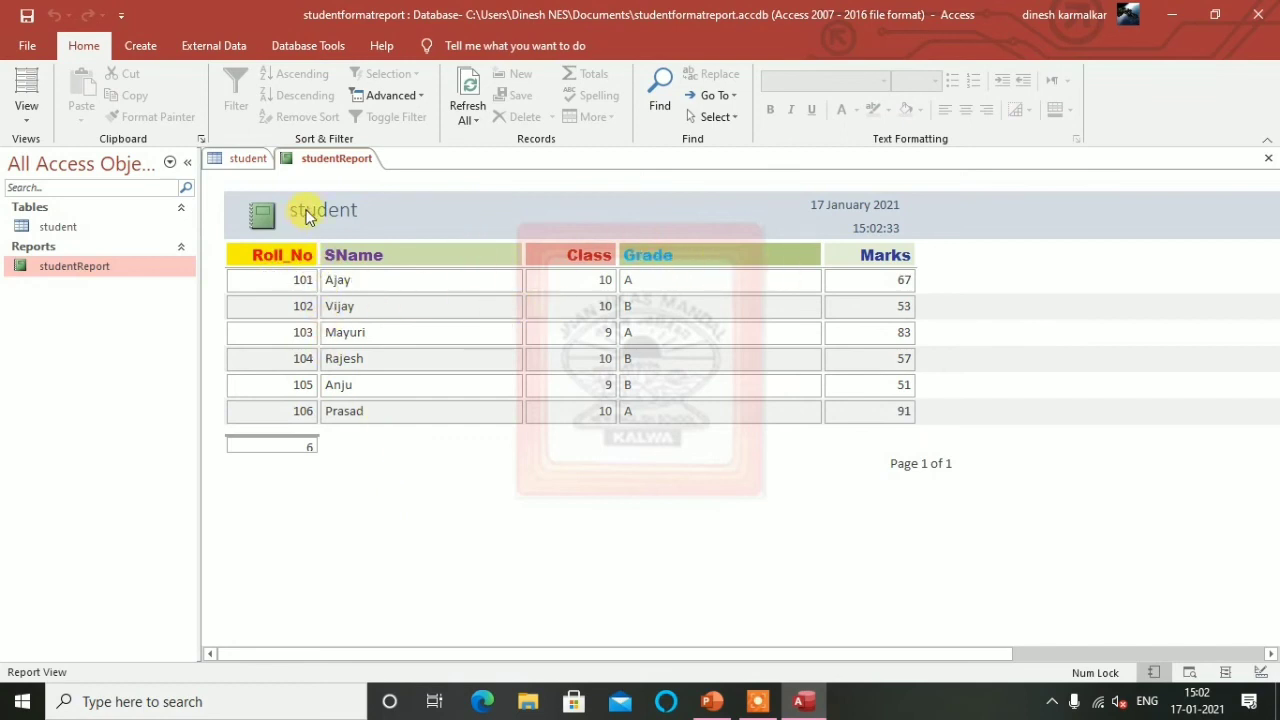
# - In Design View, set the student title in the Report Header to the Algerian font at size 28
pyautogui.rightClick(322, 158)
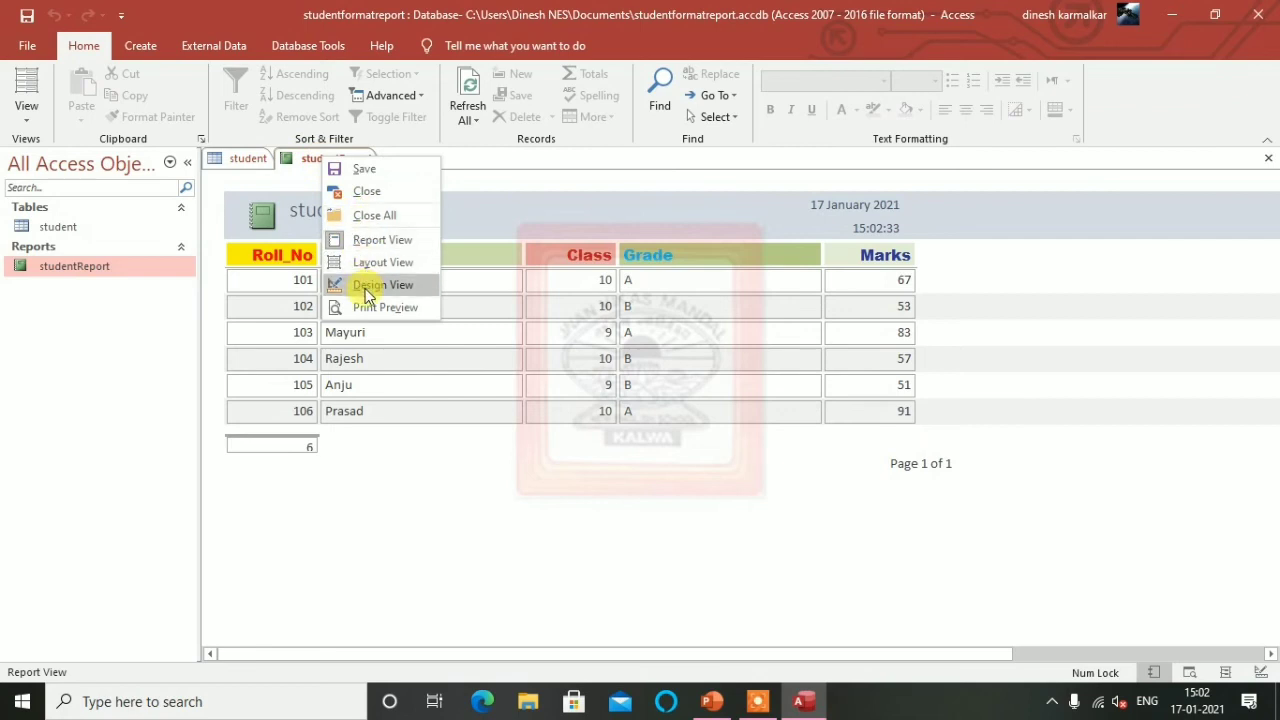
pyautogui.click(368, 285)
pyautogui.click(300, 231)
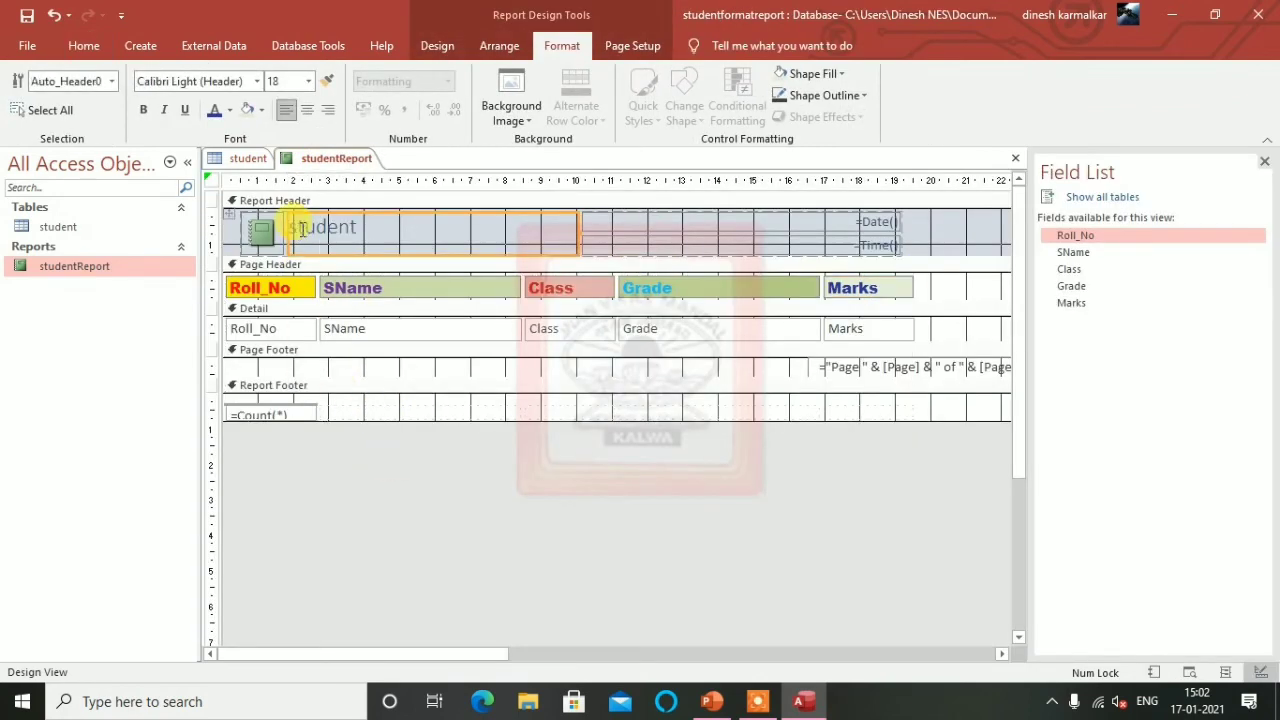
pyautogui.moveTo(293, 226); pyautogui.dragTo(380, 242)
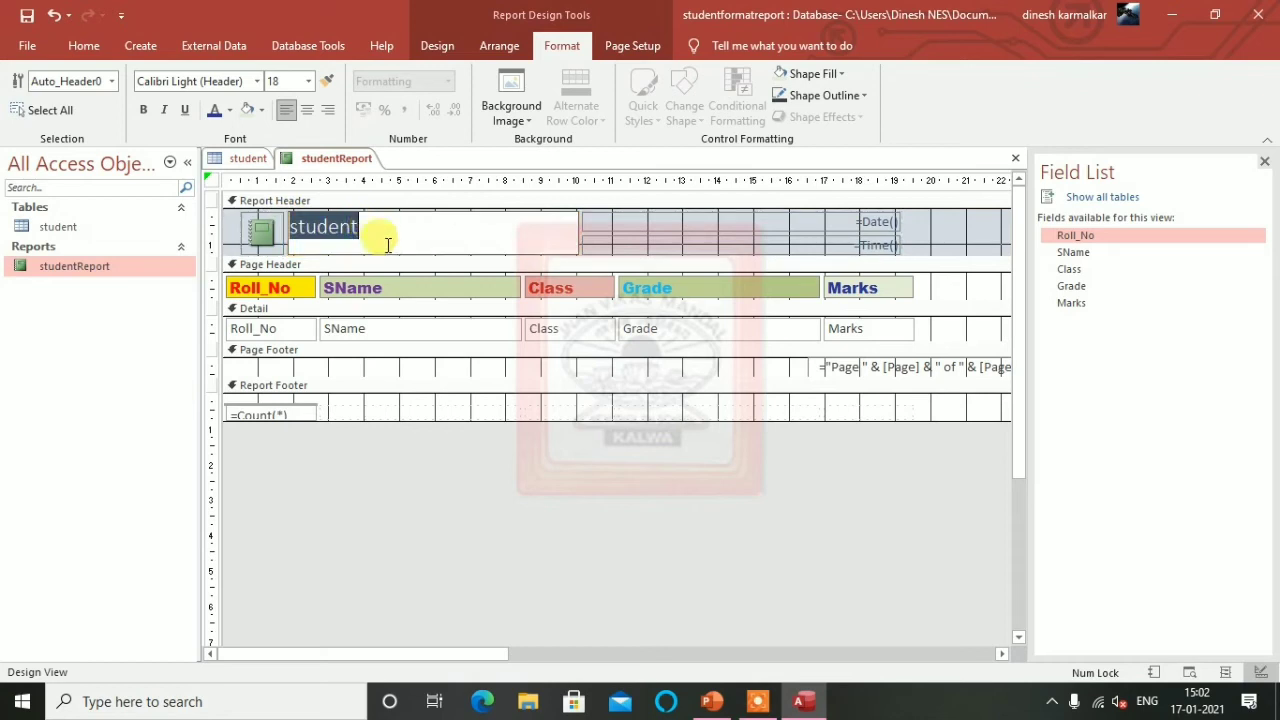
pyautogui.click(256, 86)
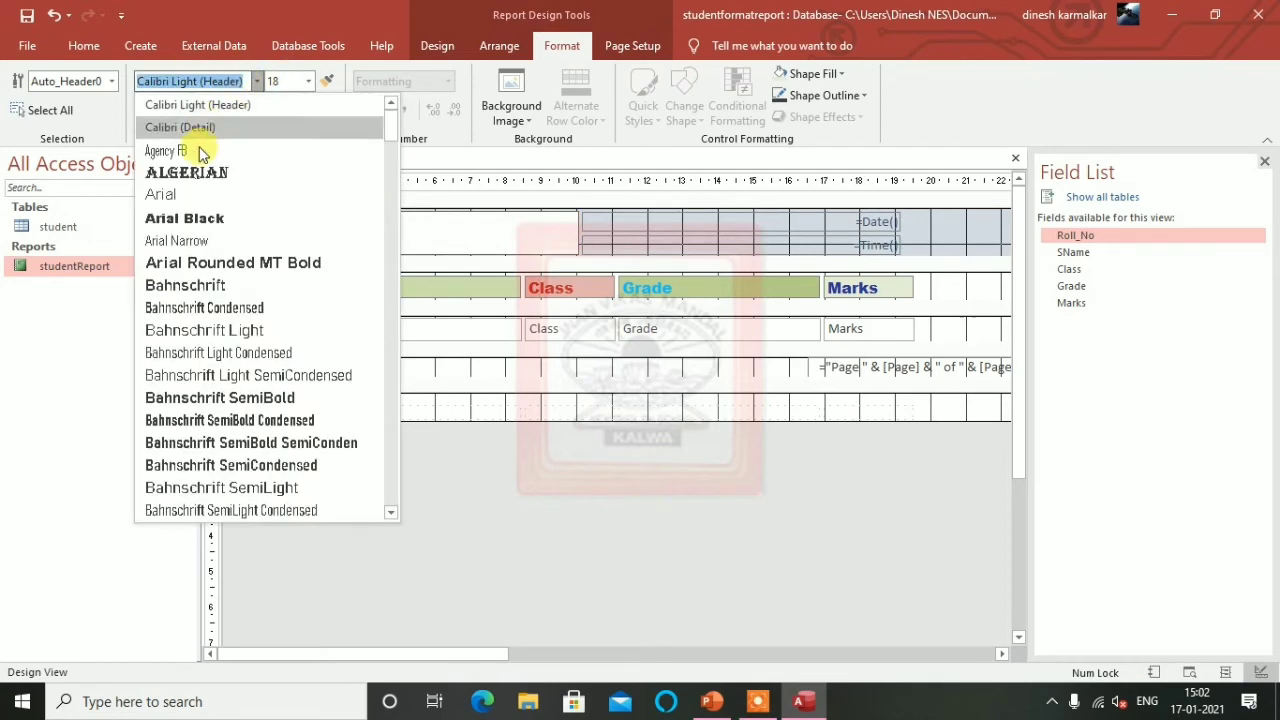
pyautogui.click(206, 172)
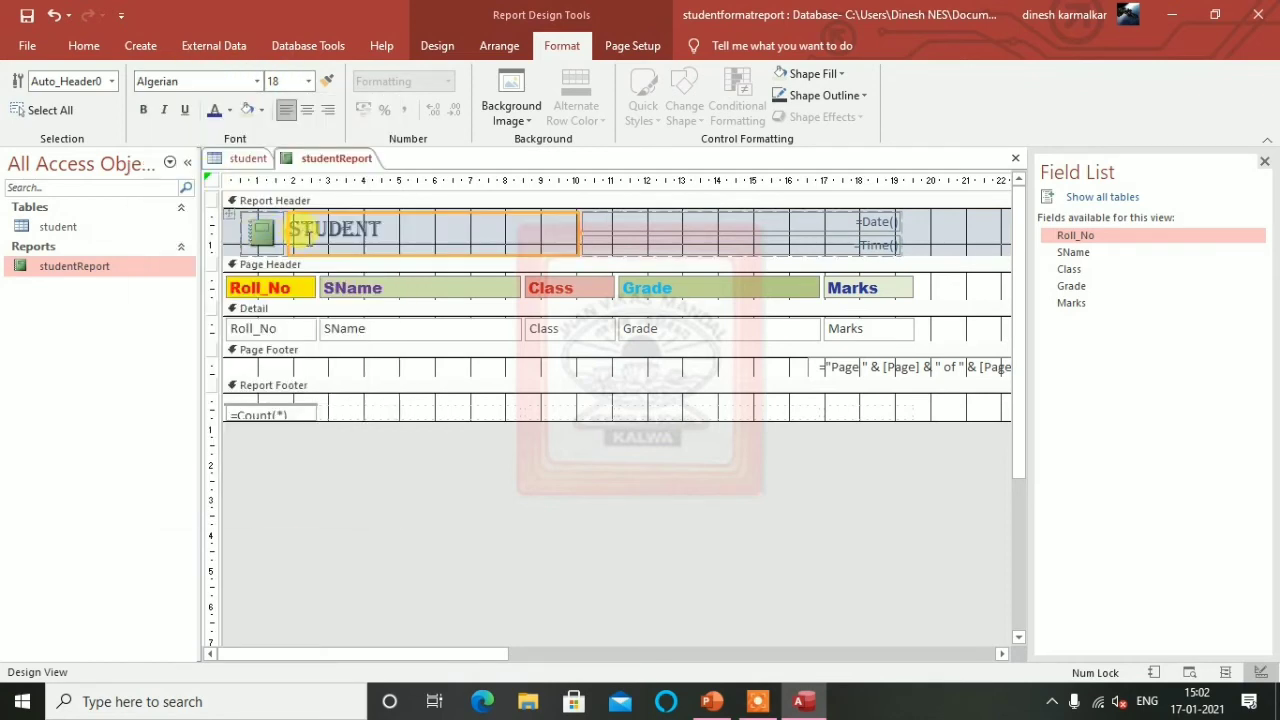
pyautogui.click(308, 84)
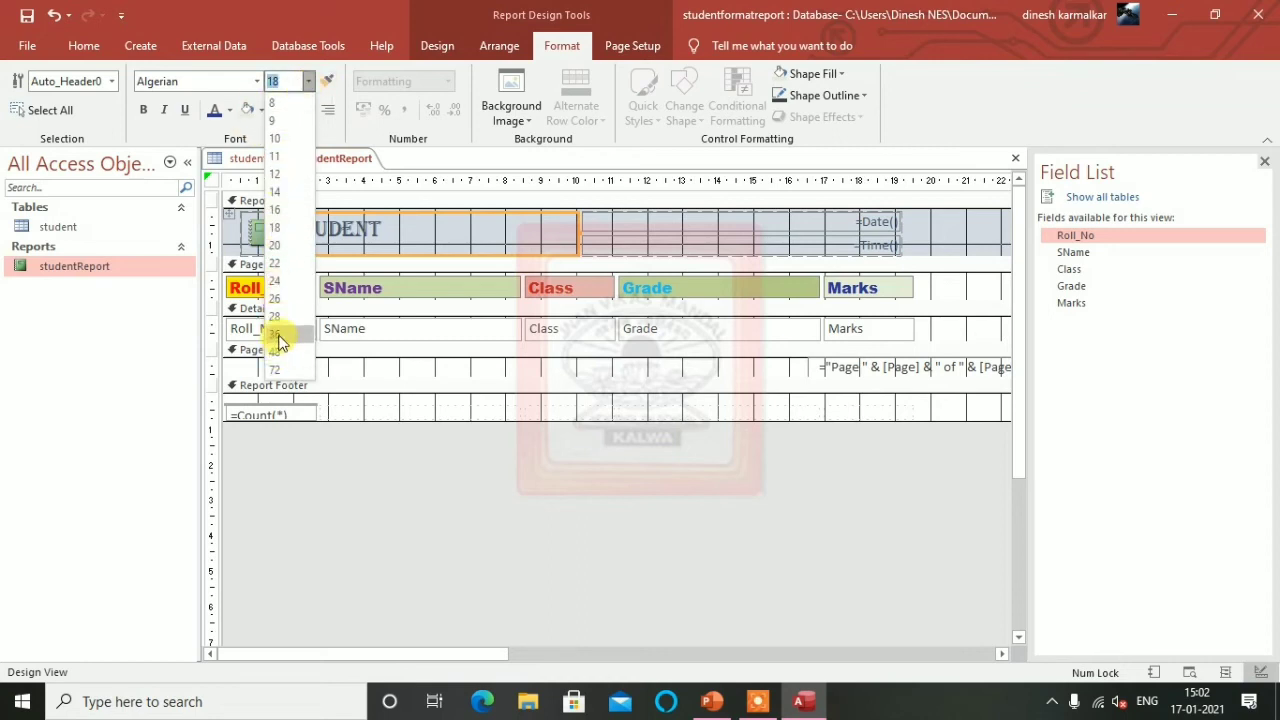
pyautogui.click(278, 317)
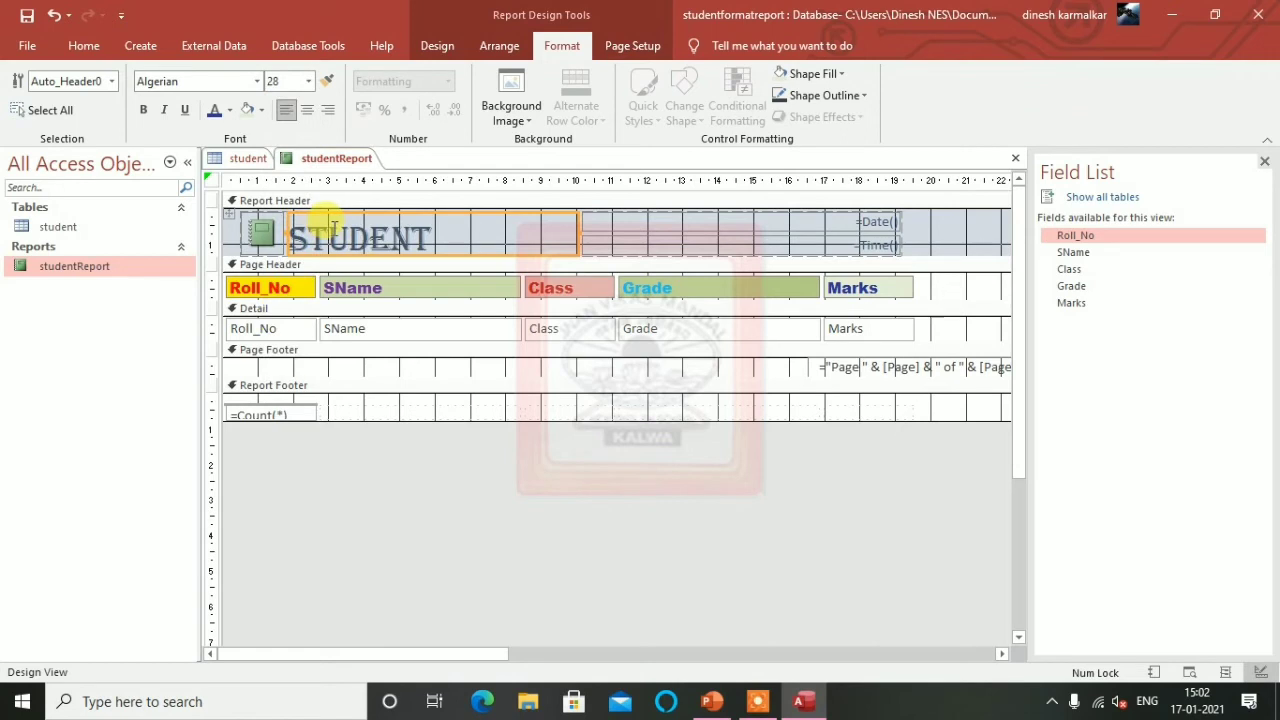
# - Try purple and red for the Report Header title's text, and set its font color to light blue
pyautogui.click(230, 111)
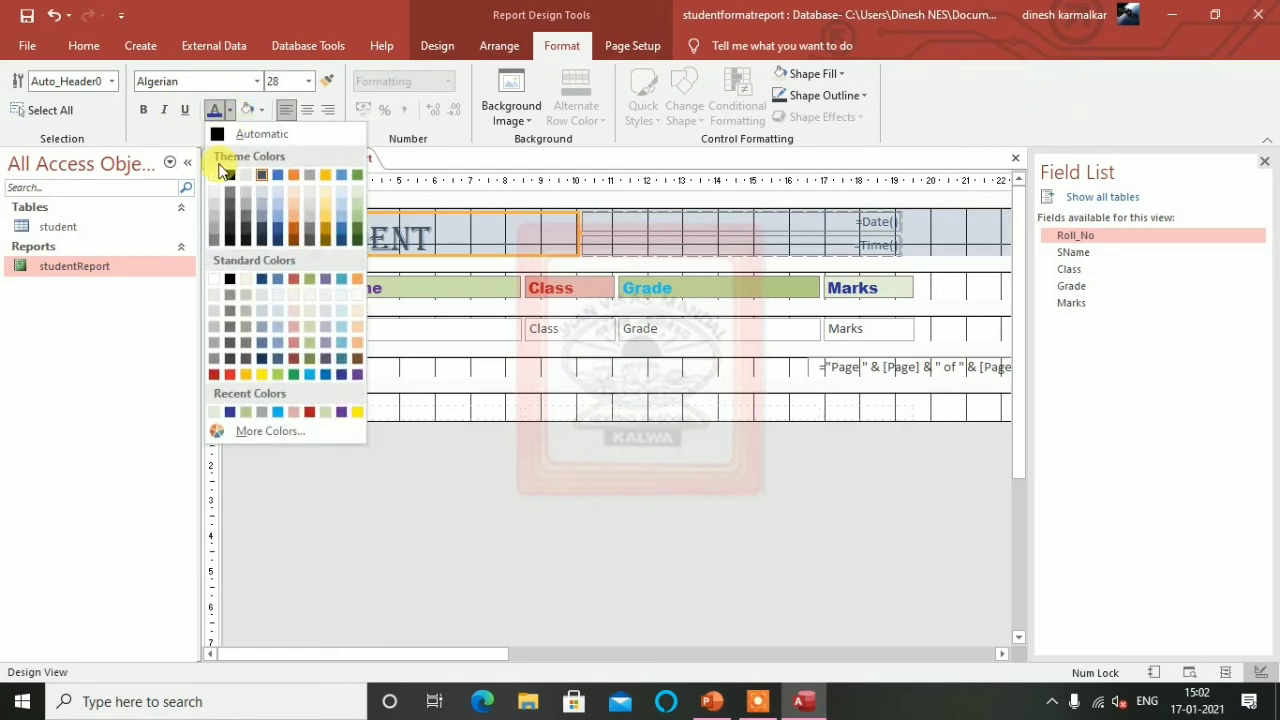
pyautogui.click(356, 376)
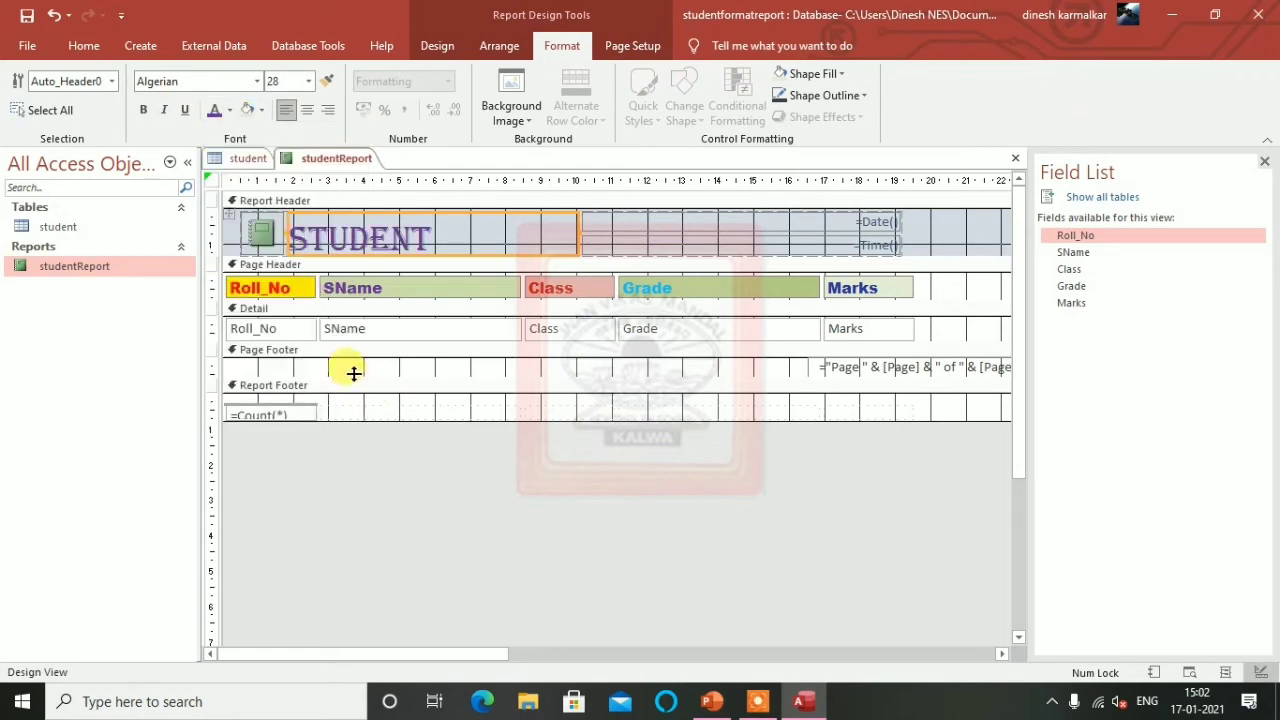
pyautogui.click(230, 111)
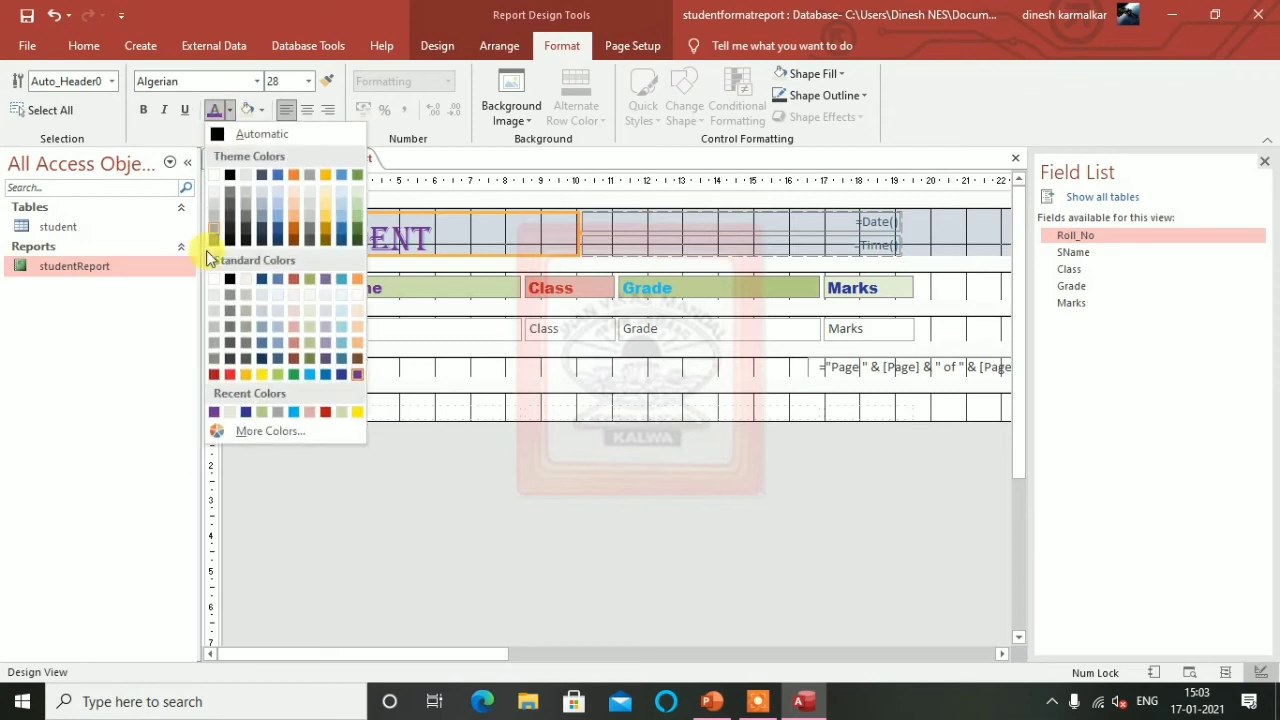
pyautogui.click(230, 380)
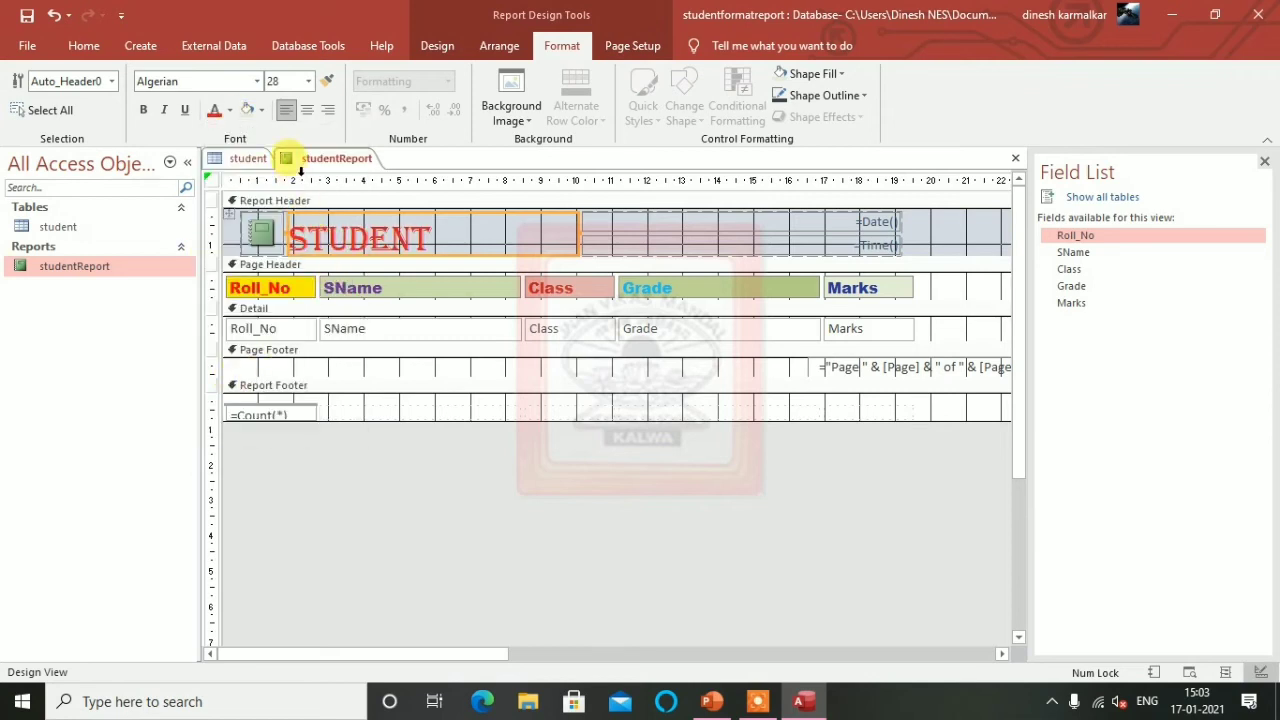
pyautogui.click(230, 111)
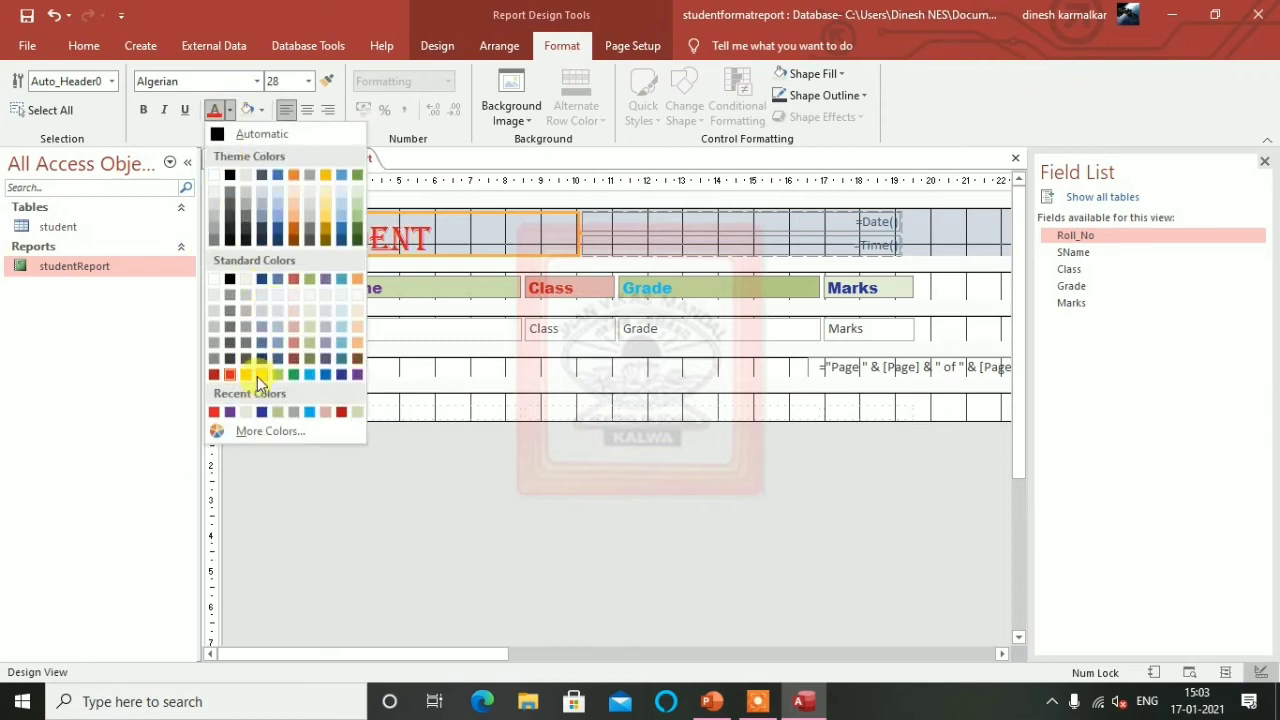
pyautogui.click(309, 376)
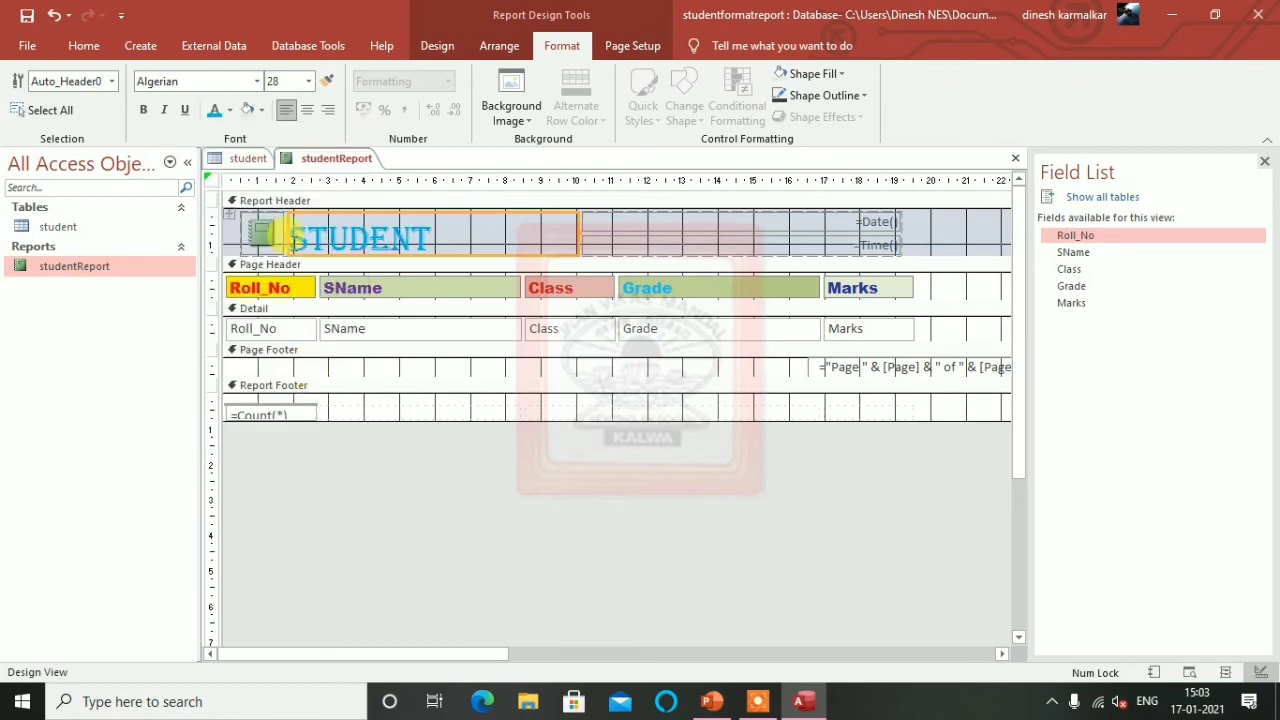
# - Try a very light green background for the Report Header title, and set its background to orange
pyautogui.click(260, 111)
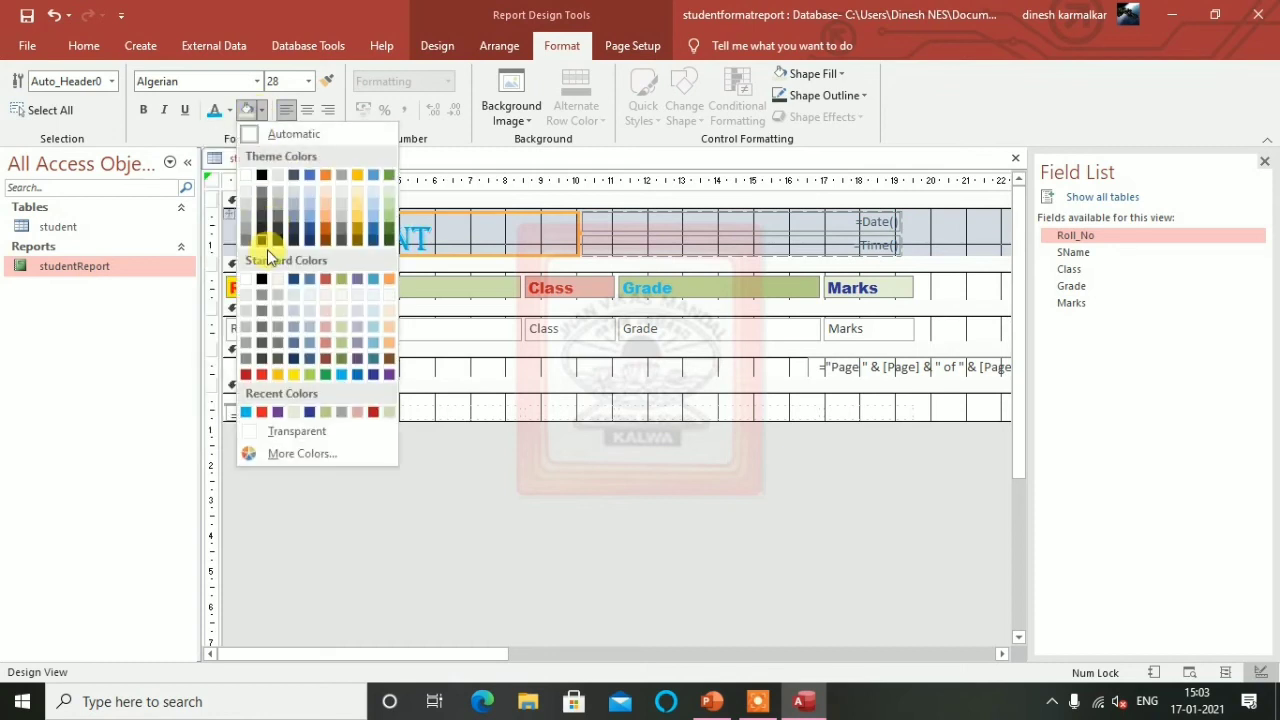
pyautogui.click(296, 424)
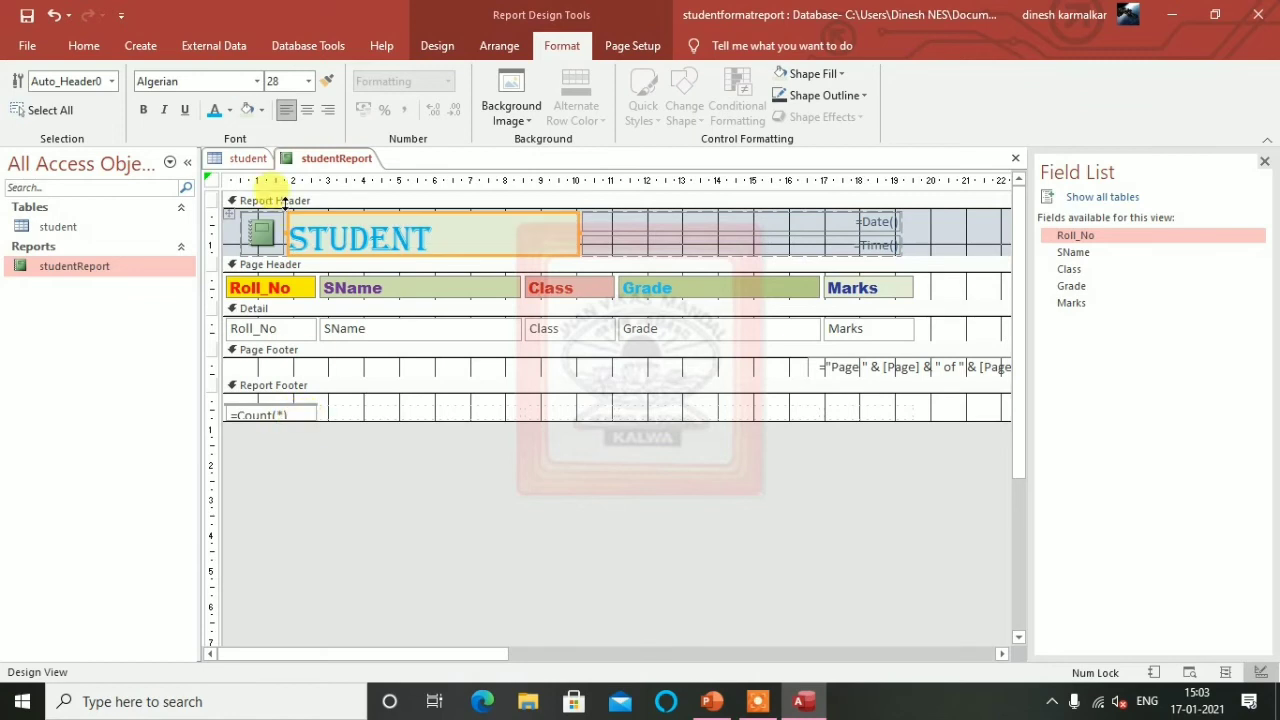
pyautogui.click(263, 112)
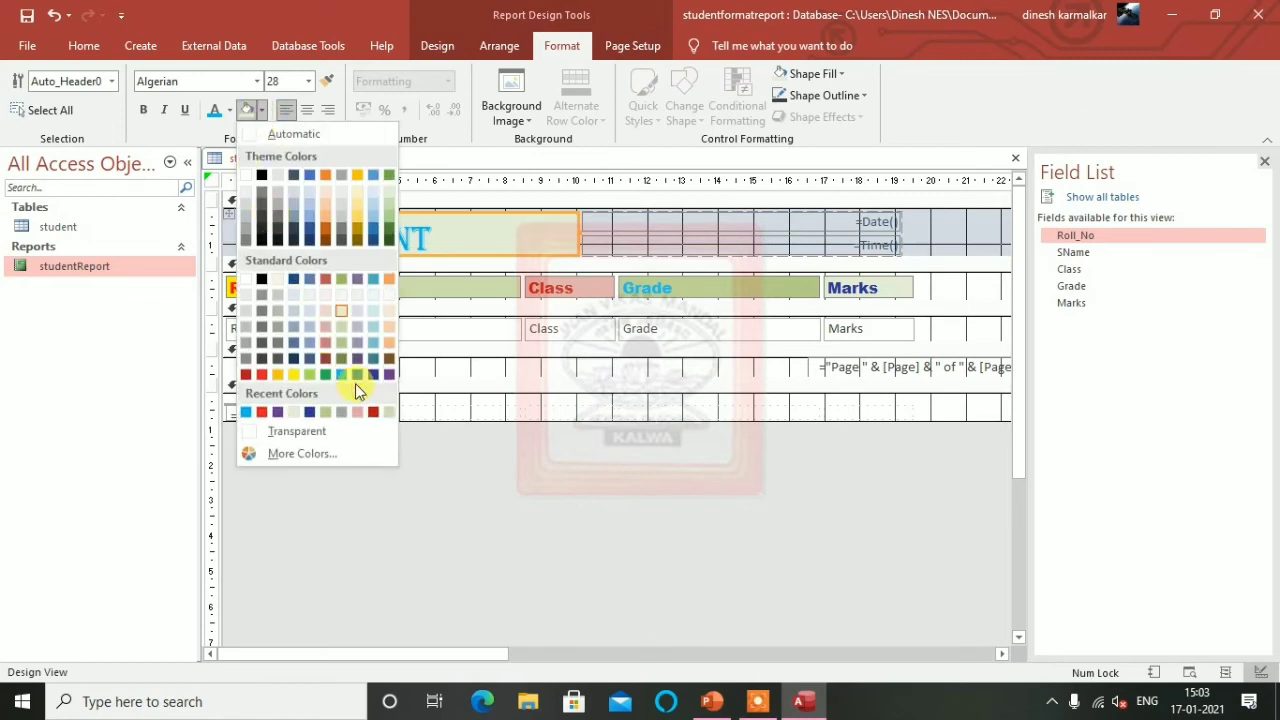
pyautogui.click(289, 376)
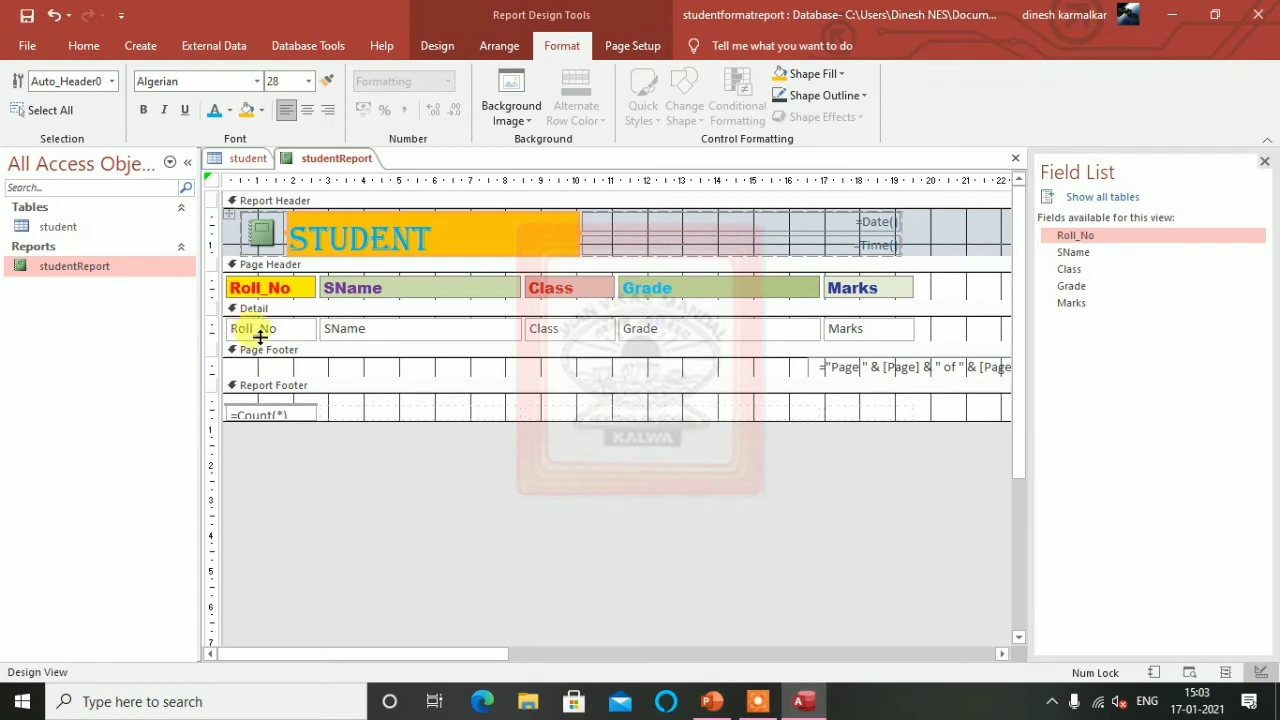
# - Check the title's formatting by opening studentReport in Report View, and return the report to Design View
pyautogui.doubleClick(115, 266)
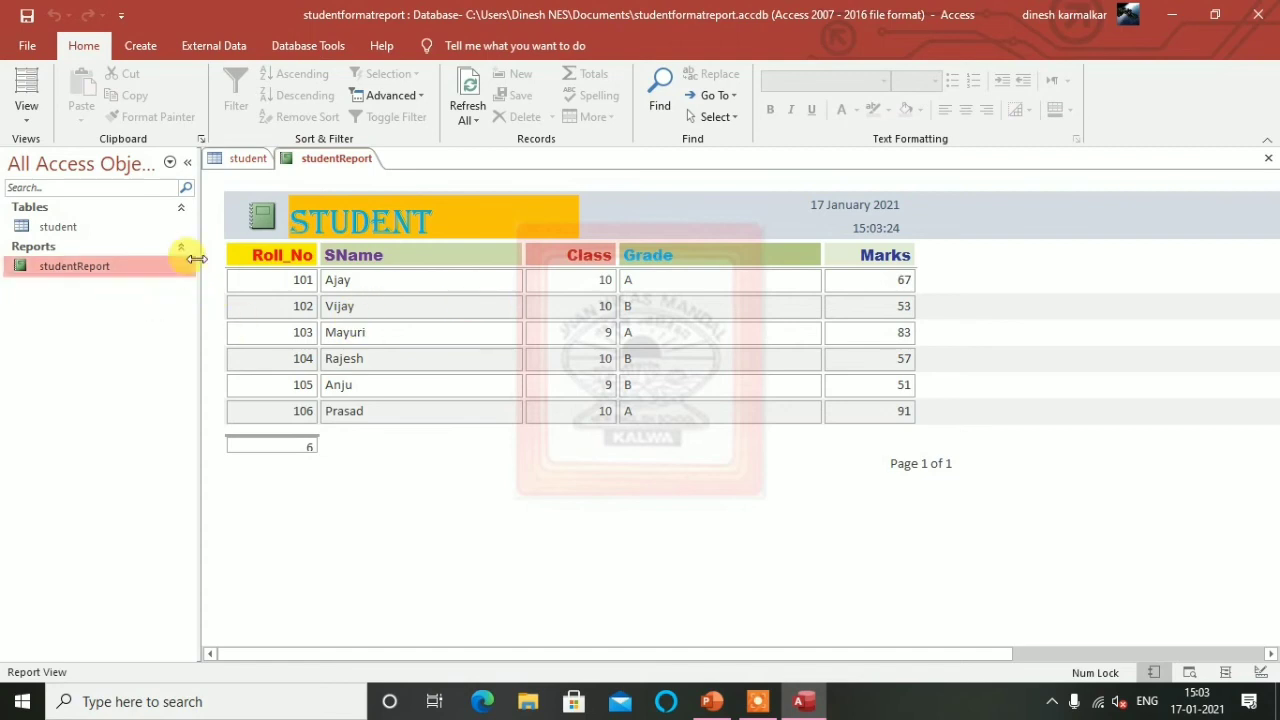
pyautogui.rightClick(318, 166)
pyautogui.click(366, 290)
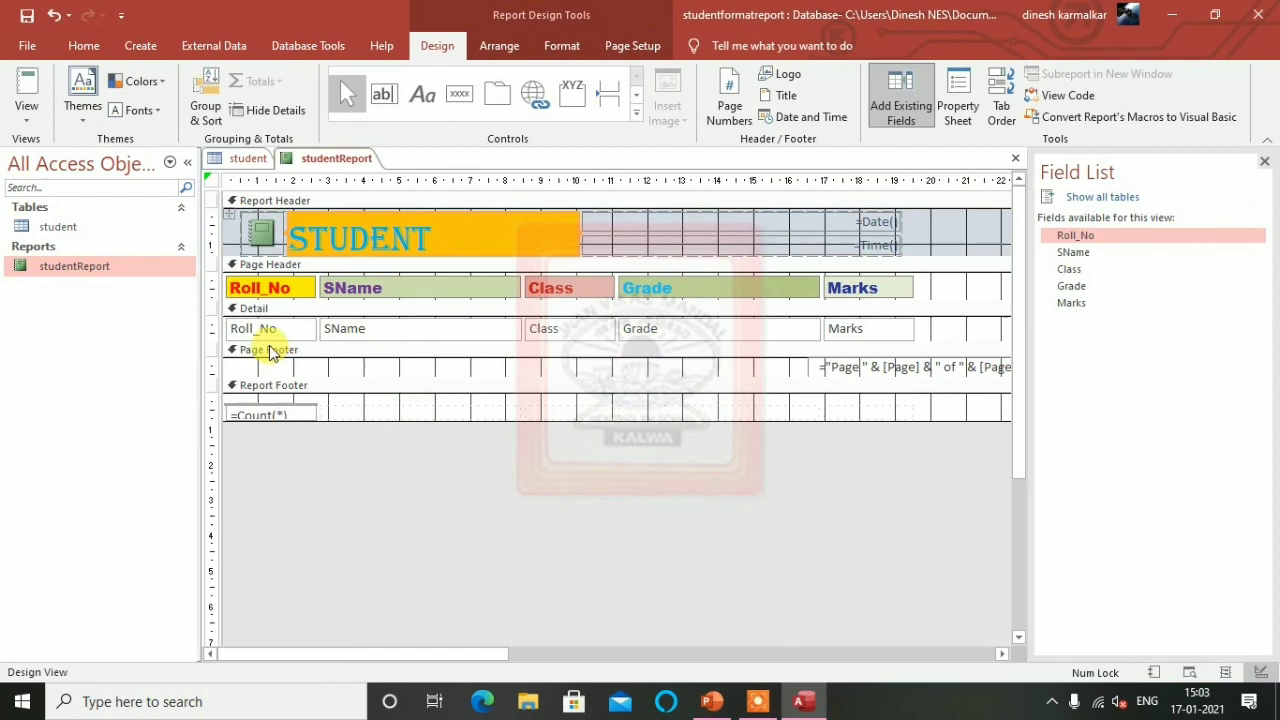
# - Set the font size of the Roll_No and SName fields in the Detail section to 12
pyautogui.click(260, 332)
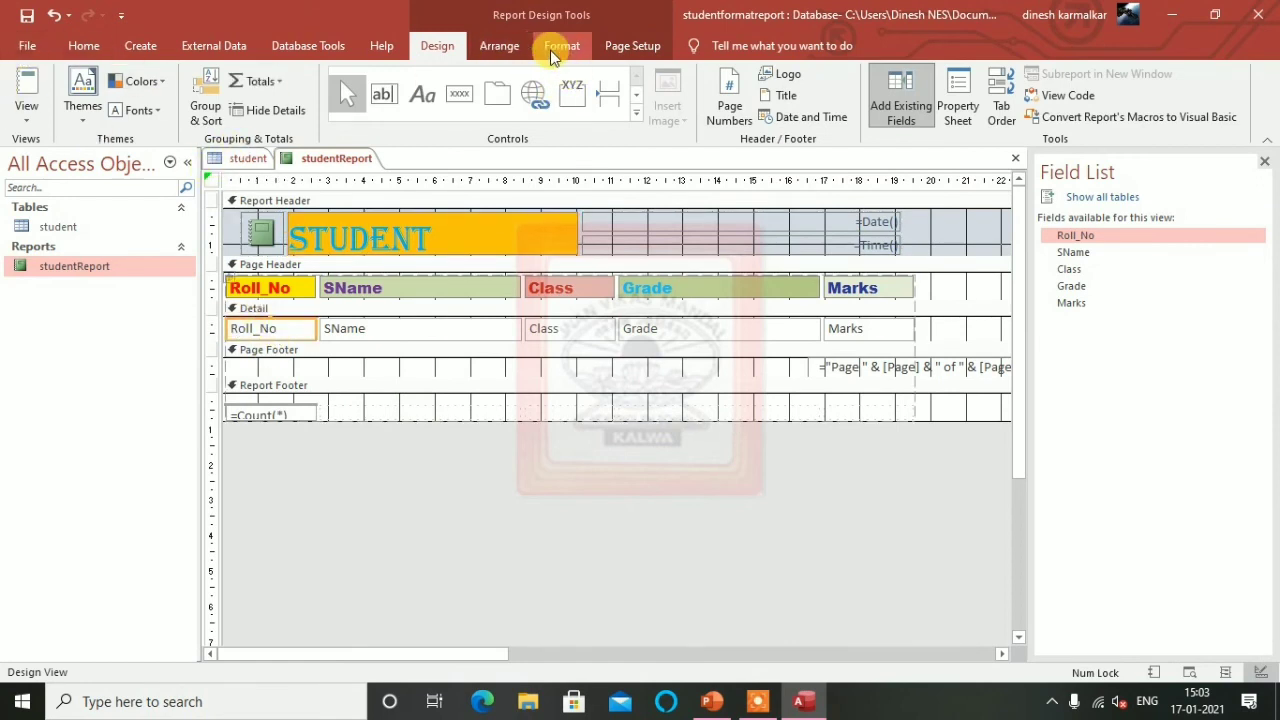
pyautogui.click(553, 52)
pyautogui.click(307, 81)
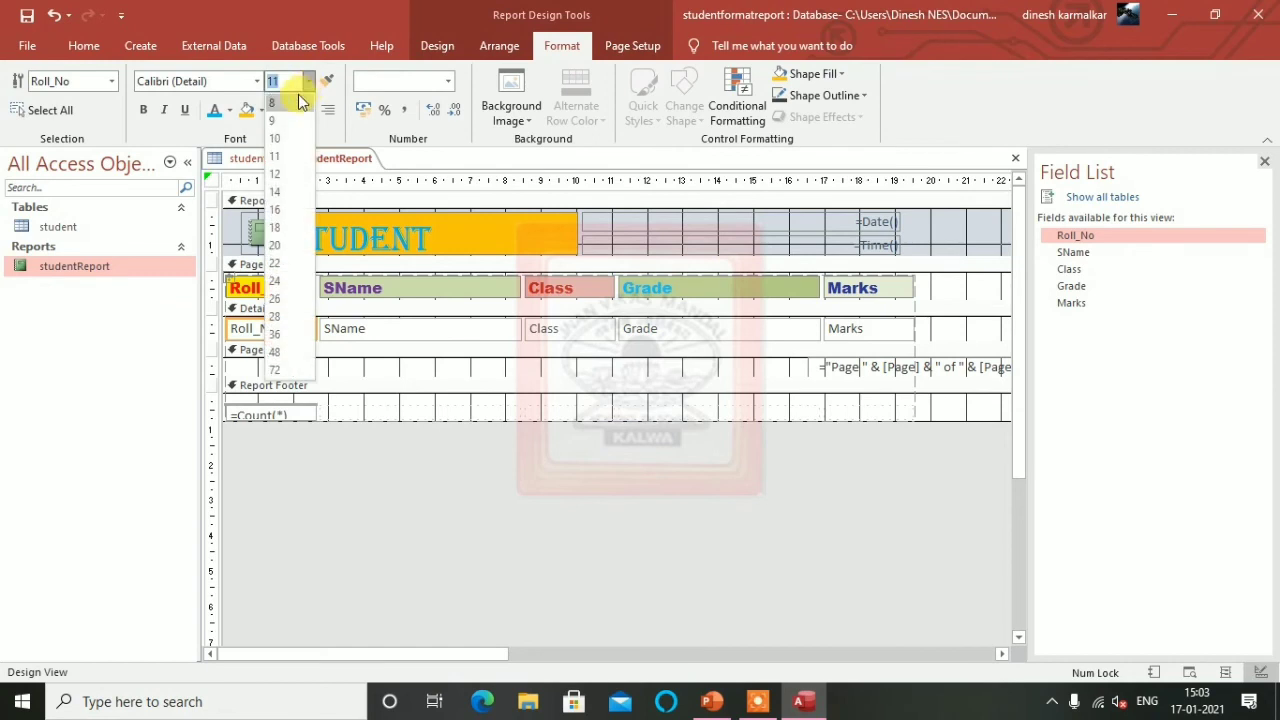
pyautogui.click(277, 176)
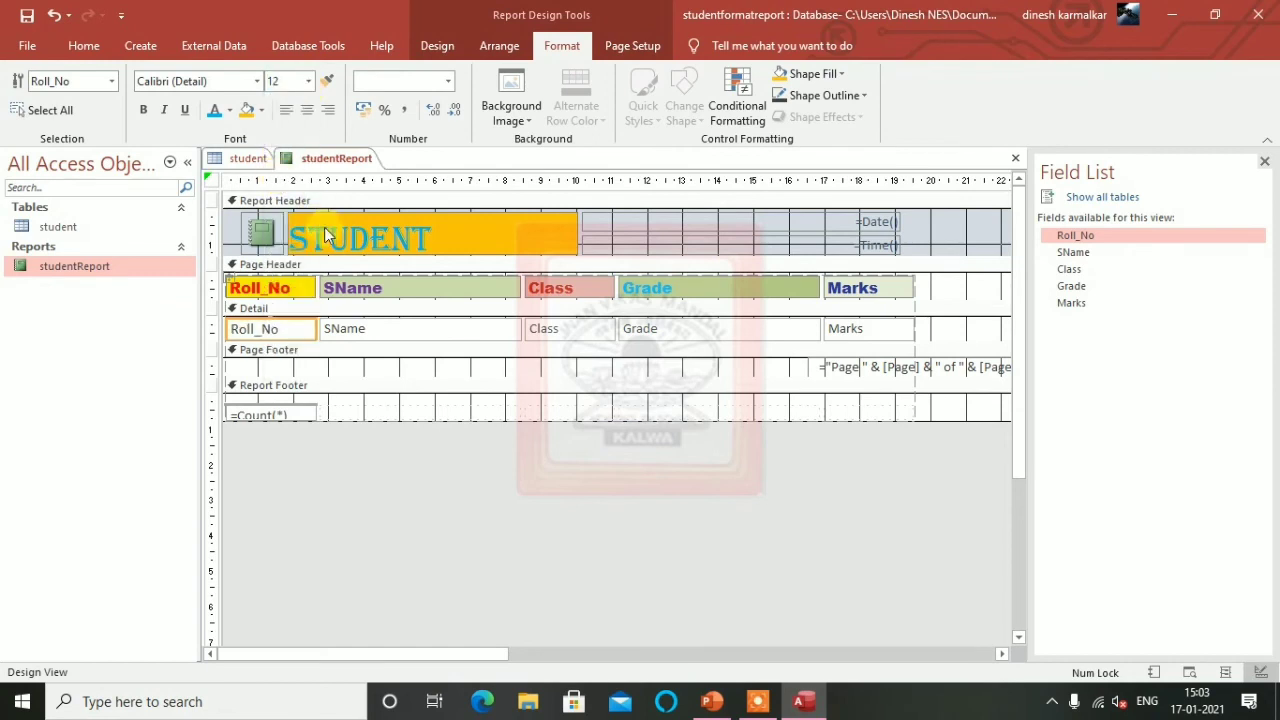
pyautogui.click(380, 333)
pyautogui.click(309, 84)
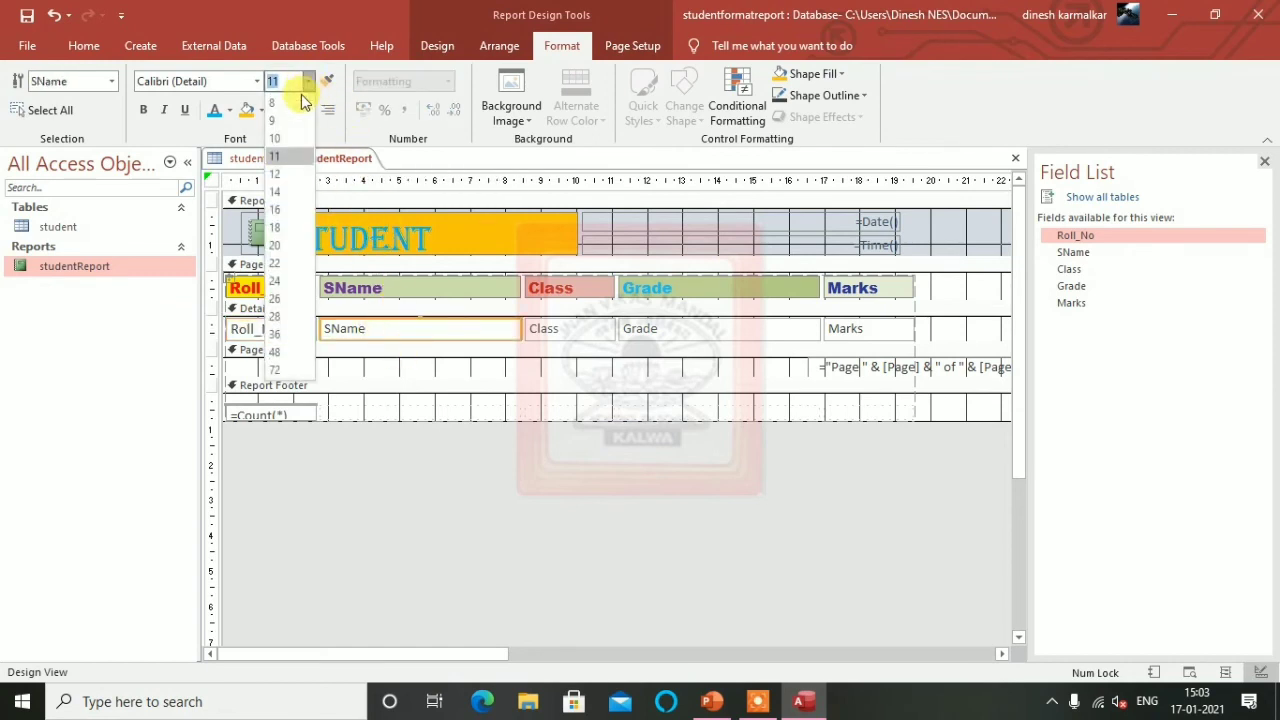
pyautogui.click(285, 173)
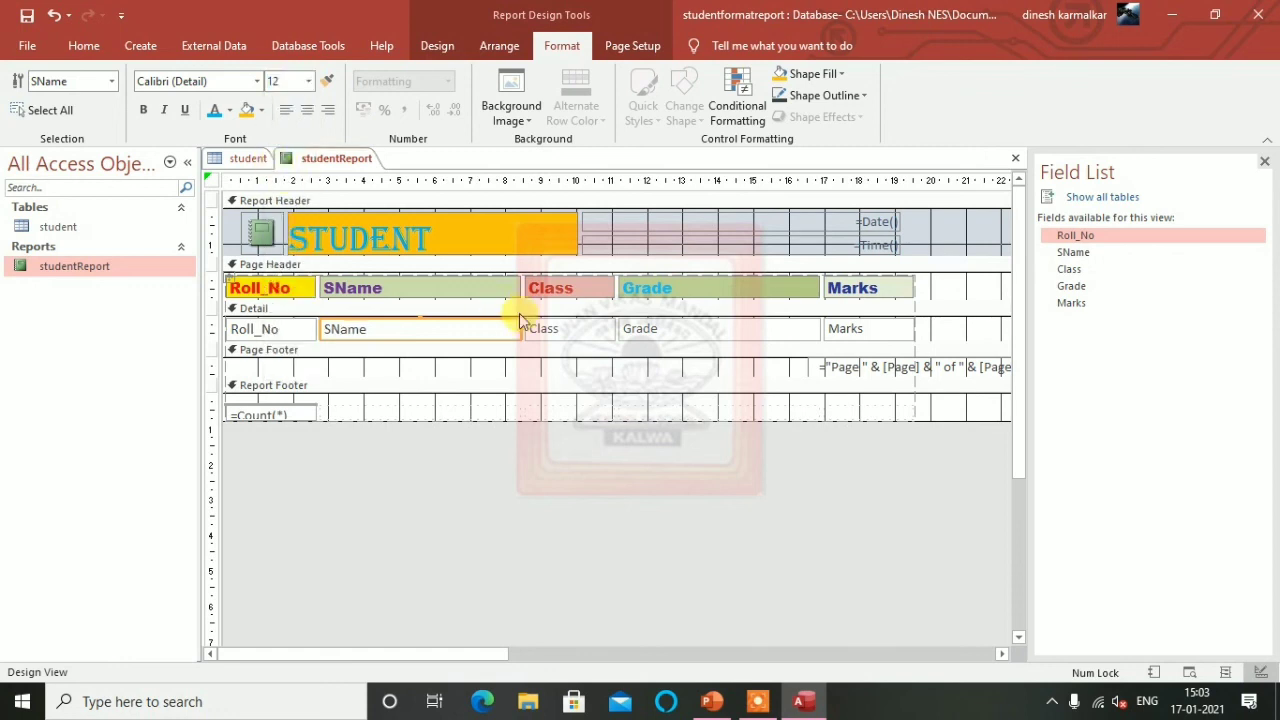
# - Set the font size of the Class, Grade and Marks fields in the Detail section to 12
pyautogui.click(566, 330)
pyautogui.click(309, 82)
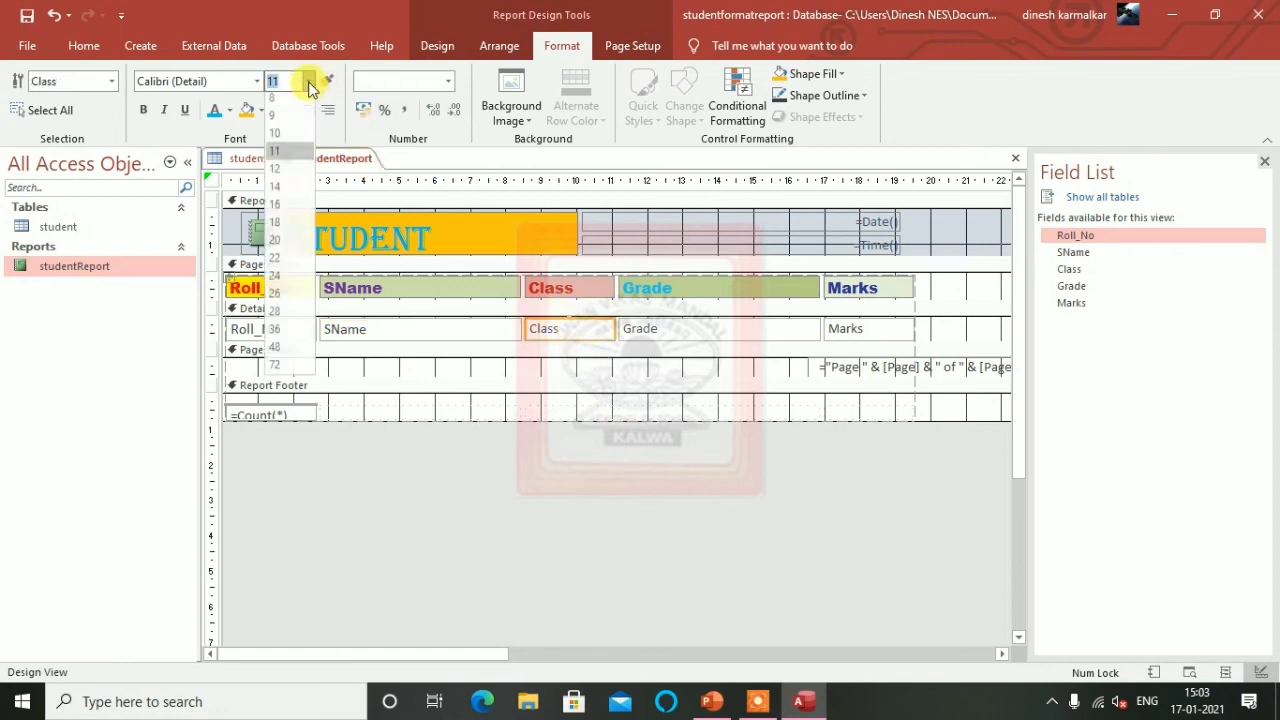
pyautogui.click(285, 173)
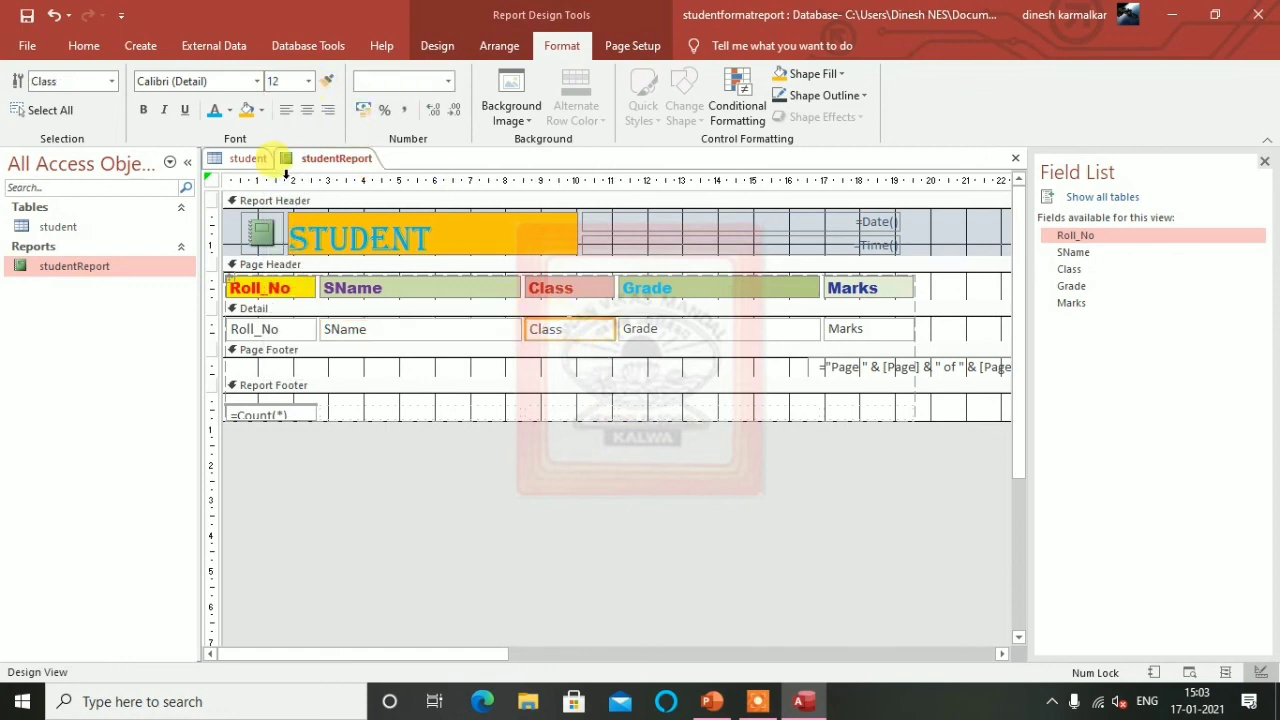
pyautogui.click(635, 326)
pyautogui.click(309, 82)
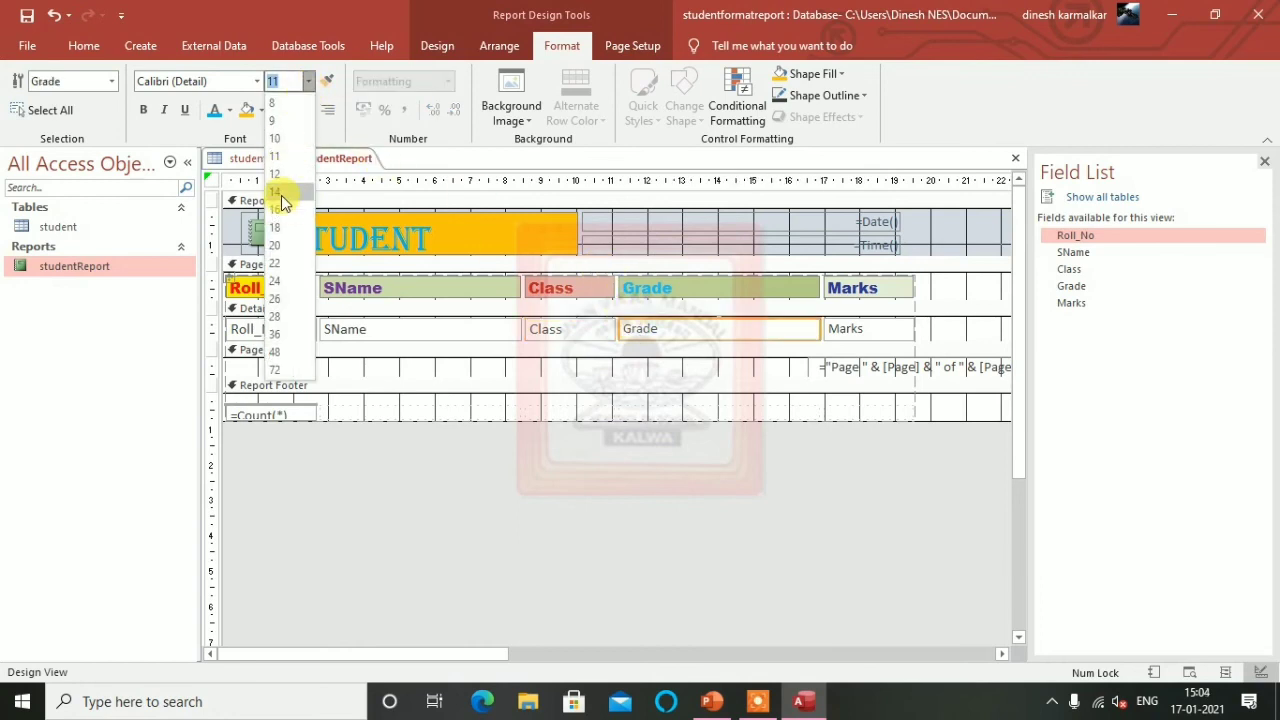
pyautogui.click(280, 174)
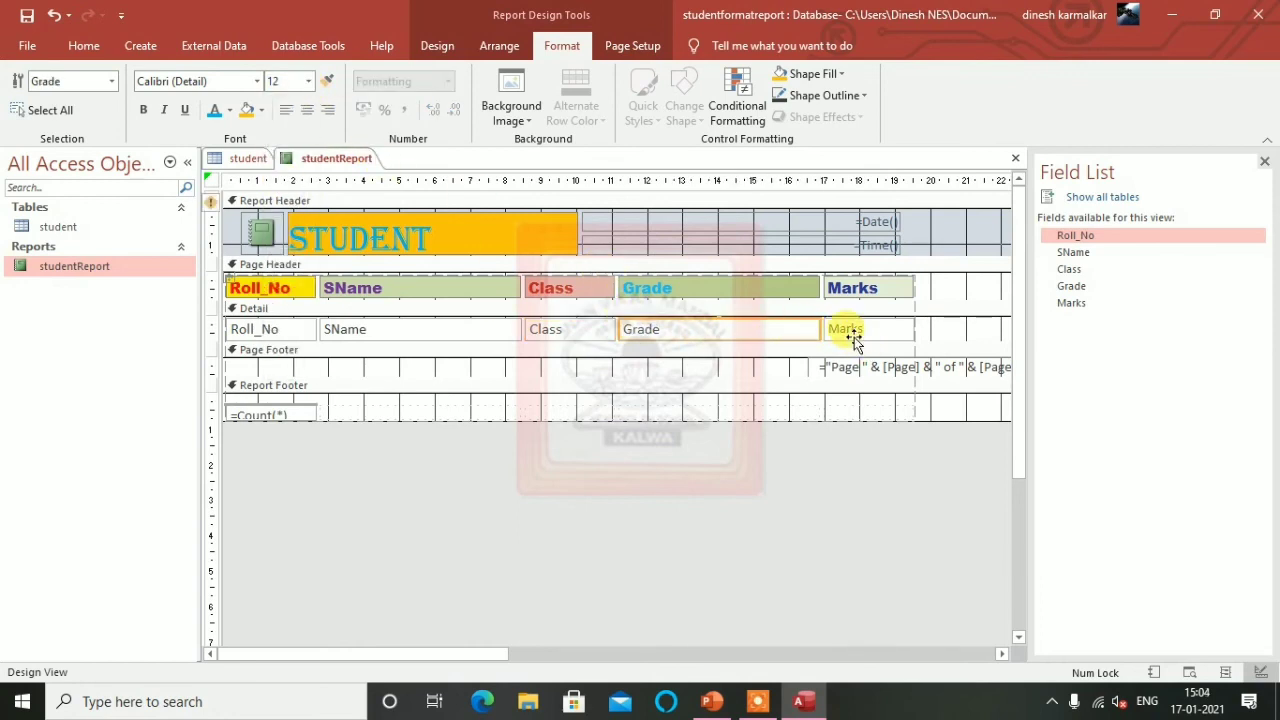
pyautogui.click(855, 340)
pyautogui.click(309, 82)
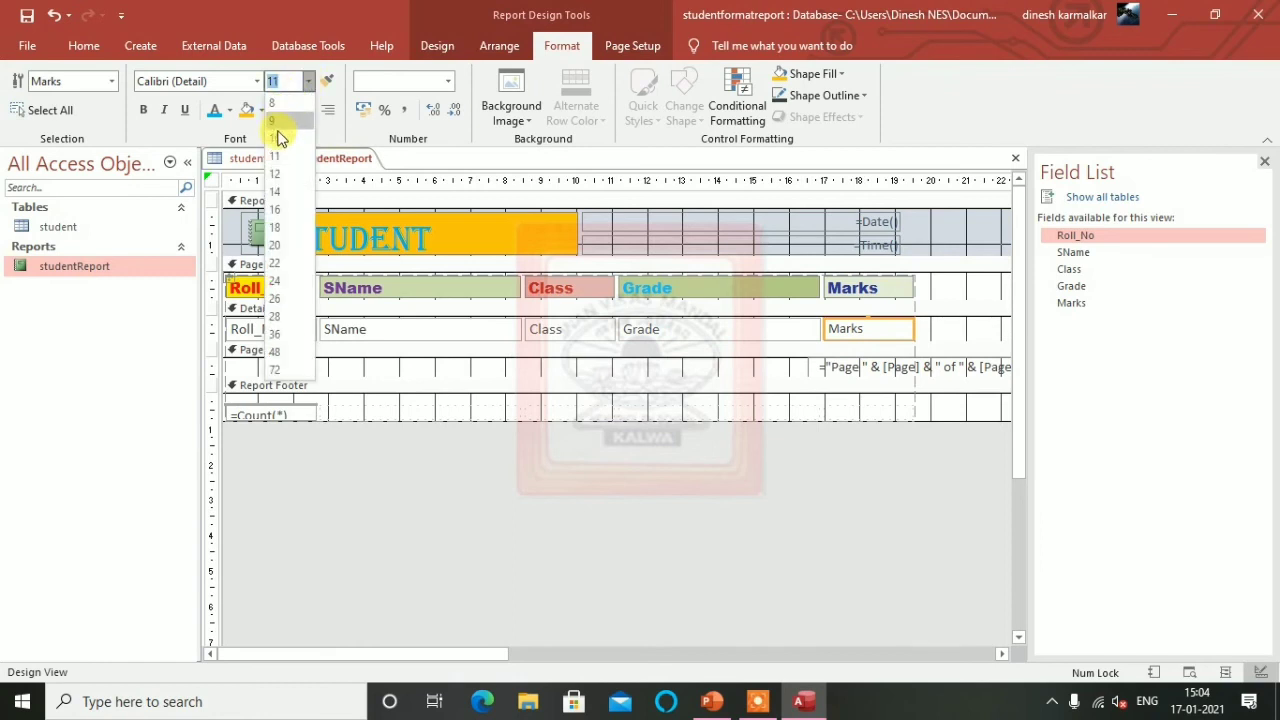
pyautogui.click(282, 177)
# - Color the Detail section's Roll_No field text muted red and its SName field text light blue
pyautogui.click(277, 331)
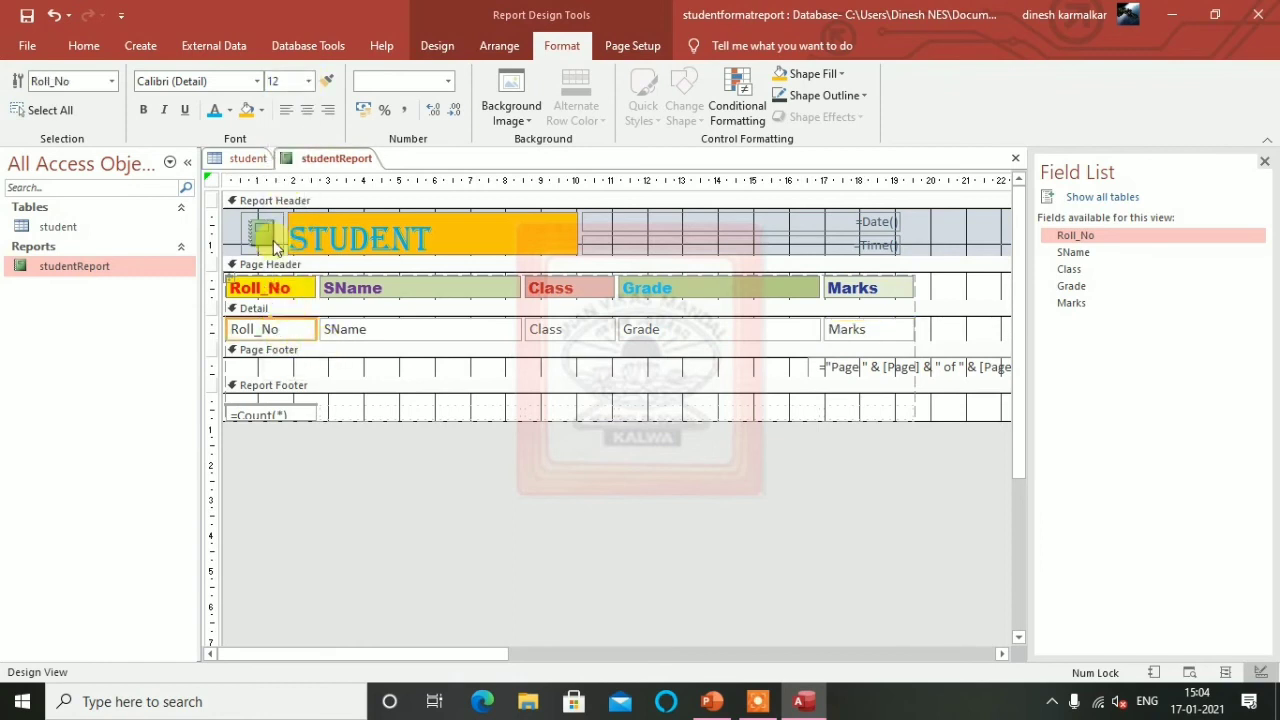
pyautogui.click(229, 110)
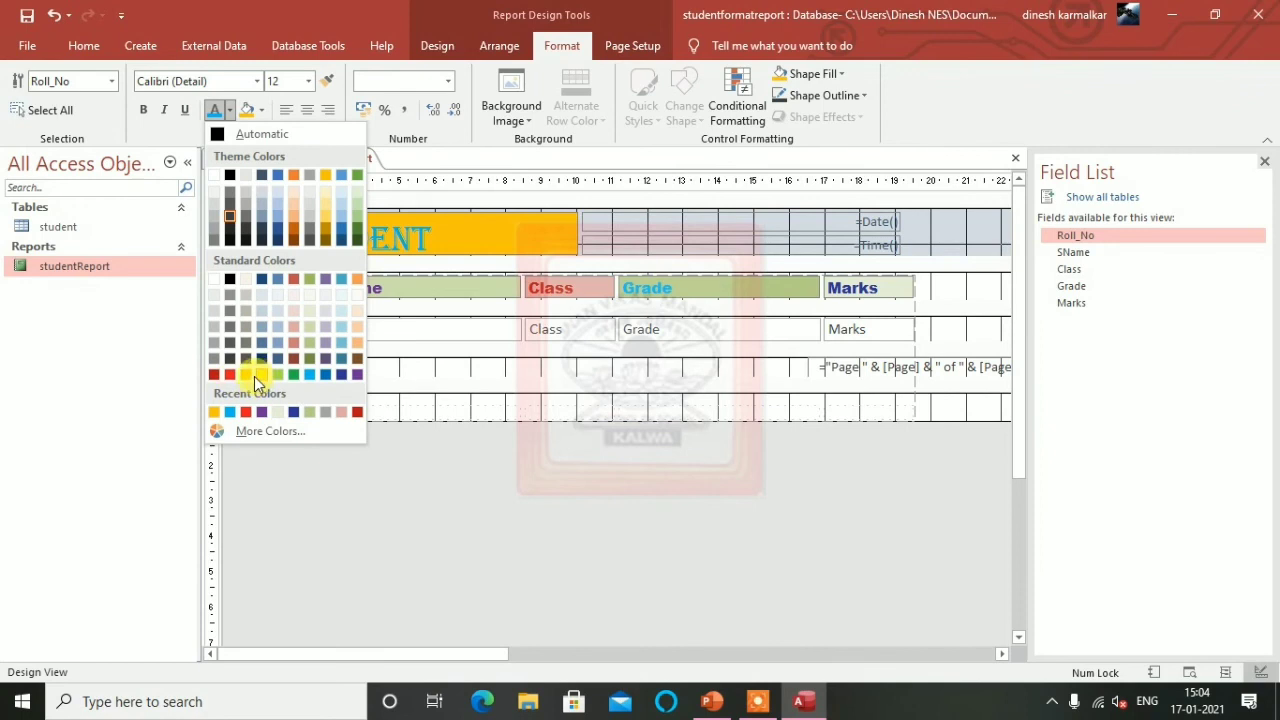
pyautogui.click(293, 282)
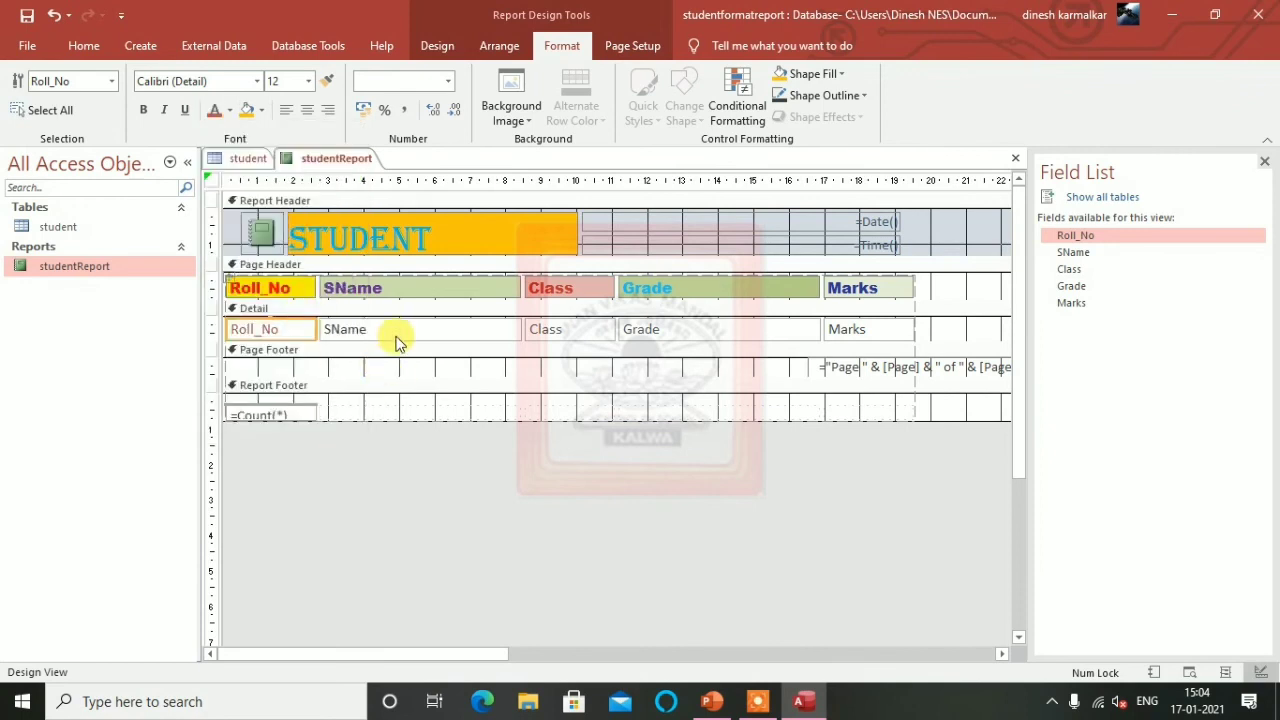
pyautogui.click(400, 334)
pyautogui.click(231, 112)
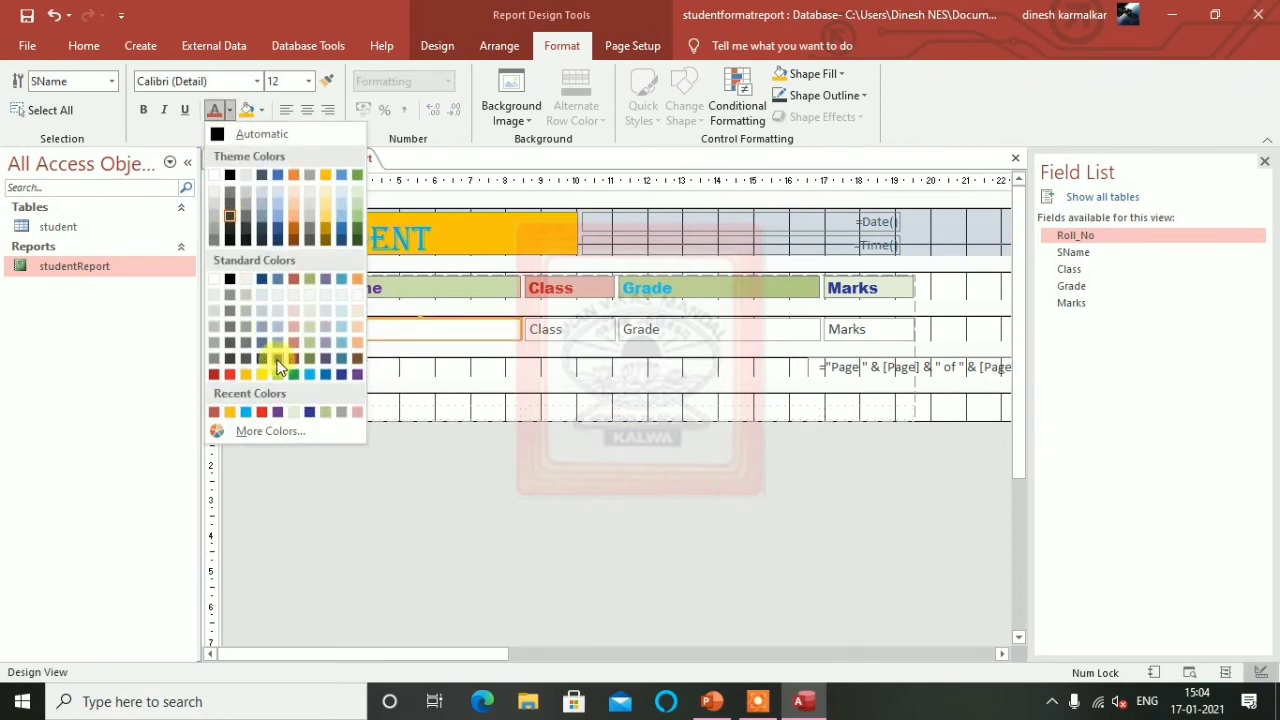
pyautogui.click(309, 375)
# - Color the Detail section's Class field text purple and its Grade field text green
pyautogui.click(562, 330)
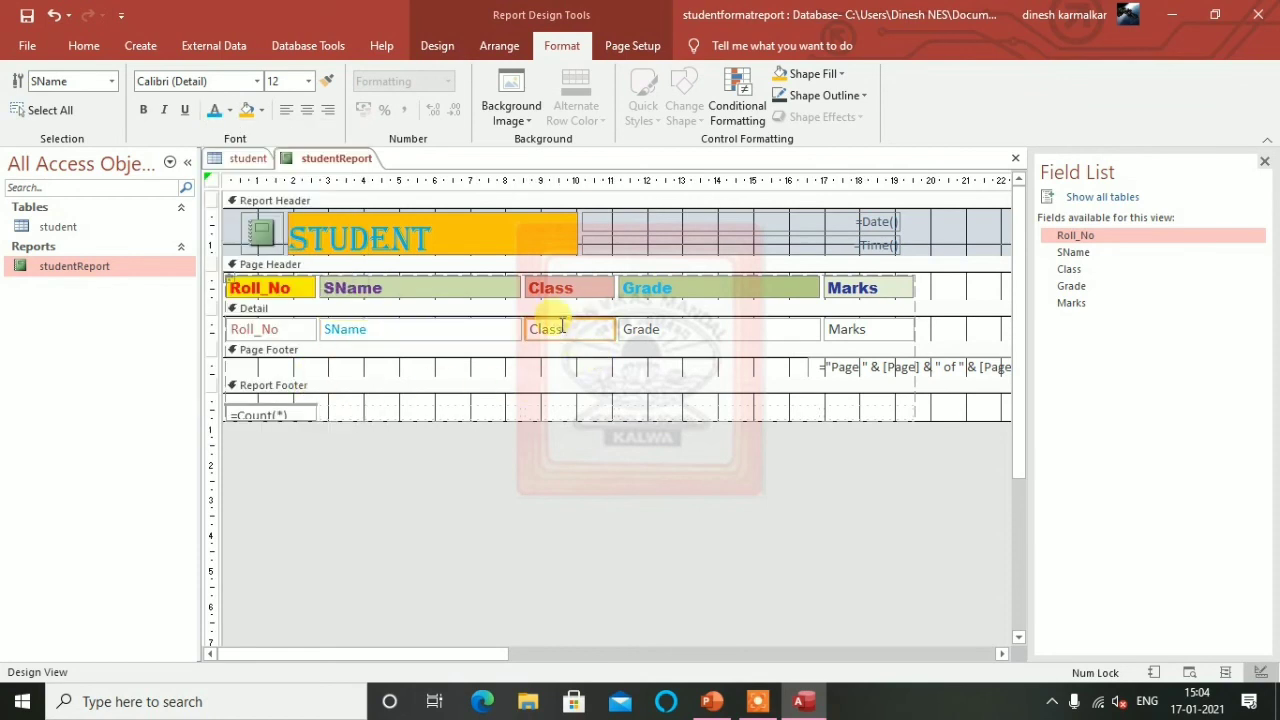
pyautogui.click(229, 111)
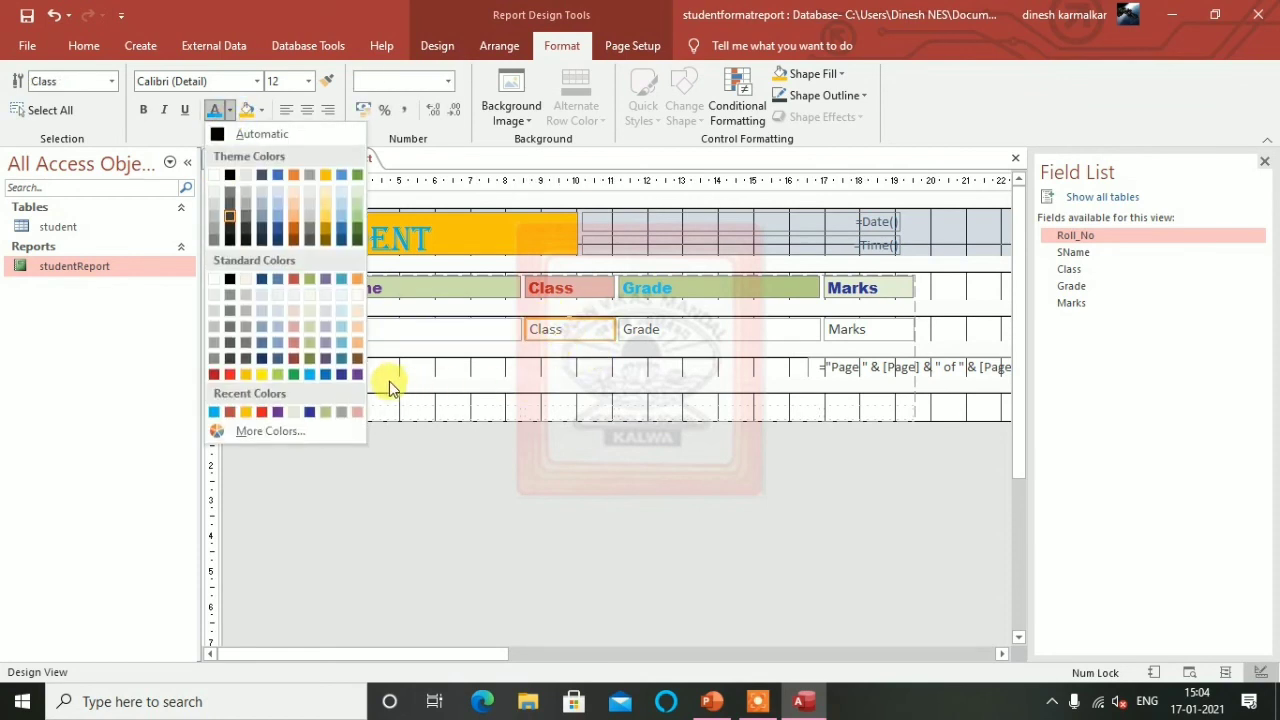
pyautogui.click(355, 377)
pyautogui.click(666, 334)
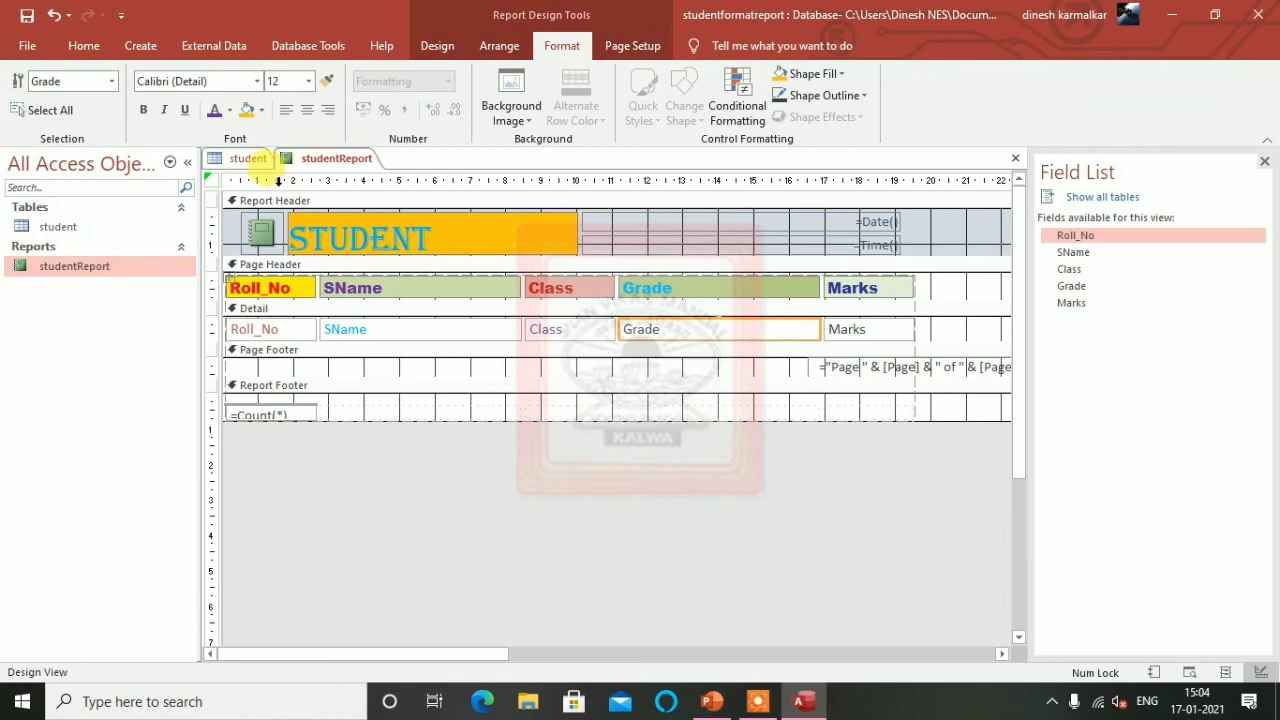
pyautogui.click(229, 111)
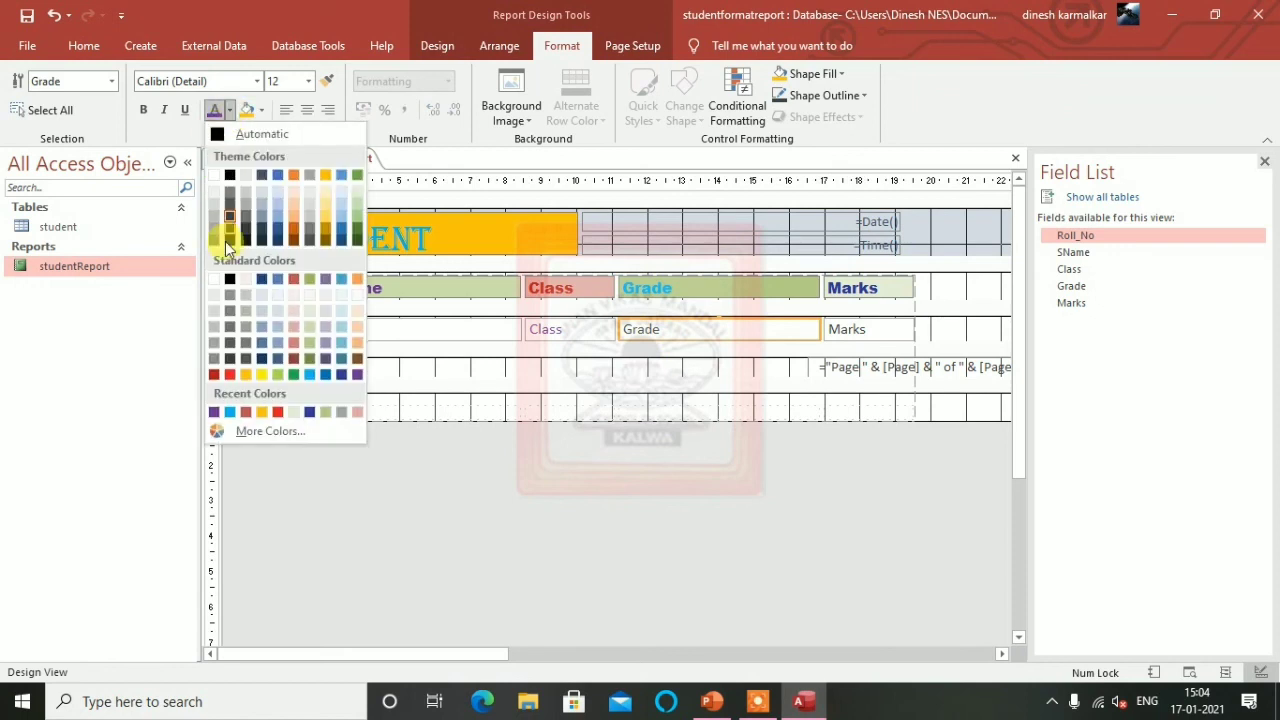
pyautogui.click(293, 376)
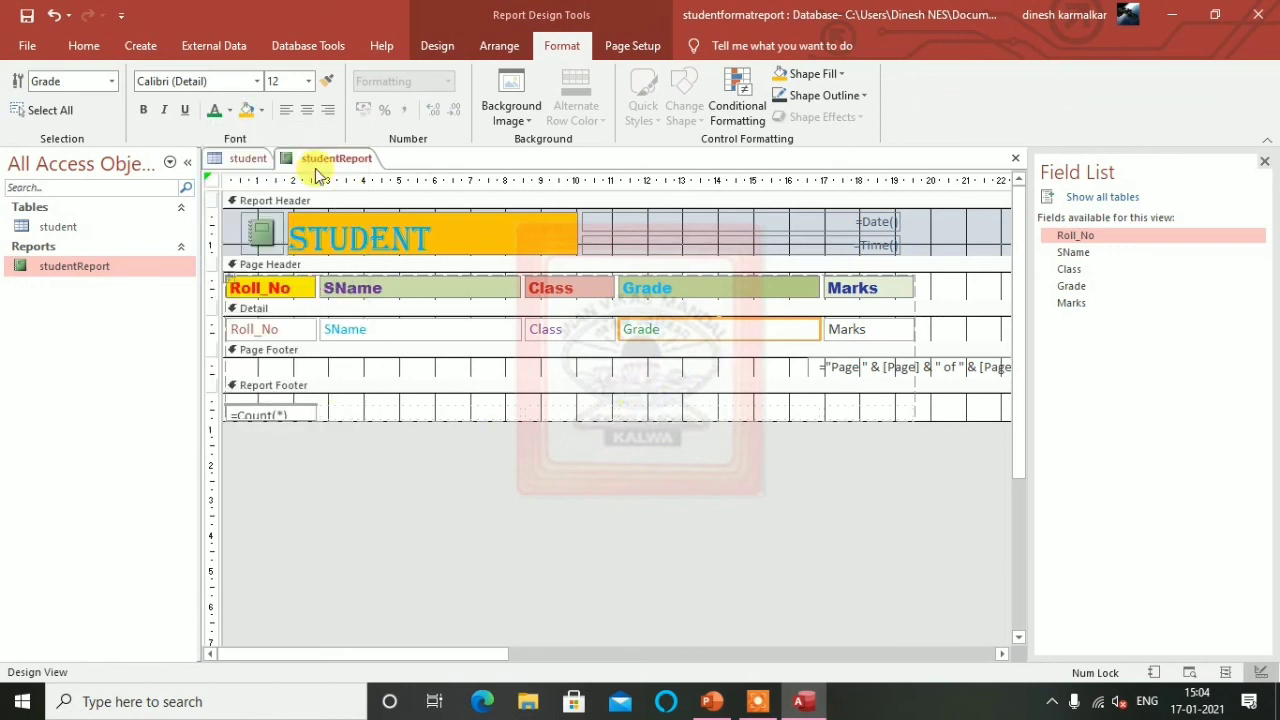
# - Color the Detail section's Marks field text red and open studentReport in Report View to check the formatting
pyautogui.click(848, 333)
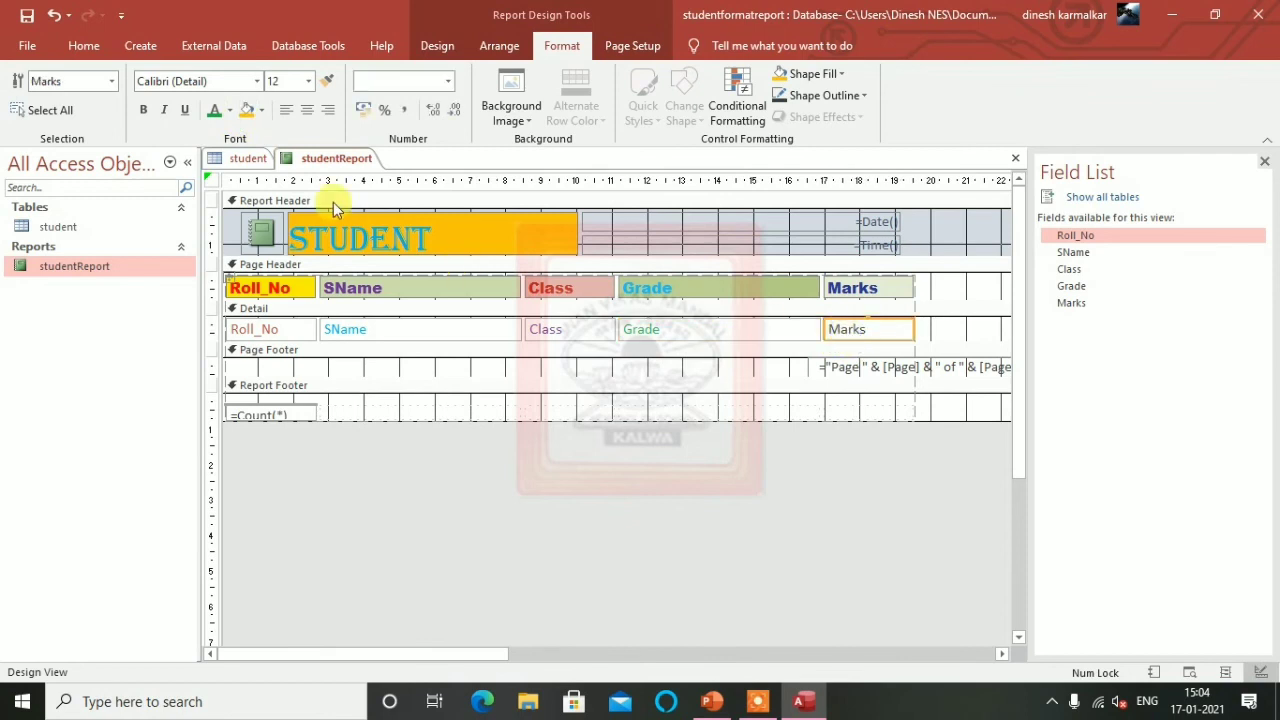
pyautogui.click(229, 111)
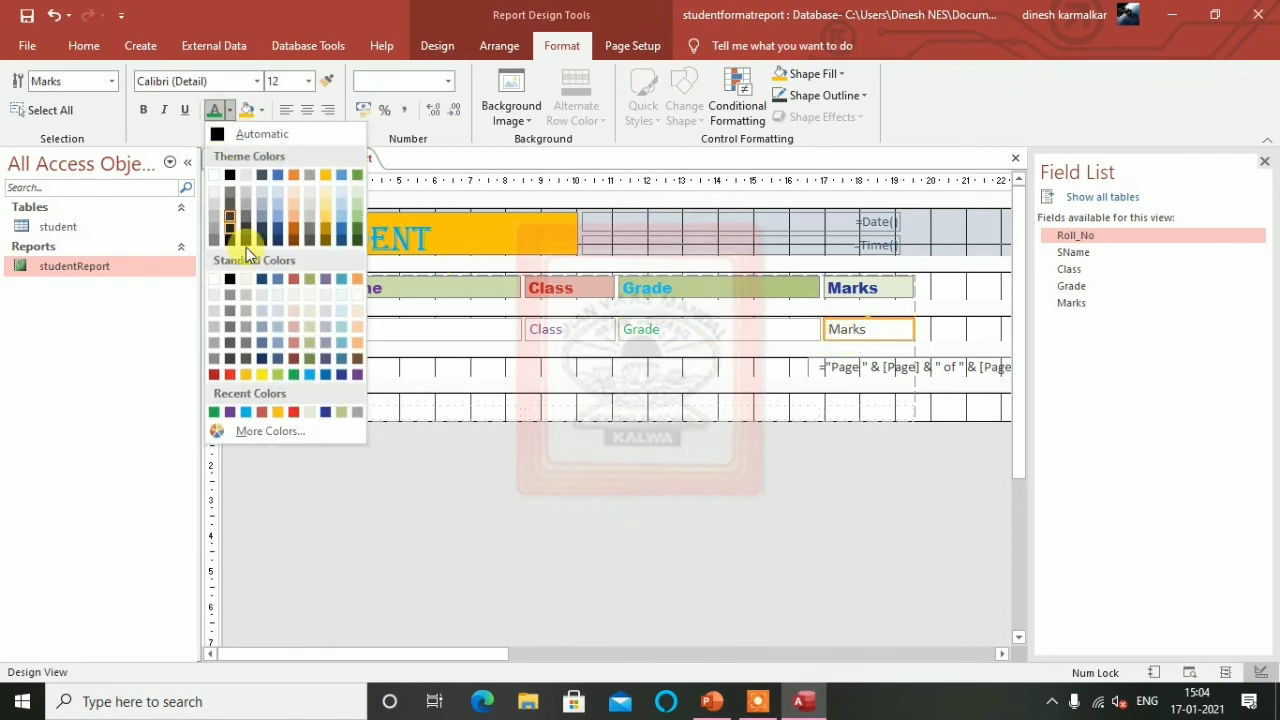
pyautogui.click(291, 413)
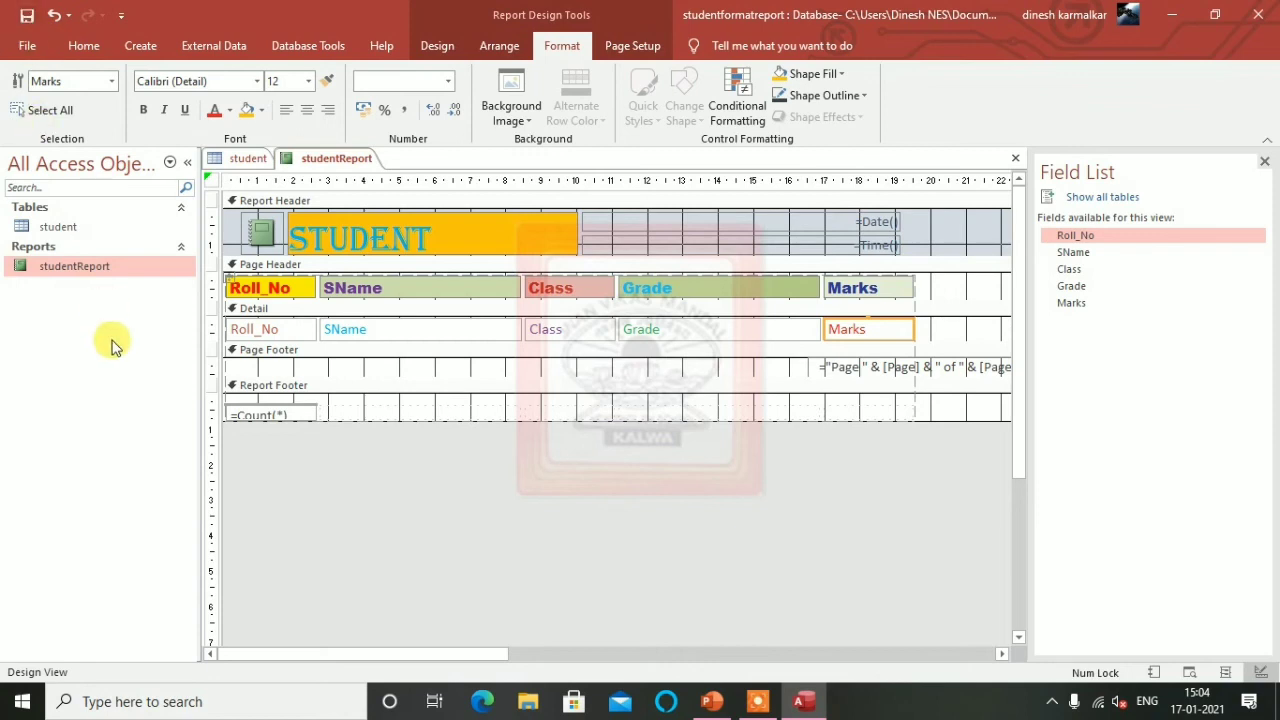
pyautogui.click(94, 268)
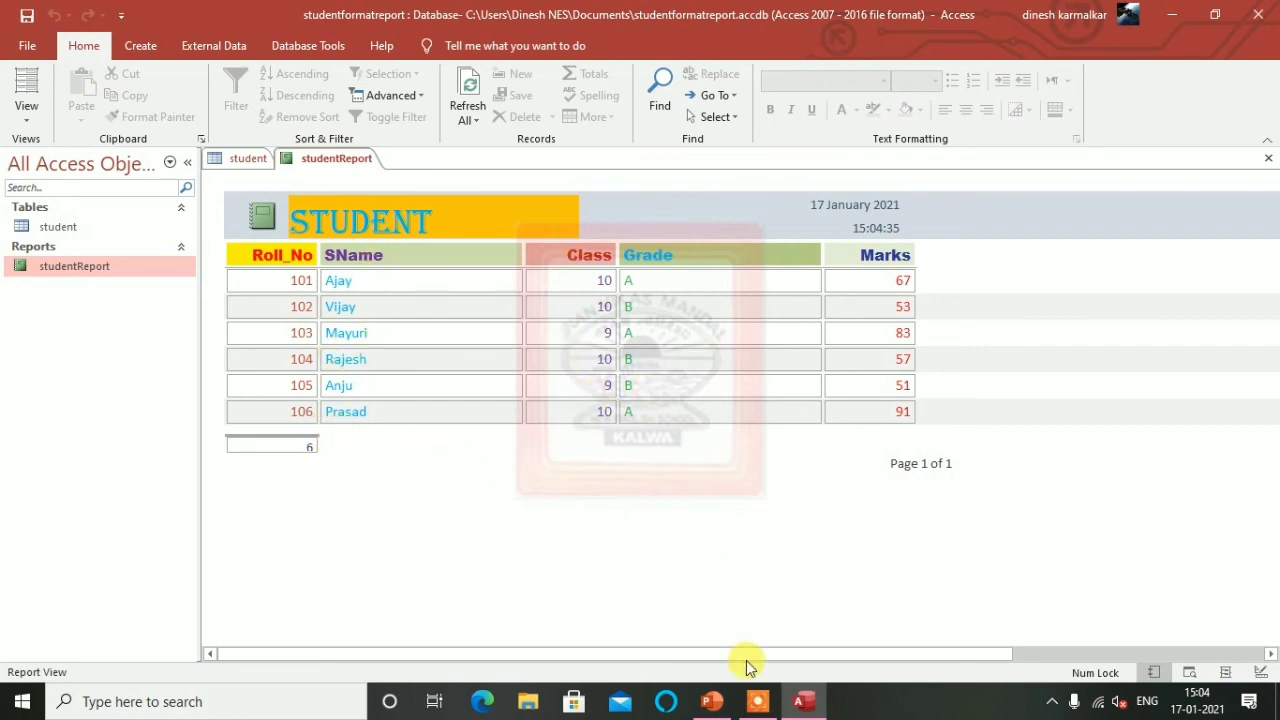
pyautogui.click(757, 701)
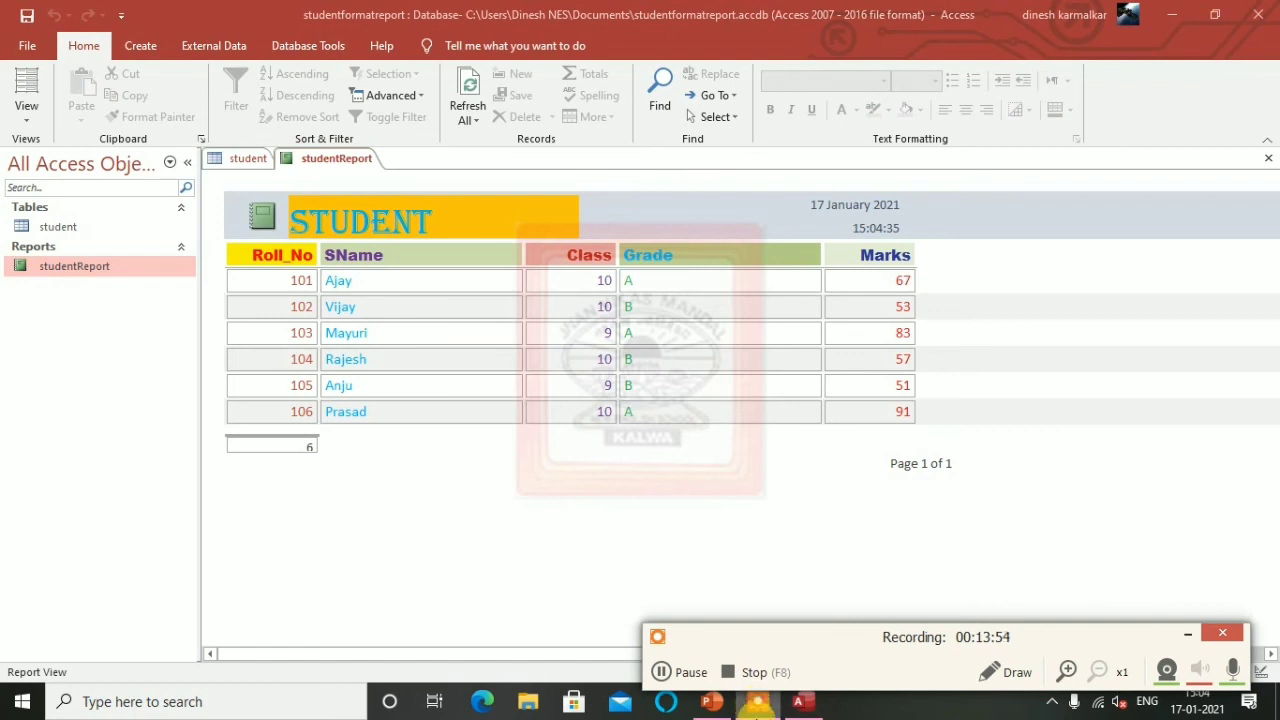
pyautogui.click(1187, 633)
pyautogui.click(765, 705)
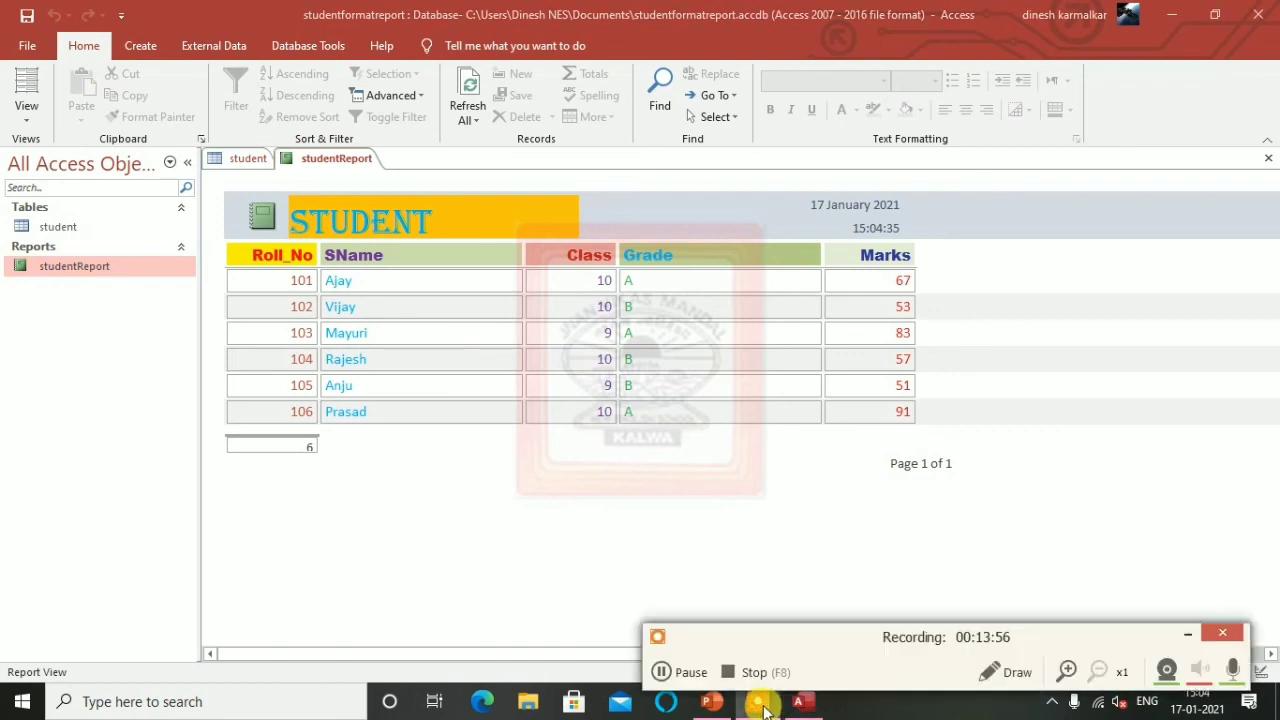
pyautogui.click(1187, 638)
# - Switch between the practical question slide in PowerPoint and the report in Access to compare the required tasks with the formatted report
pyautogui.click(711, 701)
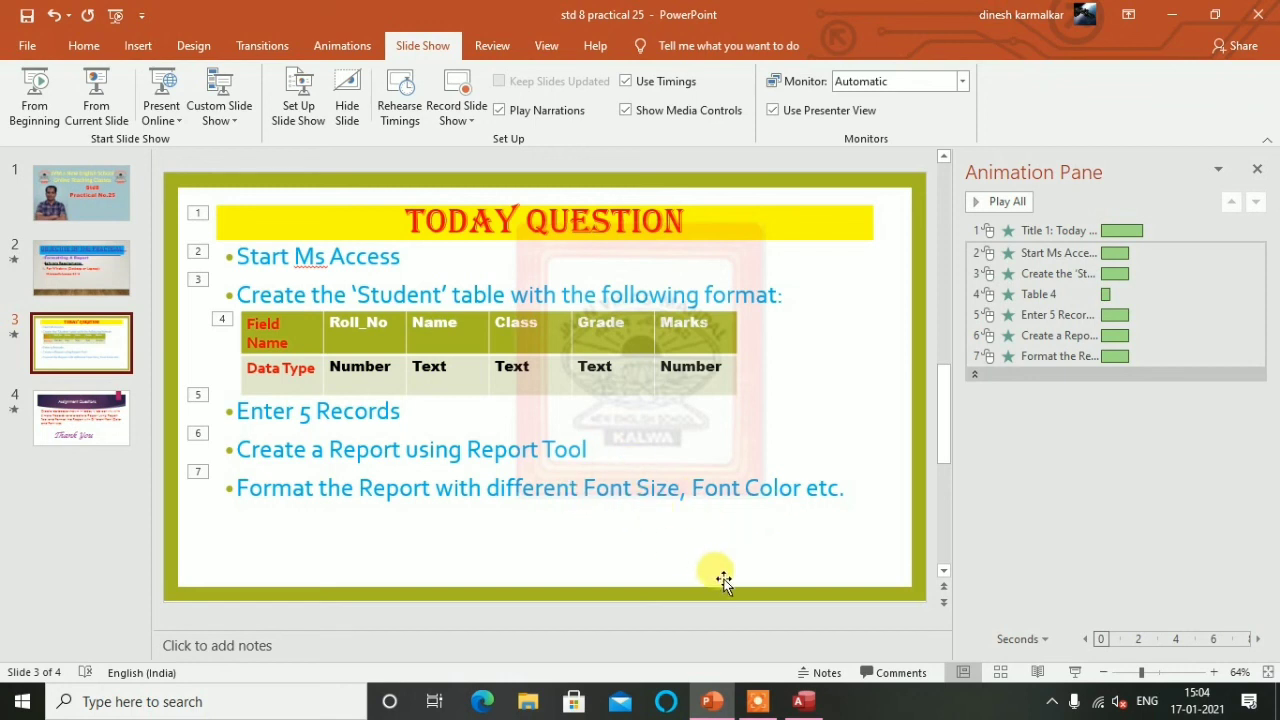
pyautogui.click(803, 701)
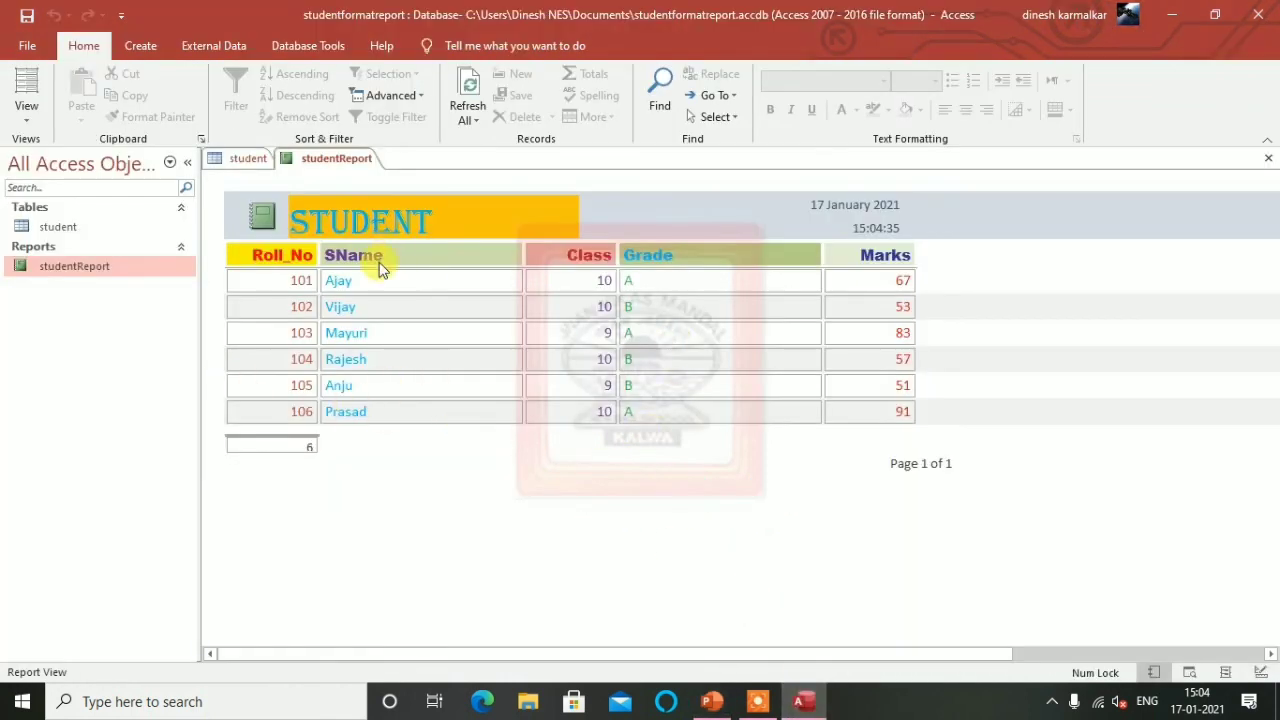
pyautogui.click(712, 702)
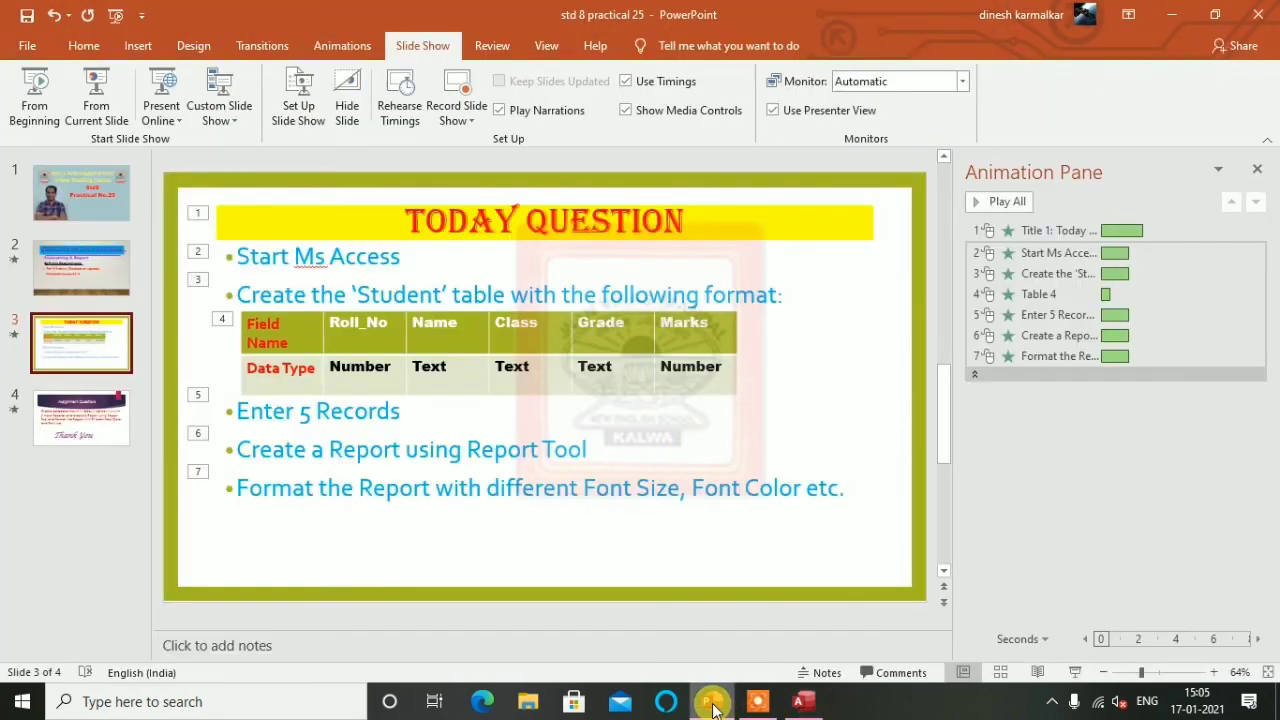
pyautogui.click(712, 702)
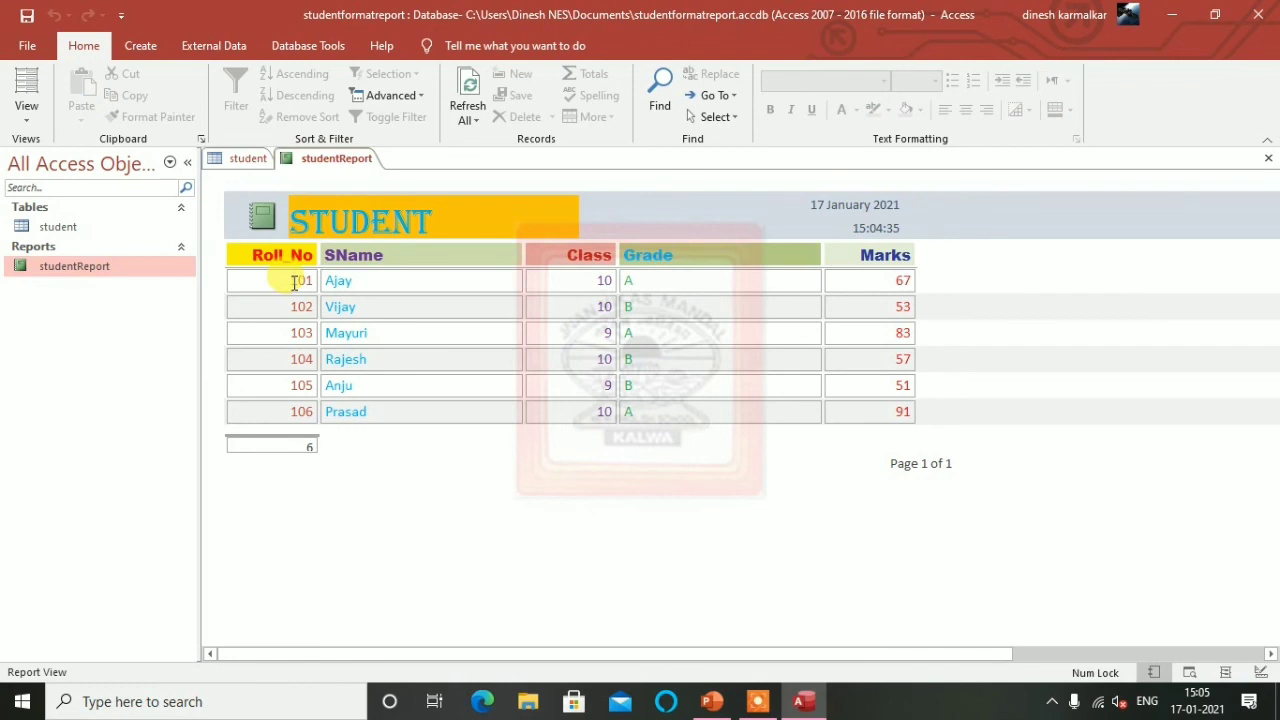
# - Open studentReport in Design View and set the Detail section's Roll_No and SName fields to the Arial Rounded MT Bold font
pyautogui.click(317, 283)
pyautogui.rightClick(322, 160)
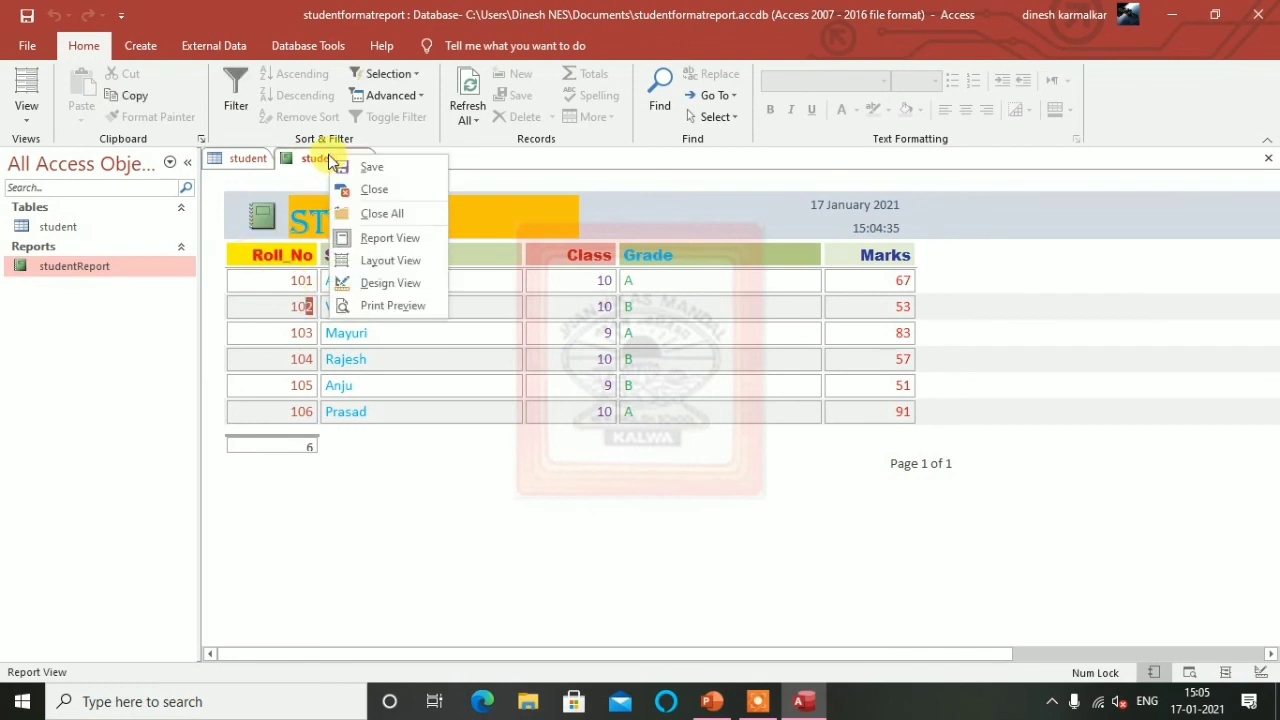
pyautogui.click(374, 283)
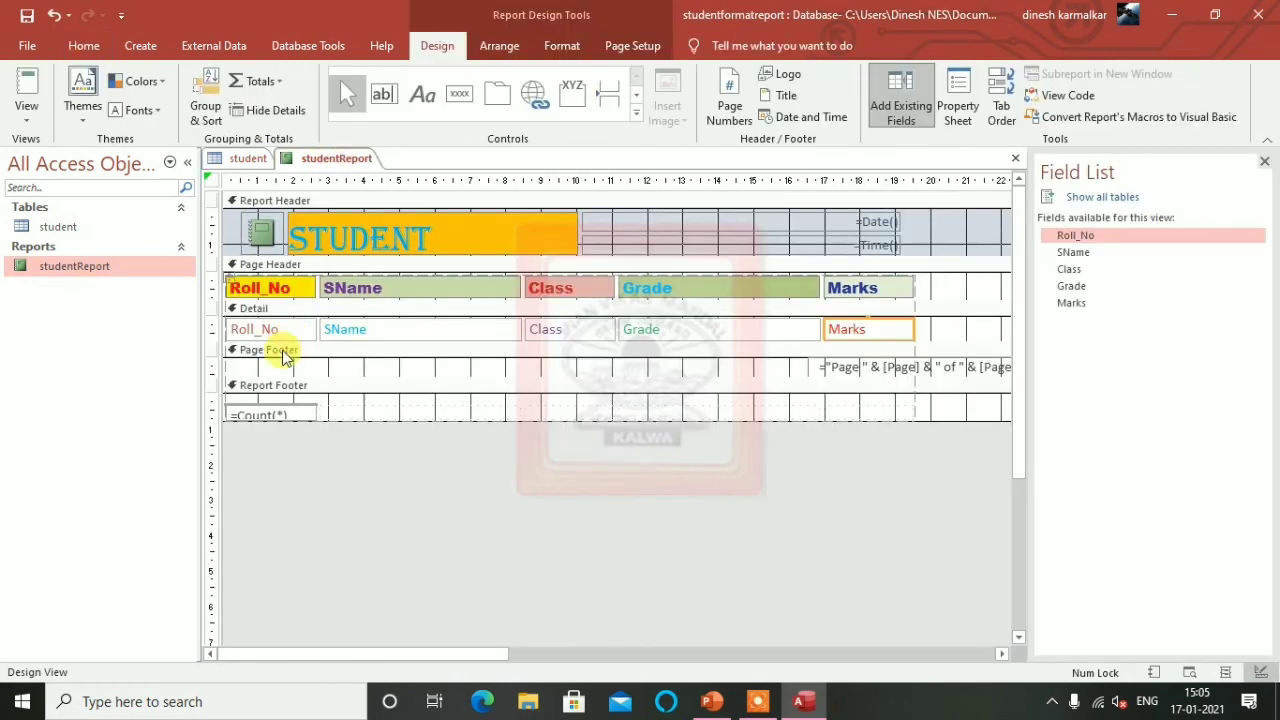
pyautogui.click(285, 335)
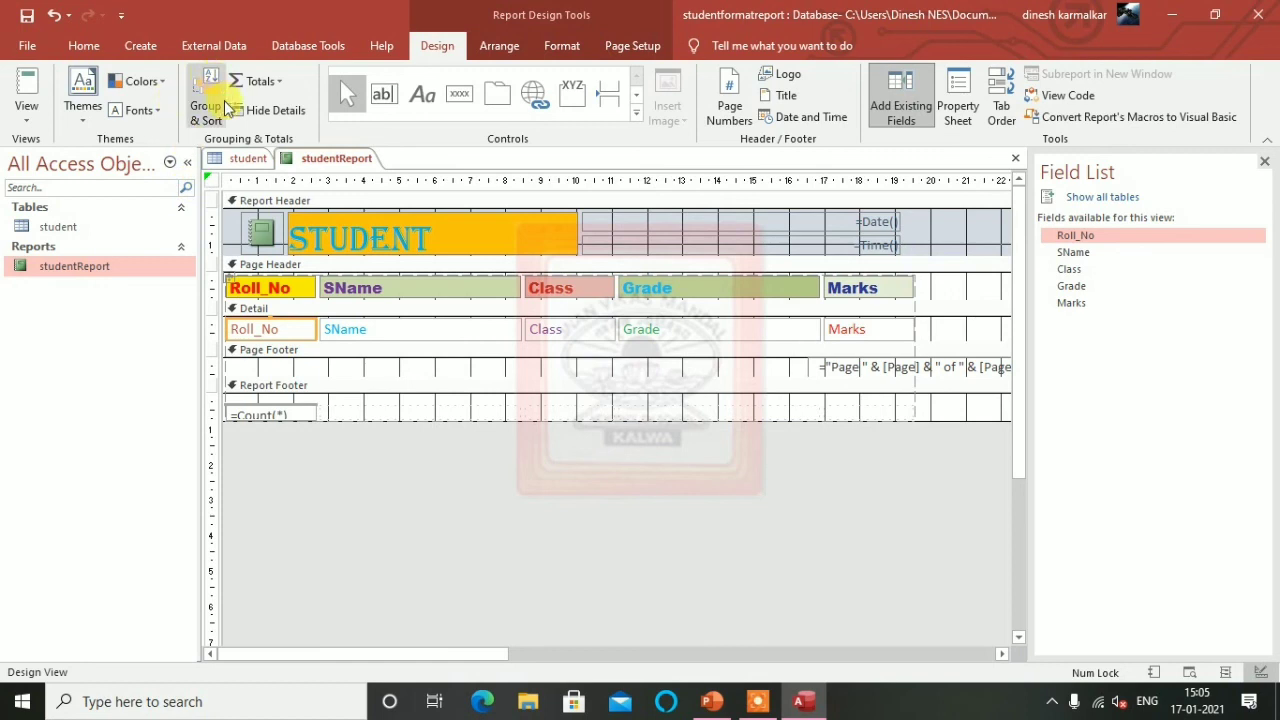
pyautogui.click(577, 50)
pyautogui.click(256, 80)
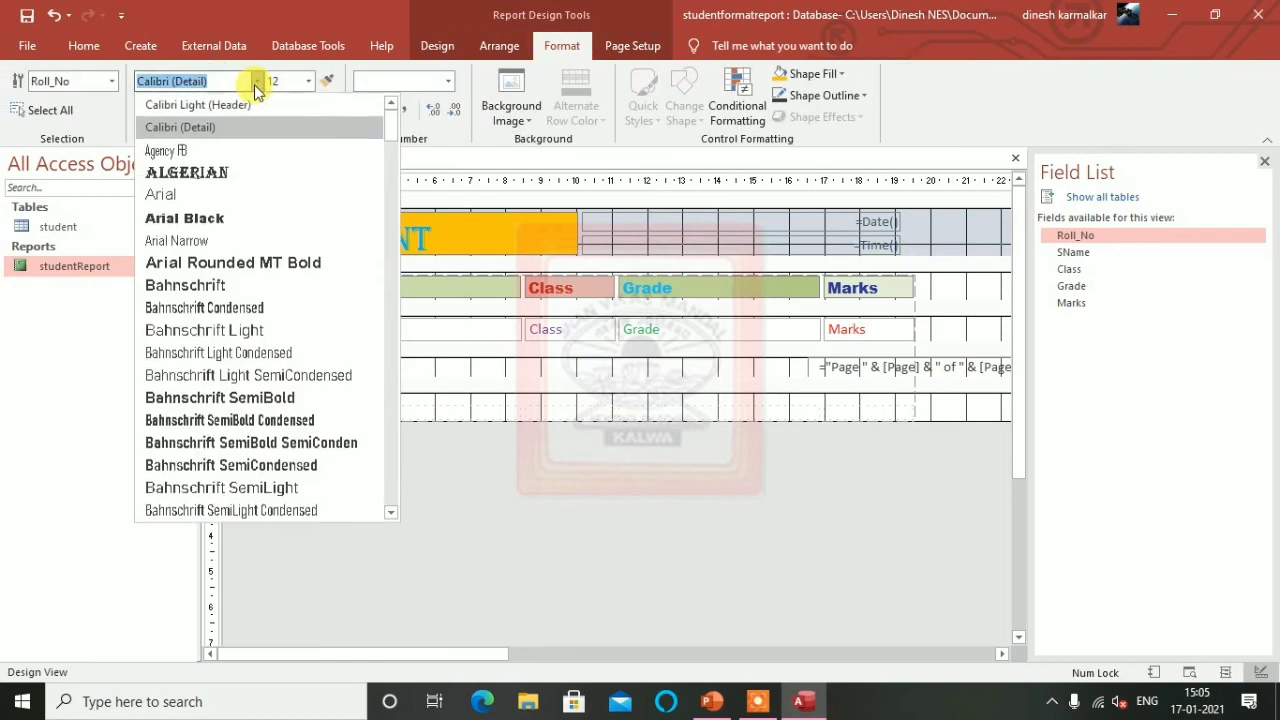
pyautogui.click(233, 262)
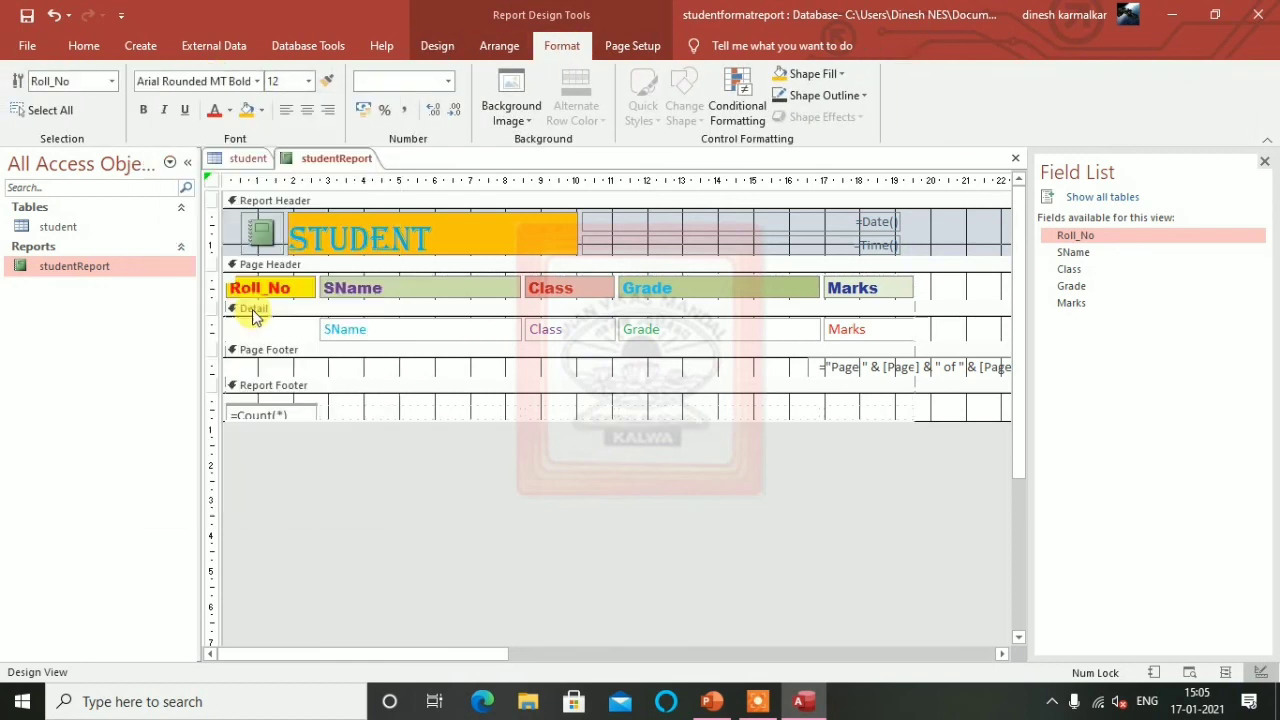
pyautogui.click(405, 331)
pyautogui.click(258, 80)
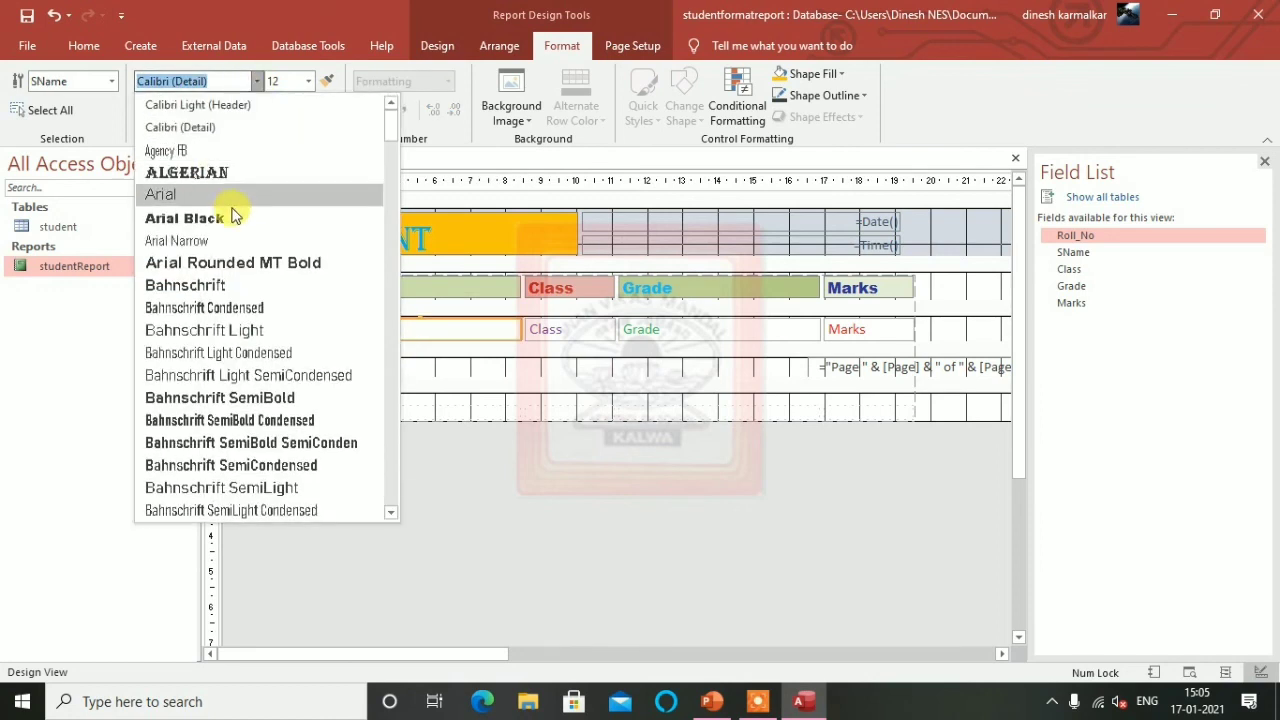
pyautogui.click(233, 262)
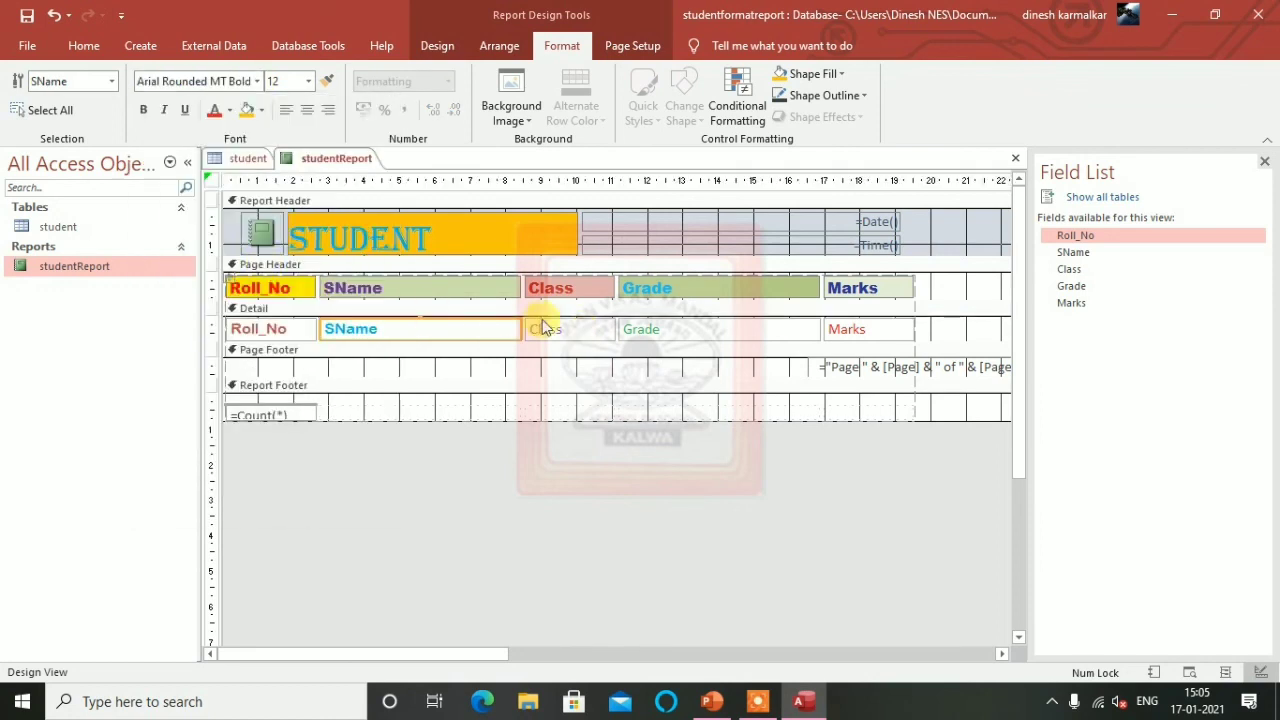
# - Set the Detail section's Class field to the Bahnschrift SemiBold SemiConden font and its Grade field to Bahnschrift
pyautogui.click(545, 329)
pyautogui.click(257, 80)
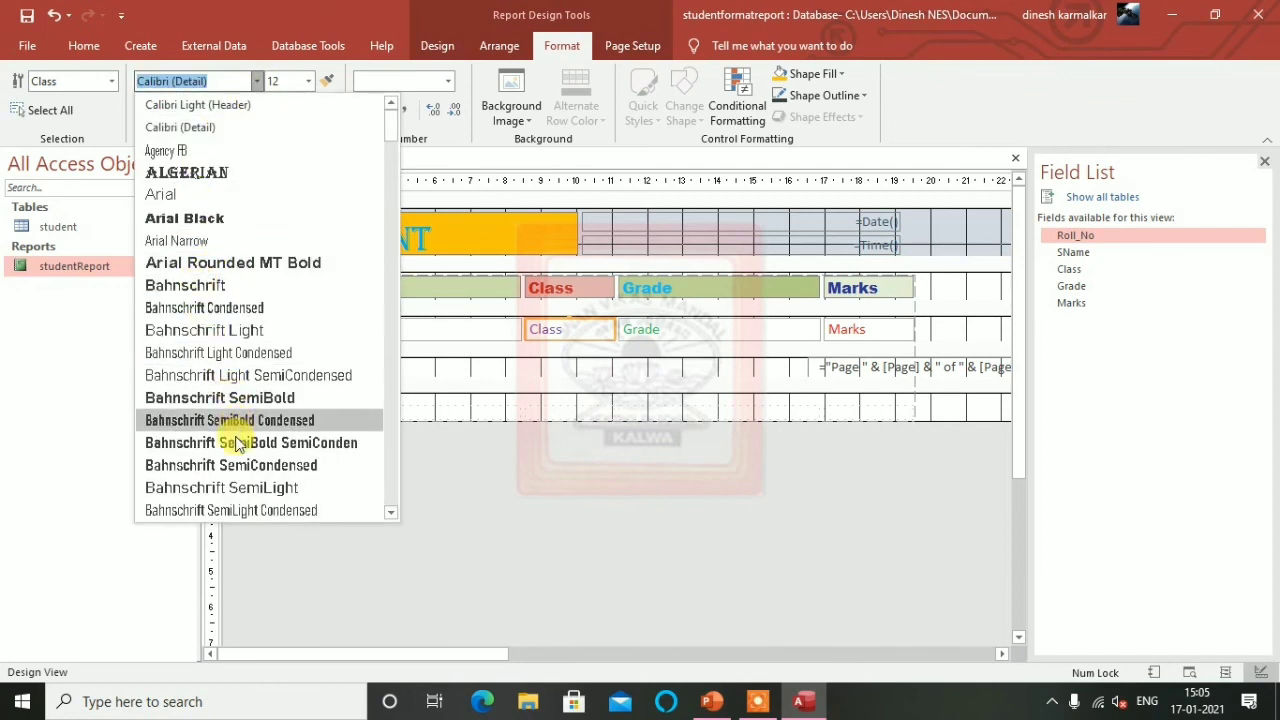
pyautogui.click(196, 442)
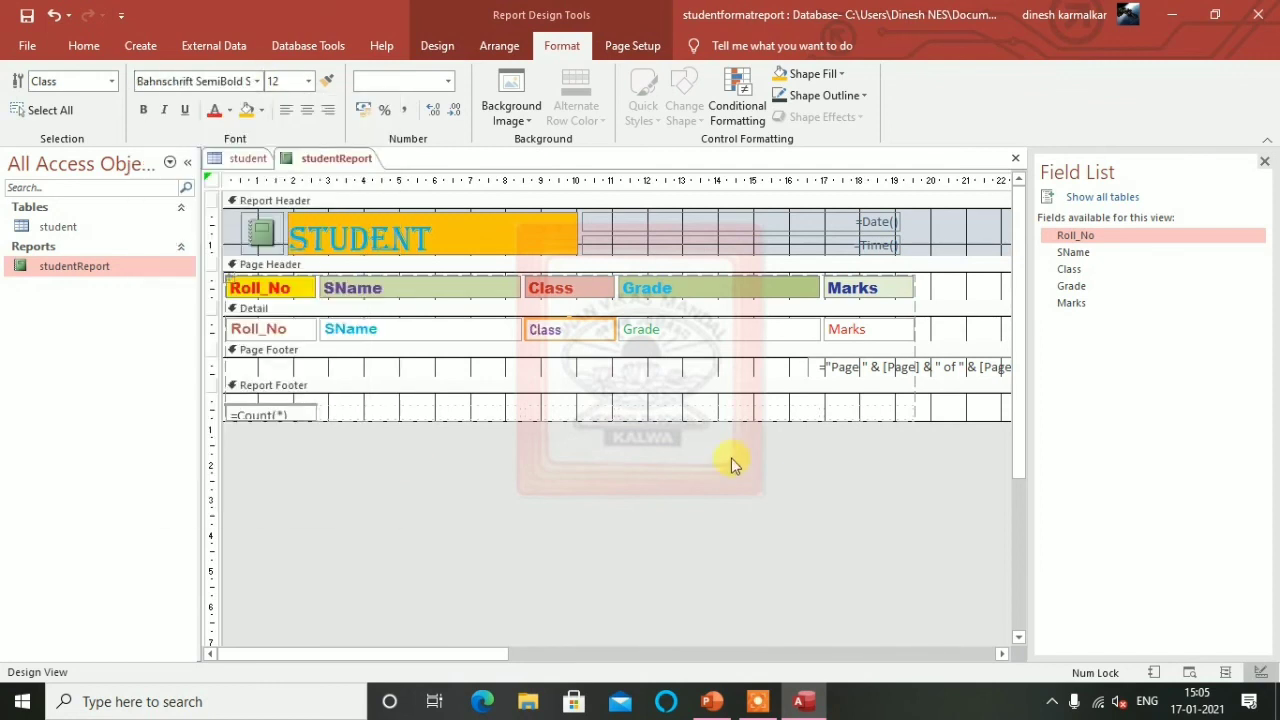
pyautogui.click(680, 337)
pyautogui.click(257, 80)
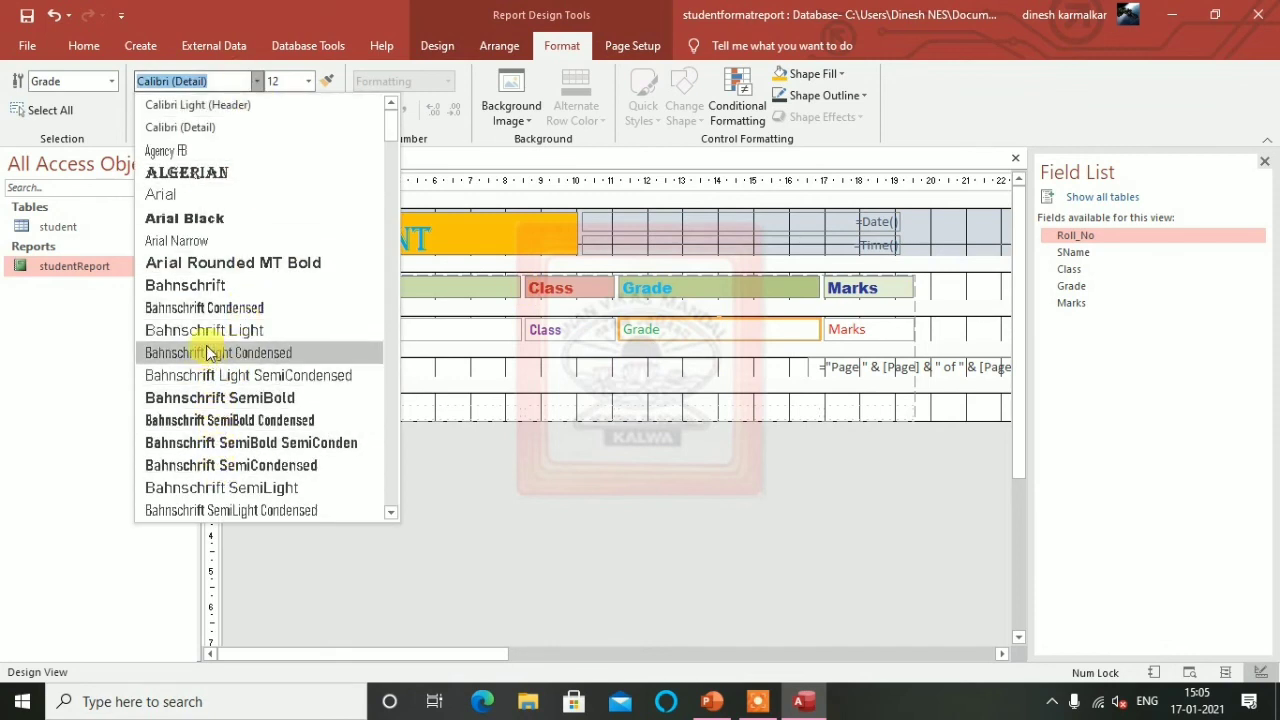
pyautogui.click(195, 285)
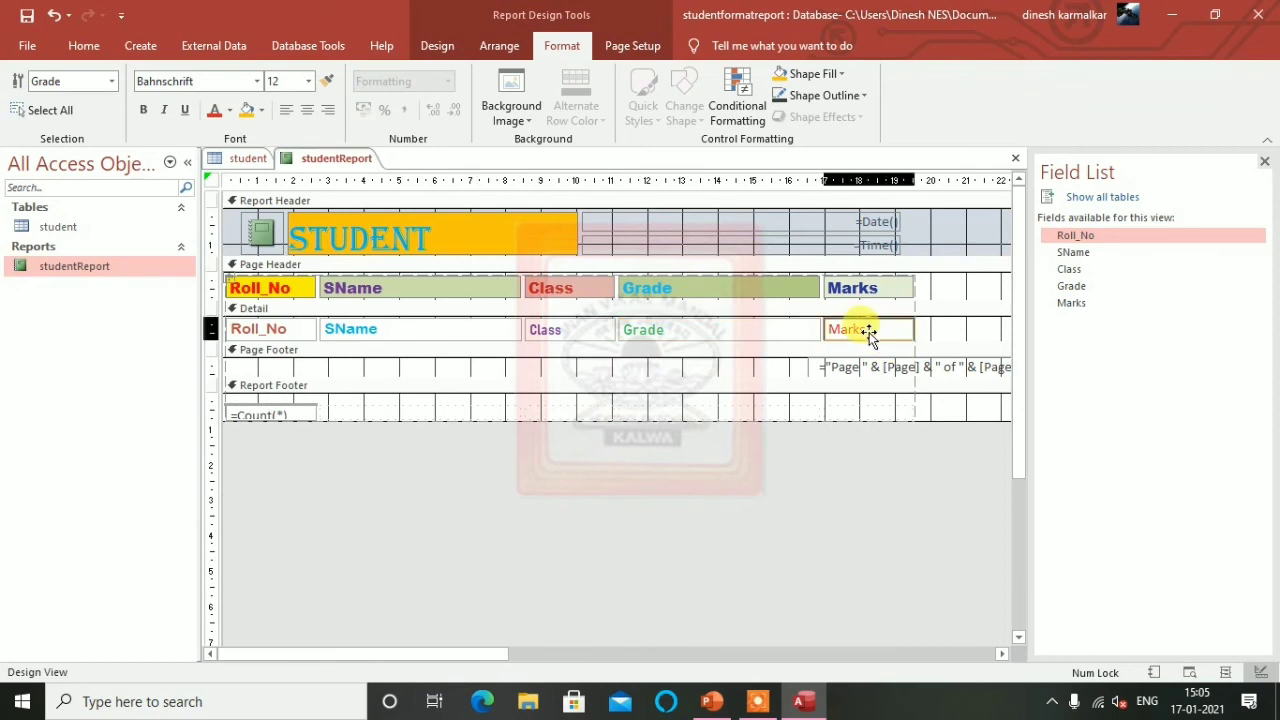
# - Set the Detail section's Marks field to the Bodoni MT Black font and open studentReport in Report View
pyautogui.click(868, 336)
pyautogui.click(256, 81)
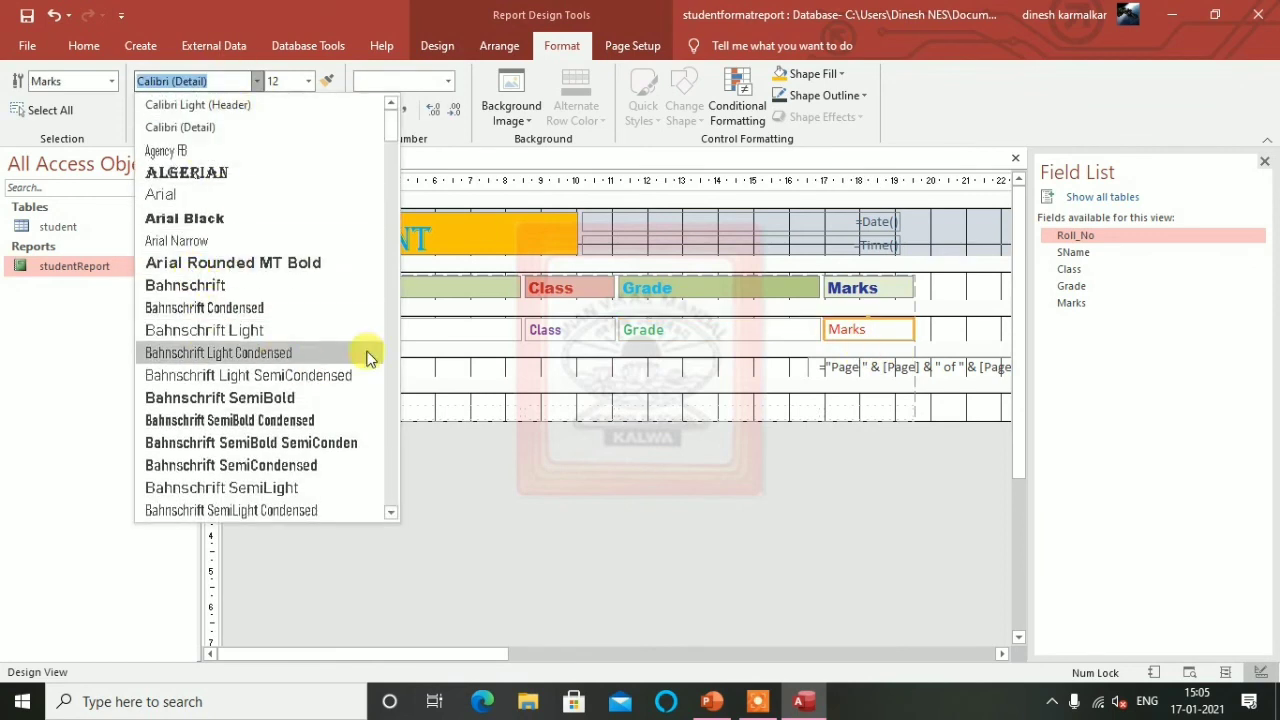
pyautogui.click(389, 318)
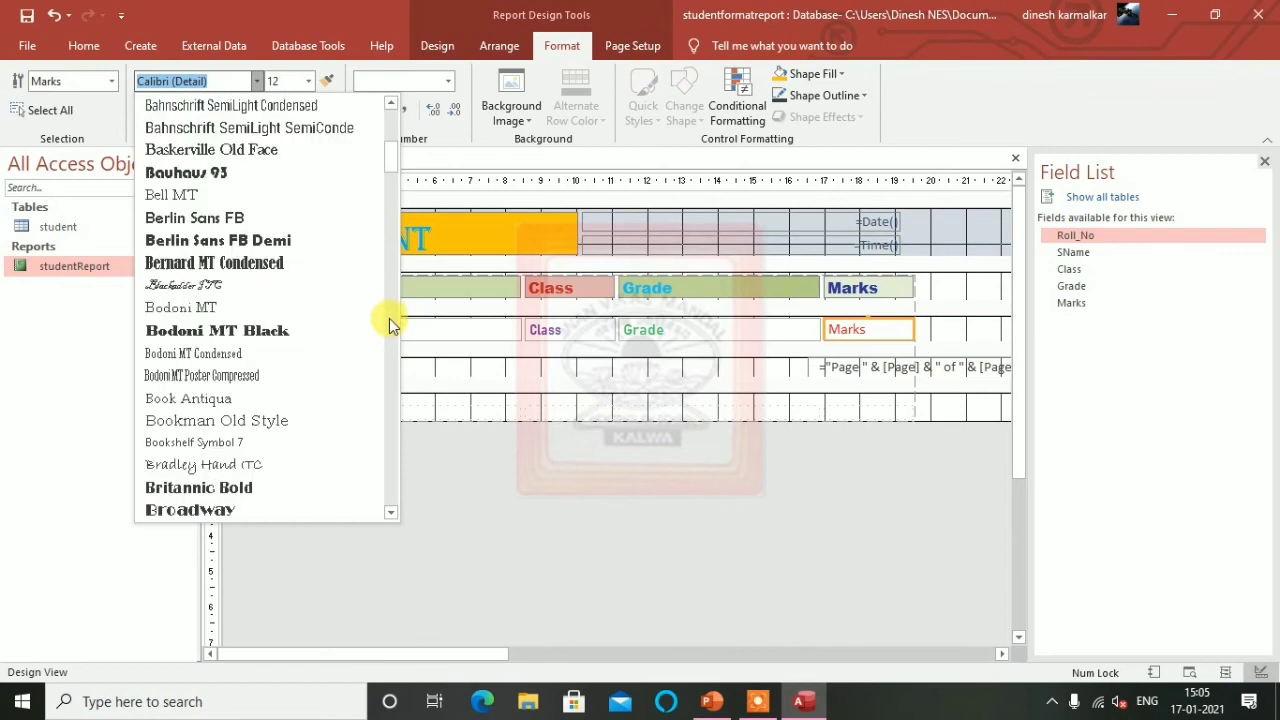
pyautogui.click(272, 332)
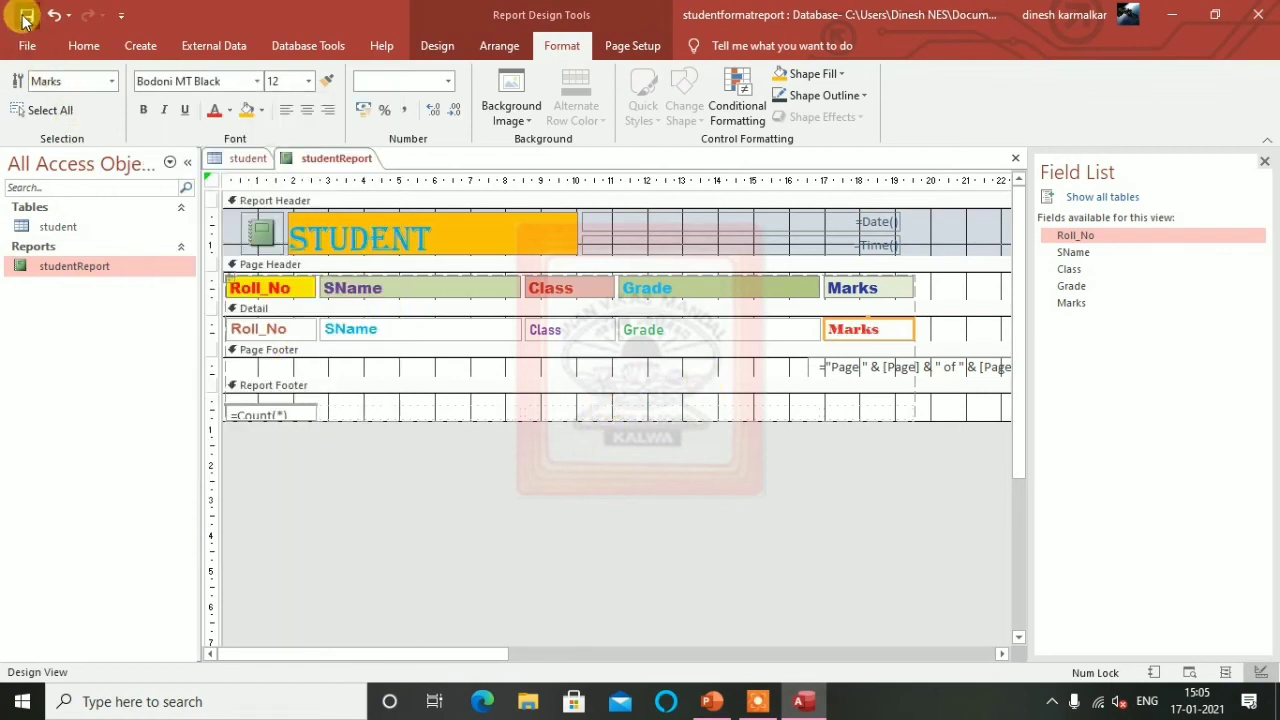
pyautogui.doubleClick(117, 269)
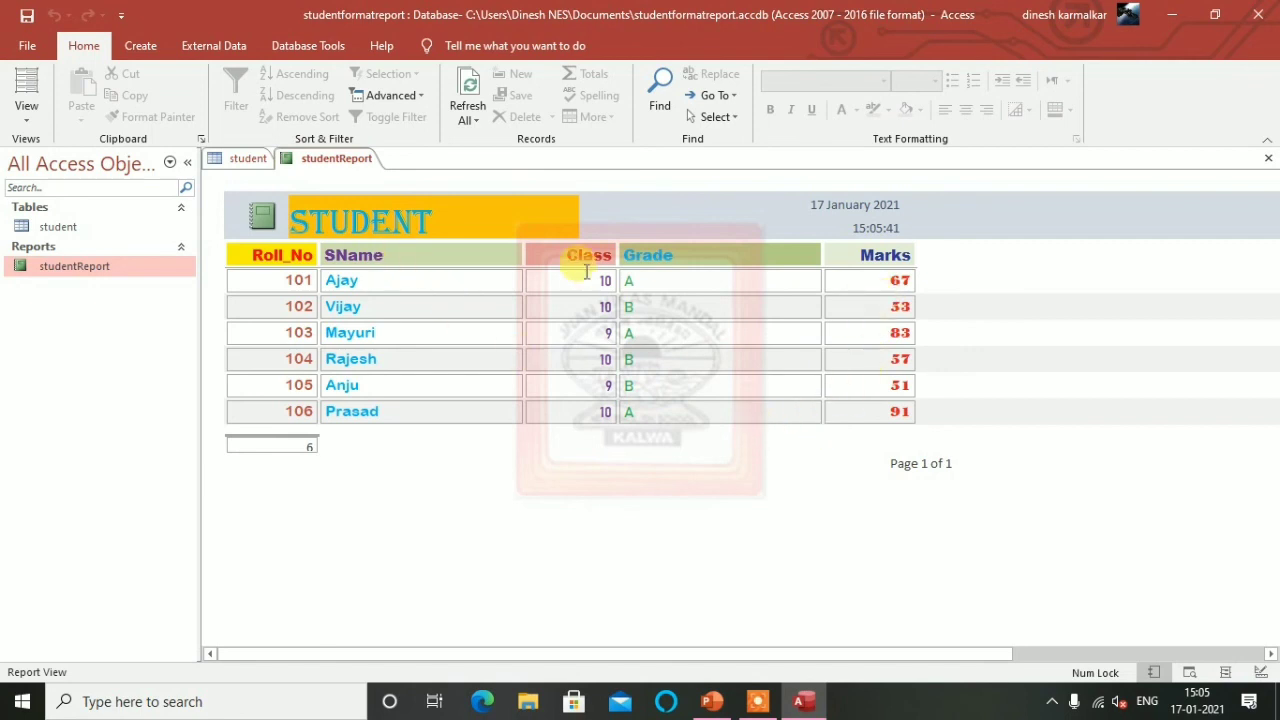
pyautogui.click(130, 272)
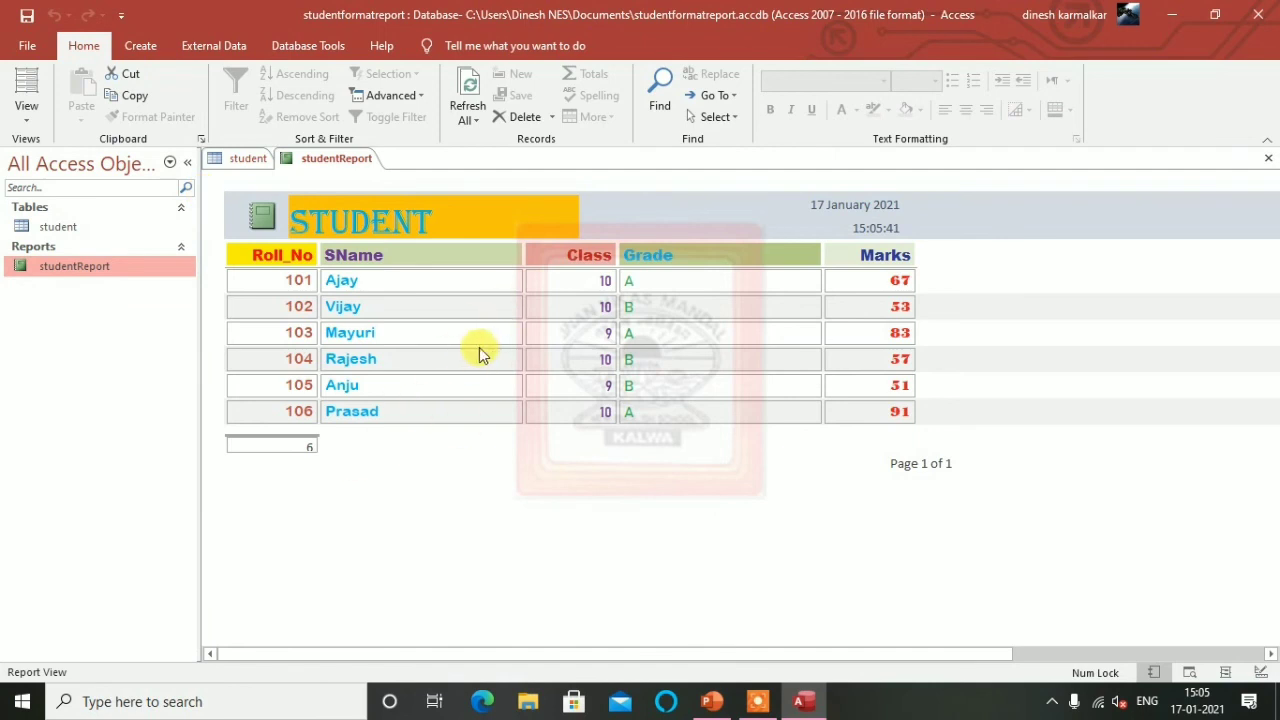
# - Switch to the PowerPoint presentation and start the slide show from the Assignment Questions slide
pyautogui.click(1172, 16)
pyautogui.click(712, 701)
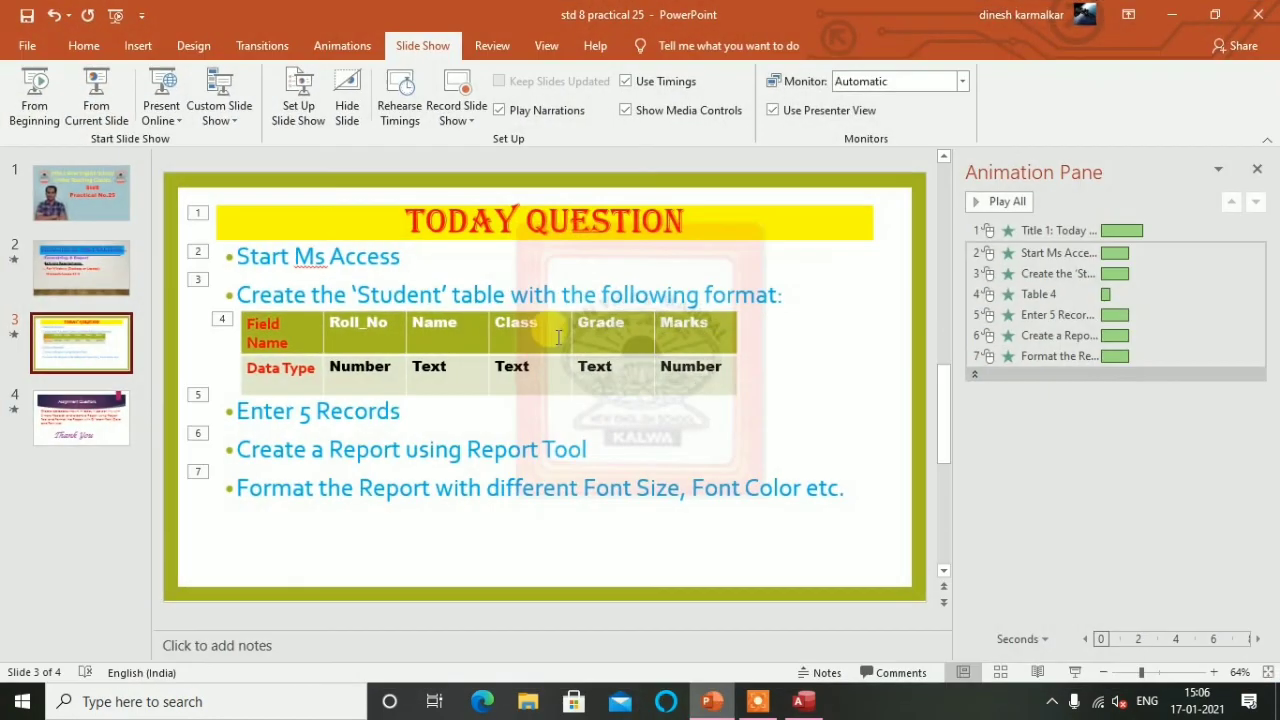
pyautogui.click(138, 410)
pyautogui.click(90, 118)
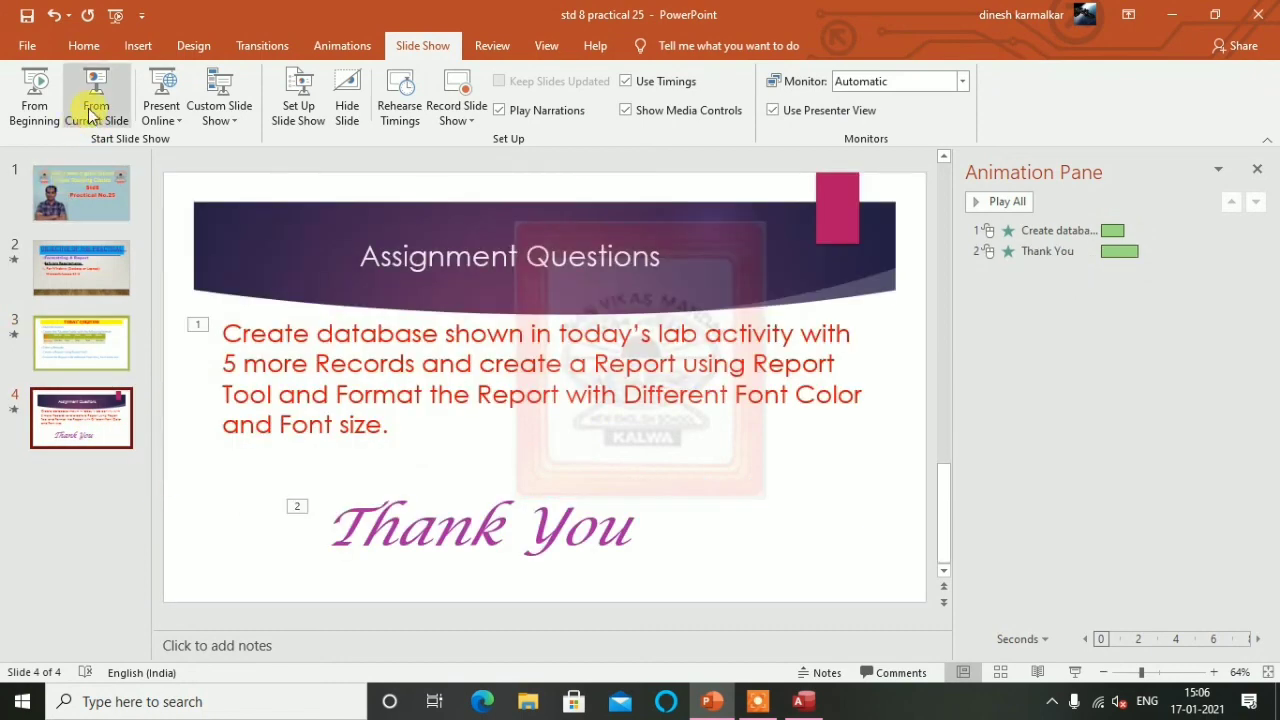